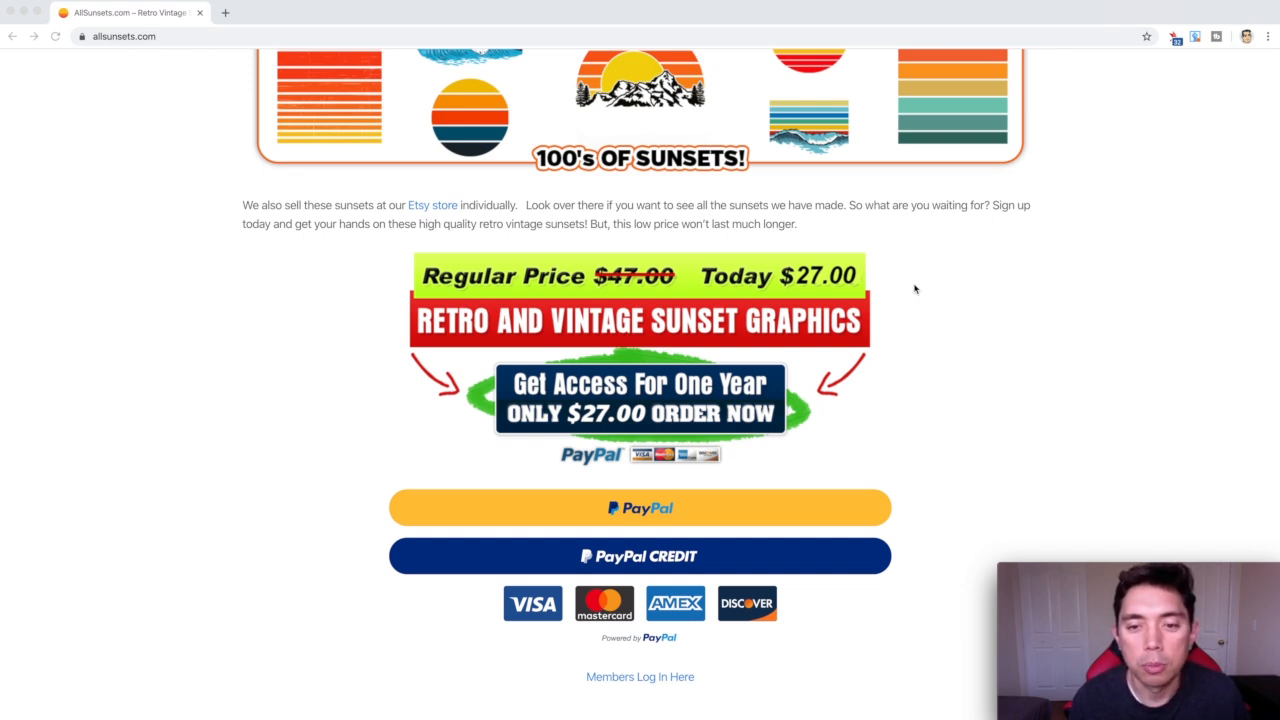
# - Open the site's Graphics catalogue and look through the sunset designs on the first page
pyautogui.scroll(15, 927, 316)
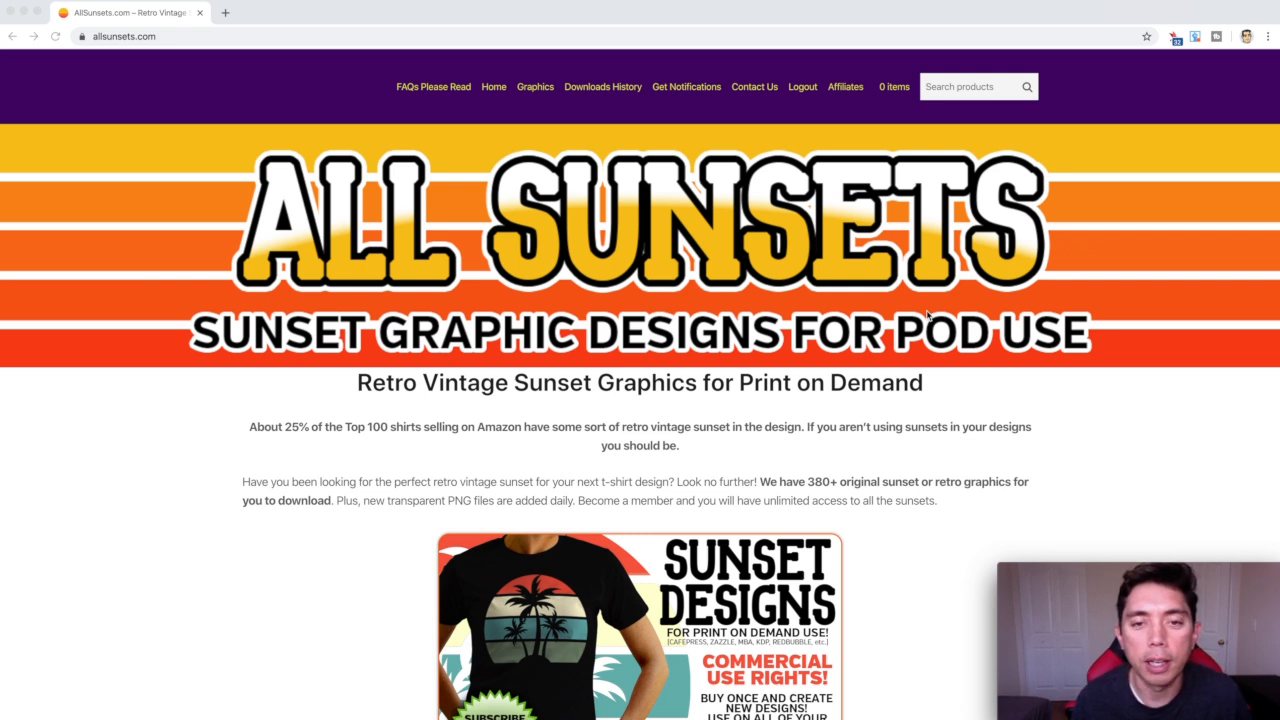
pyautogui.click(528, 92)
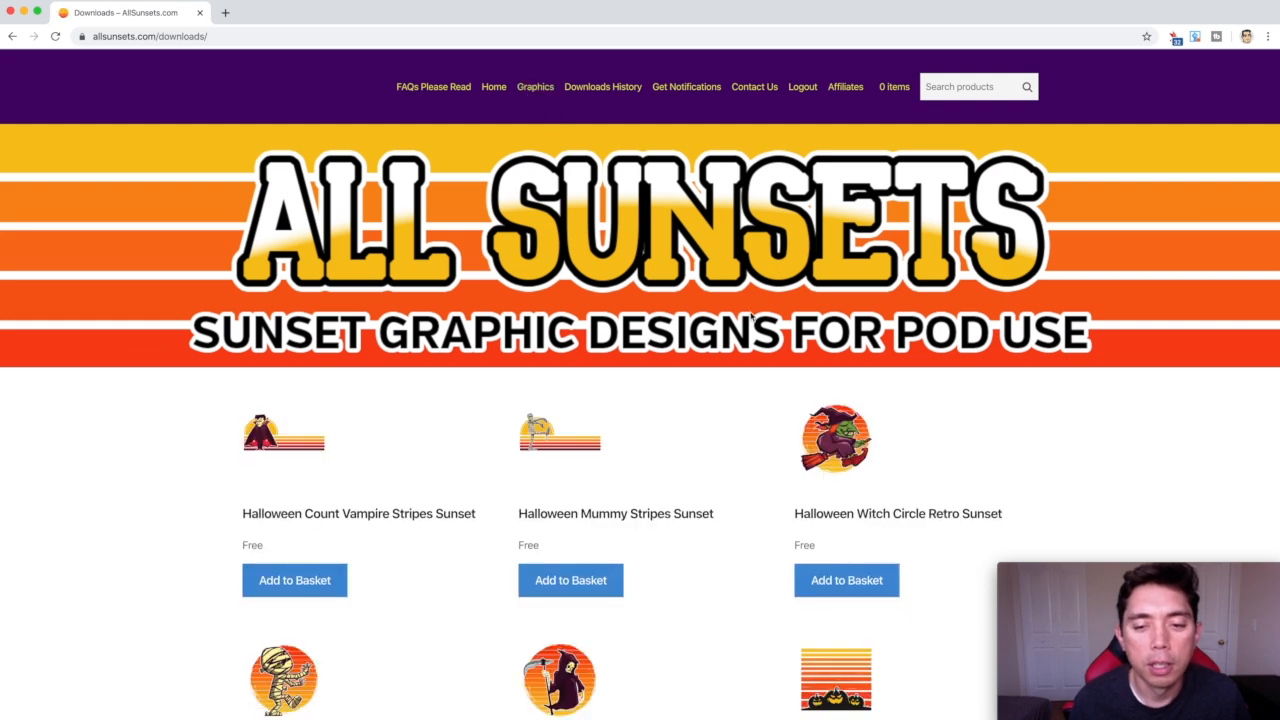
pyautogui.scroll(-5, 751, 316)
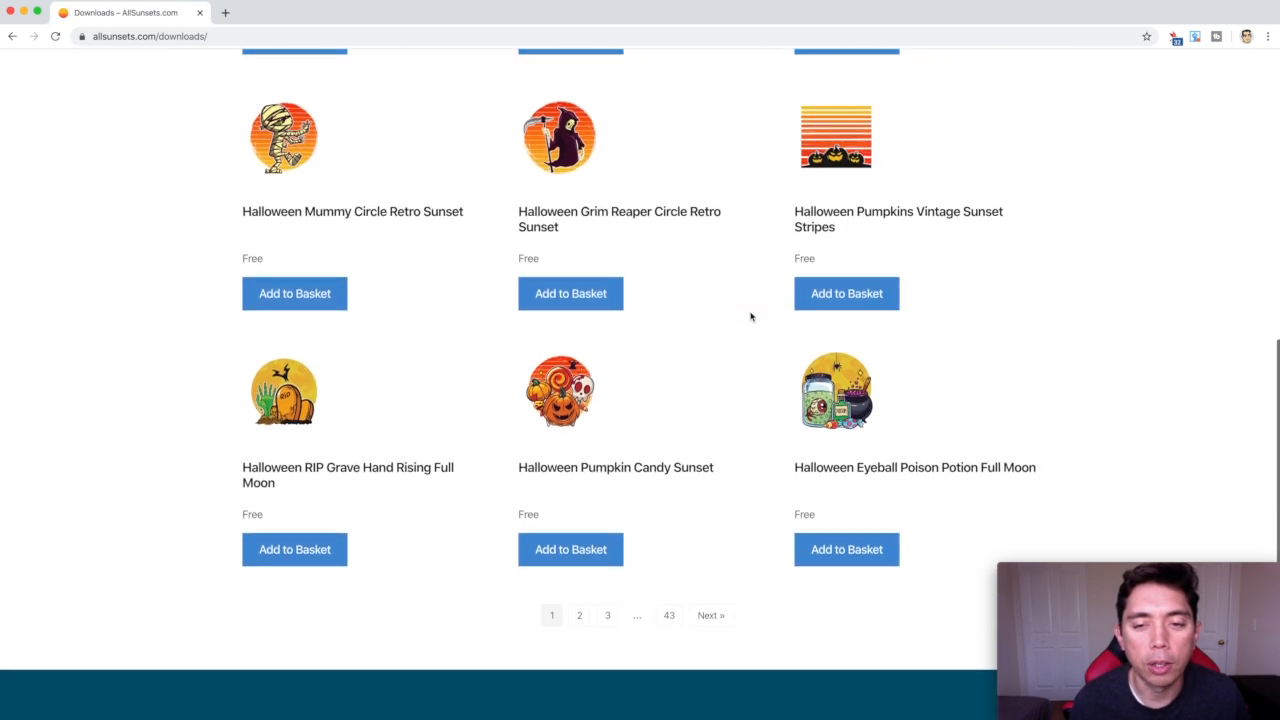
pyautogui.scroll(6, 751, 316)
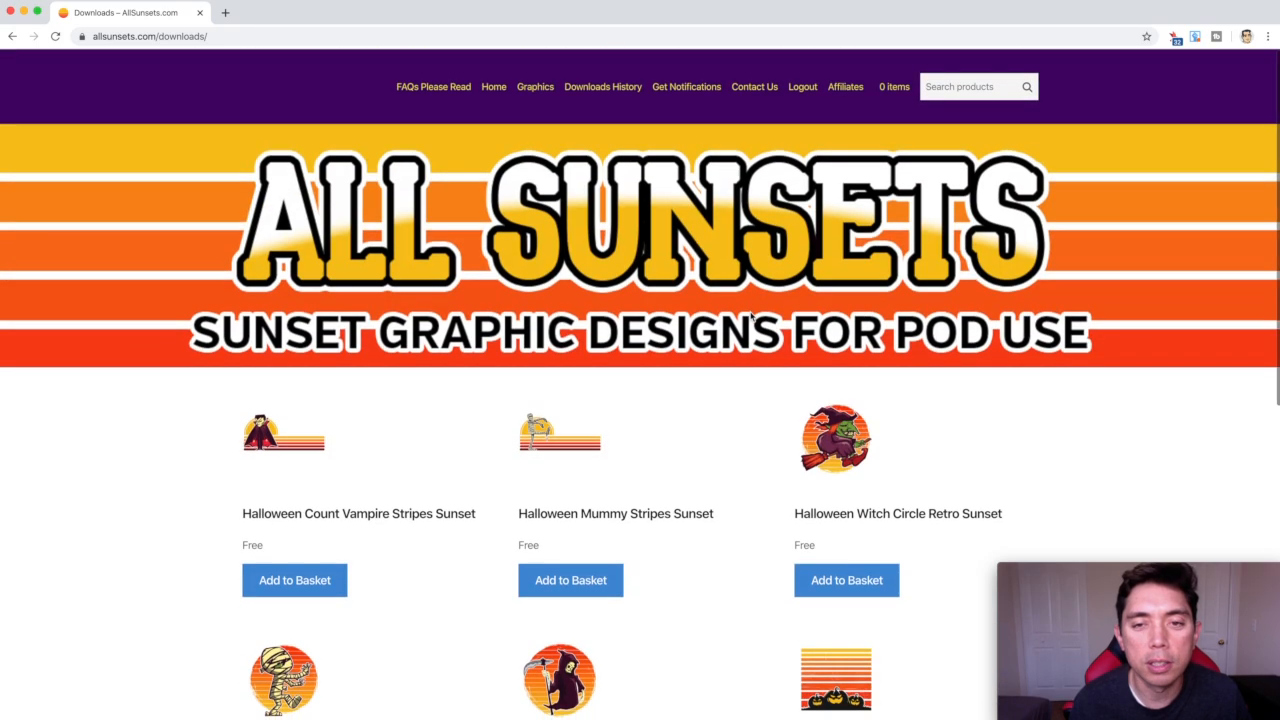
pyautogui.scroll(-6, 751, 316)
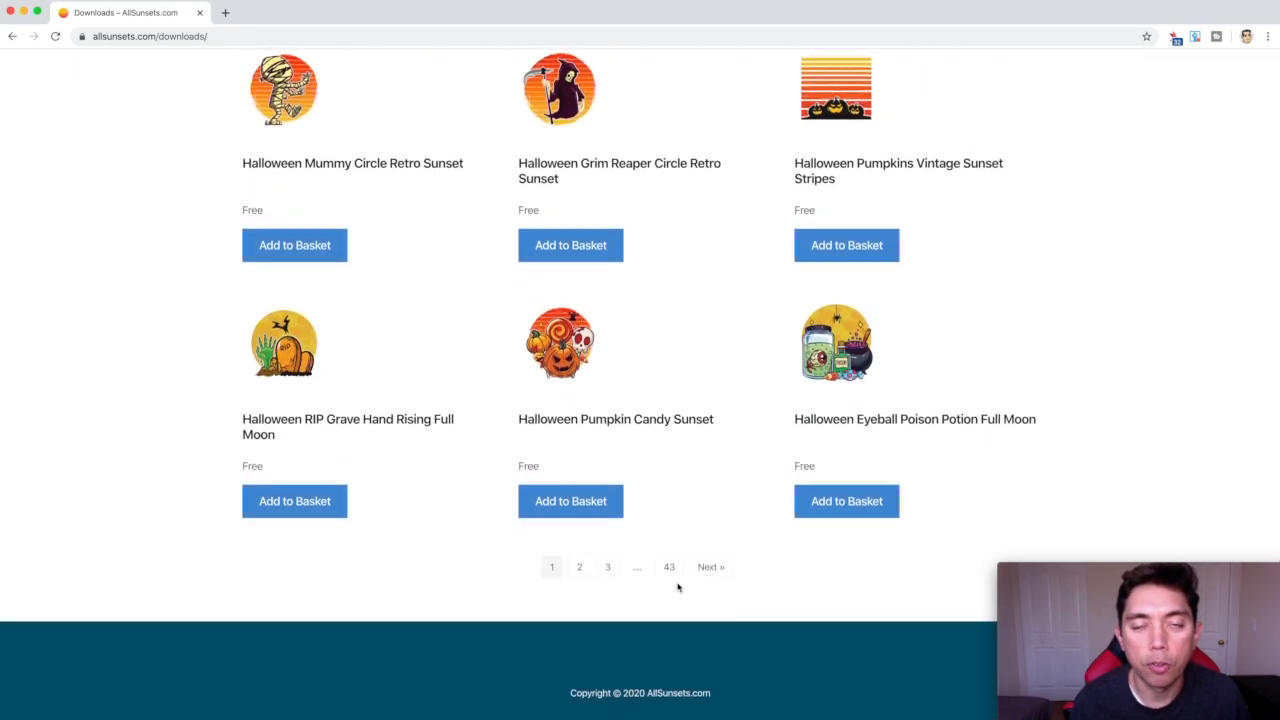
pyautogui.scroll(6, 731, 543)
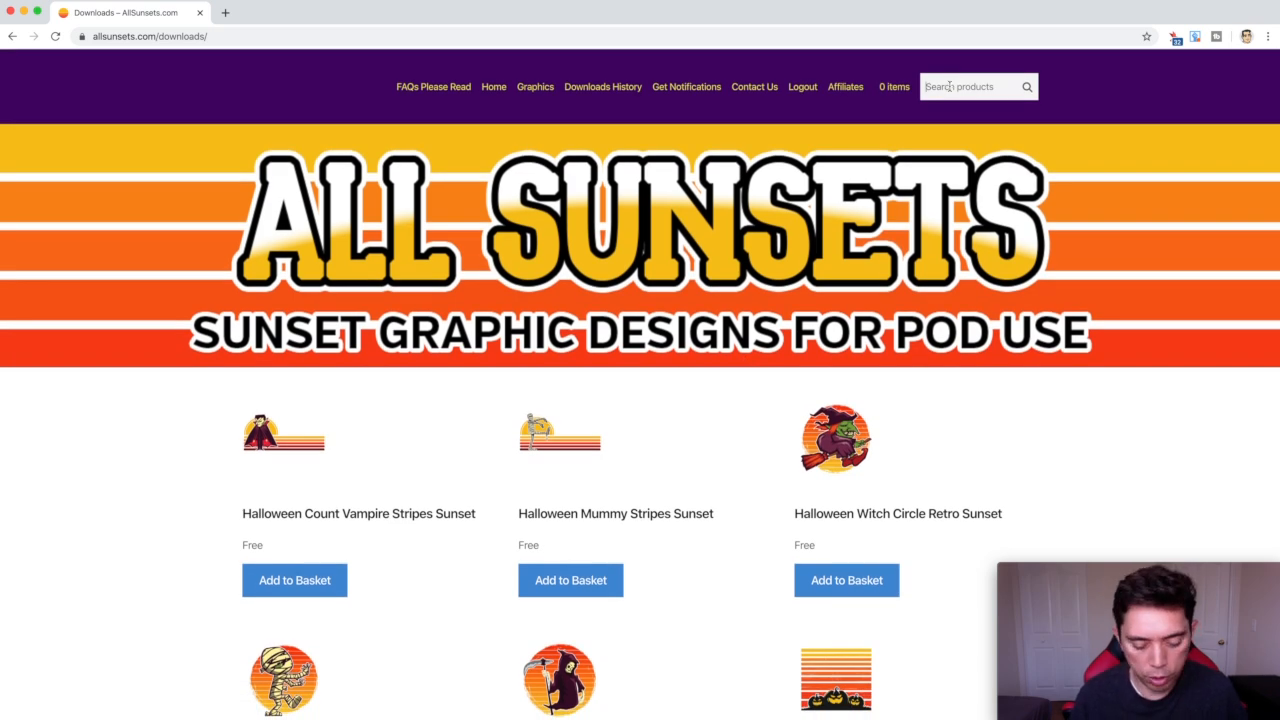
# - Search the site's products for "palm tree"
pyautogui.click(949, 87)
pyautogui.write('palm tree')
pyautogui.press('Return')
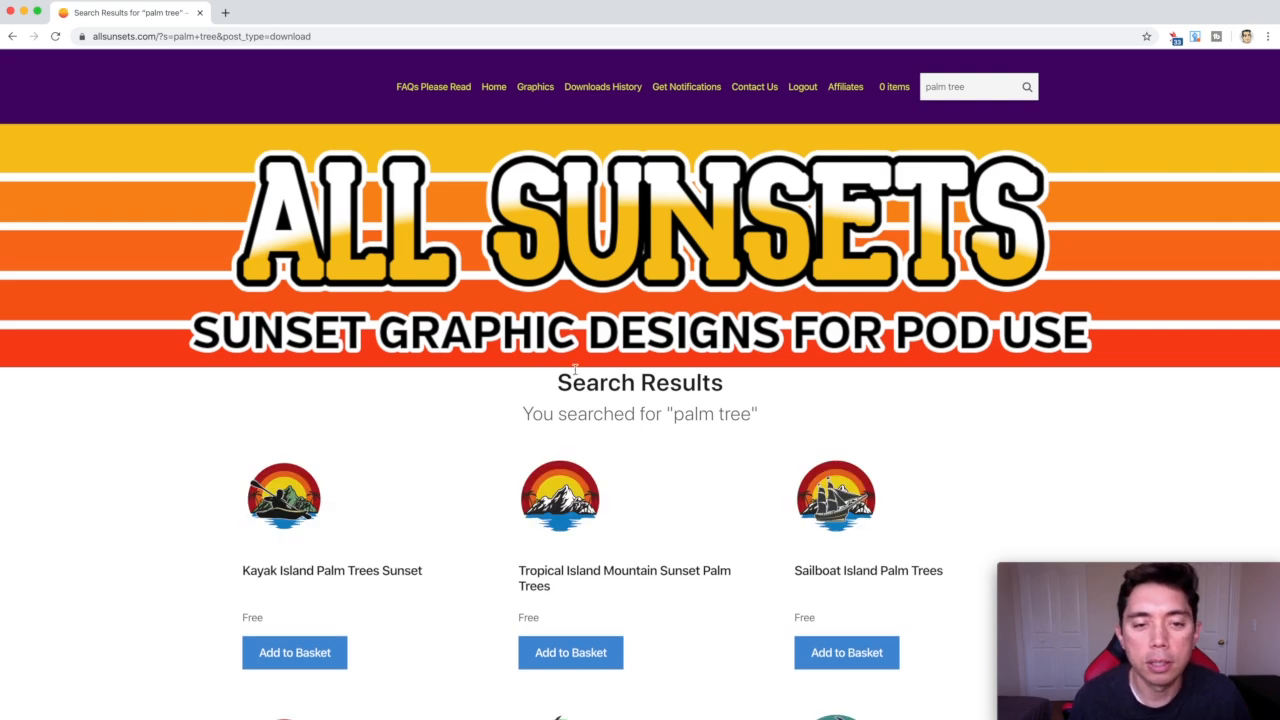
# - Add the Palm Trees Horizontal Stripes Sunset from the search results to the basket and proceed to download its images
pyautogui.scroll(-4, 606, 388)
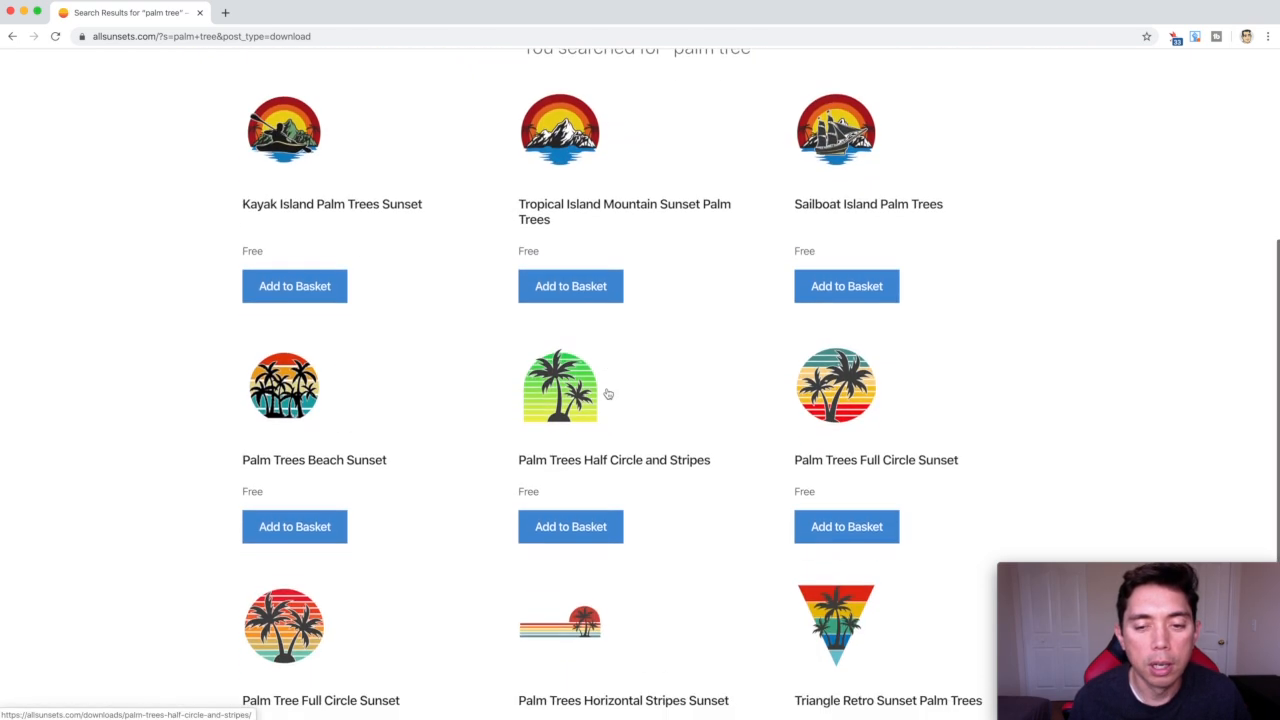
pyautogui.scroll(-2, 766, 360)
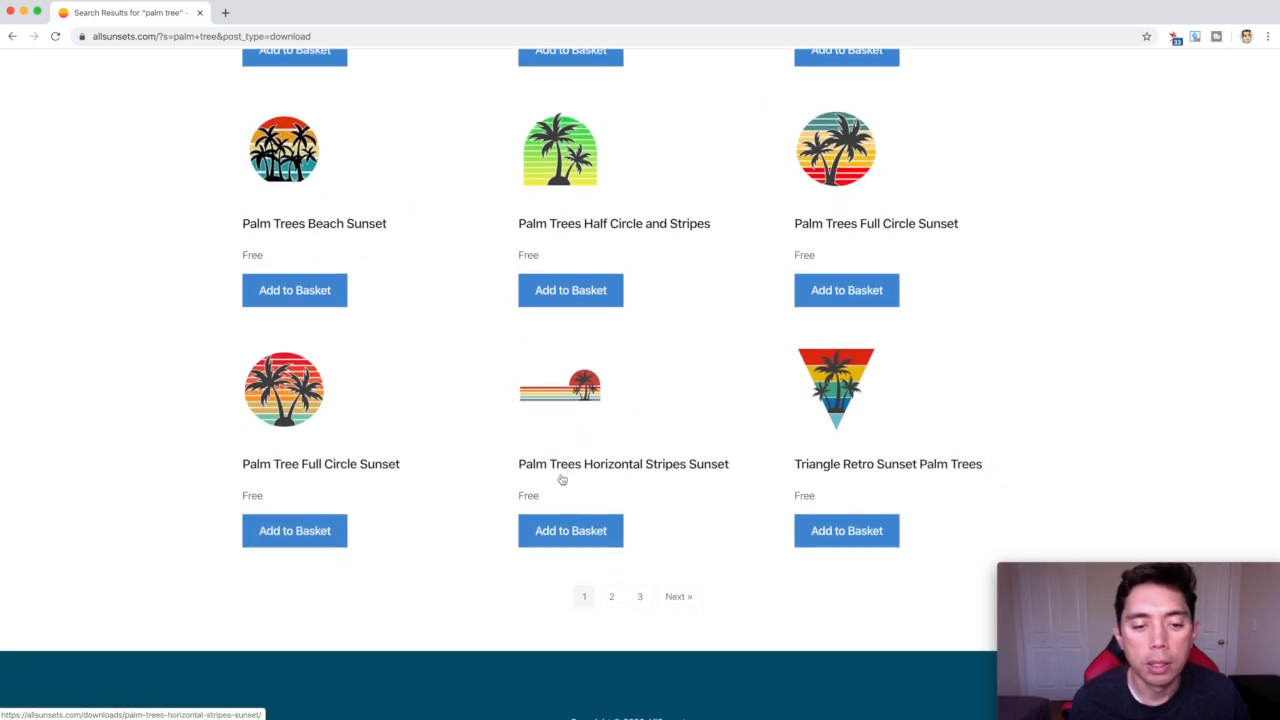
pyautogui.click(583, 529)
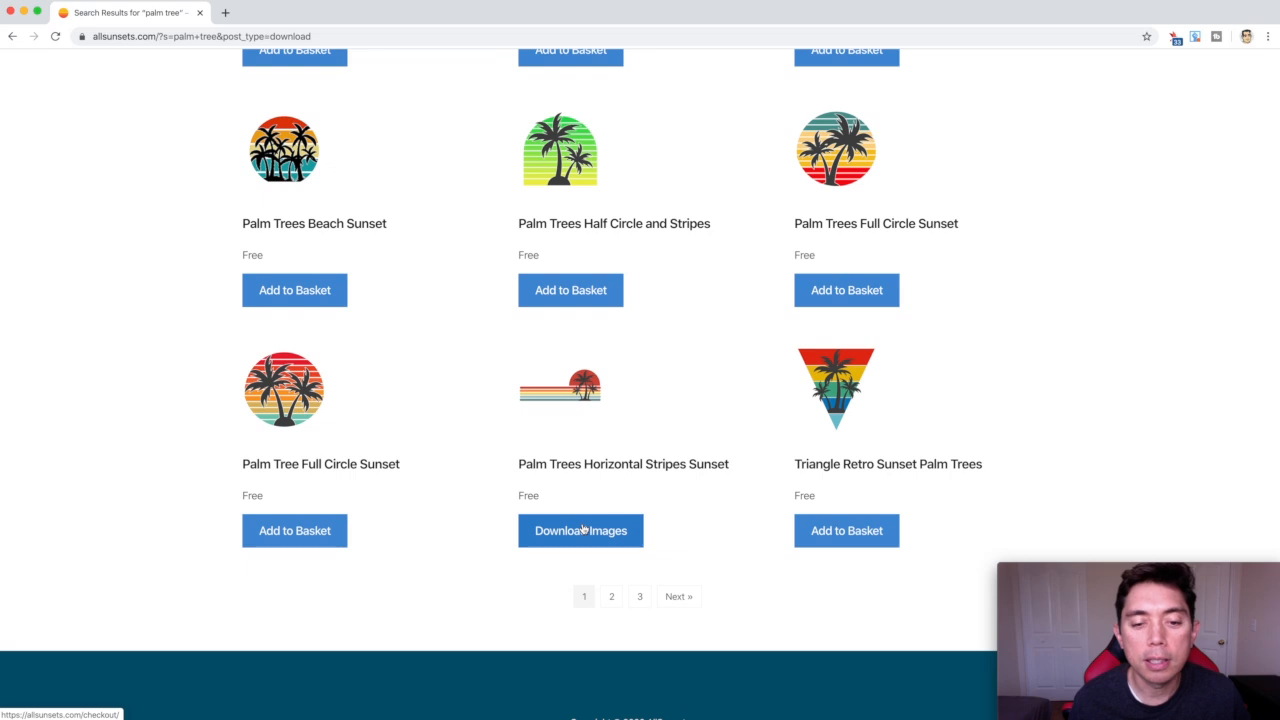
pyautogui.click(586, 530)
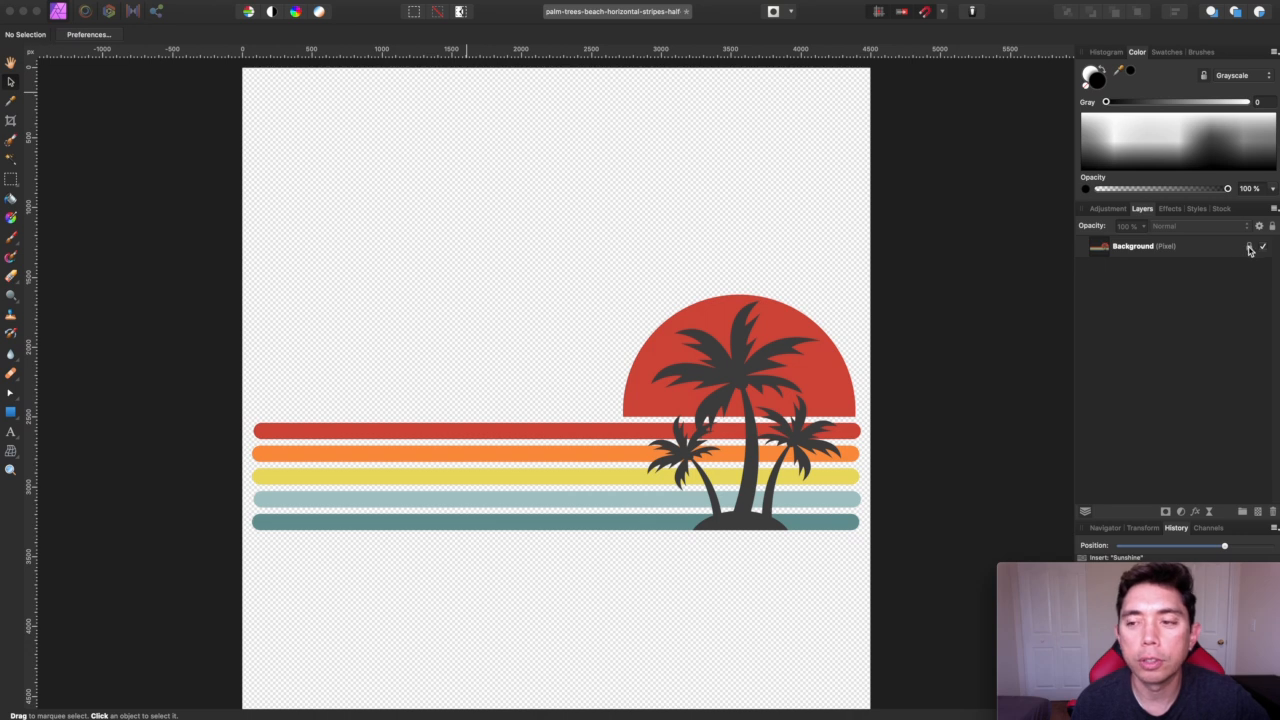
# - In Affinity Photo, create a pixel layer flood-filled with black and place it beneath the Background artwork layer
pyautogui.click(1258, 512)
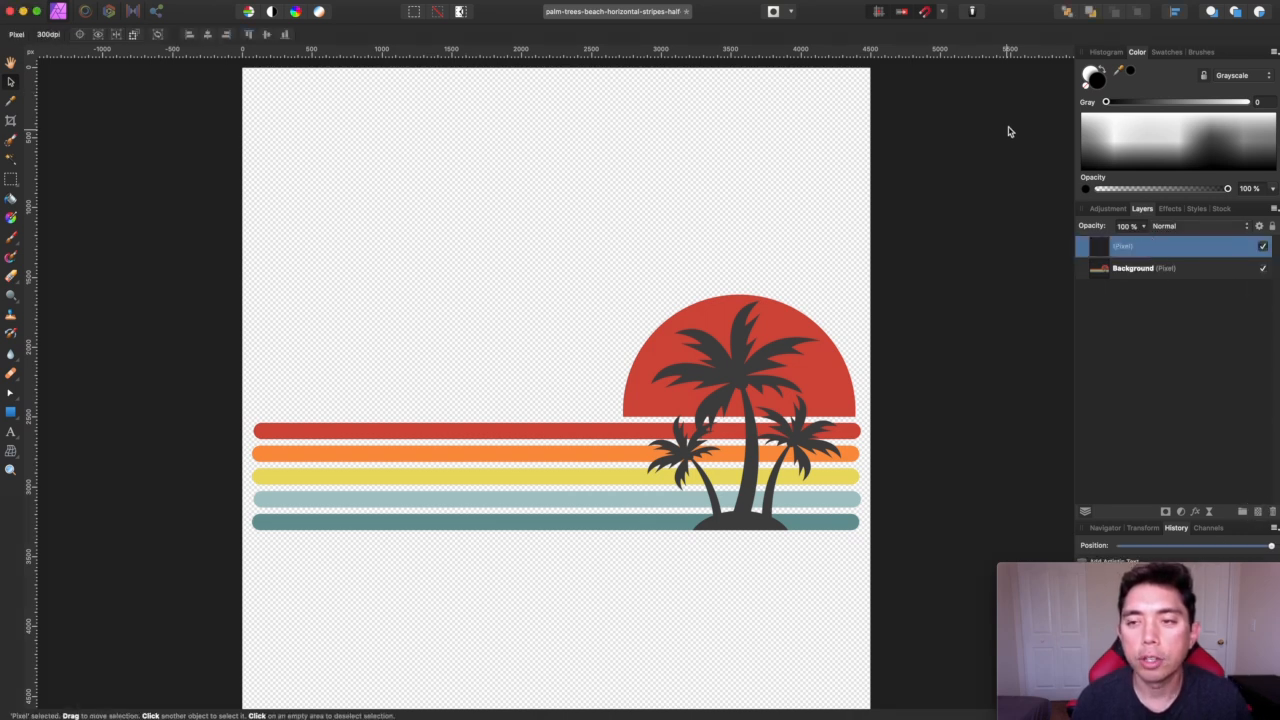
pyautogui.click(11, 197)
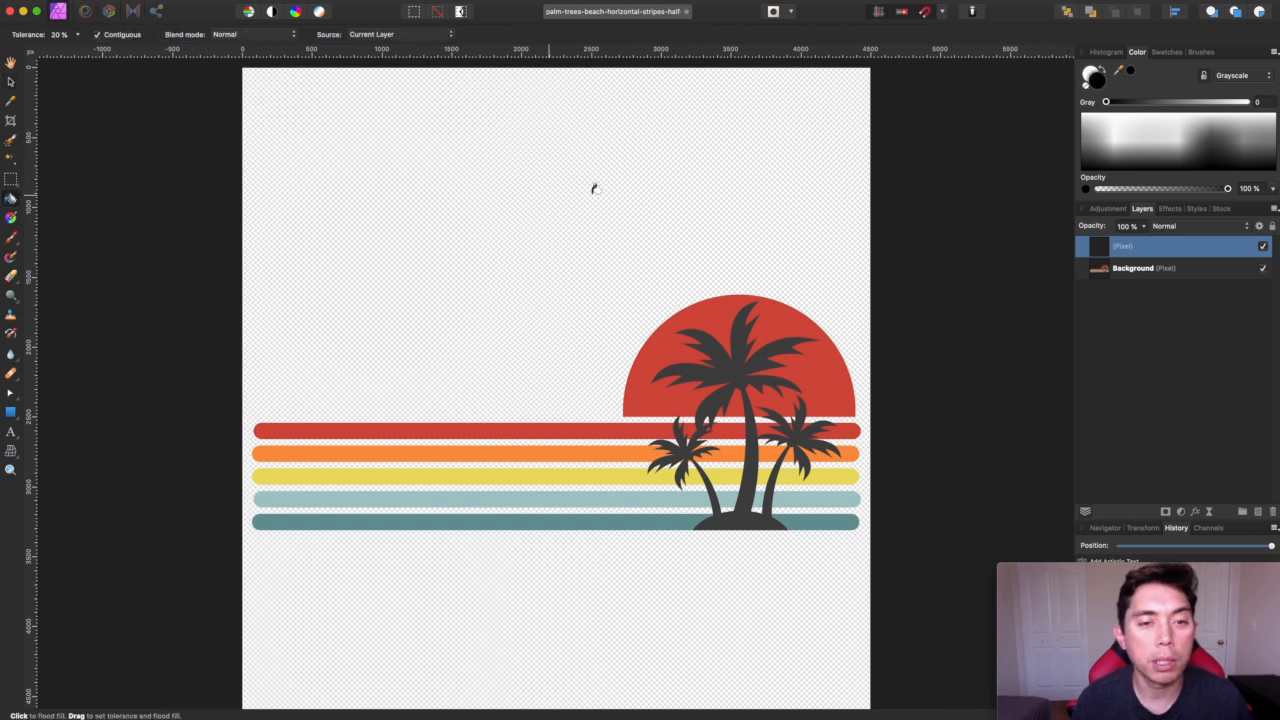
pyautogui.click(674, 186)
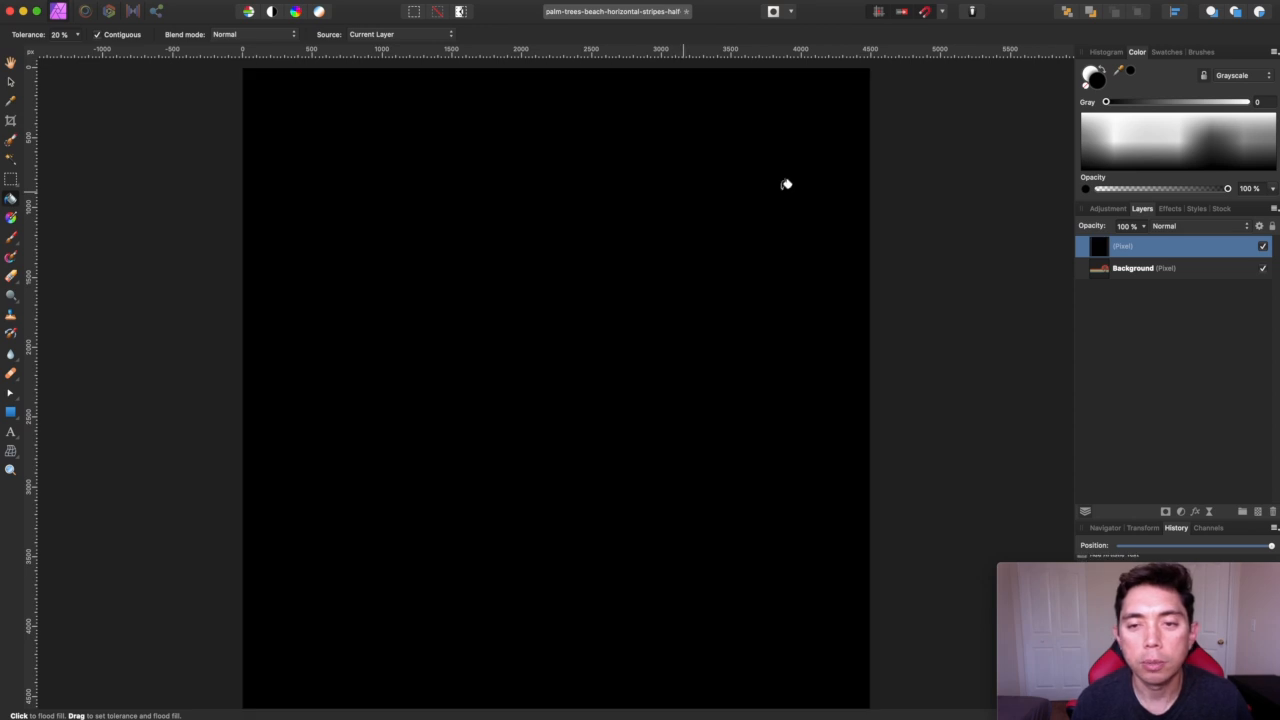
pyautogui.moveTo(1200, 248); pyautogui.dragTo(1199, 298)
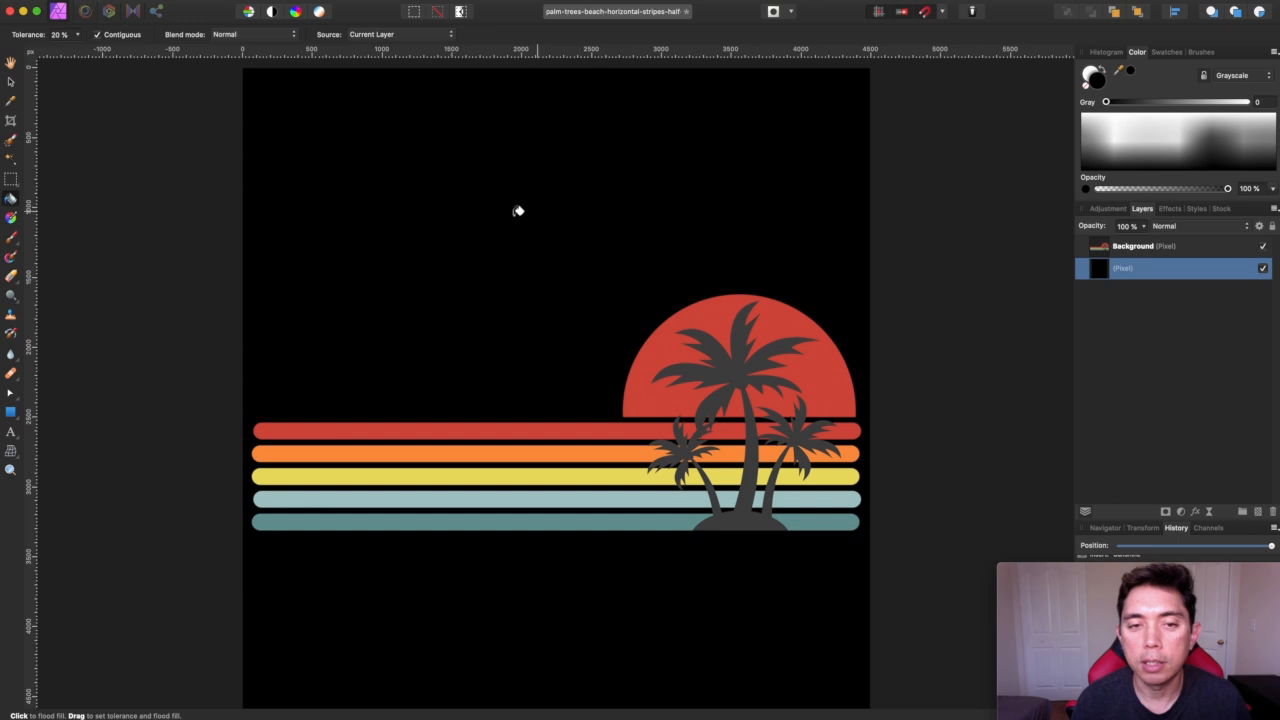
# - Toggle the black layer's visibility to compare the palm tree artwork on black and on transparency
pyautogui.click(1263, 268)
pyautogui.click(1263, 268)
pyautogui.click(1263, 268)
pyautogui.click(1263, 268)
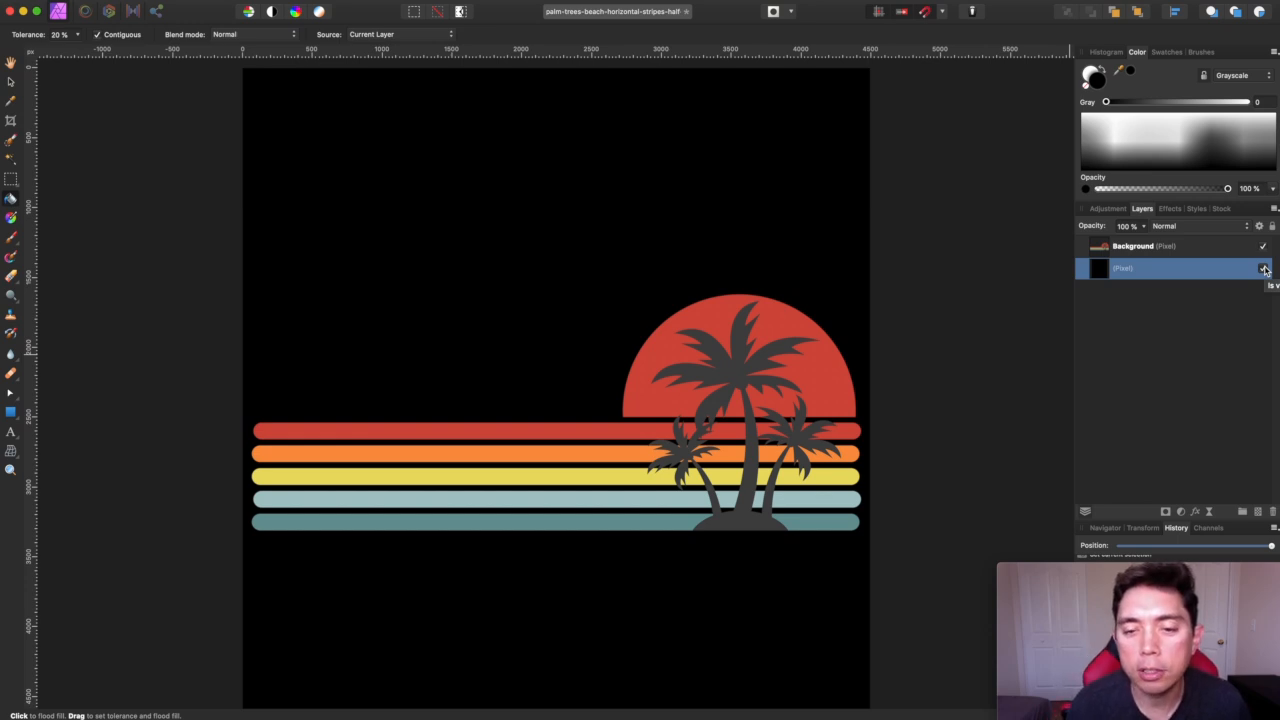
pyautogui.click(1263, 268)
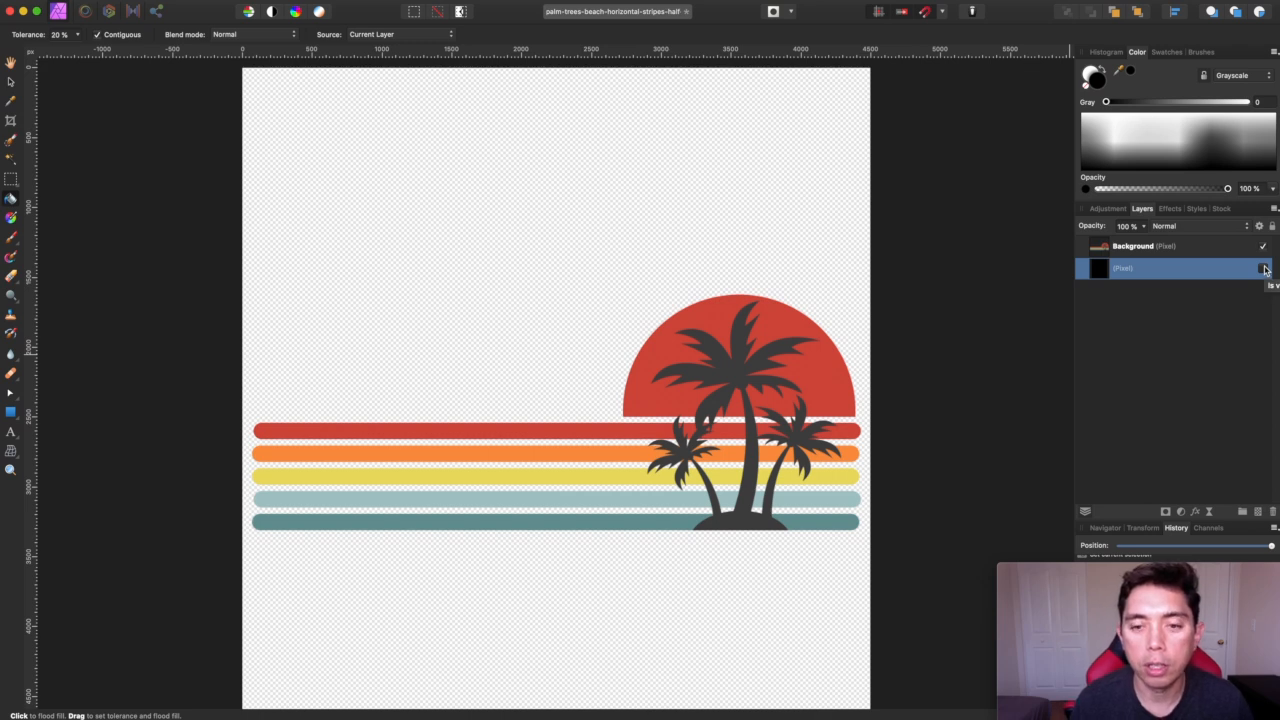
pyautogui.click(1263, 268)
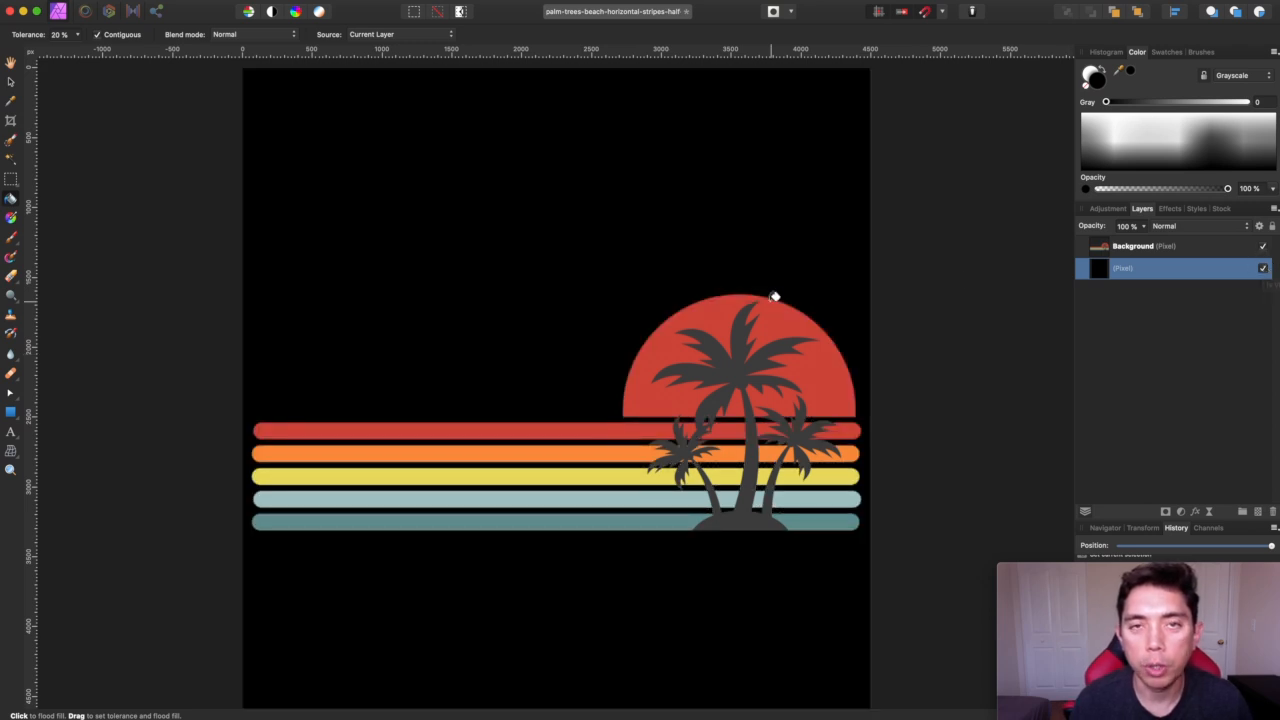
pyautogui.click(1263, 269)
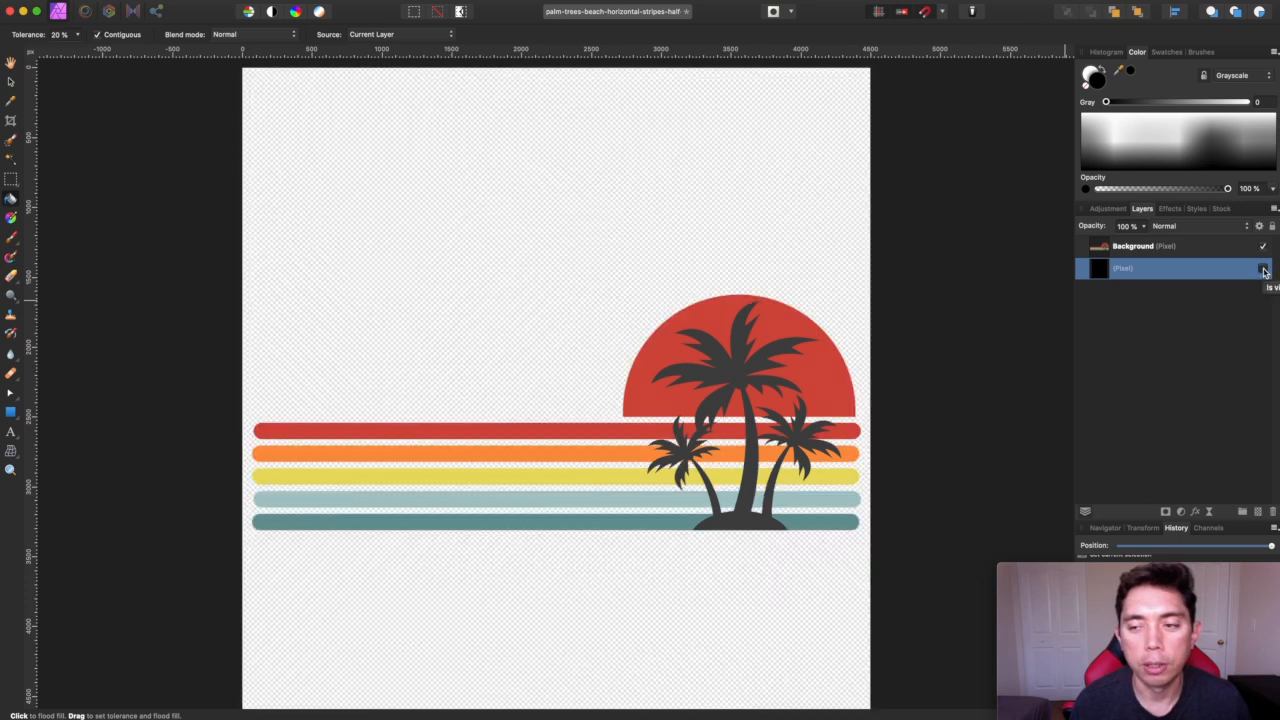
pyautogui.click(1263, 269)
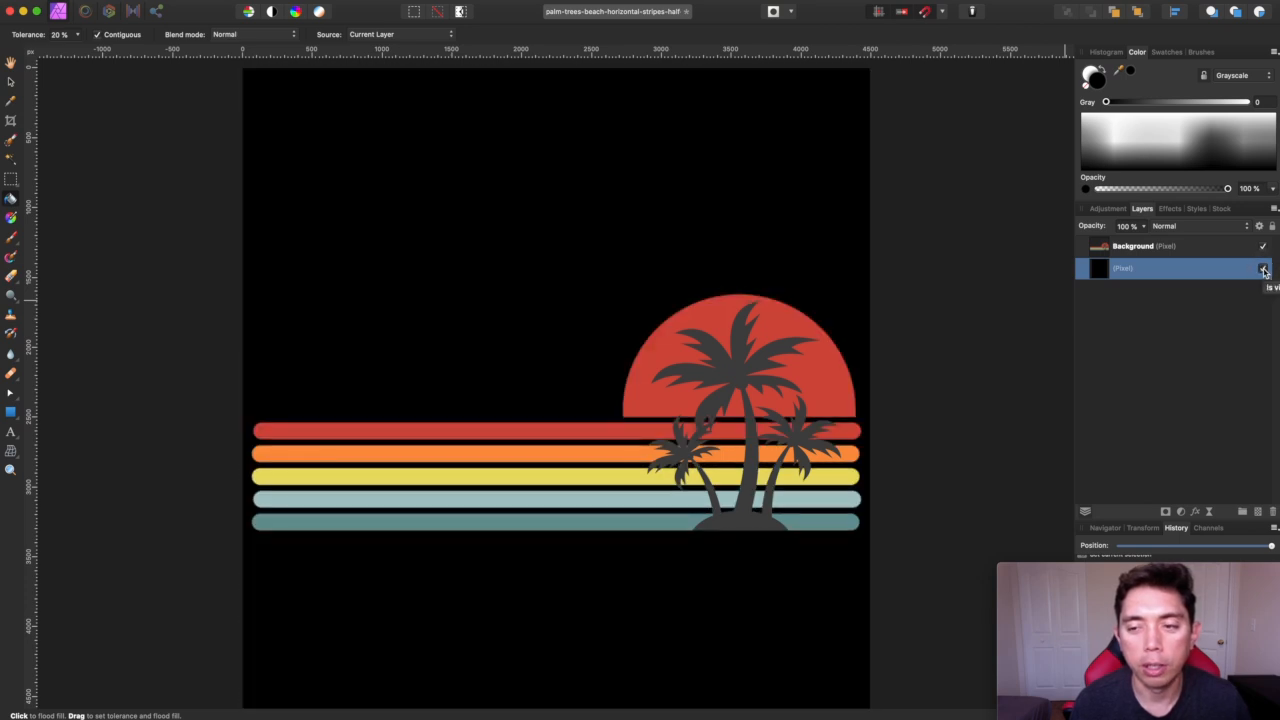
# - Flood-select the dark grey palm trees on the Background layer and delete them, checking the cut-out with the black layer hidden and shown
pyautogui.click(1188, 248)
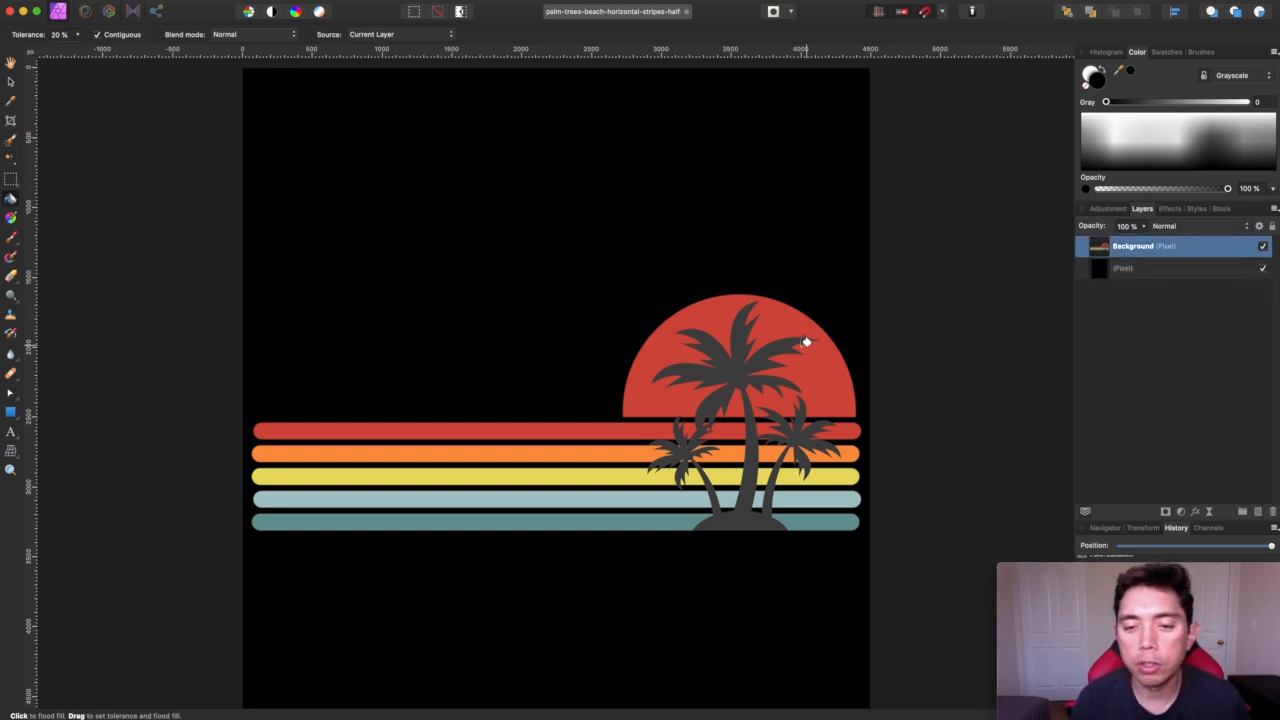
pyautogui.click(10, 158)
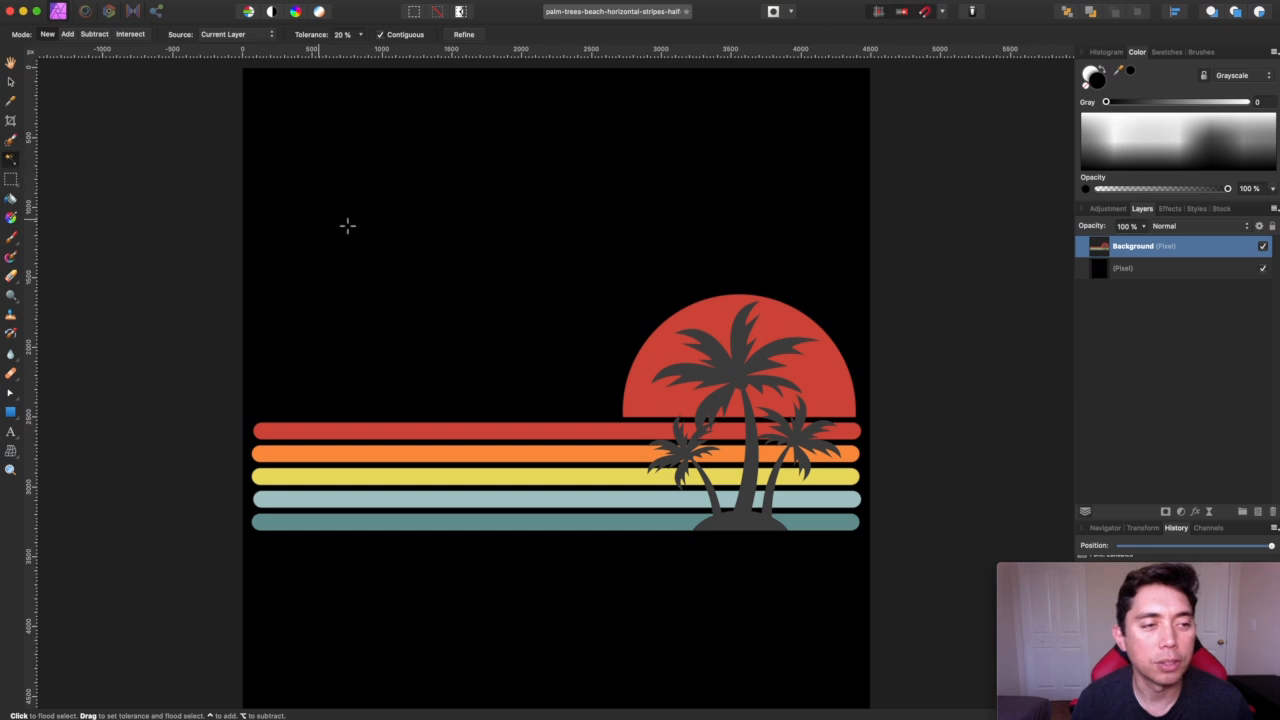
pyautogui.click(741, 376)
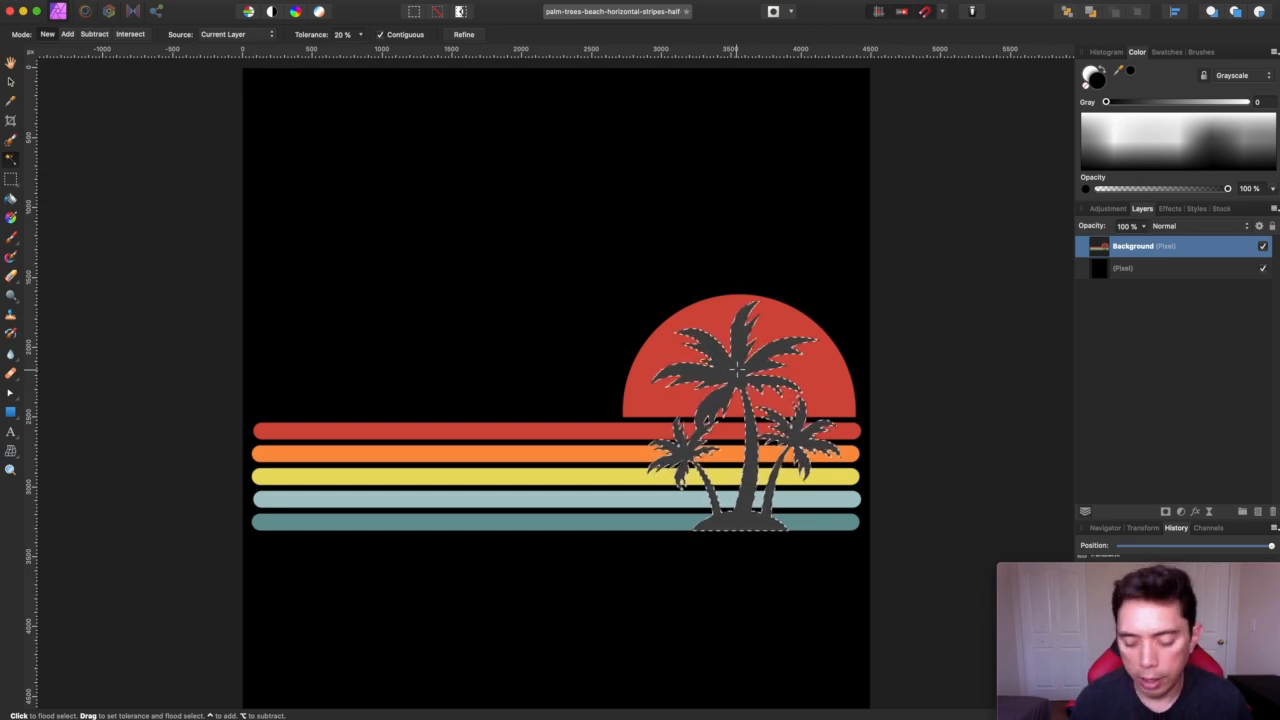
pyautogui.press('Delete')
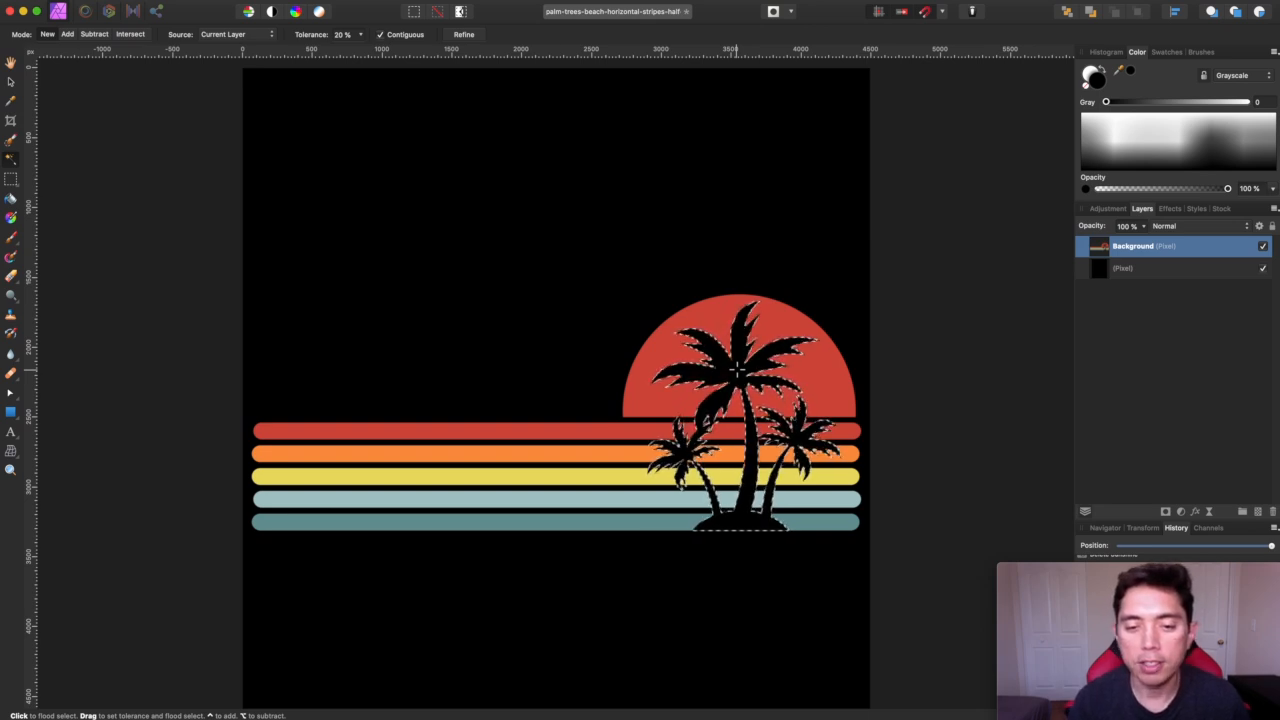
pyautogui.press('super+d')
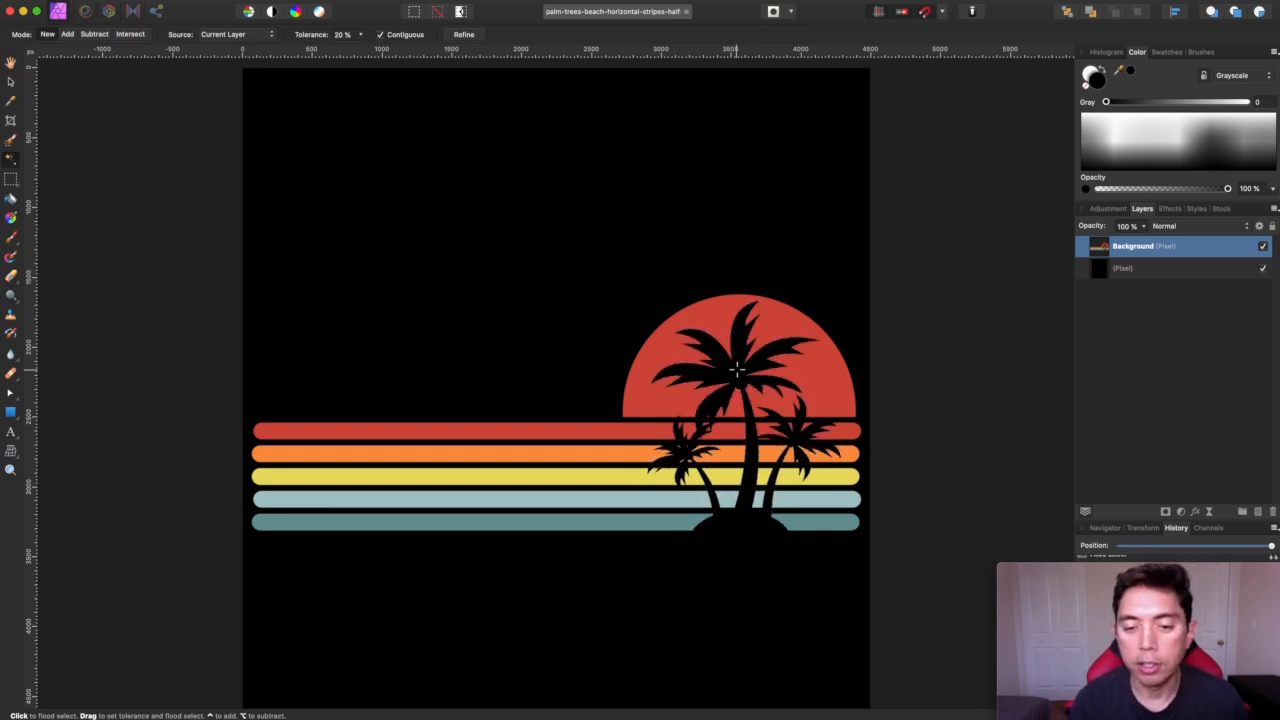
pyautogui.click(1262, 268)
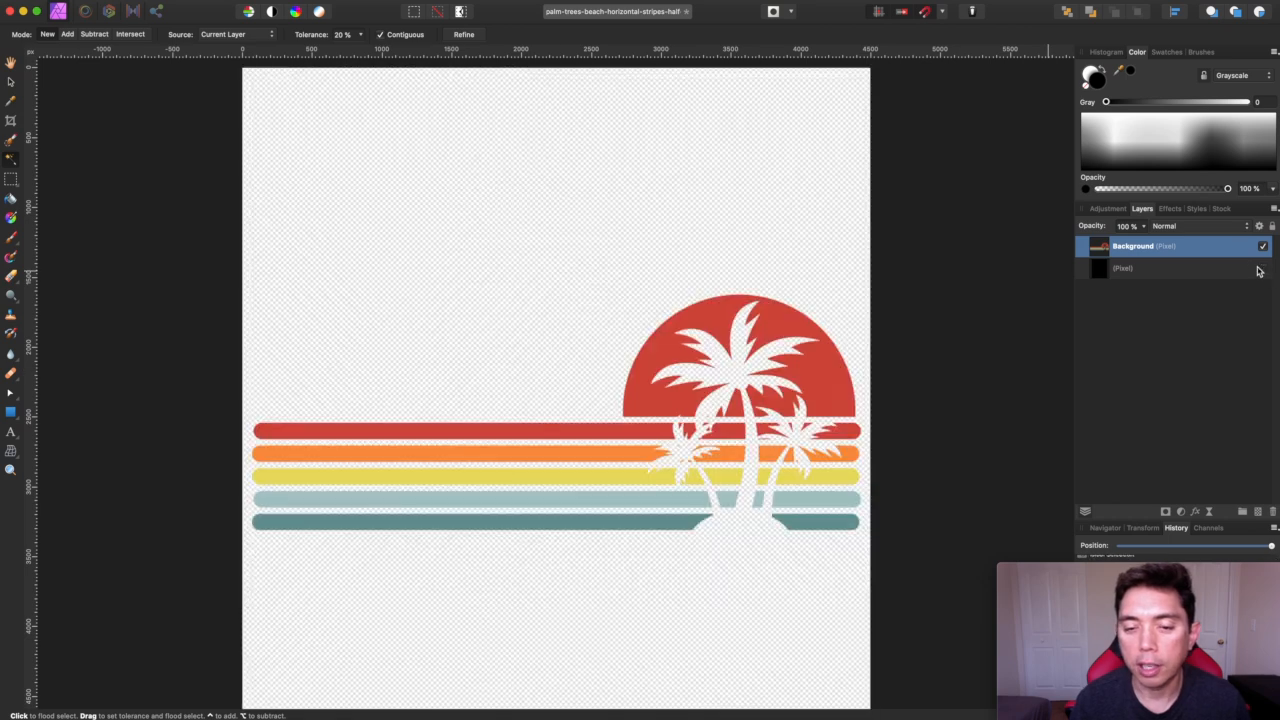
pyautogui.click(1261, 269)
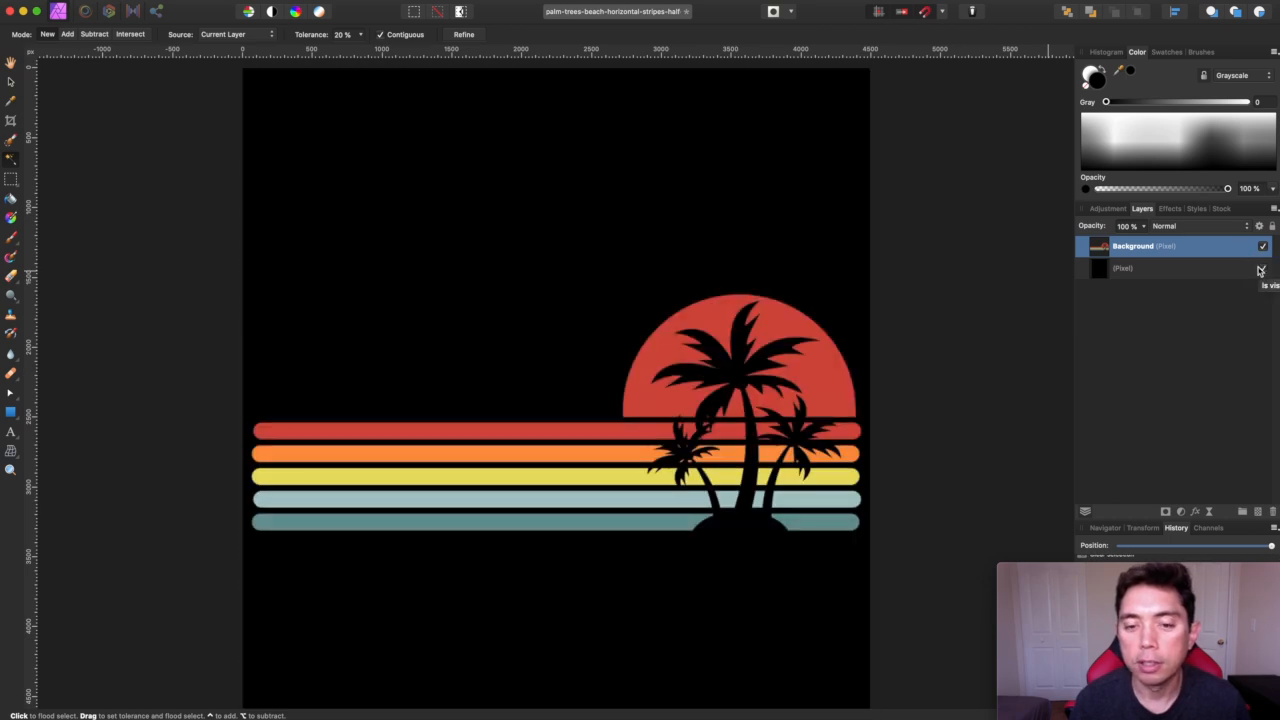
# - Add the art text "Sun" in white Arial below the stripes and enlarge it to about 259 pt
pyautogui.click(12, 432)
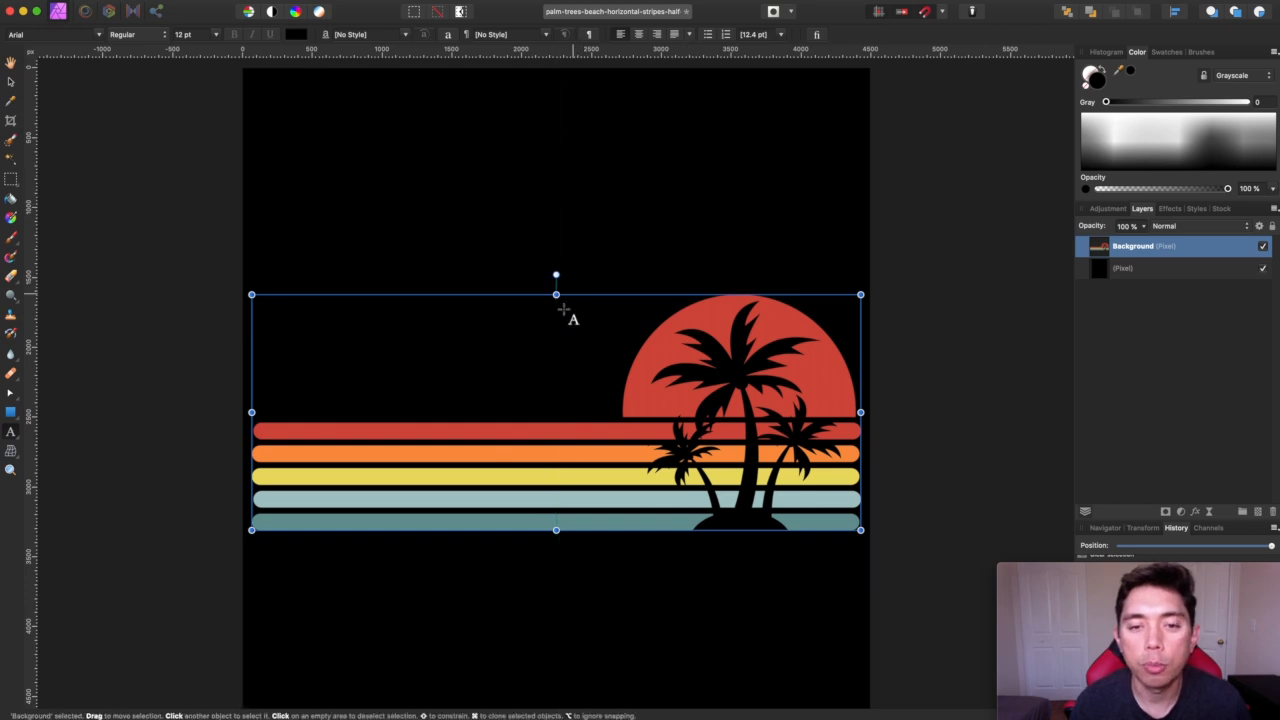
pyautogui.click(388, 585)
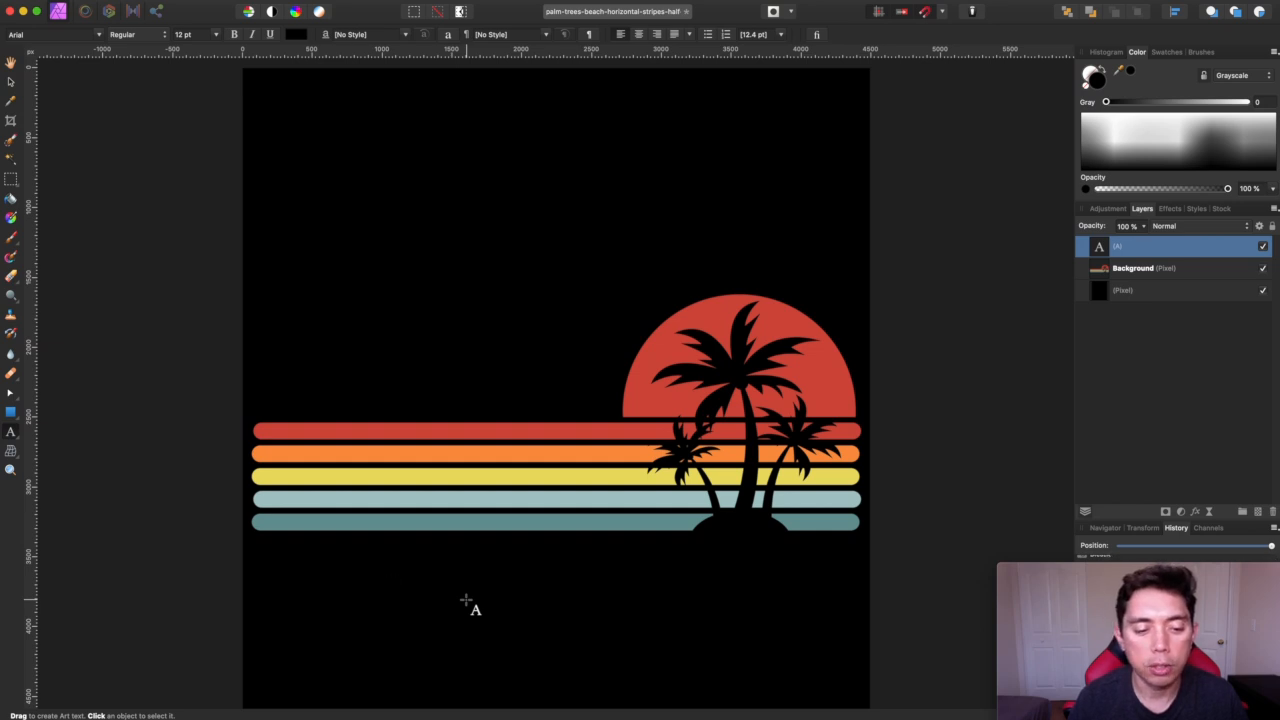
pyautogui.press('Escape')
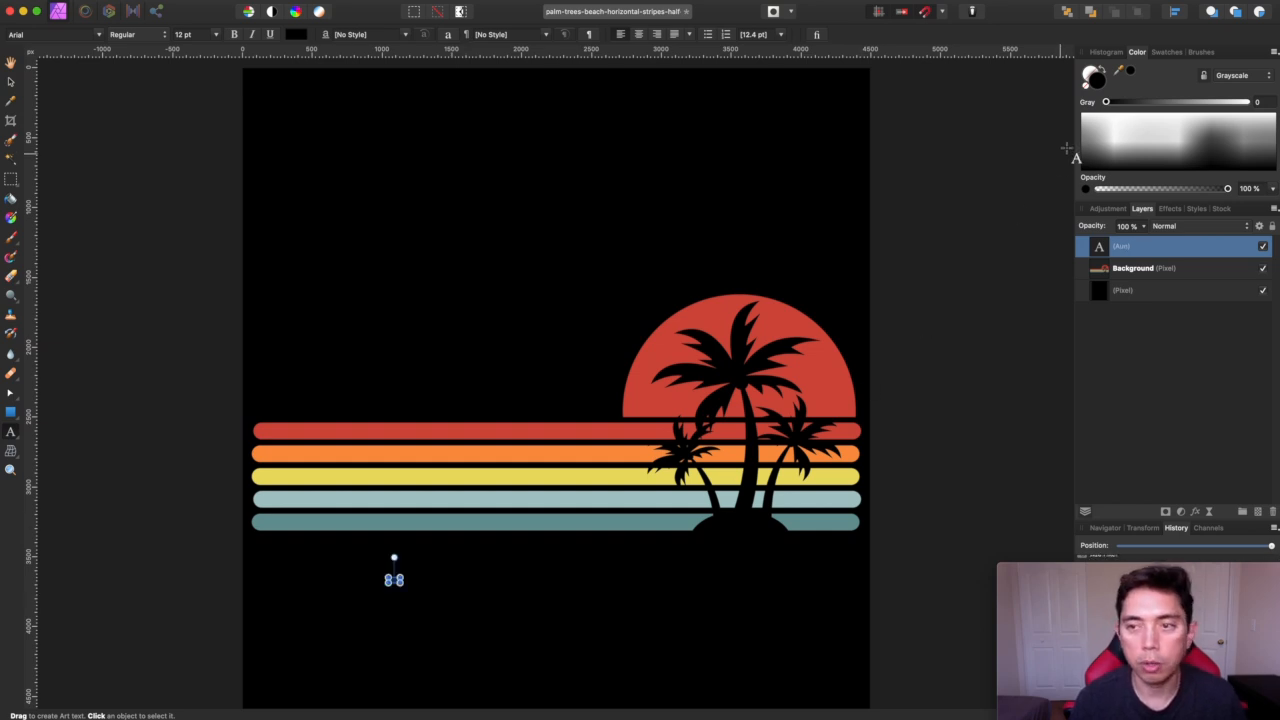
pyautogui.moveTo(1107, 103); pyautogui.dragTo(1276, 103)
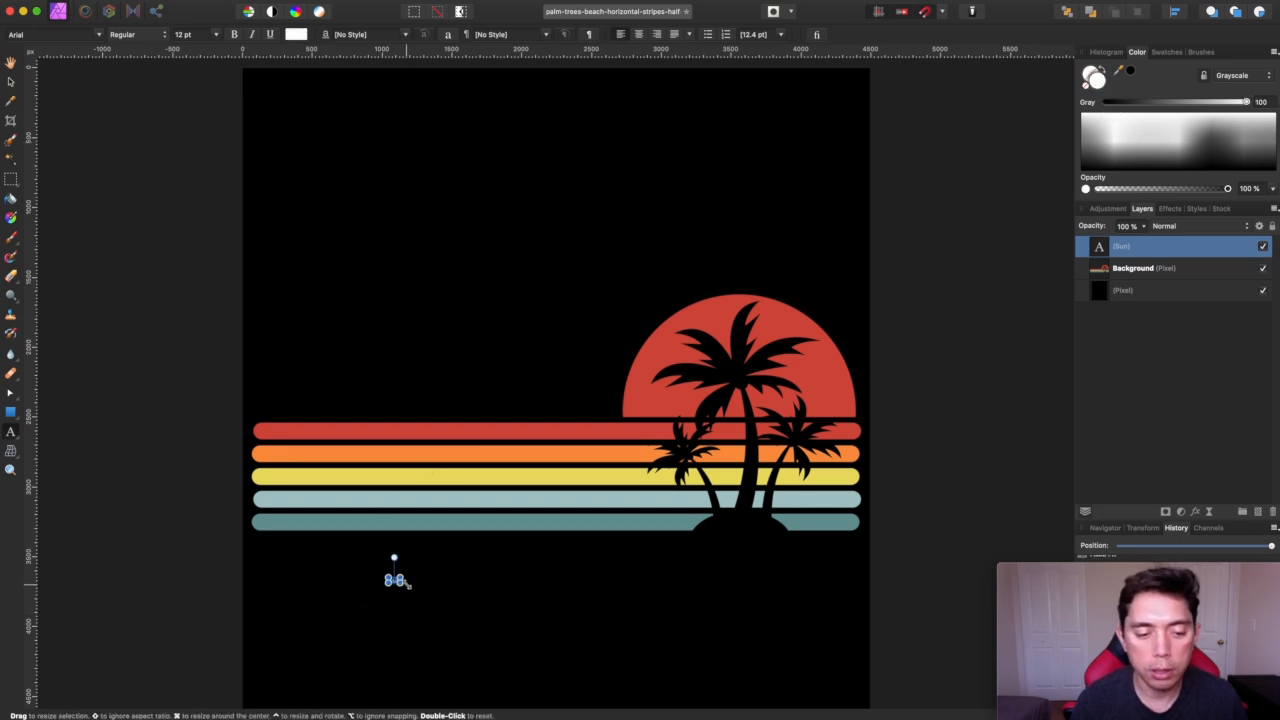
pyautogui.moveTo(400, 584); pyautogui.dragTo(622, 653)
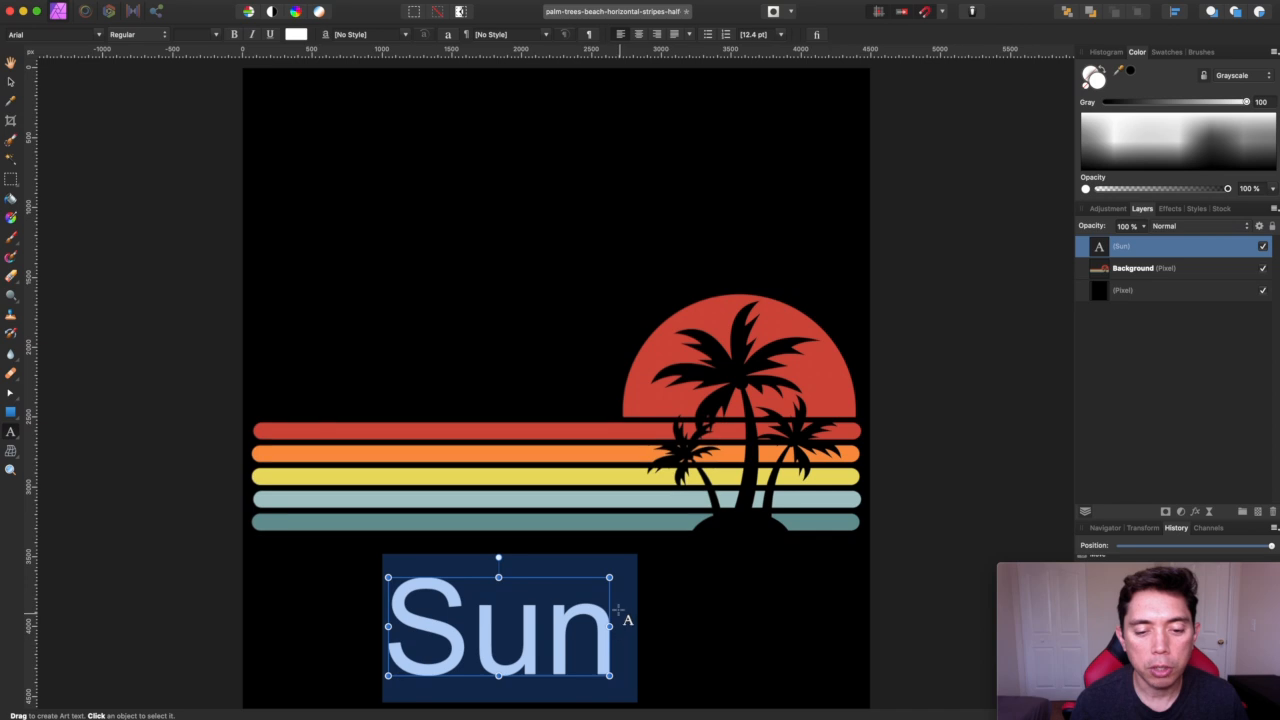
pyautogui.moveTo(609, 574); pyautogui.dragTo(633, 557)
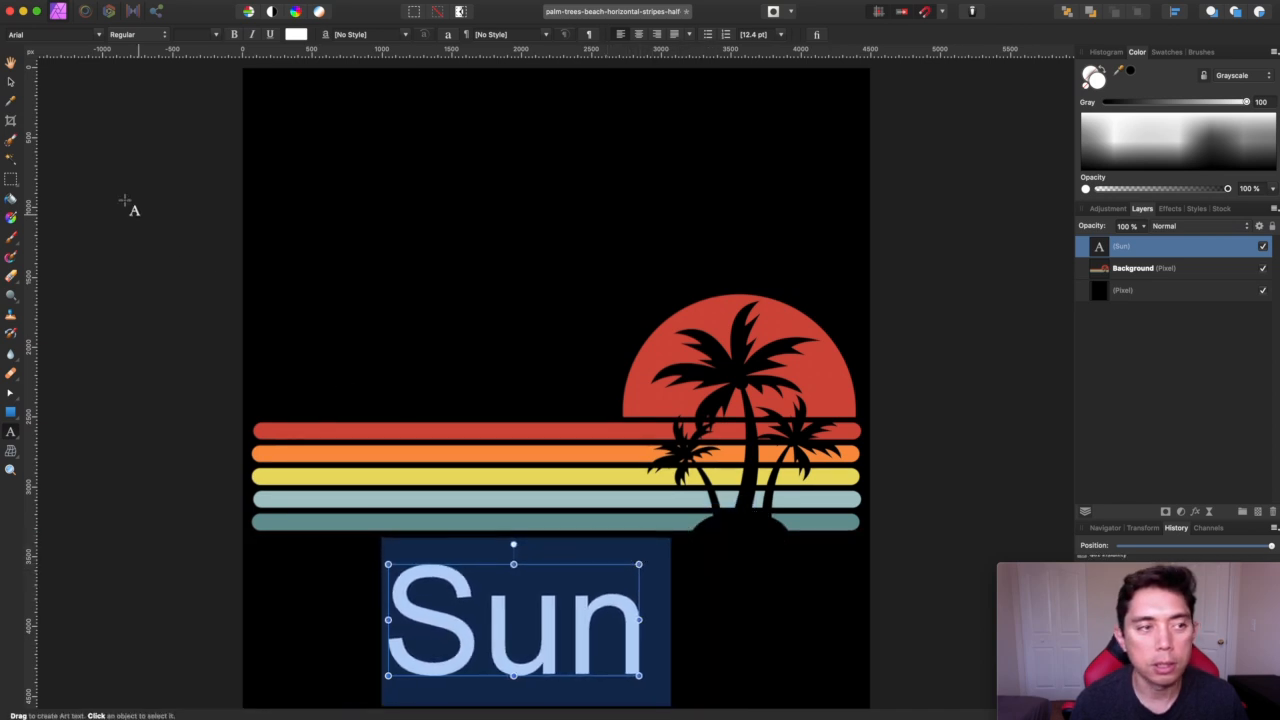
# - Move the "Sun" text below the start of the stripes and enlarge it to about 320 pt
pyautogui.click(10, 81)
pyautogui.moveTo(490, 618); pyautogui.dragTo(365, 594)
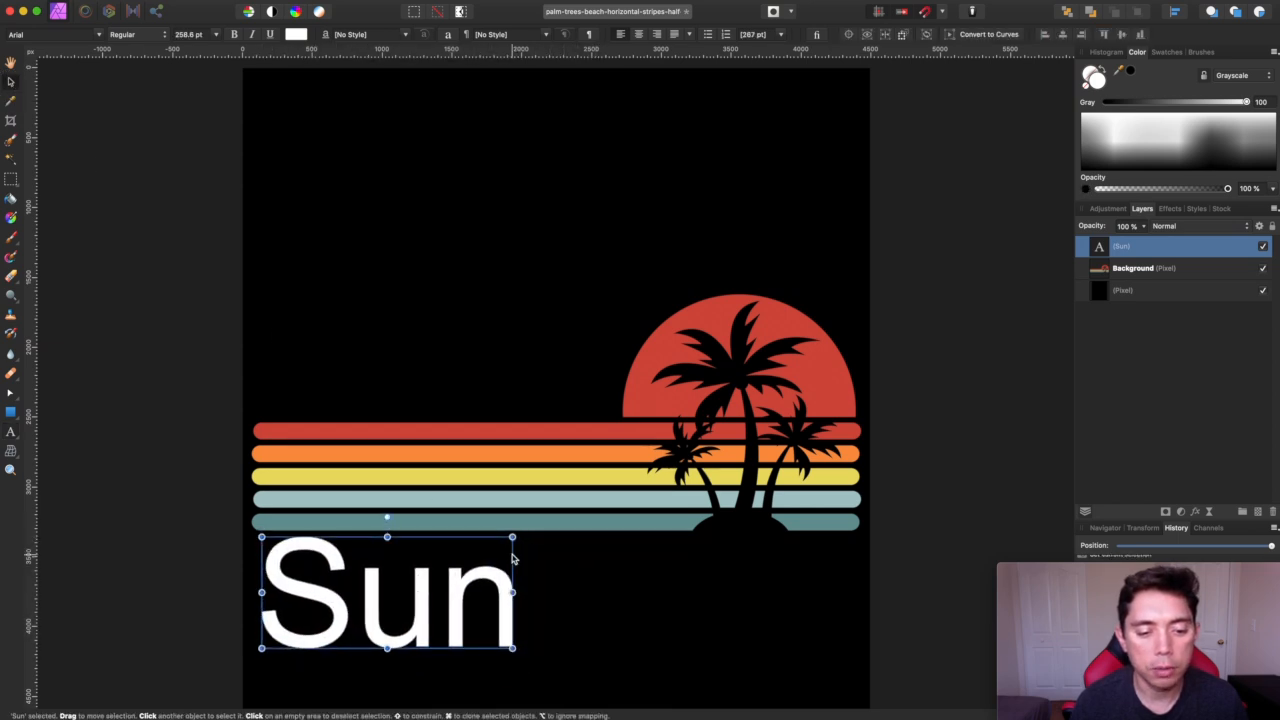
pyautogui.moveTo(510, 537); pyautogui.dragTo(575, 562)
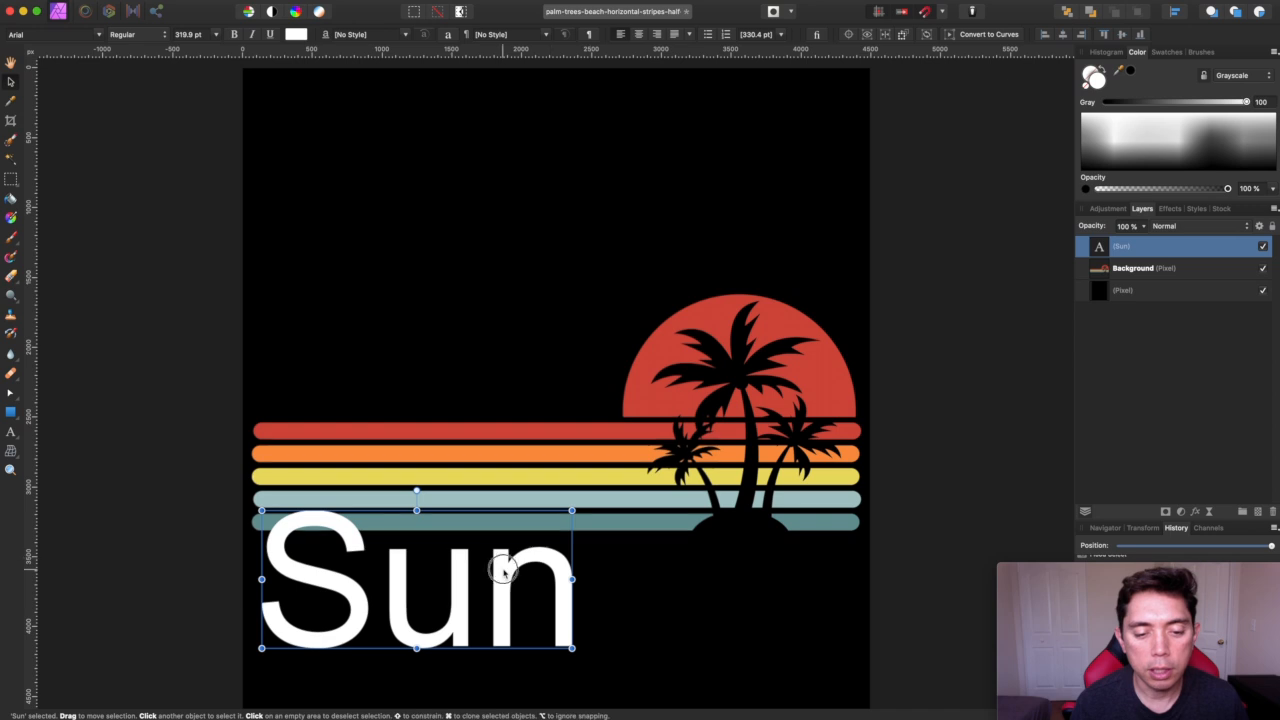
# - Extend the text to read "Sunshine" and set its font to Lullabies
pyautogui.press('t')
pyautogui.write('shine')
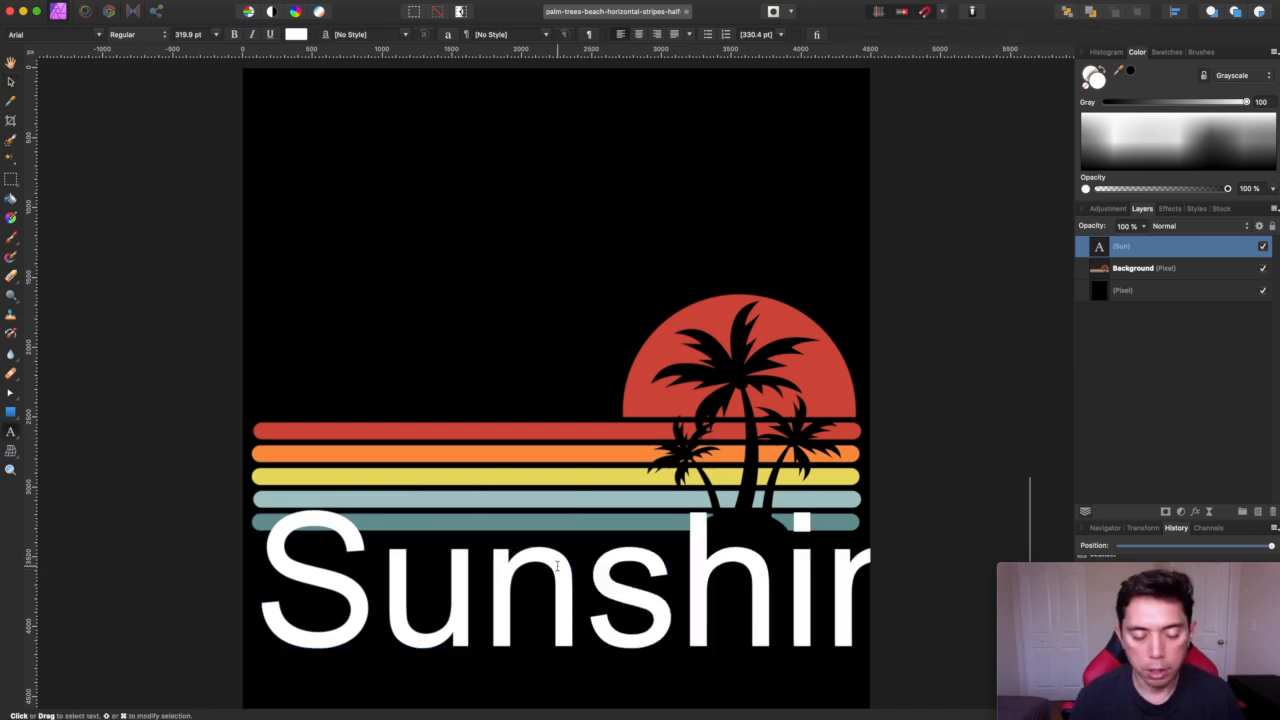
pyautogui.press('Escape')
pyautogui.click(9, 81)
pyautogui.doubleClick(438, 552)
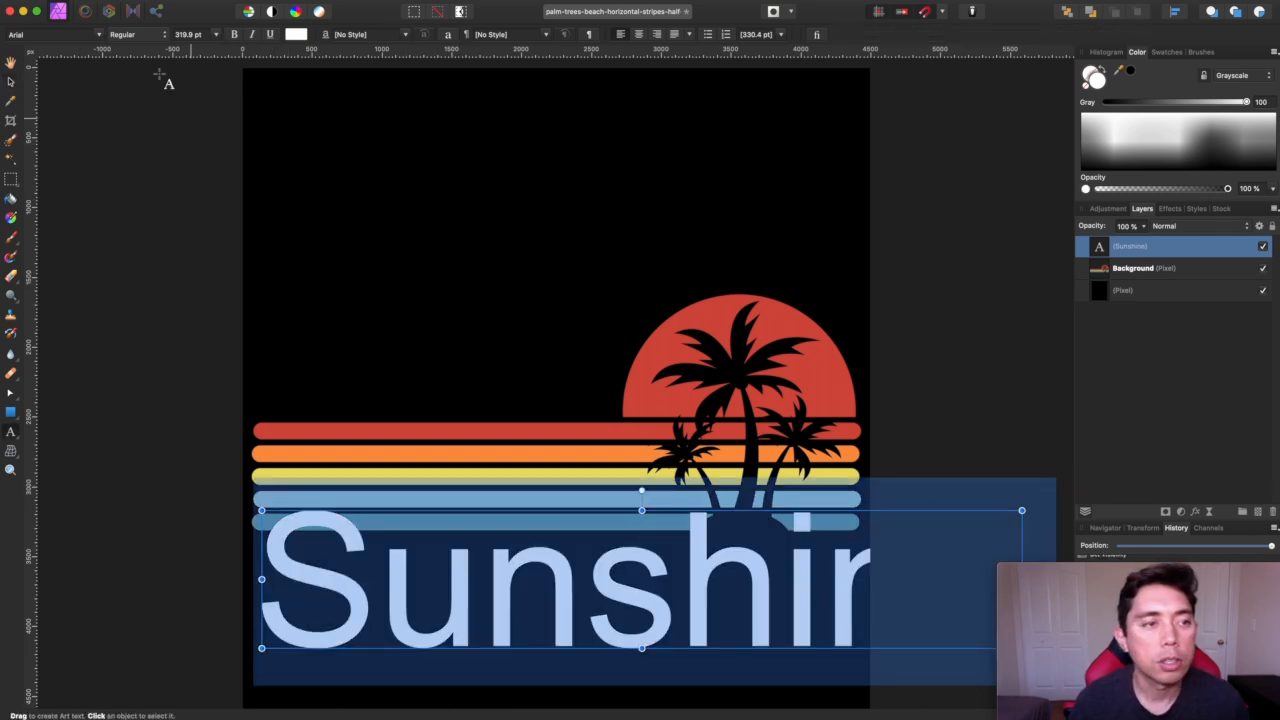
pyautogui.click(98, 35)
pyautogui.click(190, 67)
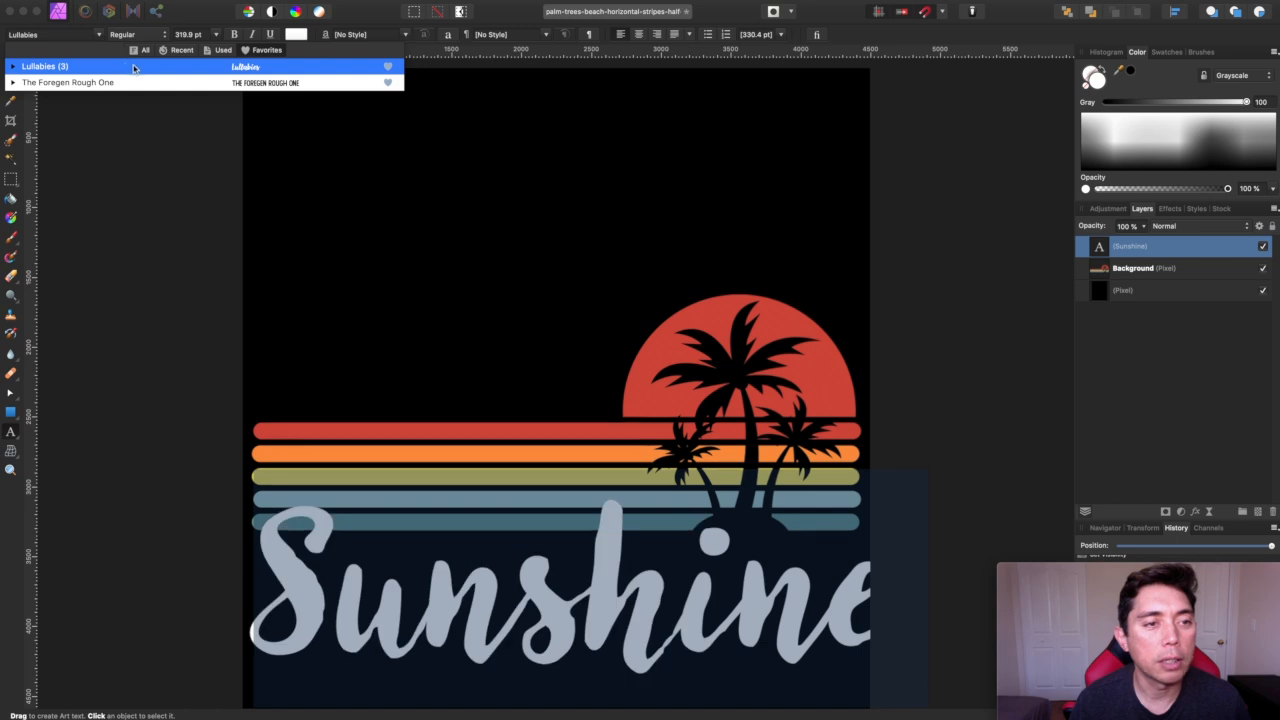
pyautogui.press('Escape')
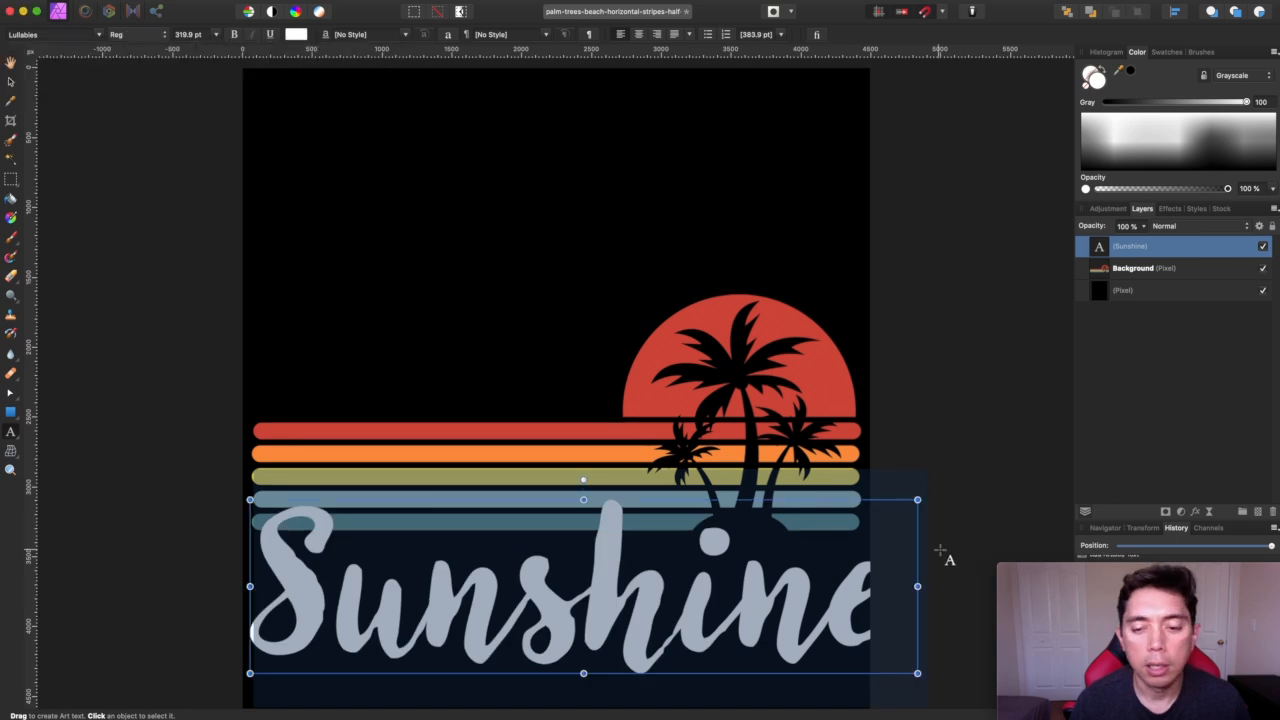
# - Shrink "Sunshine" to about 293 pt to span the stripes' width, and raise it to overlap the two lowest stripes
pyautogui.moveTo(919, 499); pyautogui.dragTo(862, 516)
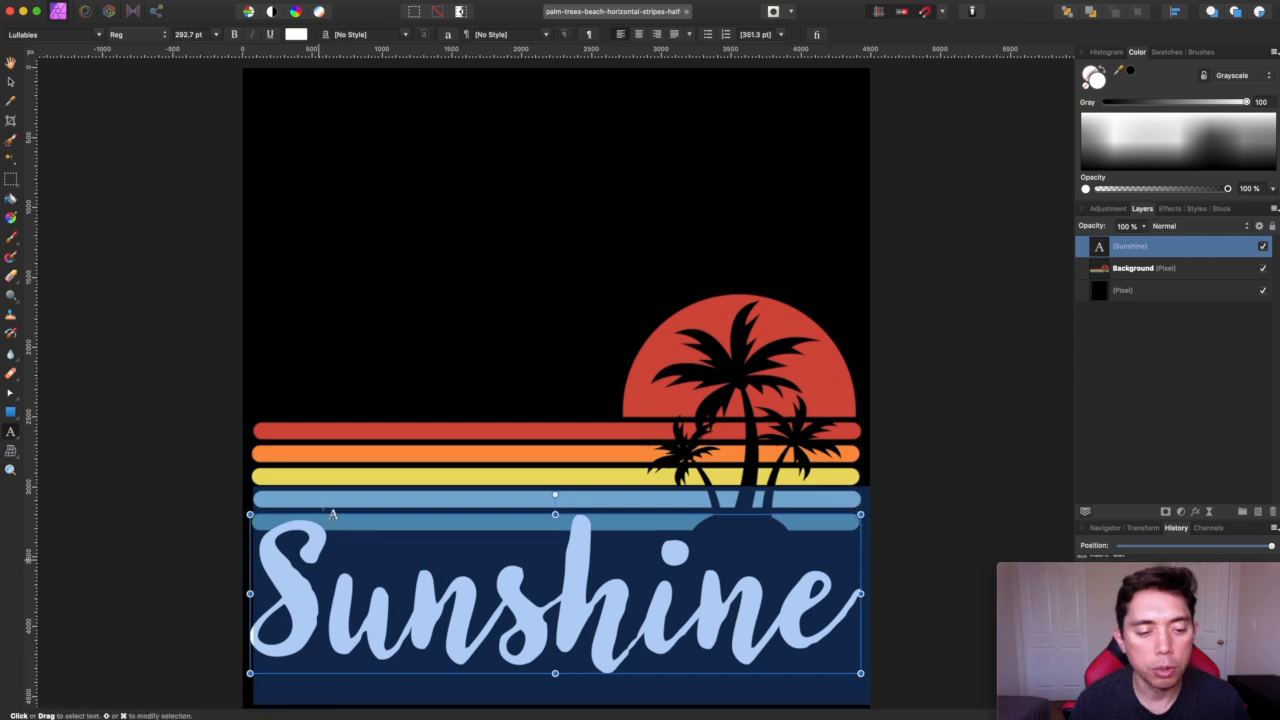
pyautogui.click(14, 84)
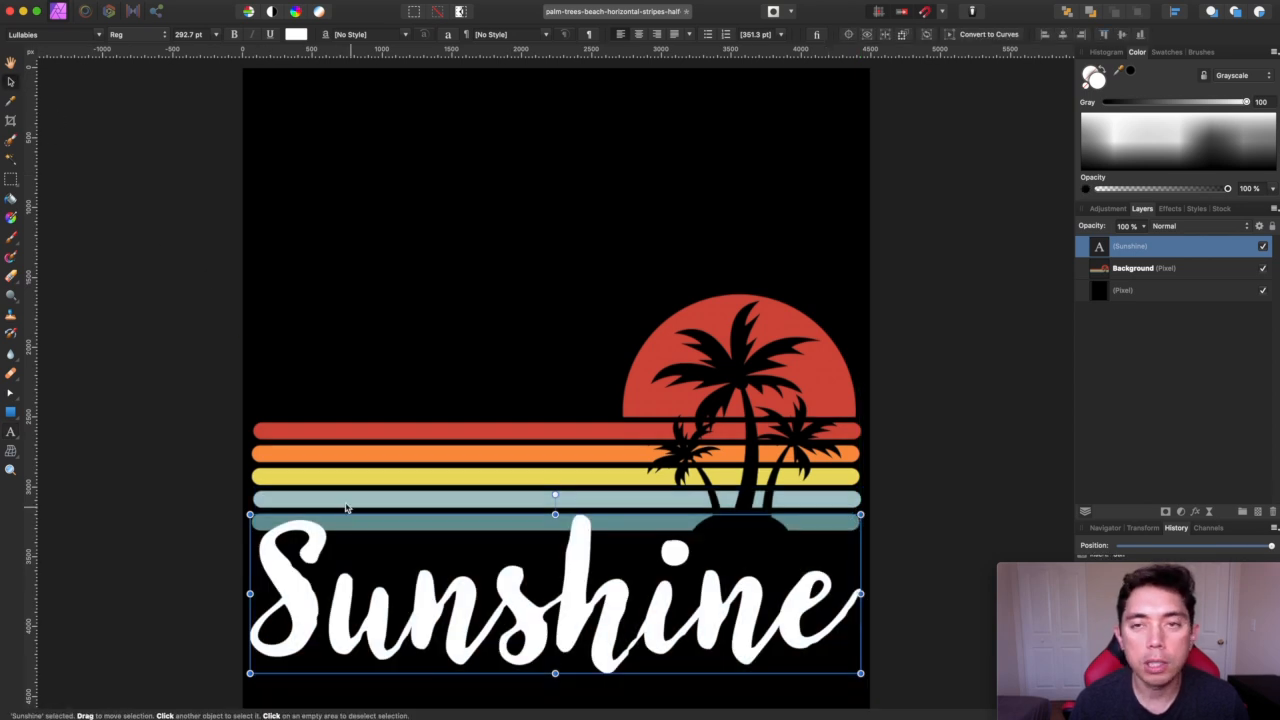
pyautogui.moveTo(352, 598); pyautogui.dragTo(358, 584)
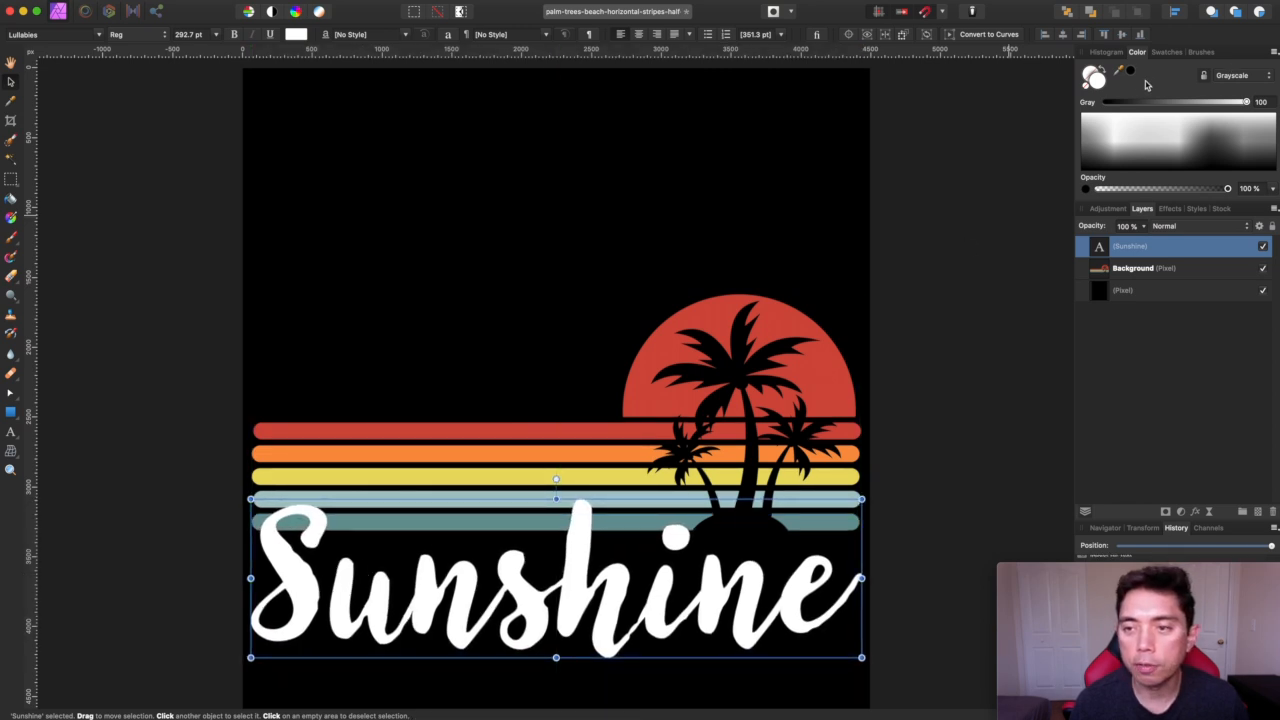
# - Duplicate the "Sunshine" text straight up above the stripes and change the copy to "the"
pyautogui.click(436, 373)
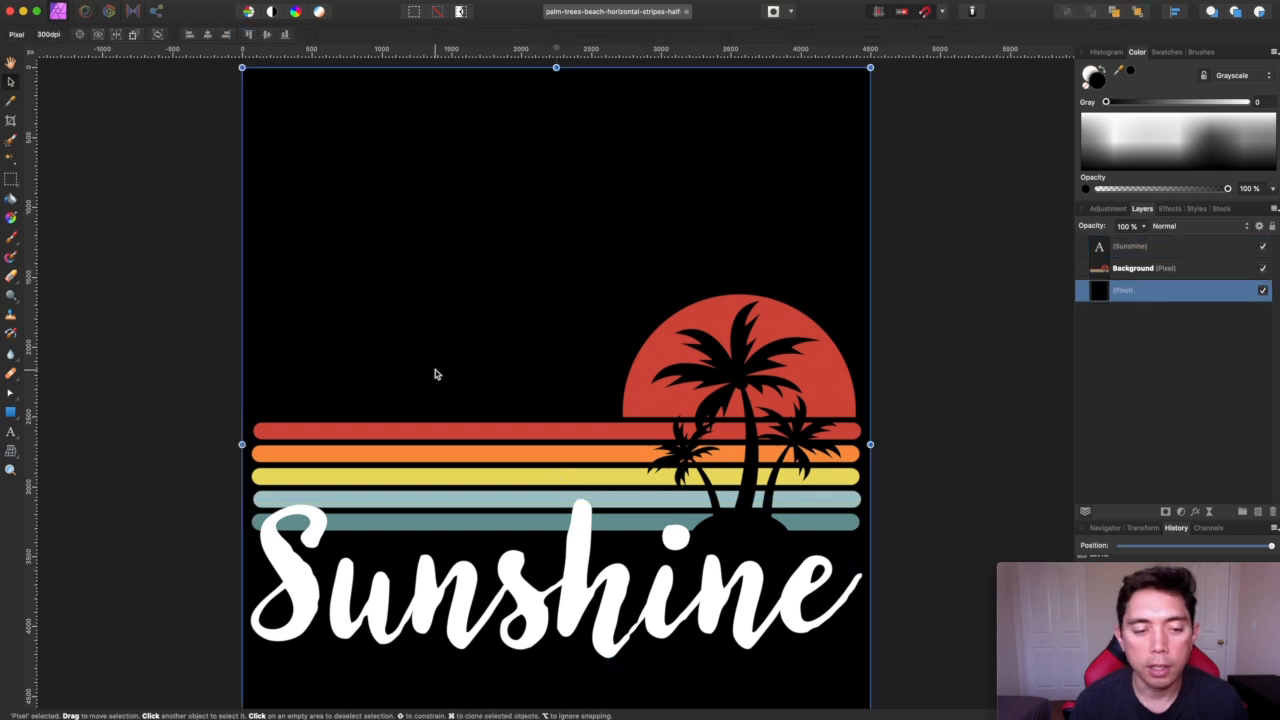
pyautogui.click(546, 610)
pyautogui.moveTo(545, 607); pyautogui.dragTo(545, 345)
pyautogui.doubleClick(545, 345)
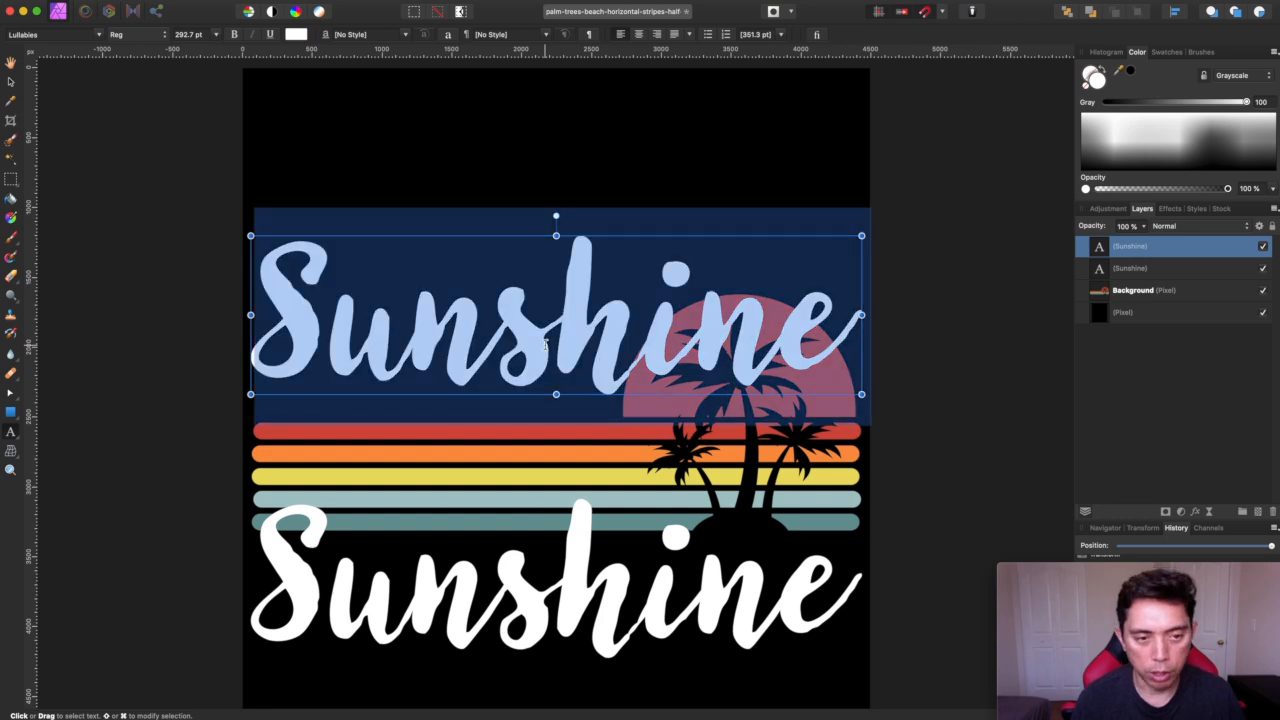
pyautogui.write('the')
pyautogui.press('Escape')
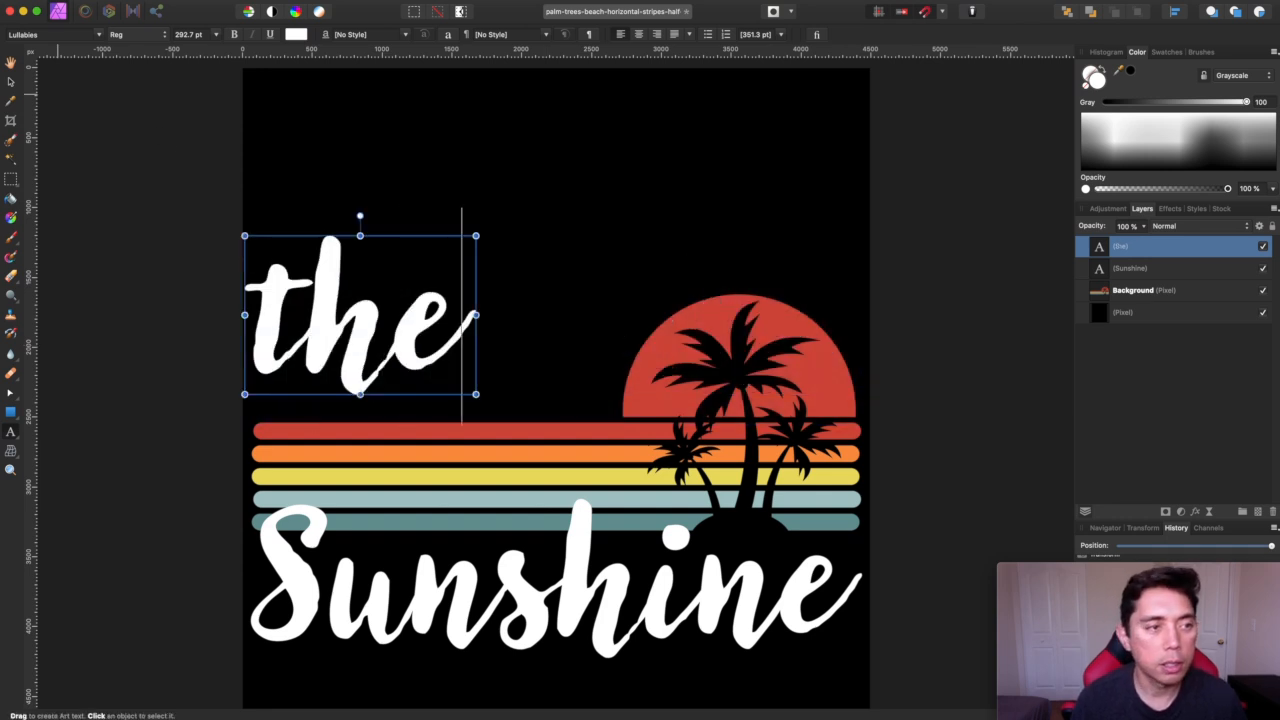
# - Move "the" beside the sun, duplicate it directly above, and replace the upper copy's text with "Brin"
pyautogui.click(10, 82)
pyautogui.moveTo(365, 329)
pyautogui.mouseDown()
pyautogui.moveTo(512, 350)
pyautogui.moveTo(513, 363)
pyautogui.moveTo(503, 195)
pyautogui.mouseUp()
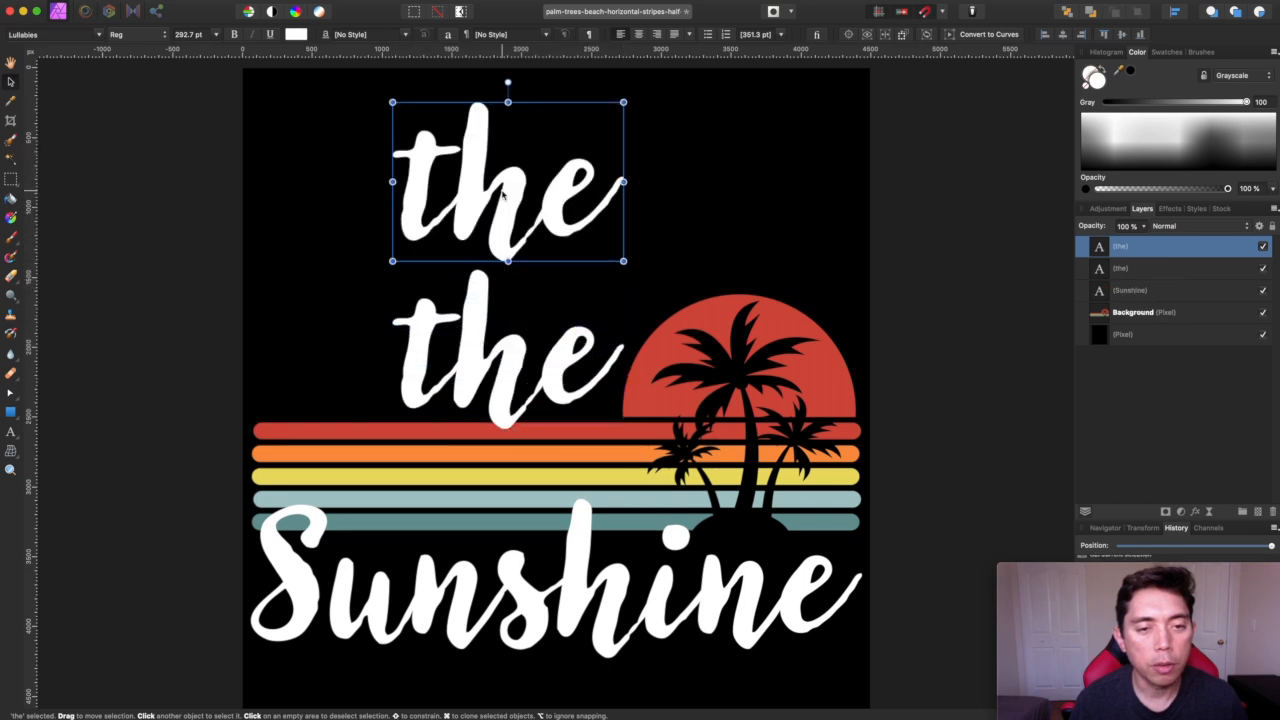
pyautogui.doubleClick(502, 194)
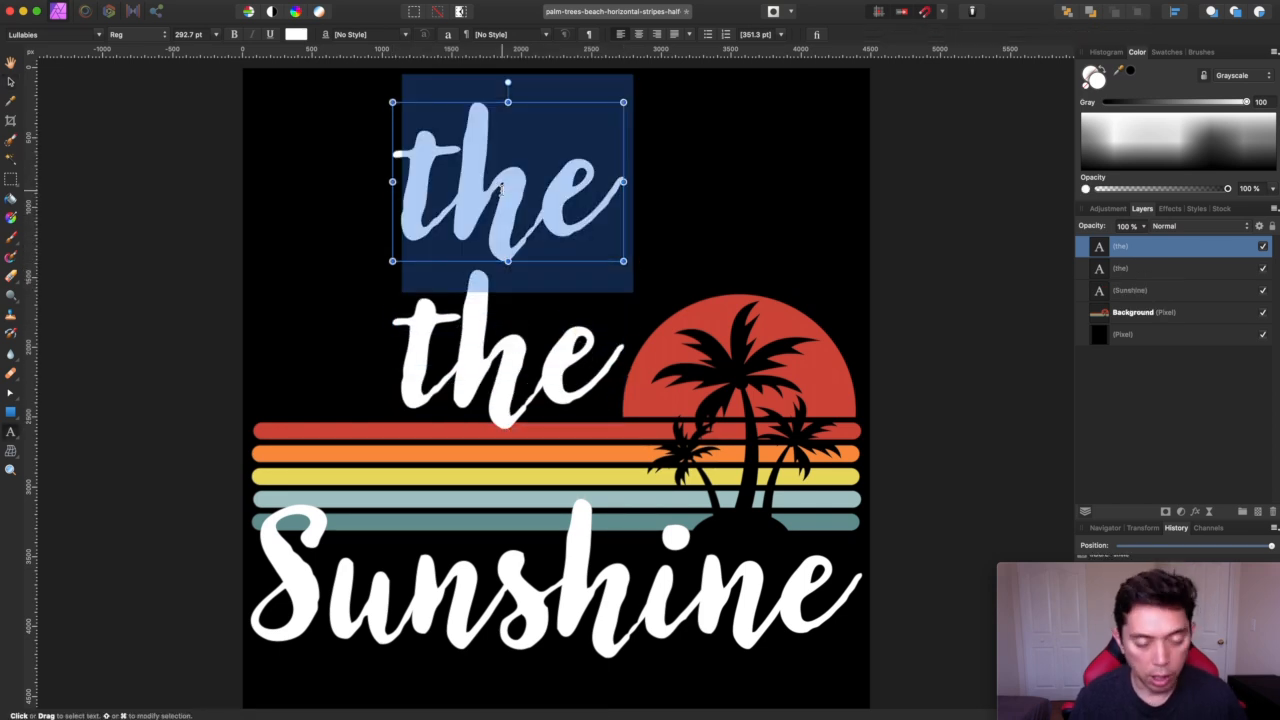
pyautogui.tripleClick(502, 191)
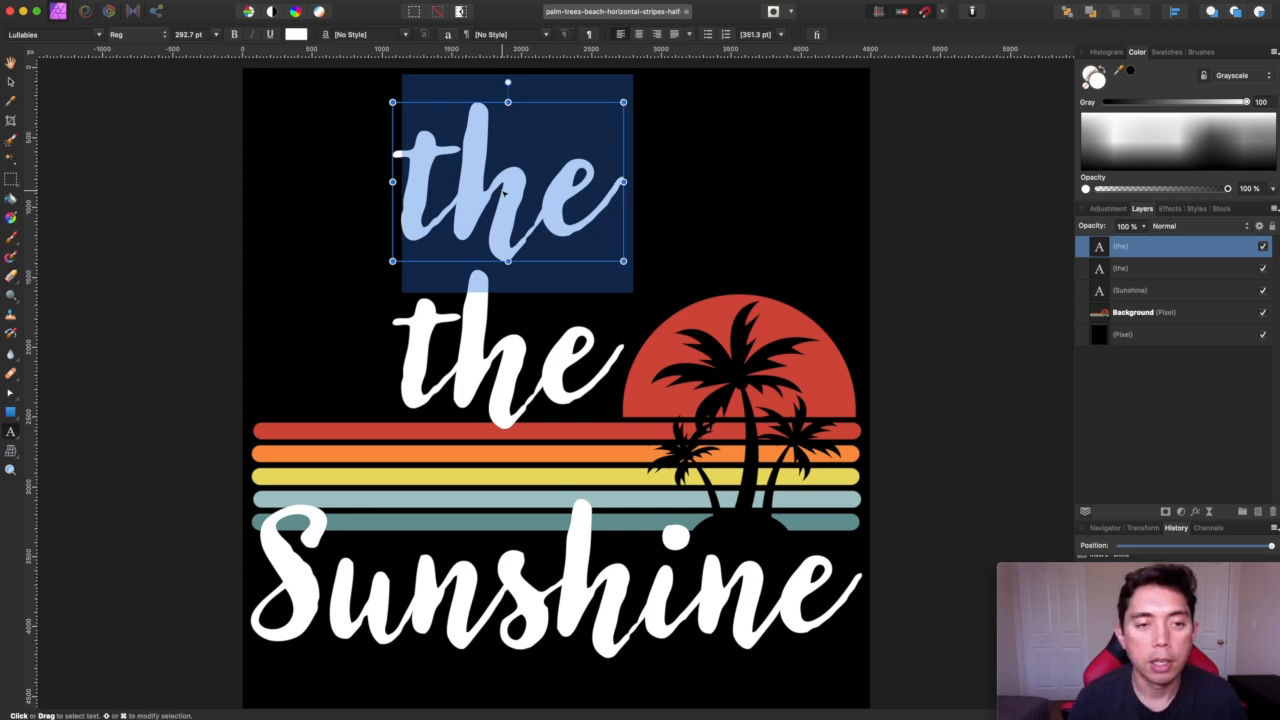
pyautogui.write('Brin')
# - Set the upper text's font to The Foregen Rough One and complete its wording as "Bring on"
pyautogui.tripleClick(502, 190)
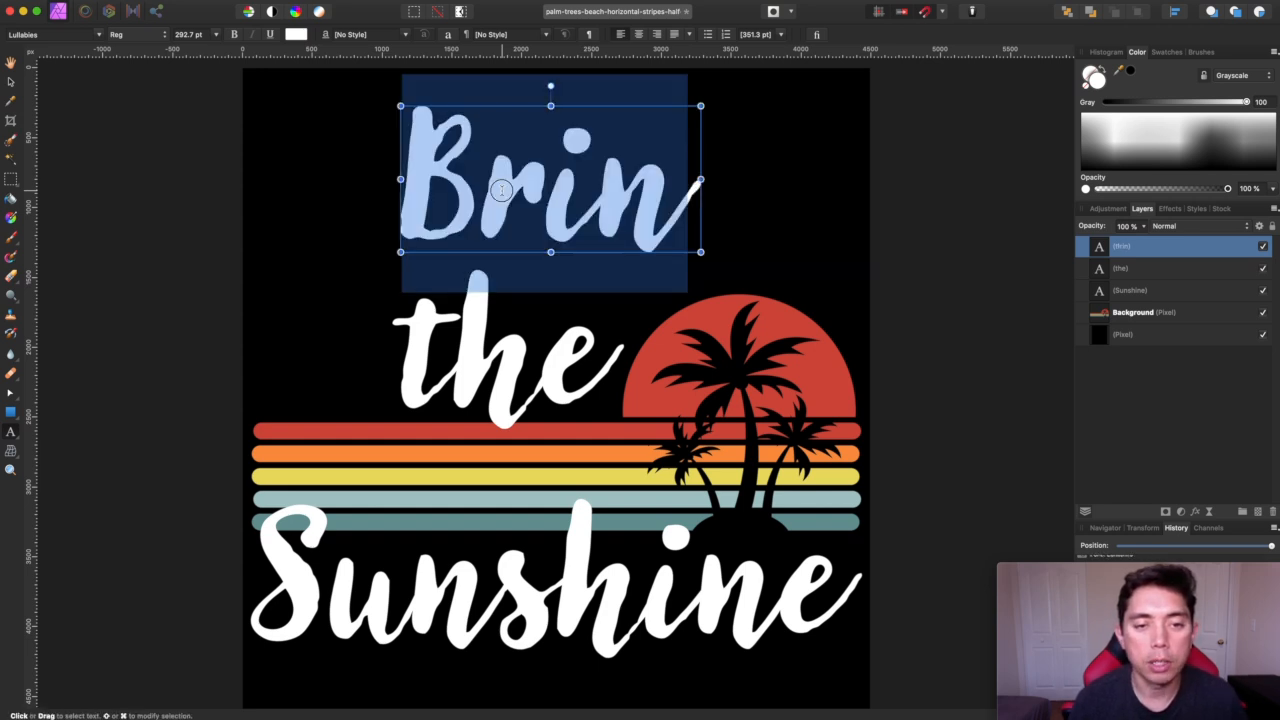
pyautogui.click(99, 35)
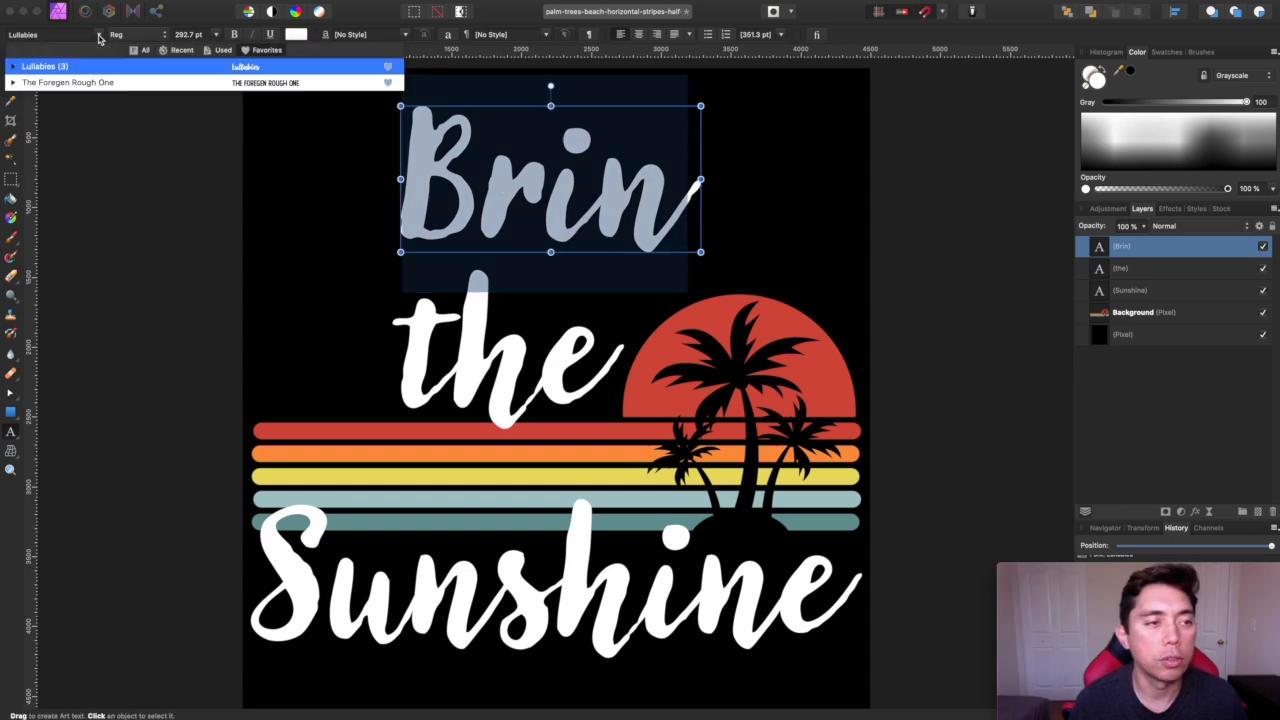
pyautogui.click(70, 83)
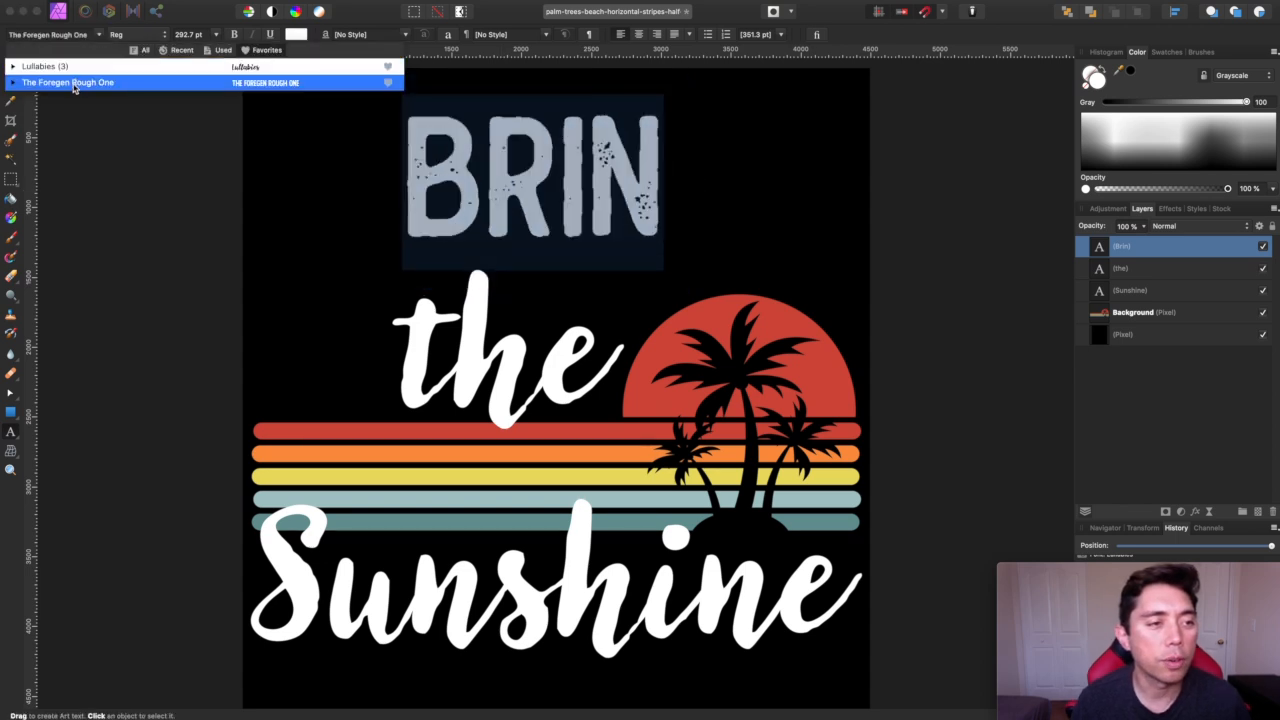
pyautogui.click(73, 84)
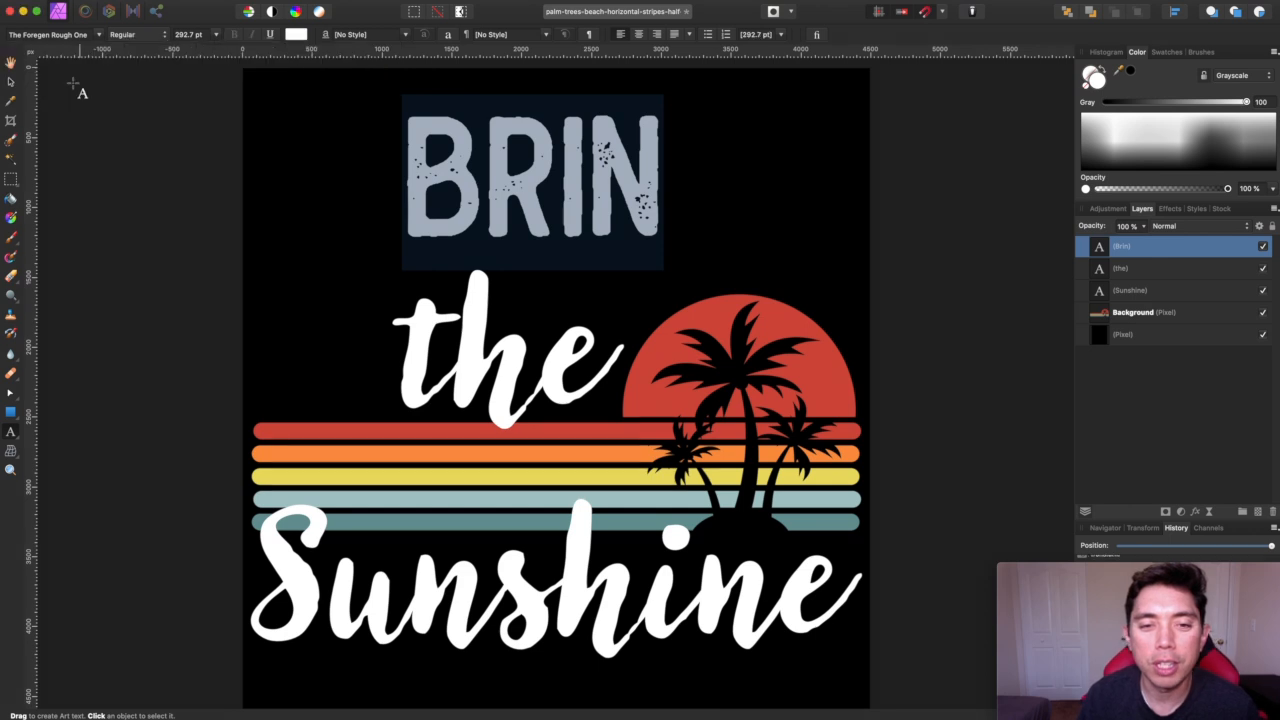
pyautogui.click(648, 168)
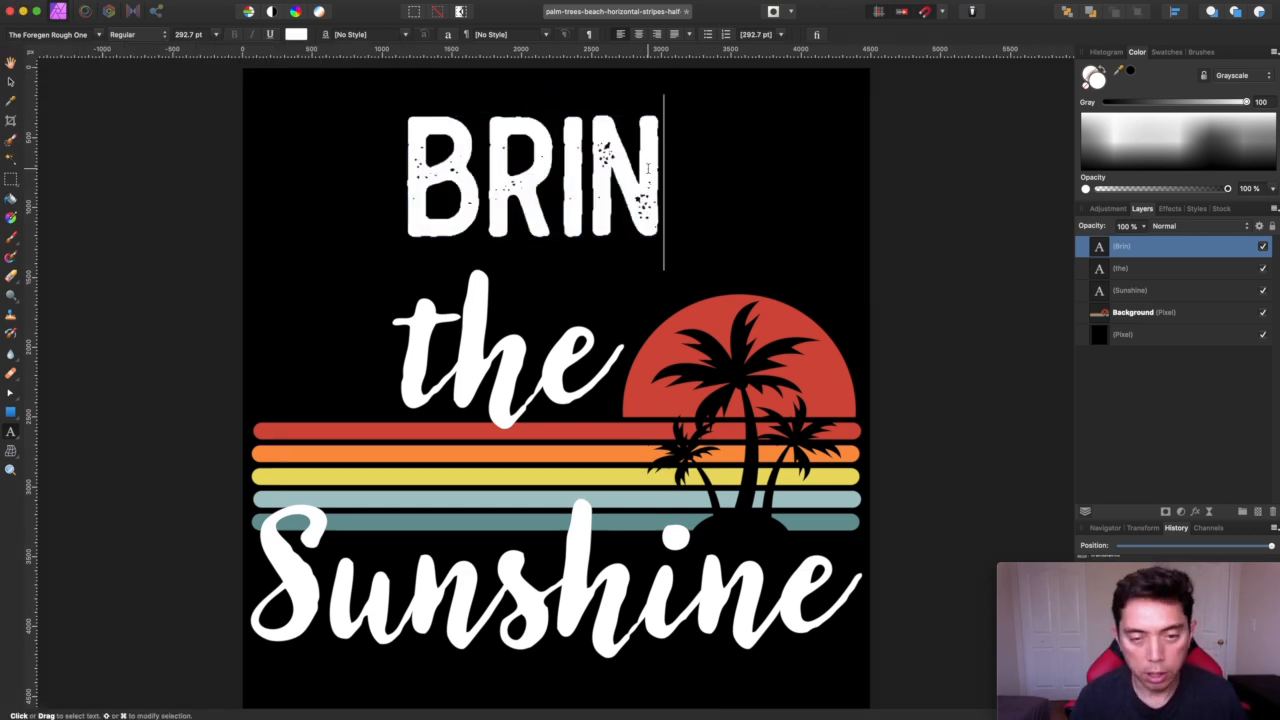
pyautogui.write('g on')
pyautogui.press('Escape')
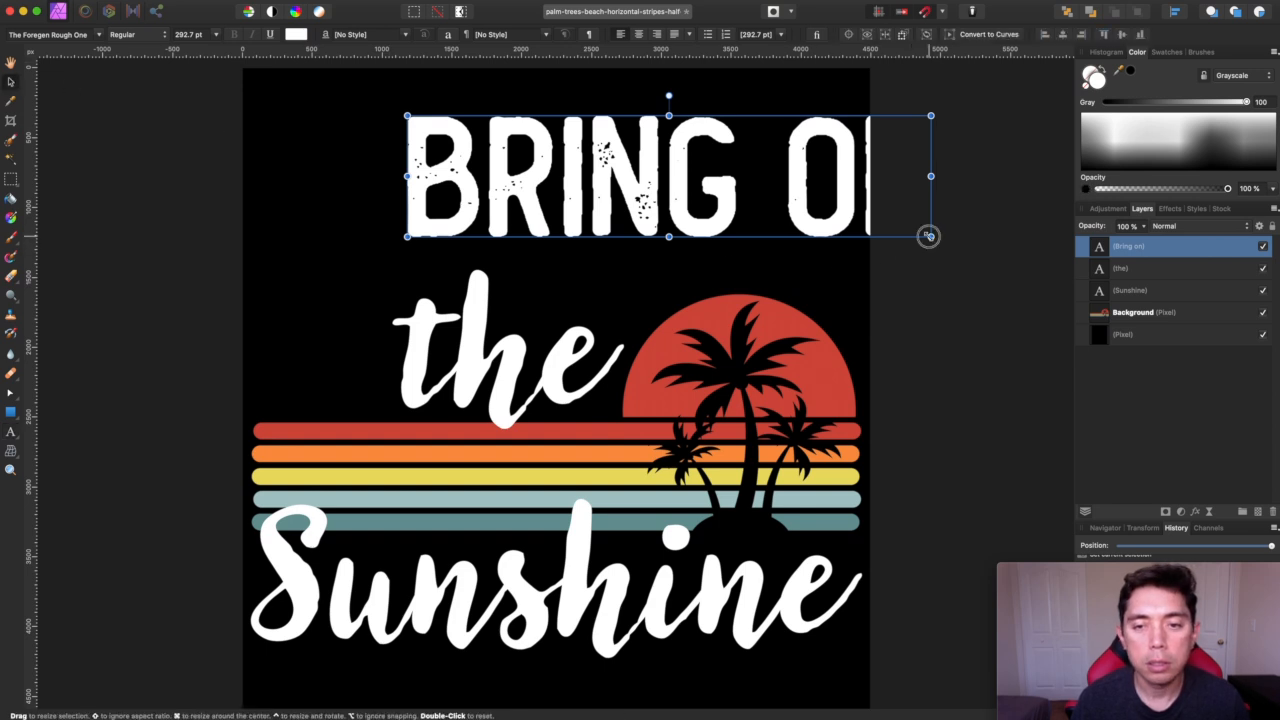
# - Enlarge "Bring on" to about 340 pt, matching the stripes' width at 4360 px, and move it above "the"
pyautogui.moveTo(719, 211); pyautogui.dragTo(563, 403)
pyautogui.moveTo(775, 307); pyautogui.dragTo(851, 266)
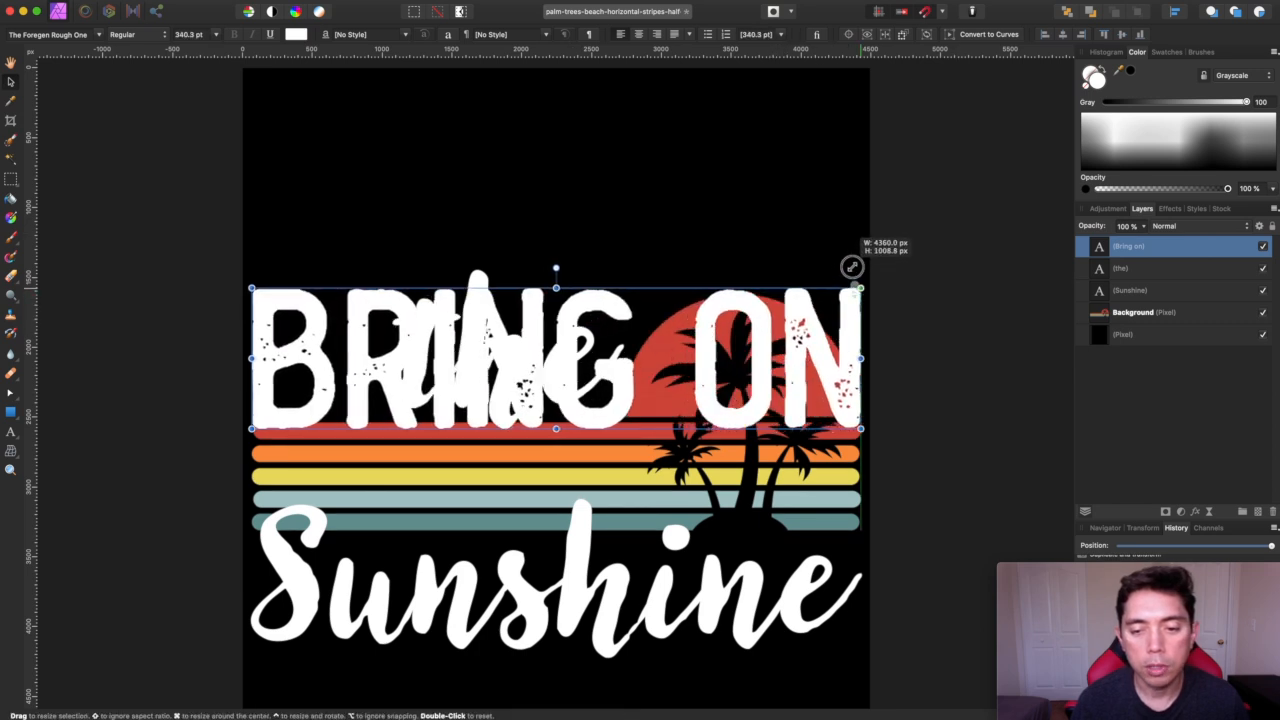
pyautogui.moveTo(620, 383); pyautogui.dragTo(621, 181)
# - Shift "the" slightly down and to the left, and lower "Bring on" to sit just above it
pyautogui.click(540, 365)
pyautogui.moveTo(540, 363); pyautogui.dragTo(535, 374)
pyautogui.moveTo(626, 231); pyautogui.dragTo(626, 255)
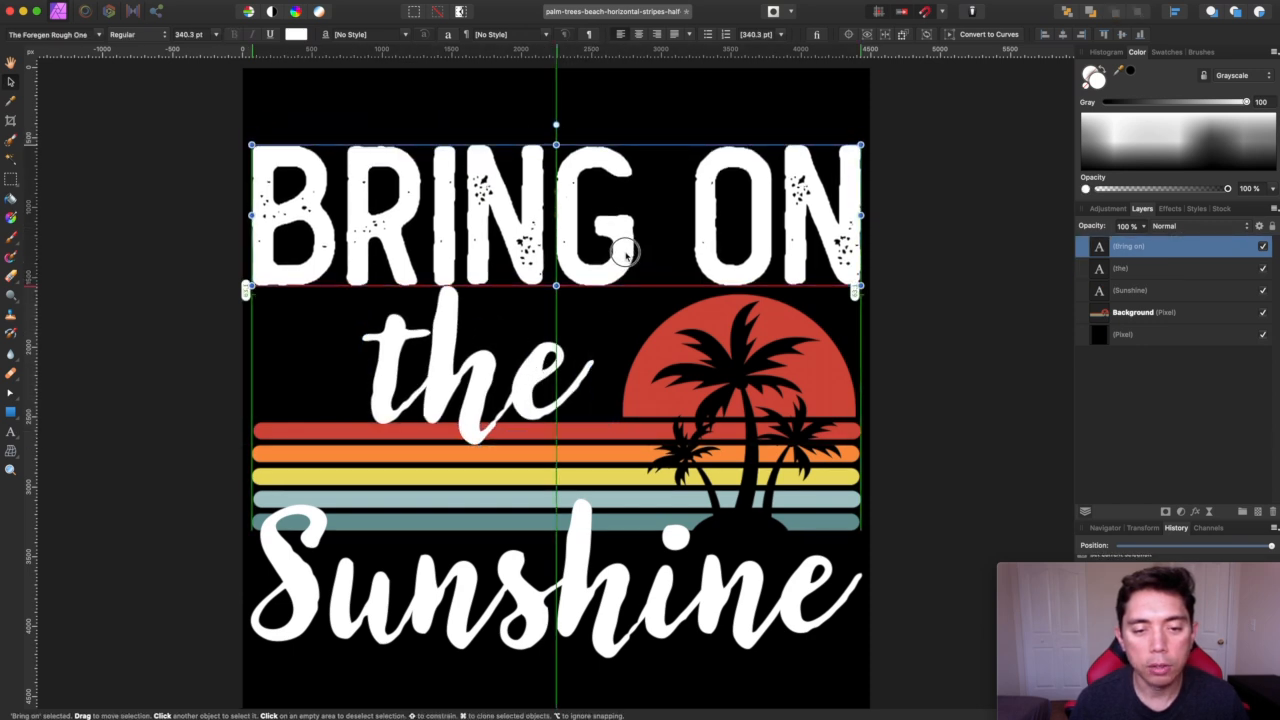
# - Deselect the text and toggle off the visibility of the black pixel layer
pyautogui.click(908, 166)
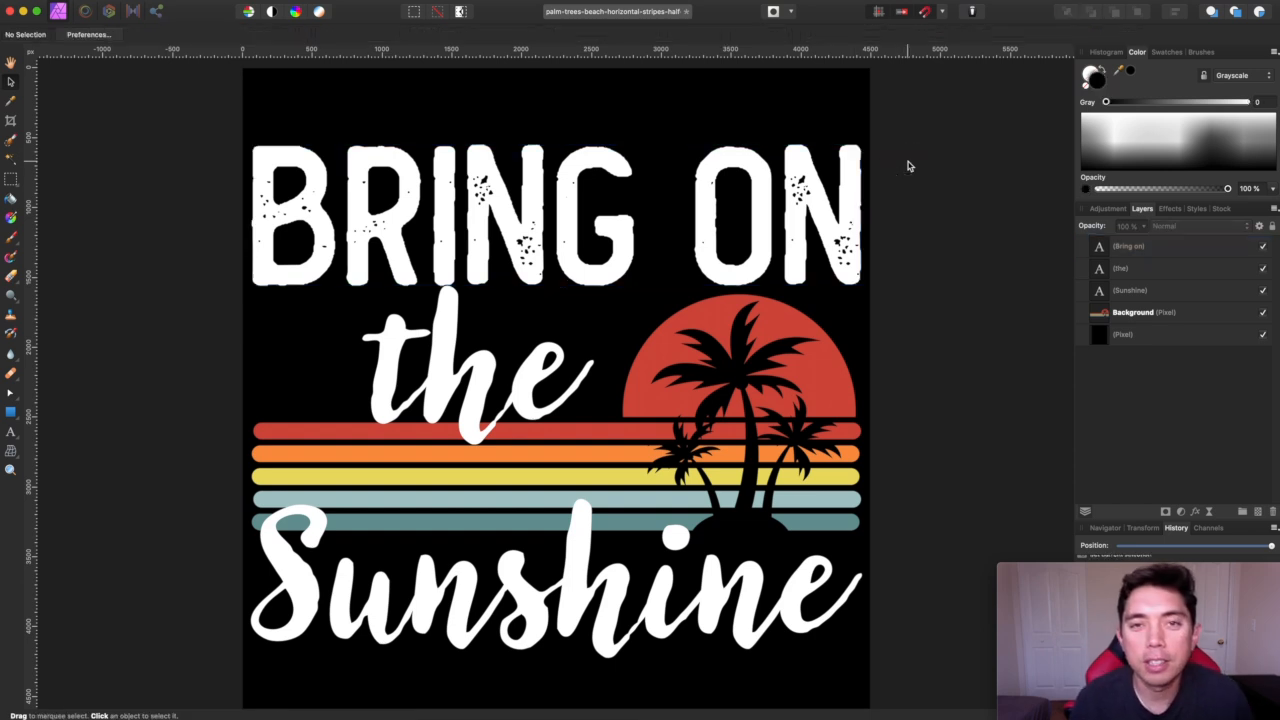
pyautogui.click(1263, 336)
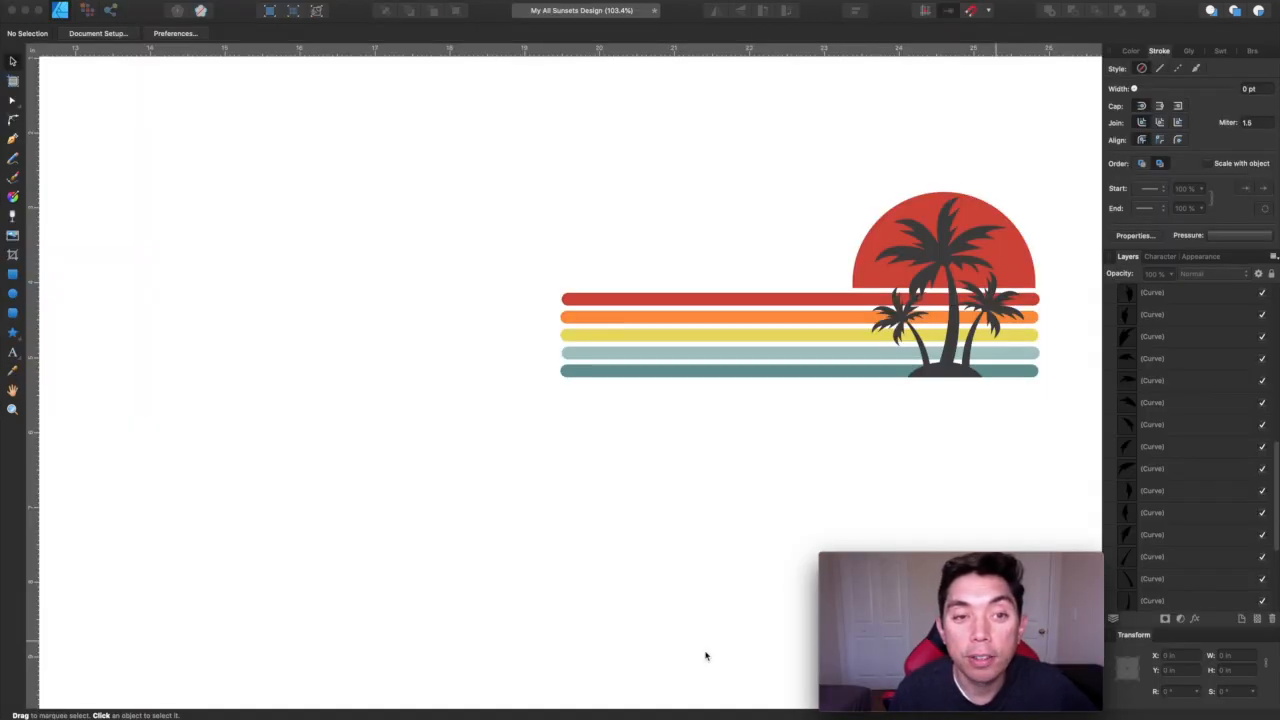
pyautogui.scroll(2, 437, 313)
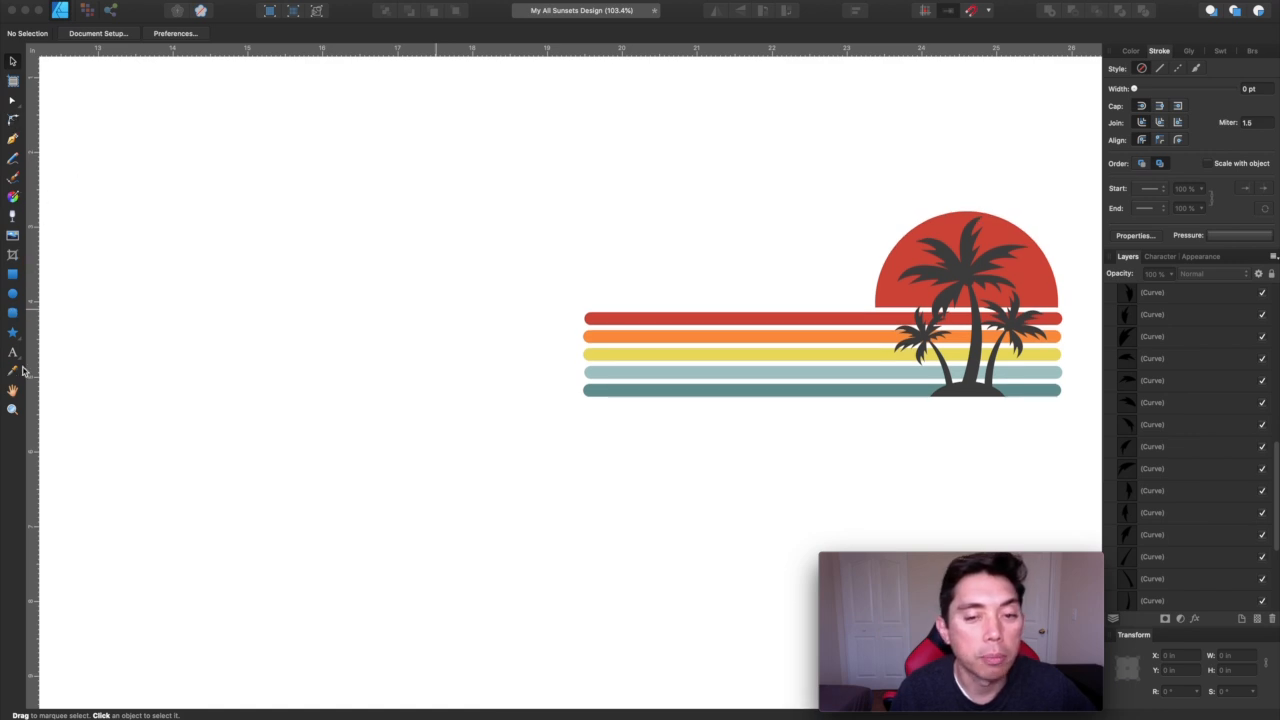
pyautogui.hscroll(-2, 249, 347)
pyautogui.hscroll(5, 249, 347)
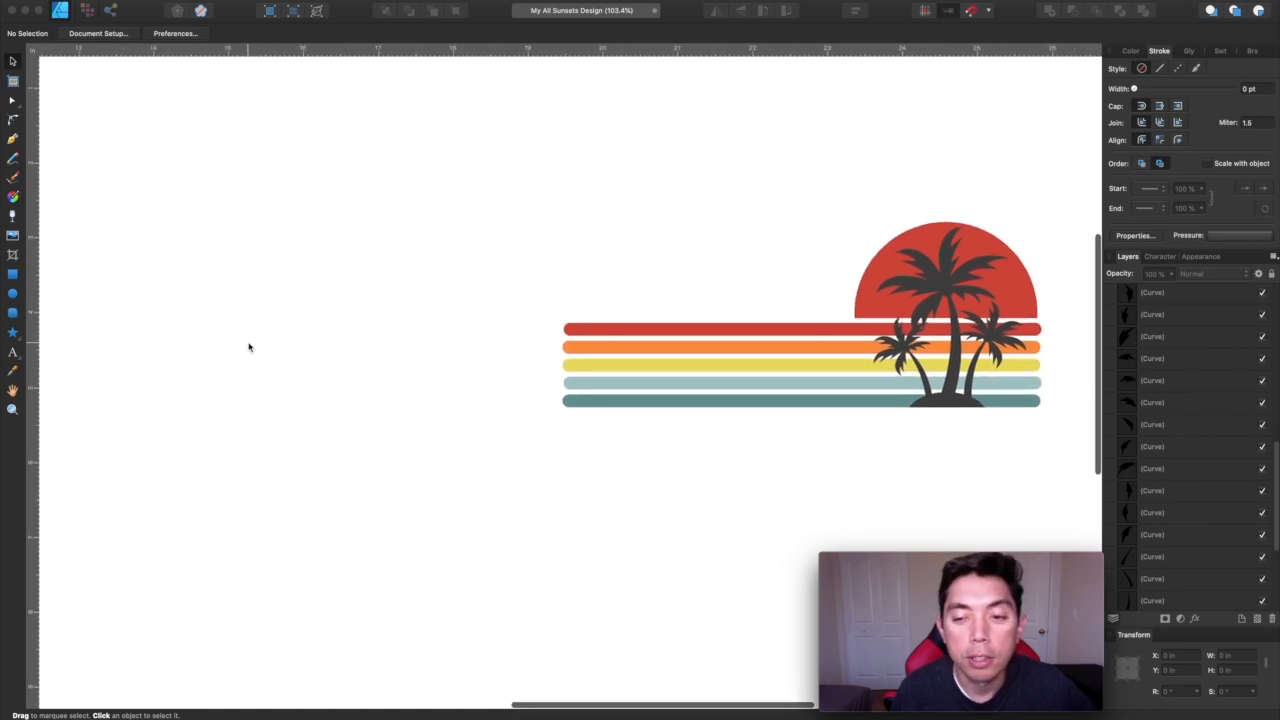
pyautogui.hscroll(-1, 249, 347)
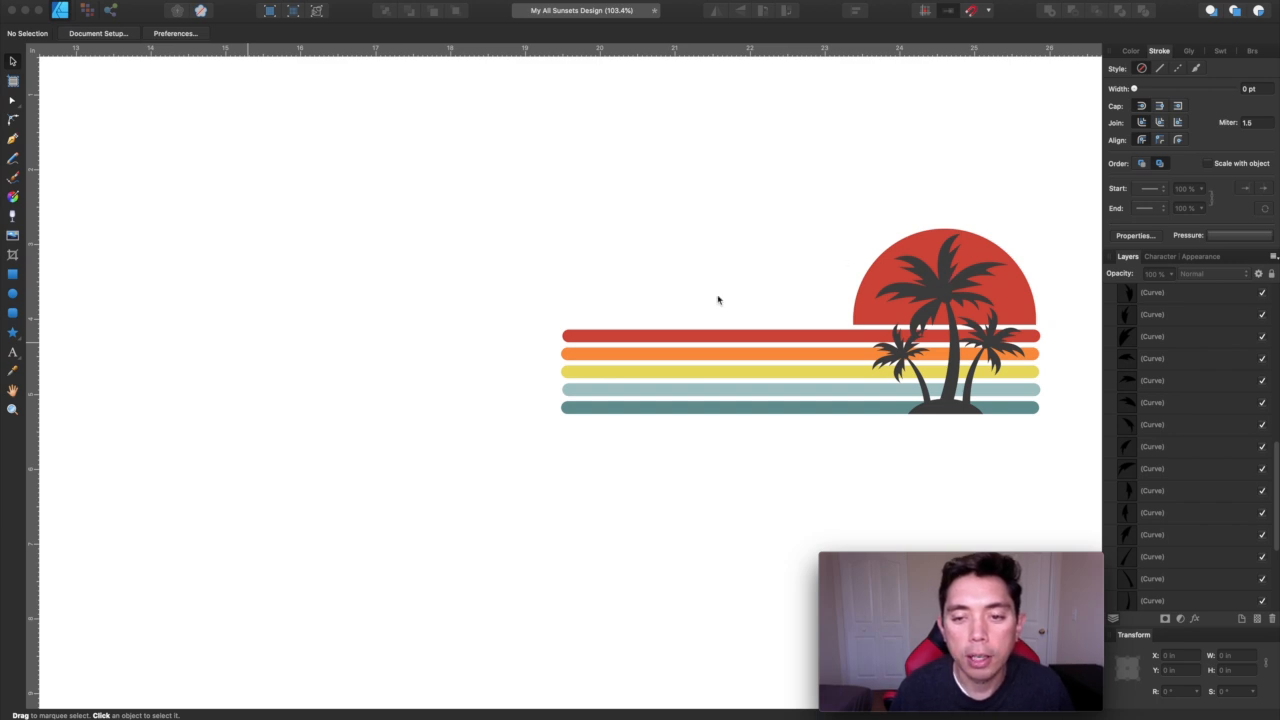
pyautogui.hscroll(-2, 717, 299)
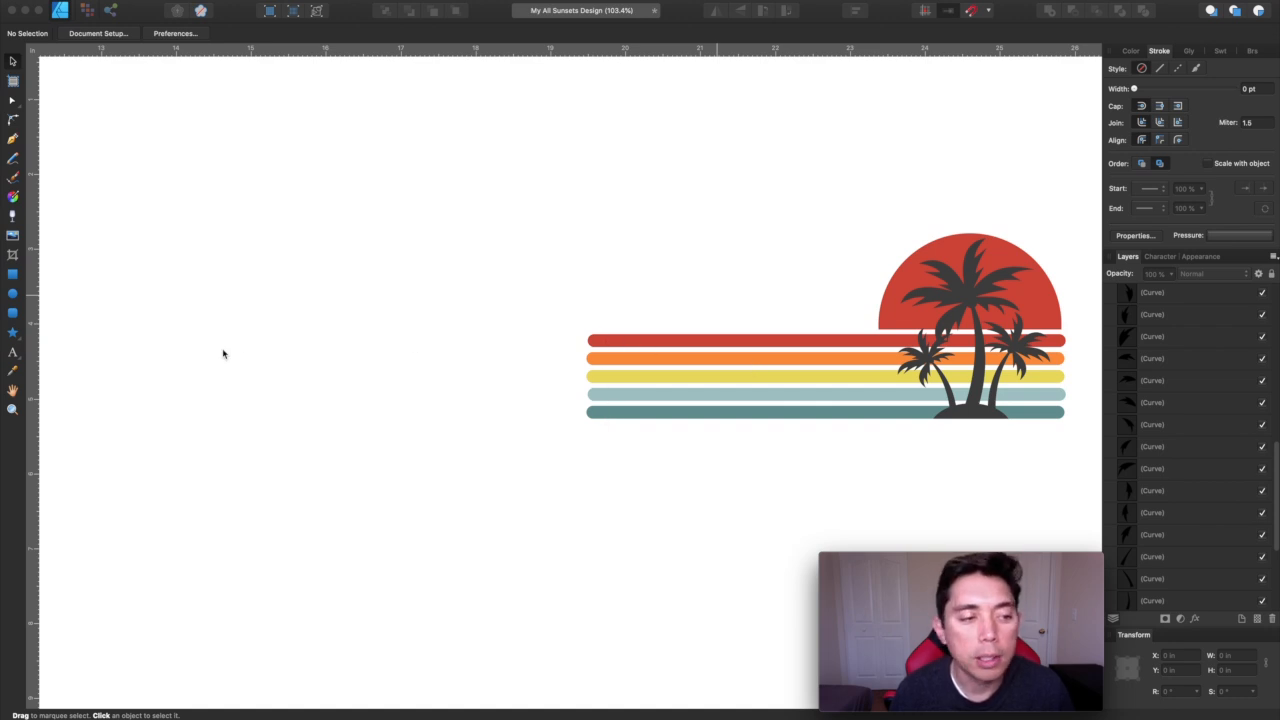
# - In Affinity Designer, draw a thin black rounded rectangle left of the sunset graphic and stretch it to about 6.45 by 0.13 in
pyautogui.click(12, 315)
pyautogui.moveTo(176, 311); pyautogui.dragTo(558, 314)
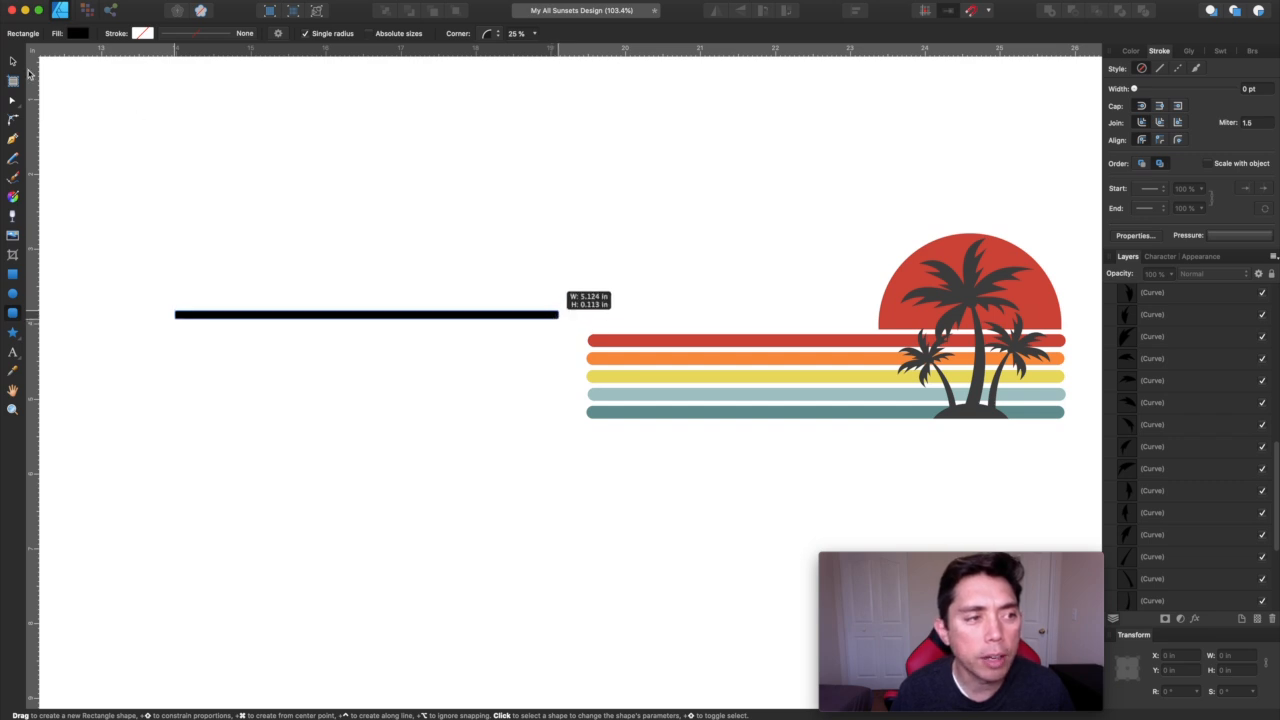
pyautogui.click(12, 61)
pyautogui.moveTo(451, 316); pyautogui.dragTo(451, 336)
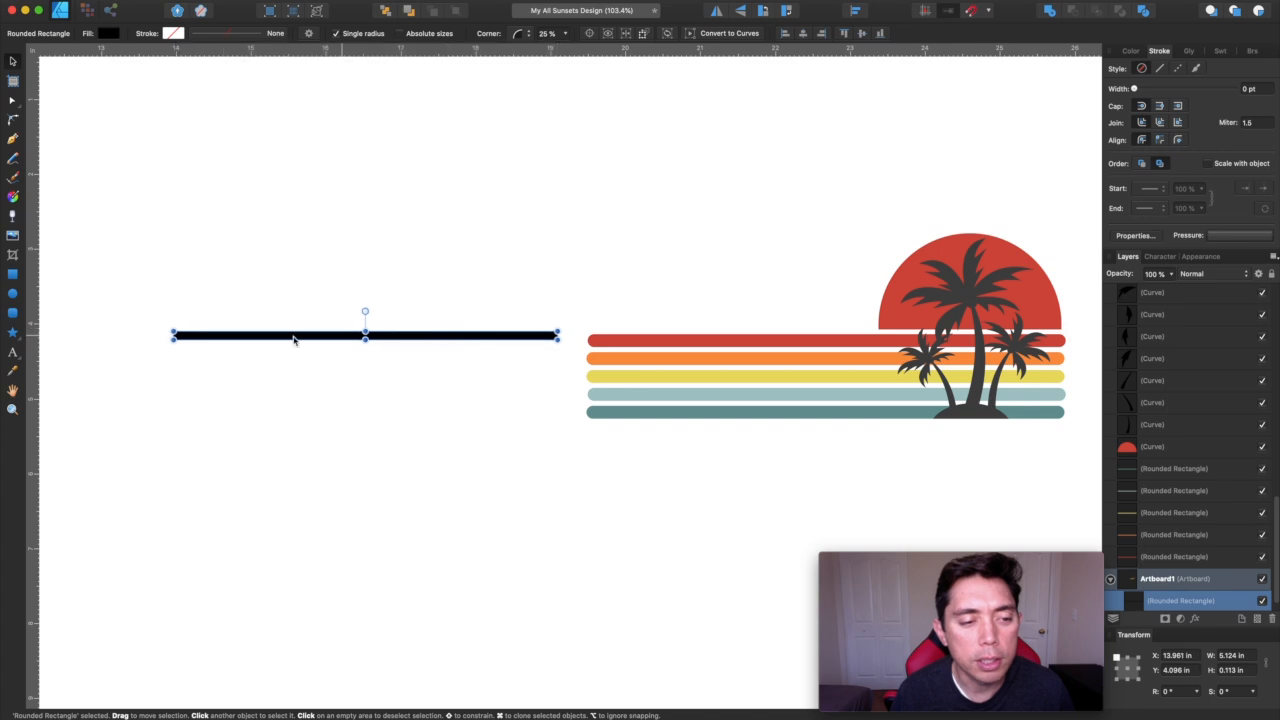
pyautogui.moveTo(174, 336); pyautogui.dragTo(75, 340)
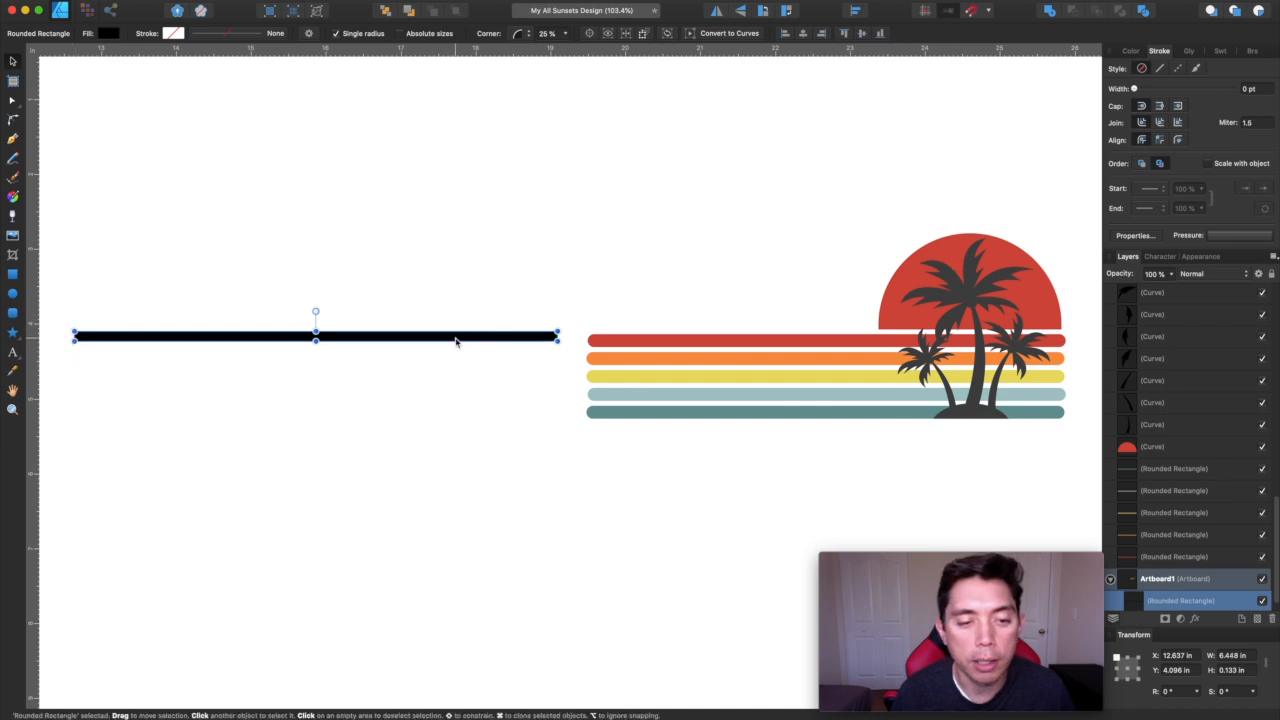
# - Set the black bar's corner radius to 52% and thicken the bar to about 0.16 in
pyautogui.click(475, 304)
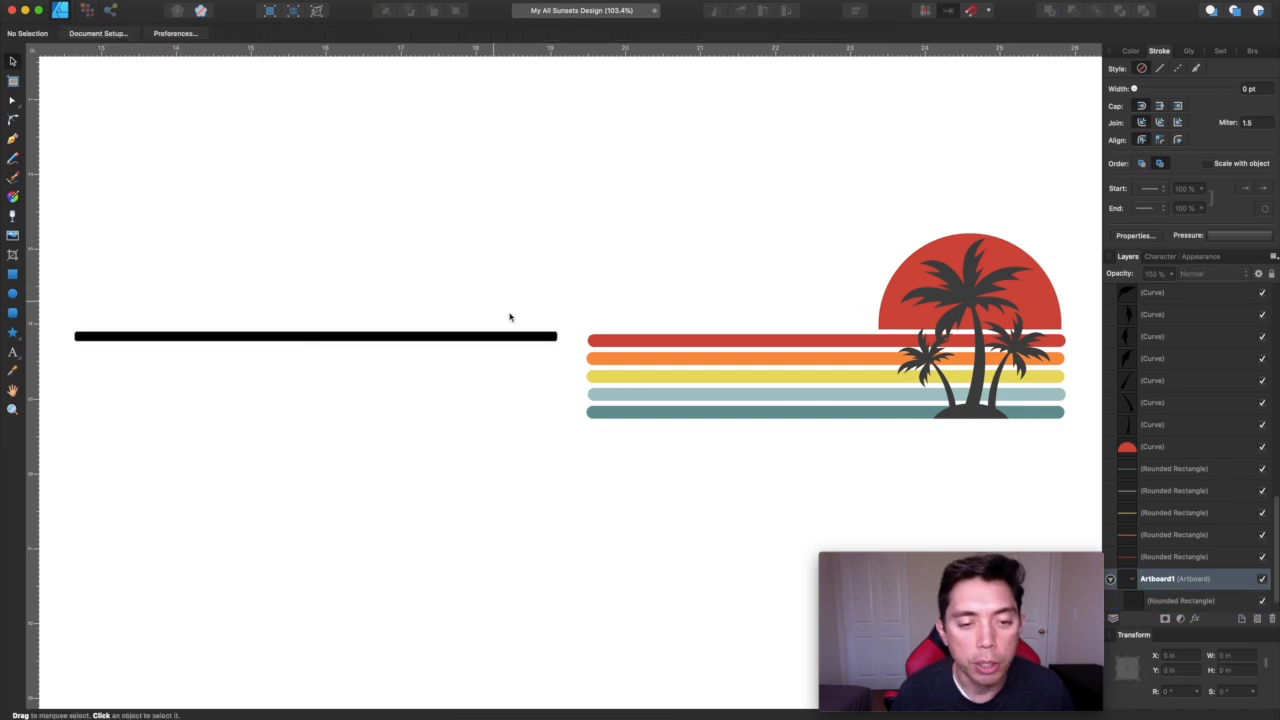
pyautogui.click(555, 337)
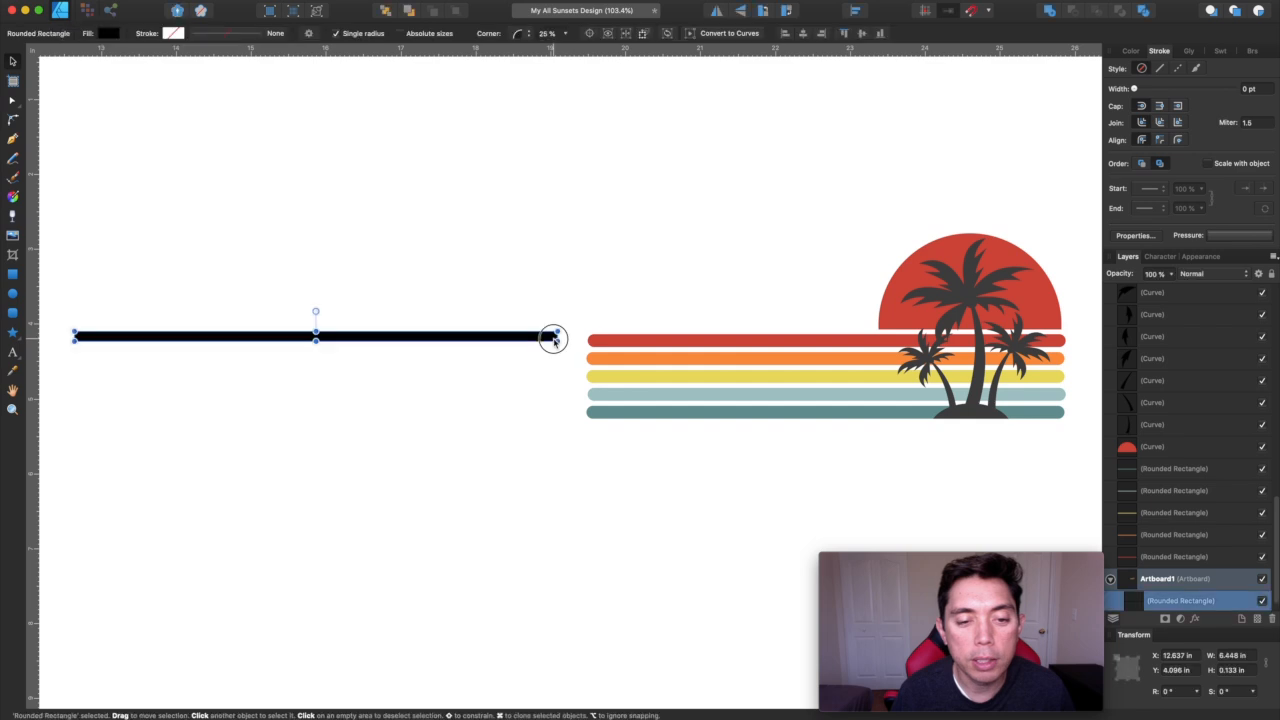
pyautogui.click(565, 35)
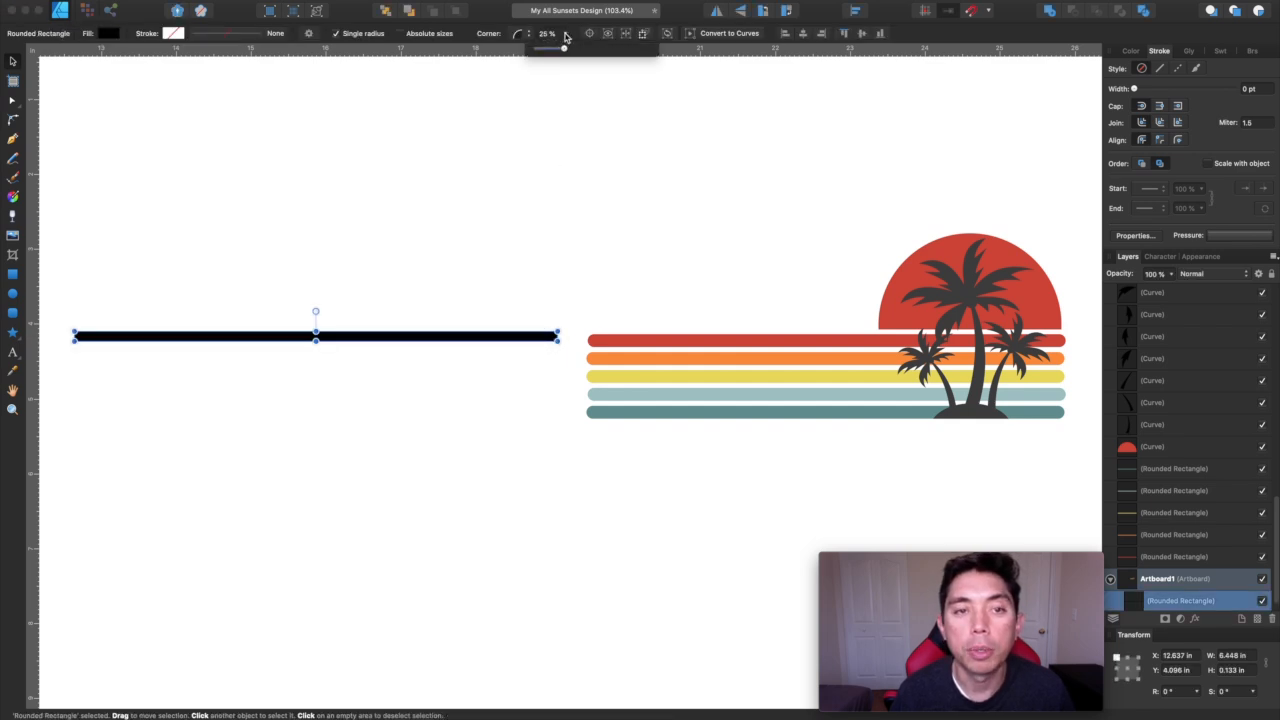
pyautogui.moveTo(569, 49); pyautogui.dragTo(593, 50)
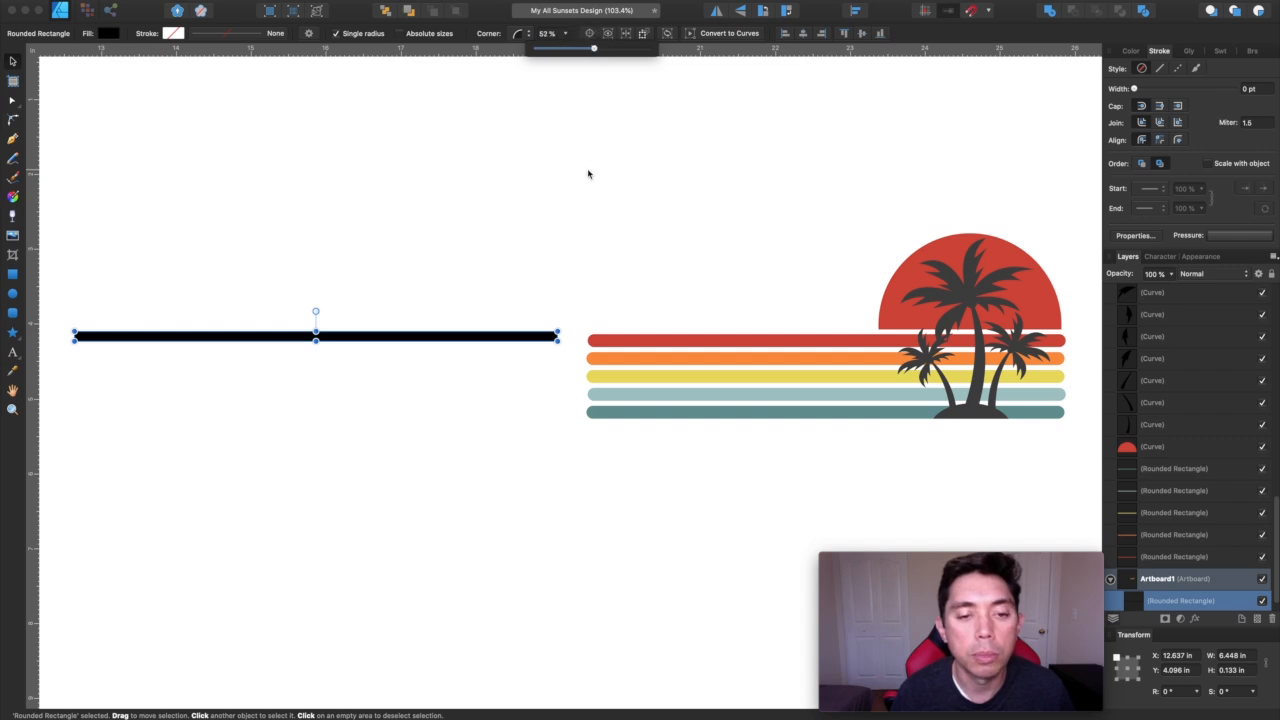
pyautogui.click(626, 243)
pyautogui.click(501, 341)
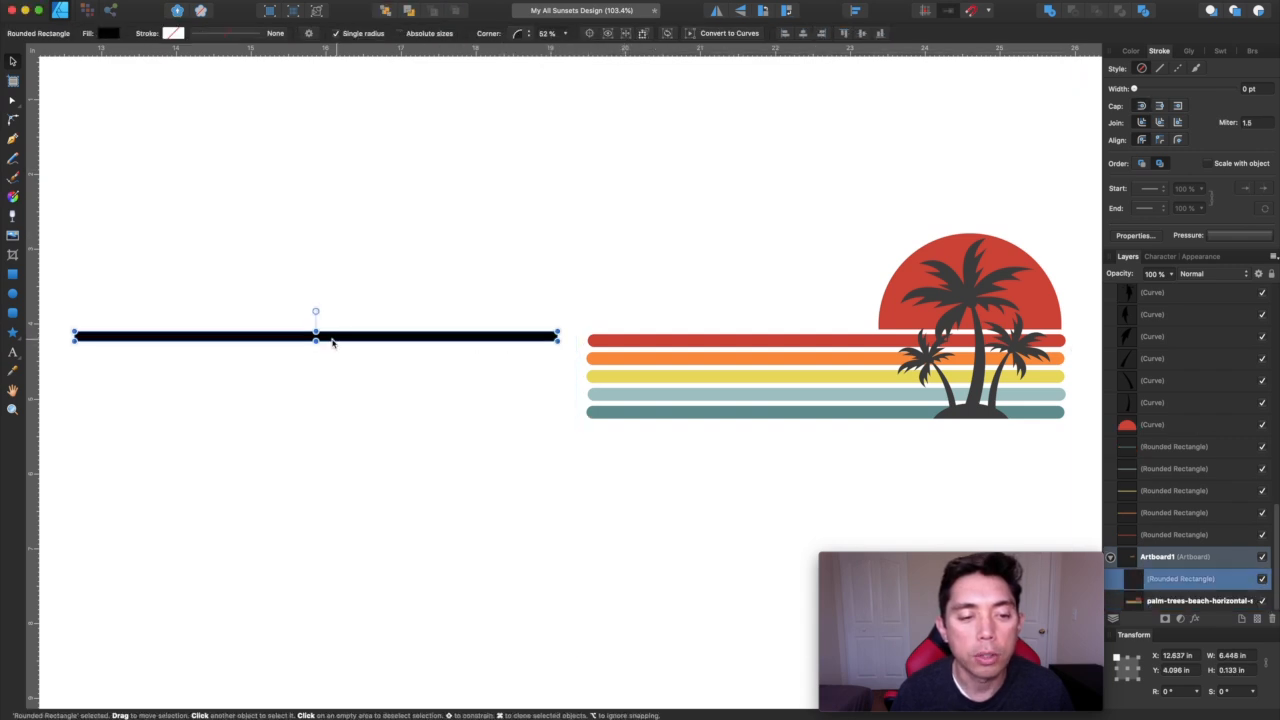
pyautogui.moveTo(314, 340); pyautogui.dragTo(315, 342)
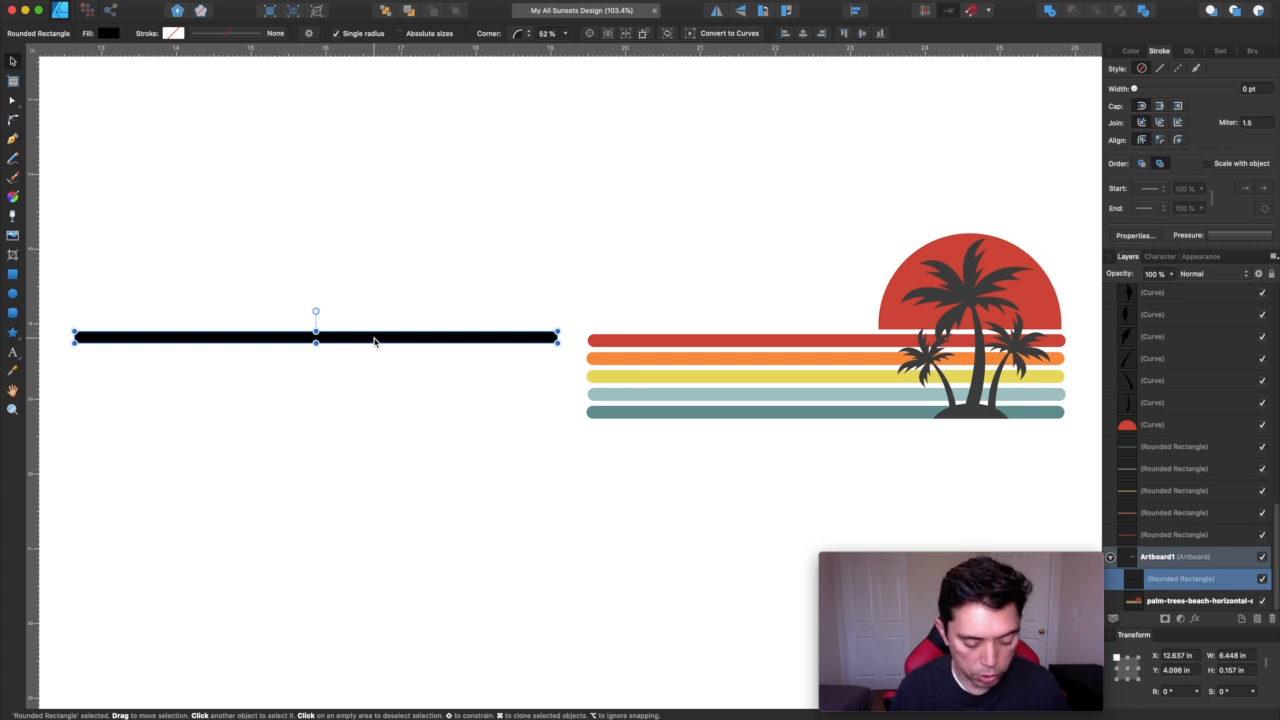
# - Duplicate the black bar downward into a stack of five and lower the bottom copy level with the teal stripe
pyautogui.moveTo(374, 342); pyautogui.dragTo(375, 404)
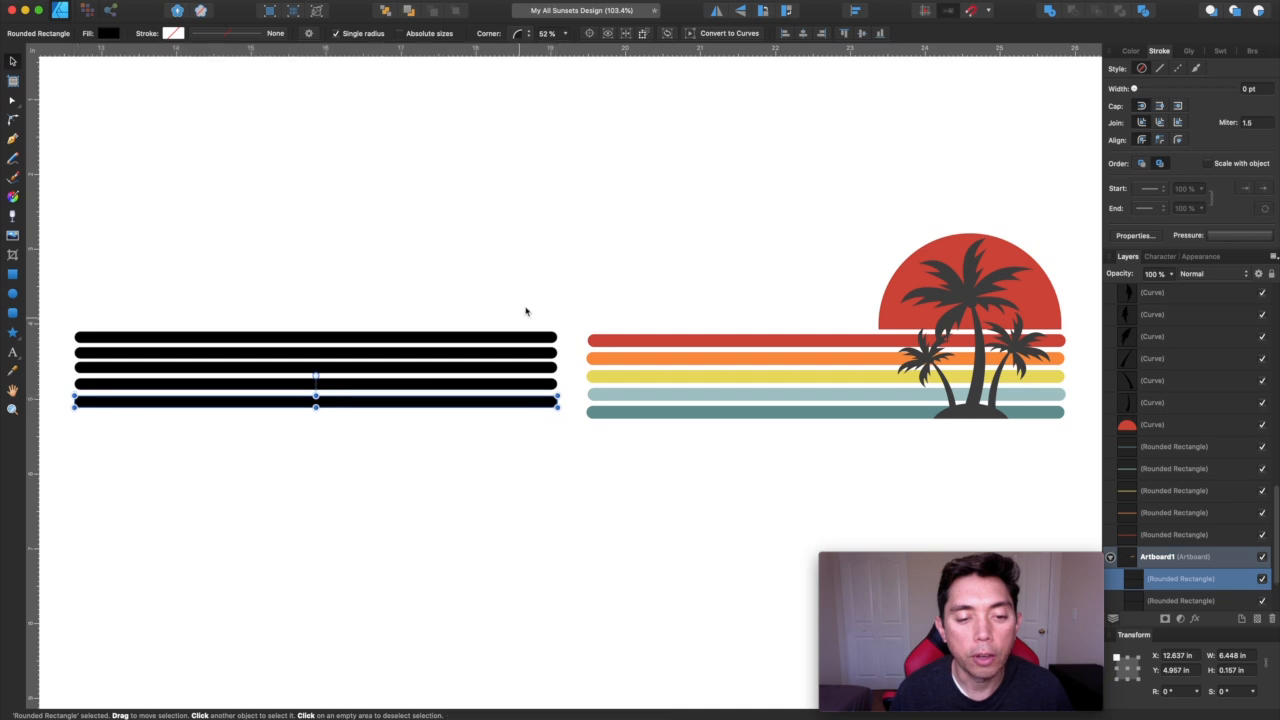
pyautogui.moveTo(474, 405); pyautogui.dragTo(474, 419)
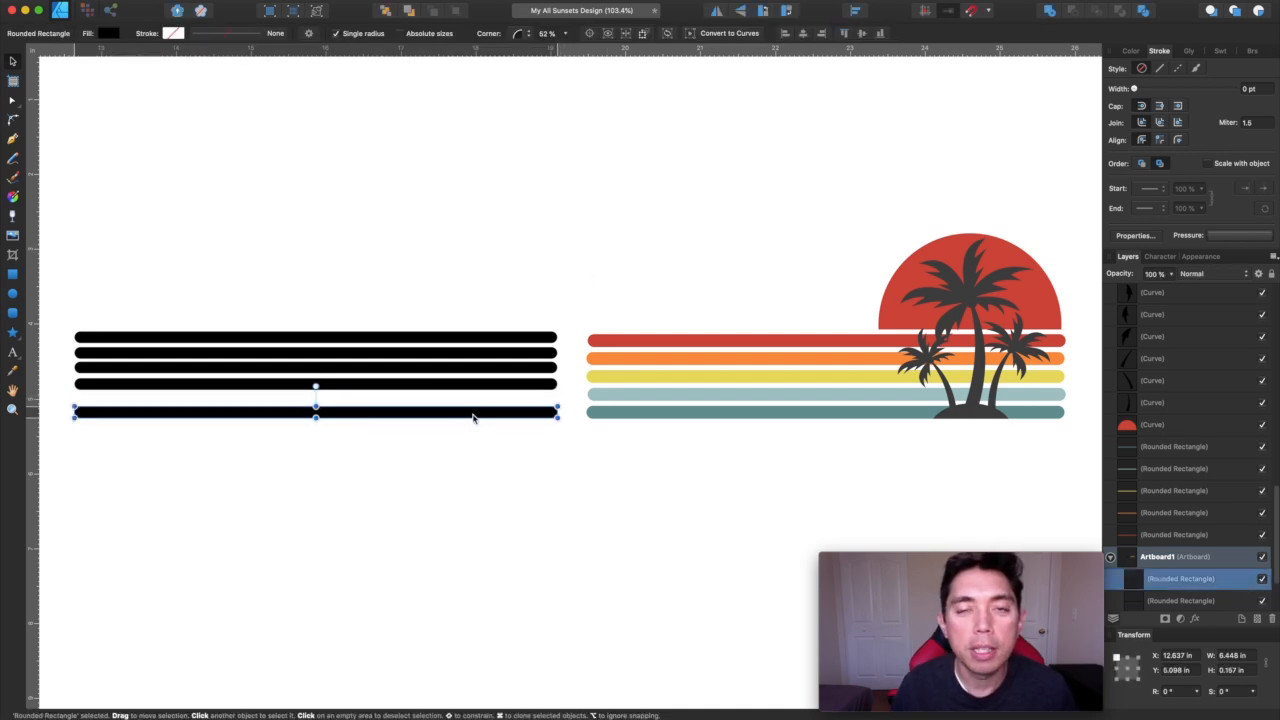
# - Space the five black bars evenly in the vertical direction, and lower the top bar slightly to align with the red stripe
pyautogui.moveTo(60, 310); pyautogui.dragTo(570, 473)
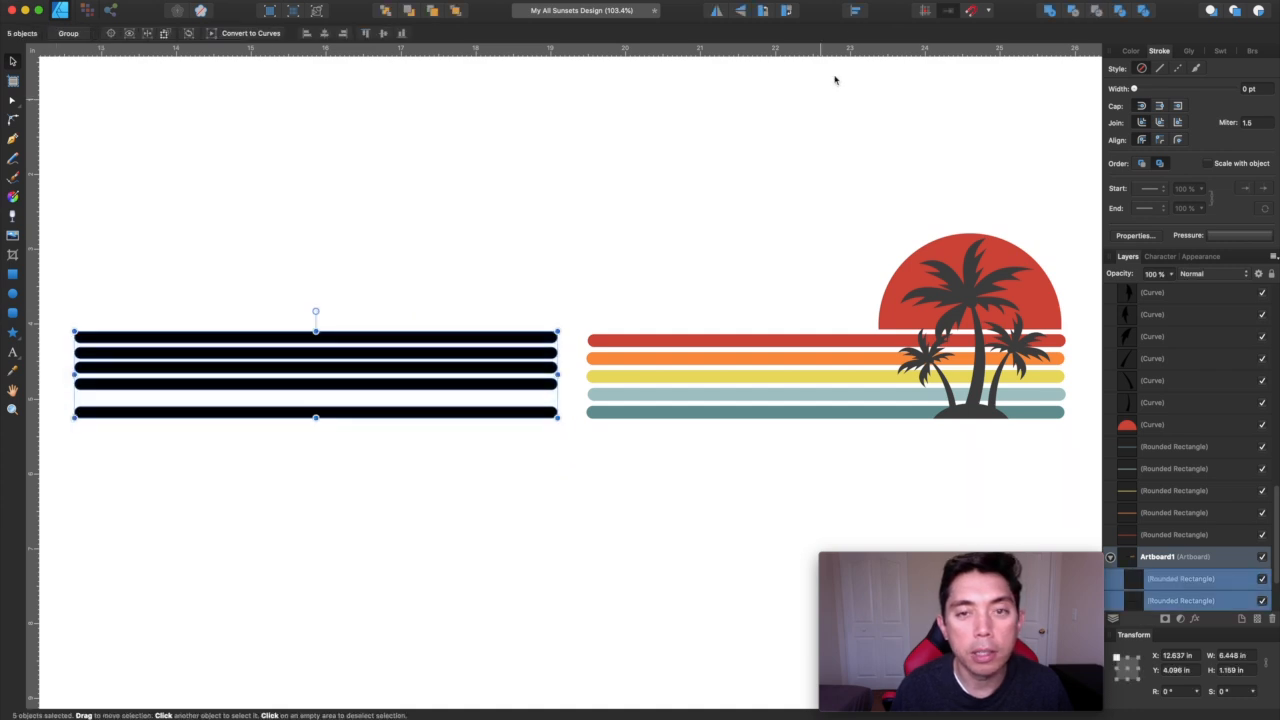
pyautogui.click(854, 14)
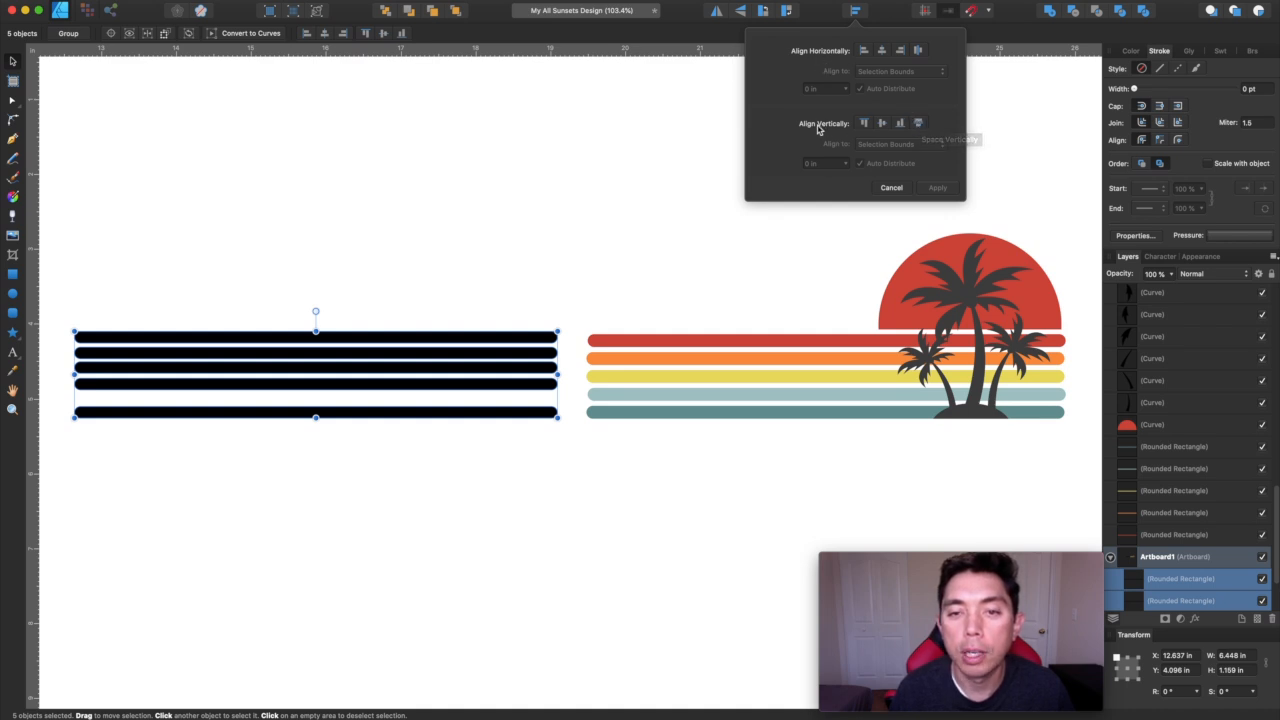
pyautogui.click(919, 124)
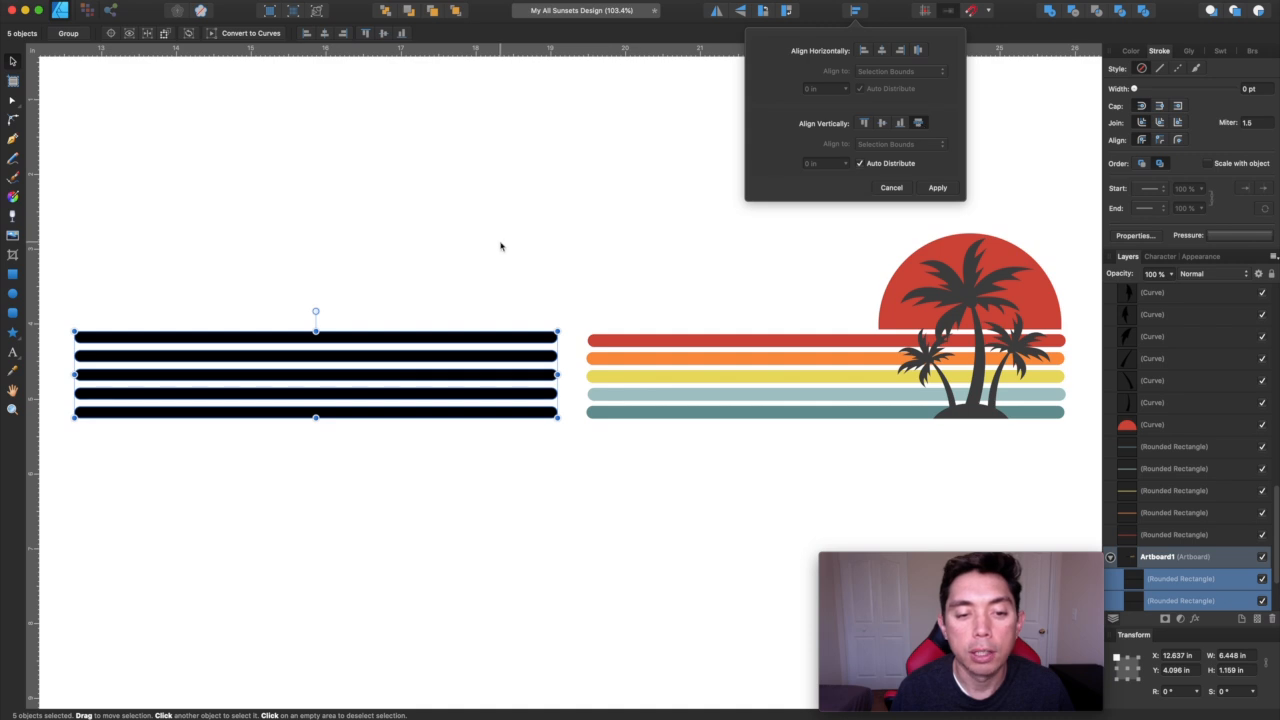
pyautogui.click(480, 253)
pyautogui.click(340, 339)
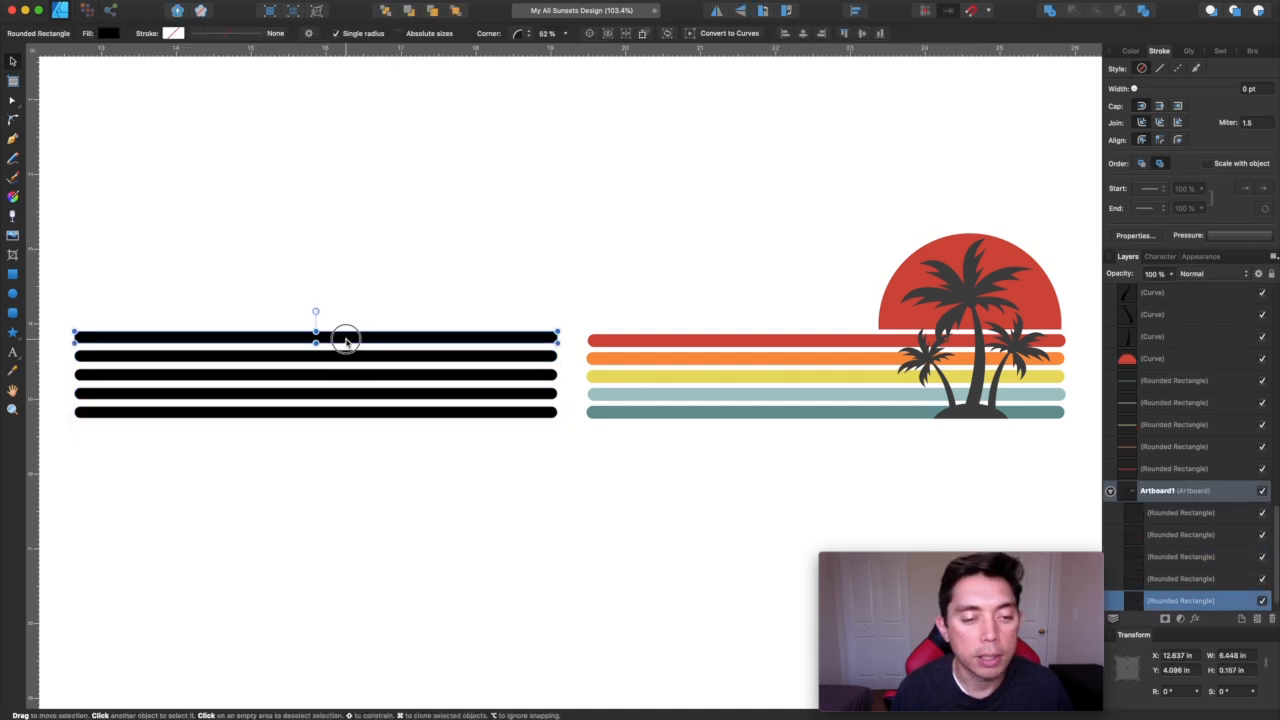
# - Try to redistribute all five black bars with equal vertical spacing
pyautogui.moveTo(64, 320); pyautogui.dragTo(575, 490)
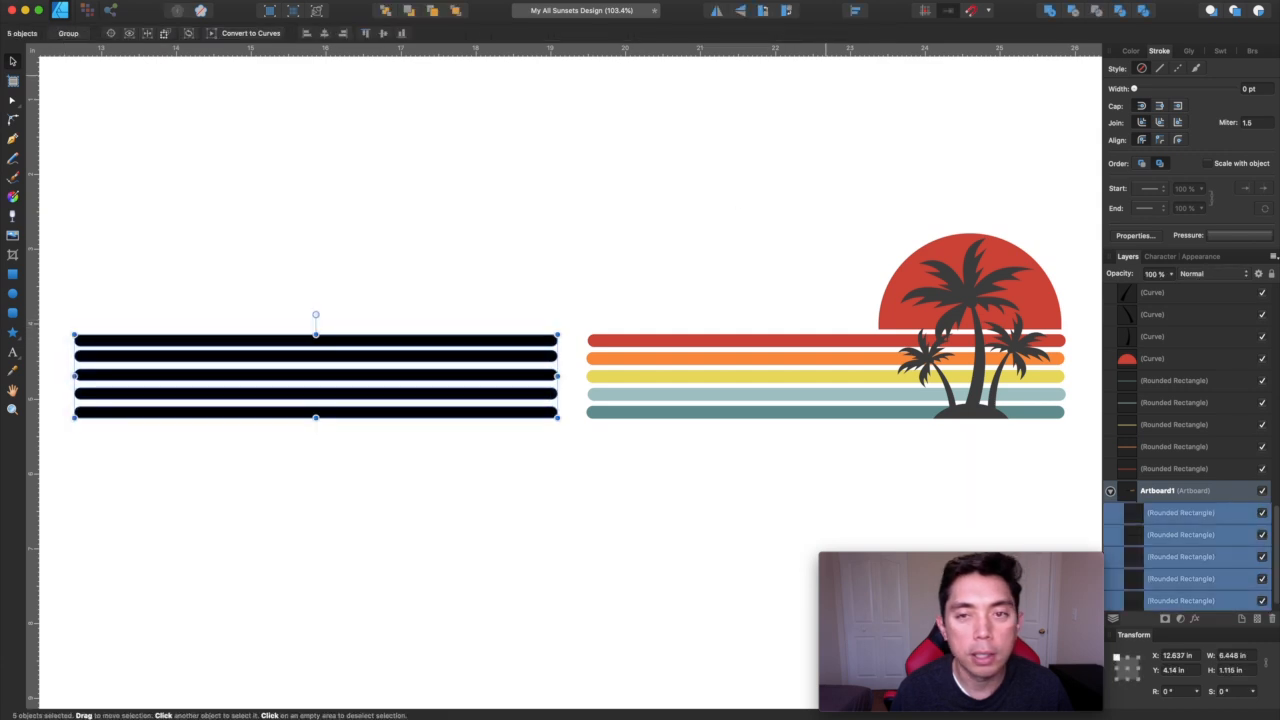
pyautogui.click(856, 11)
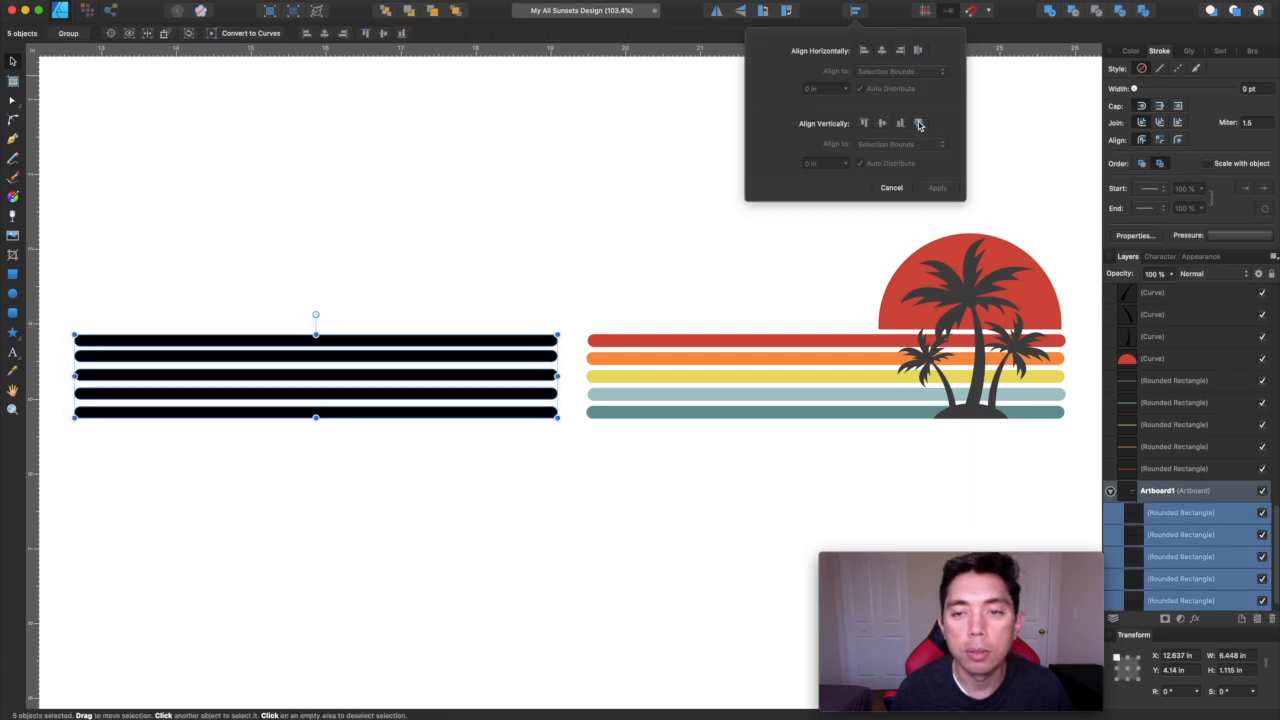
pyautogui.click(918, 123)
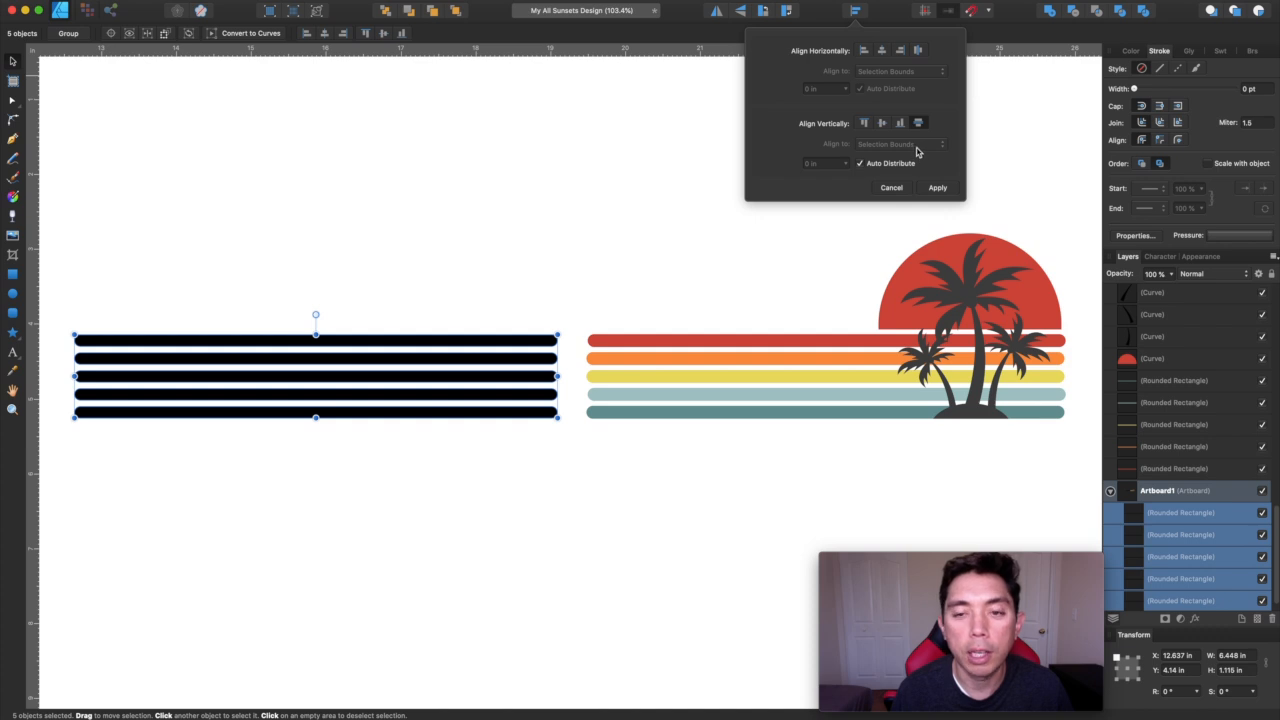
pyautogui.click(918, 124)
pyautogui.click(466, 243)
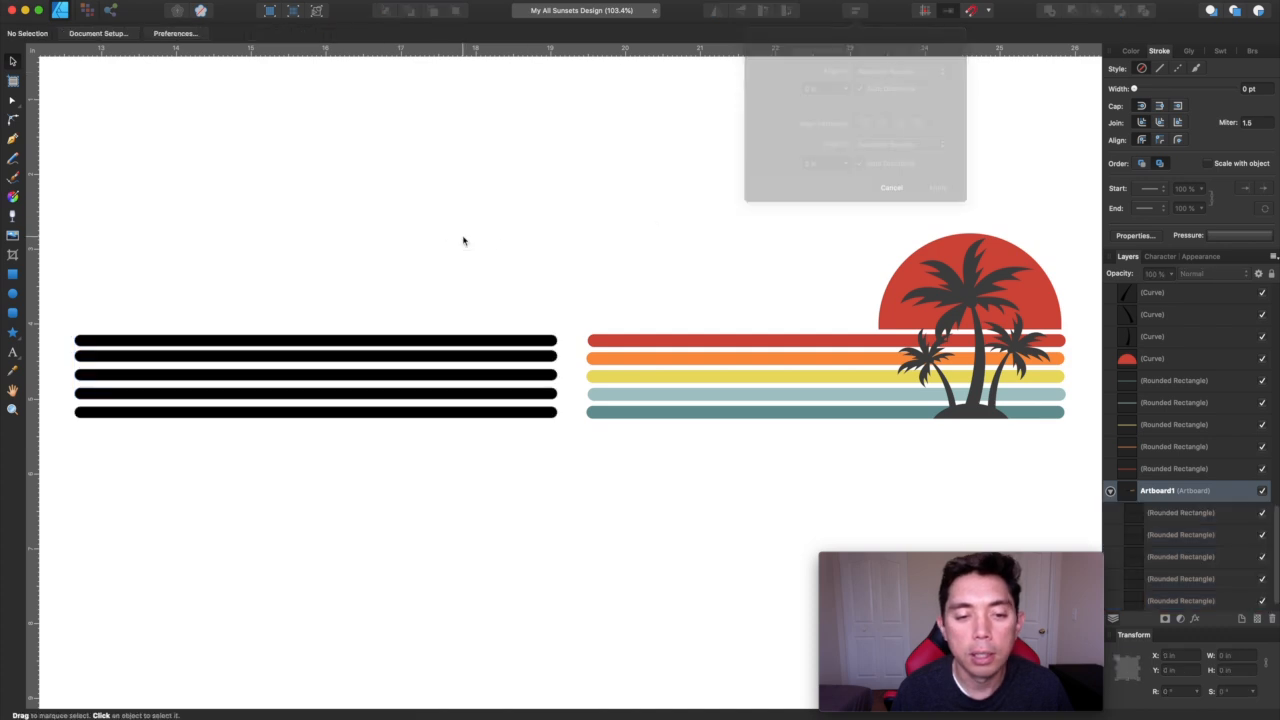
# - Nudge the second black bar down slightly and space the five bars evenly in the vertical direction
pyautogui.click(237, 358)
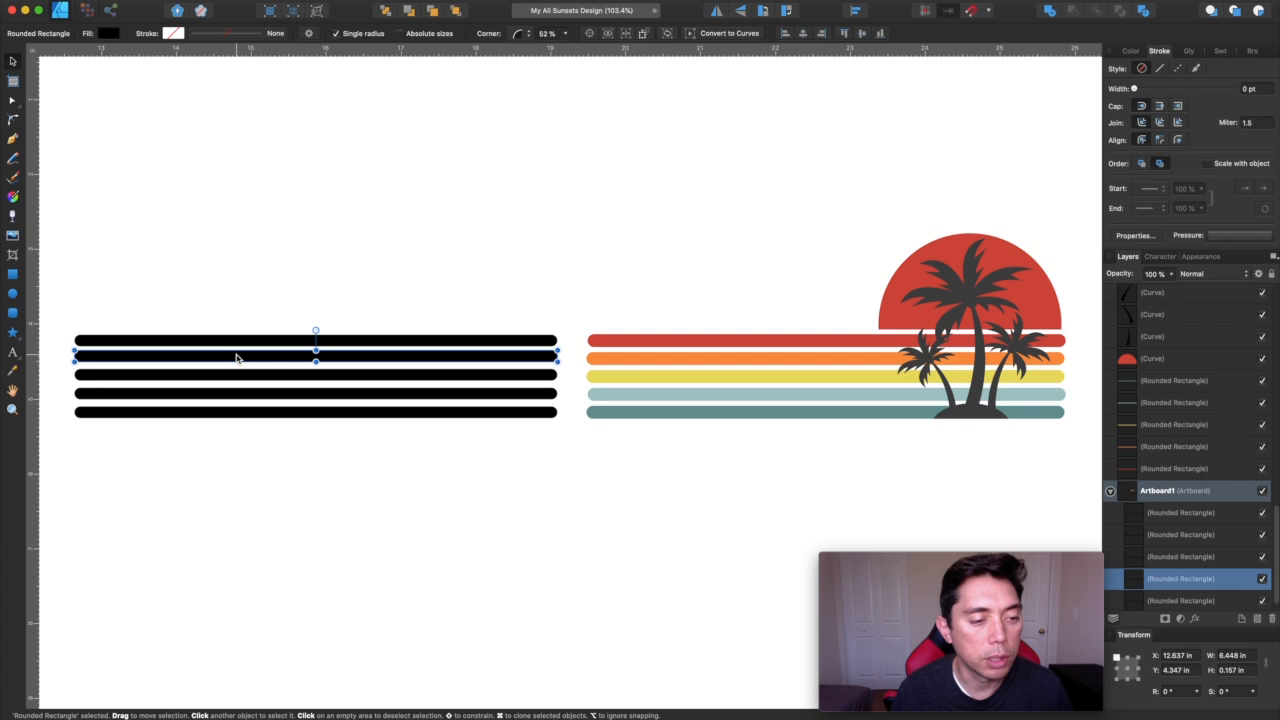
pyautogui.click(236, 348)
pyautogui.moveTo(236, 353); pyautogui.dragTo(231, 359)
pyautogui.moveTo(55, 318); pyautogui.dragTo(576, 468)
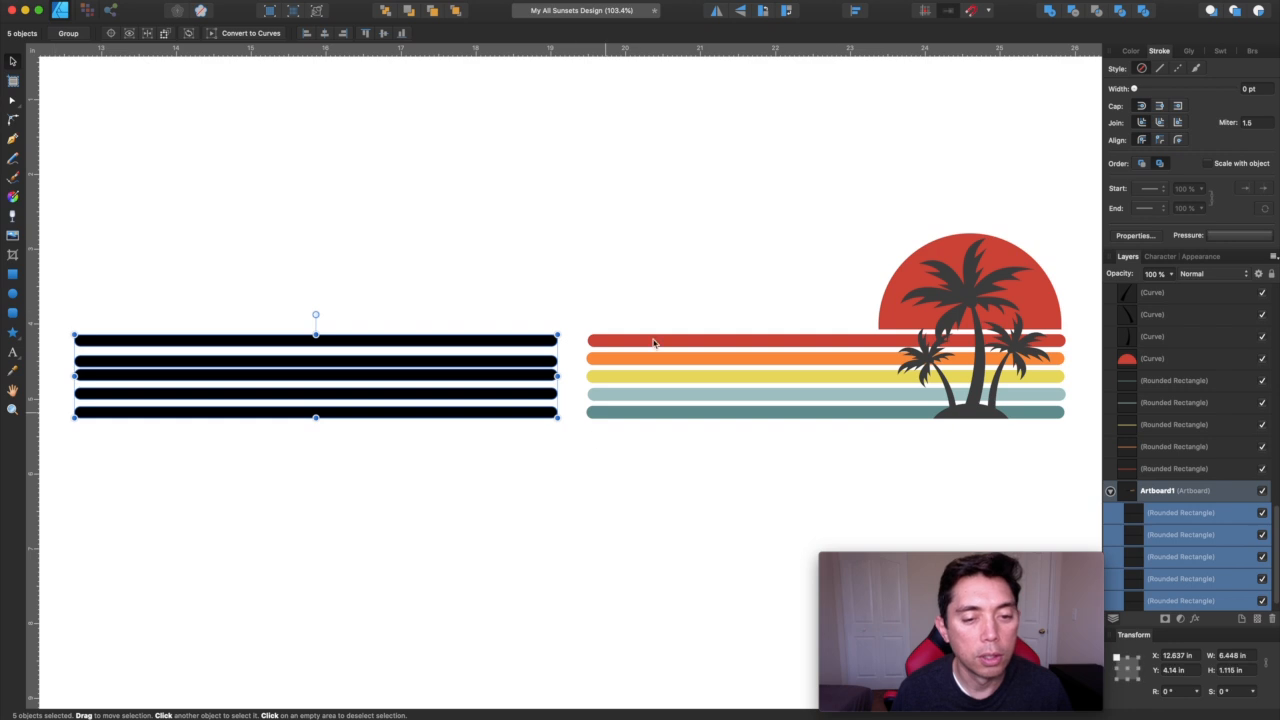
pyautogui.click(855, 10)
pyautogui.click(917, 122)
pyautogui.click(476, 216)
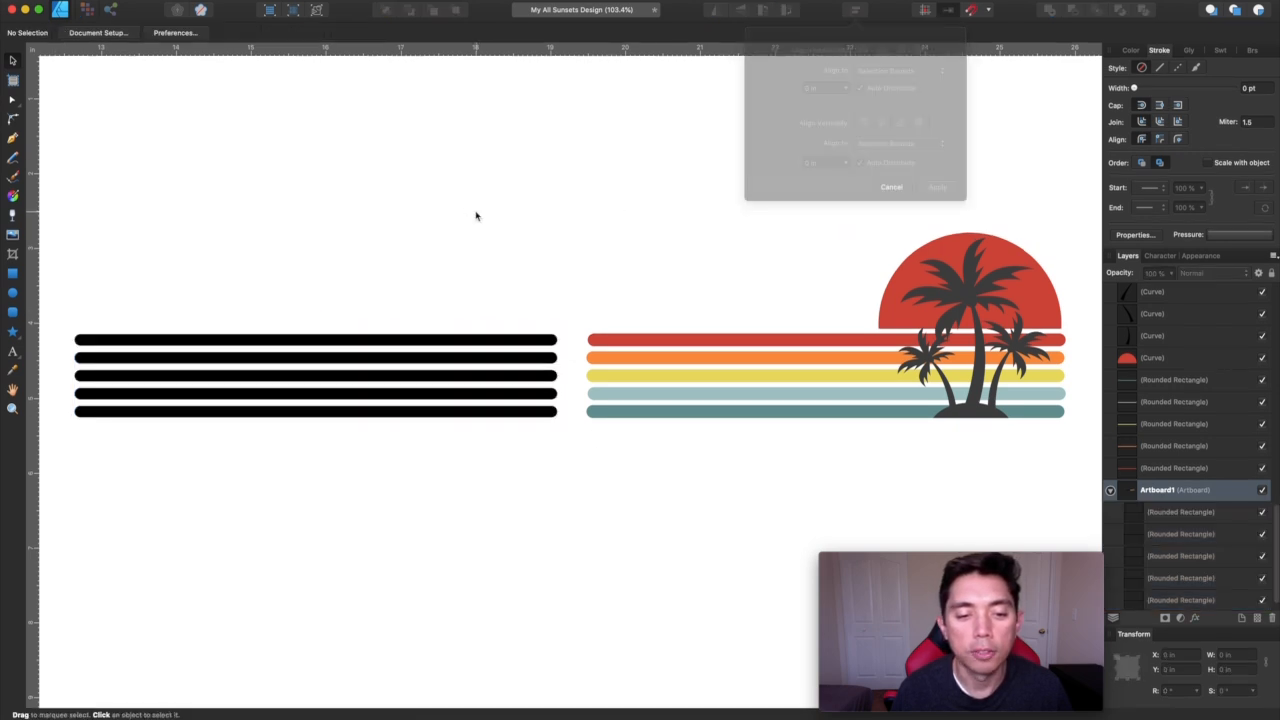
# - Draw a black circle about 2.66 in across over the right end of the black bars
pyautogui.hscroll(-2, 244, 393)
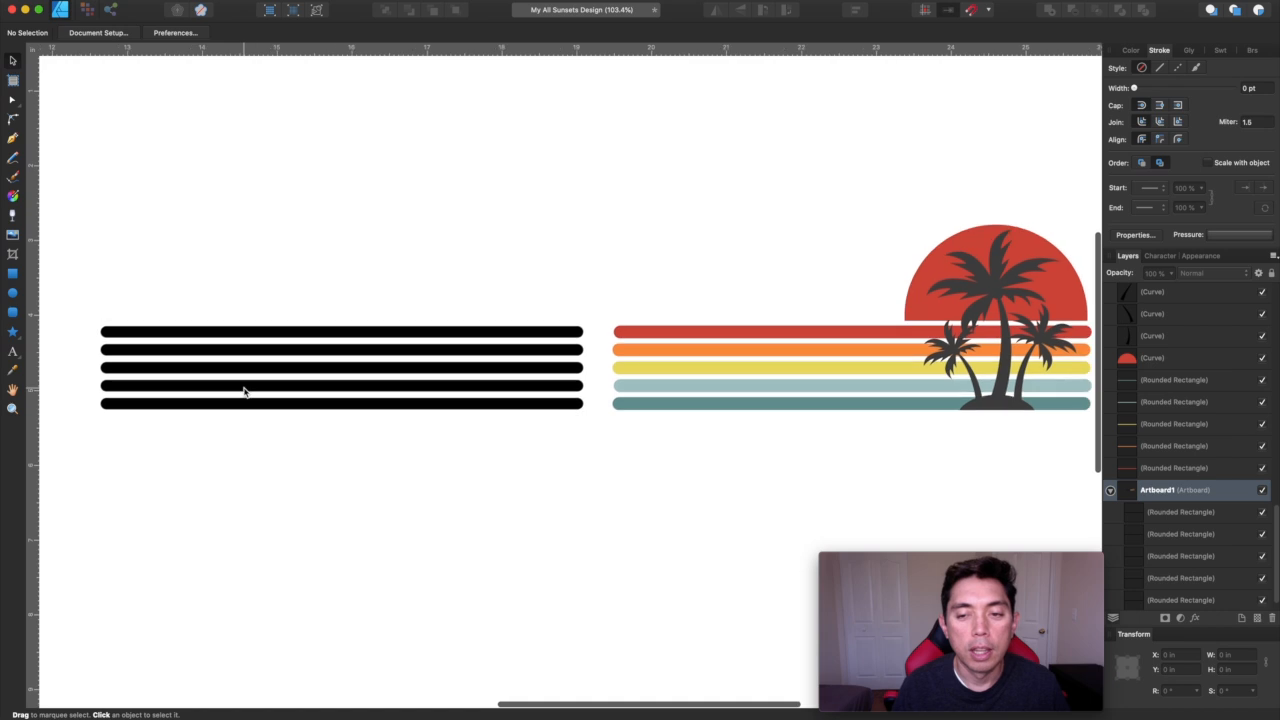
pyautogui.hscroll(6, 870, 290)
pyautogui.scroll(-1, 856, 265)
pyautogui.hscroll(1, 856, 265)
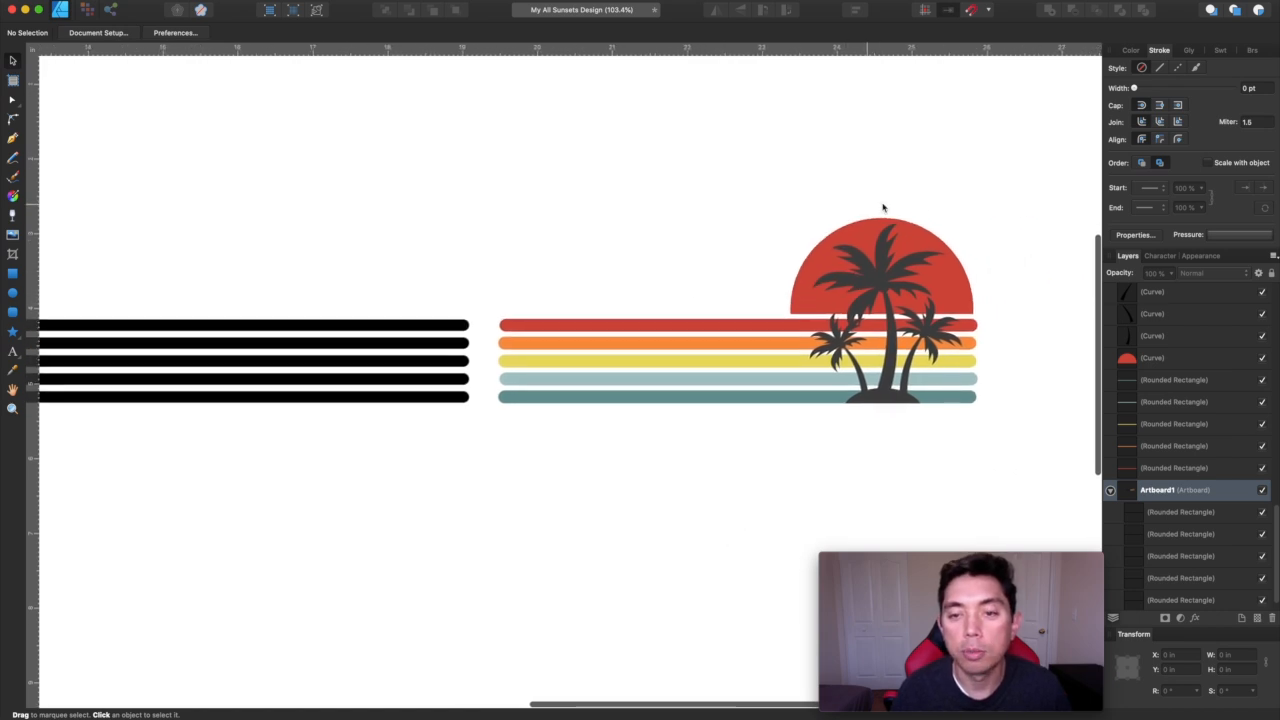
pyautogui.hscroll(-5, 785, 289)
pyautogui.scroll(1, 785, 289)
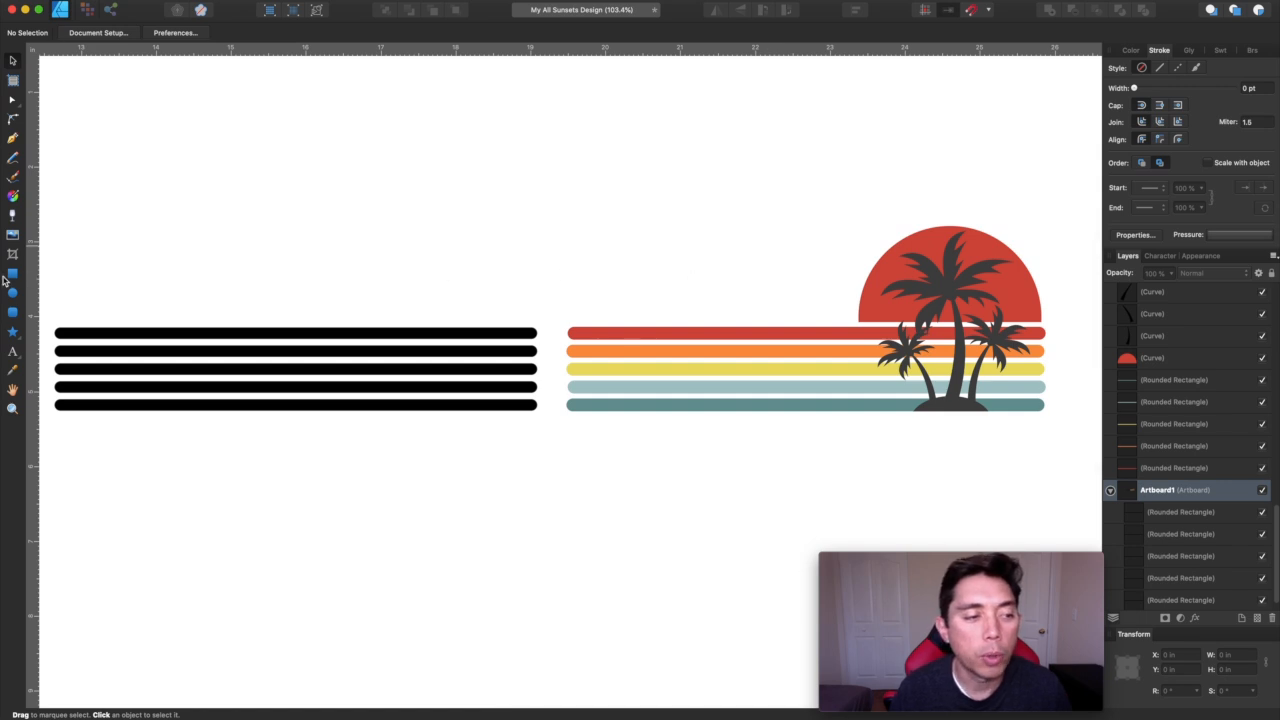
pyautogui.click(11, 295)
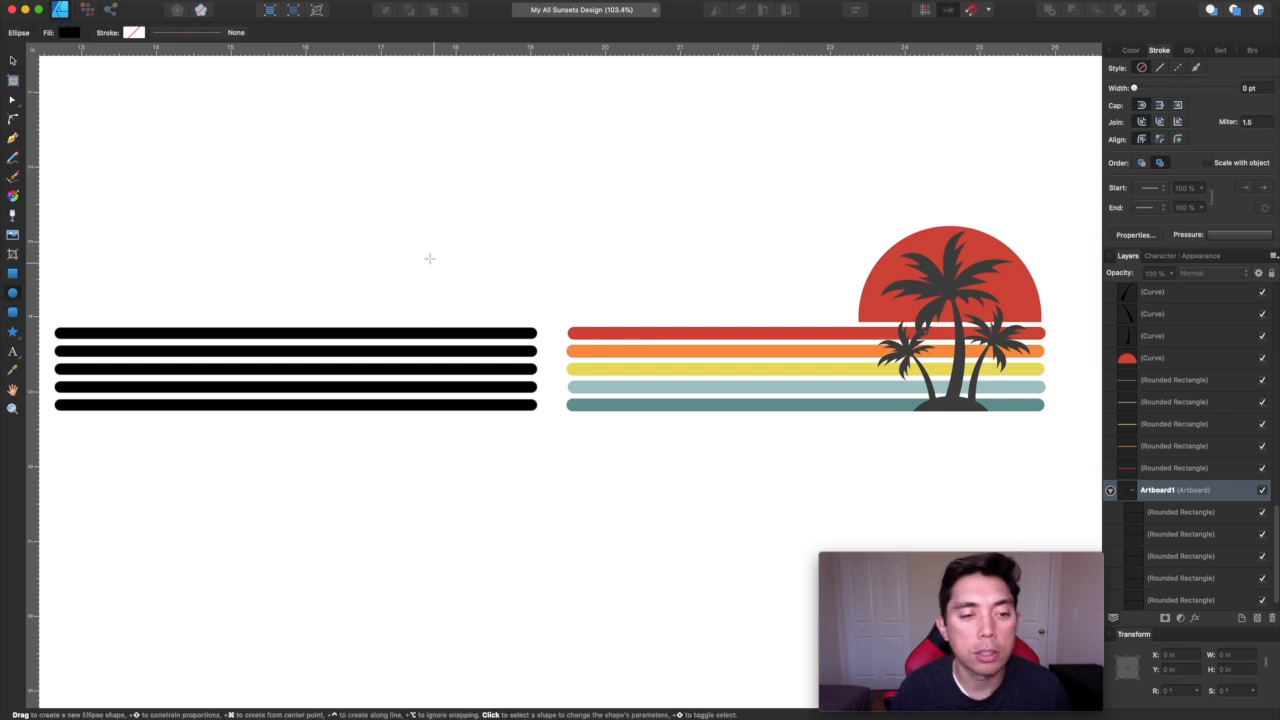
pyautogui.moveTo(370, 236); pyautogui.dragTo(571, 432)
pyautogui.click(13, 62)
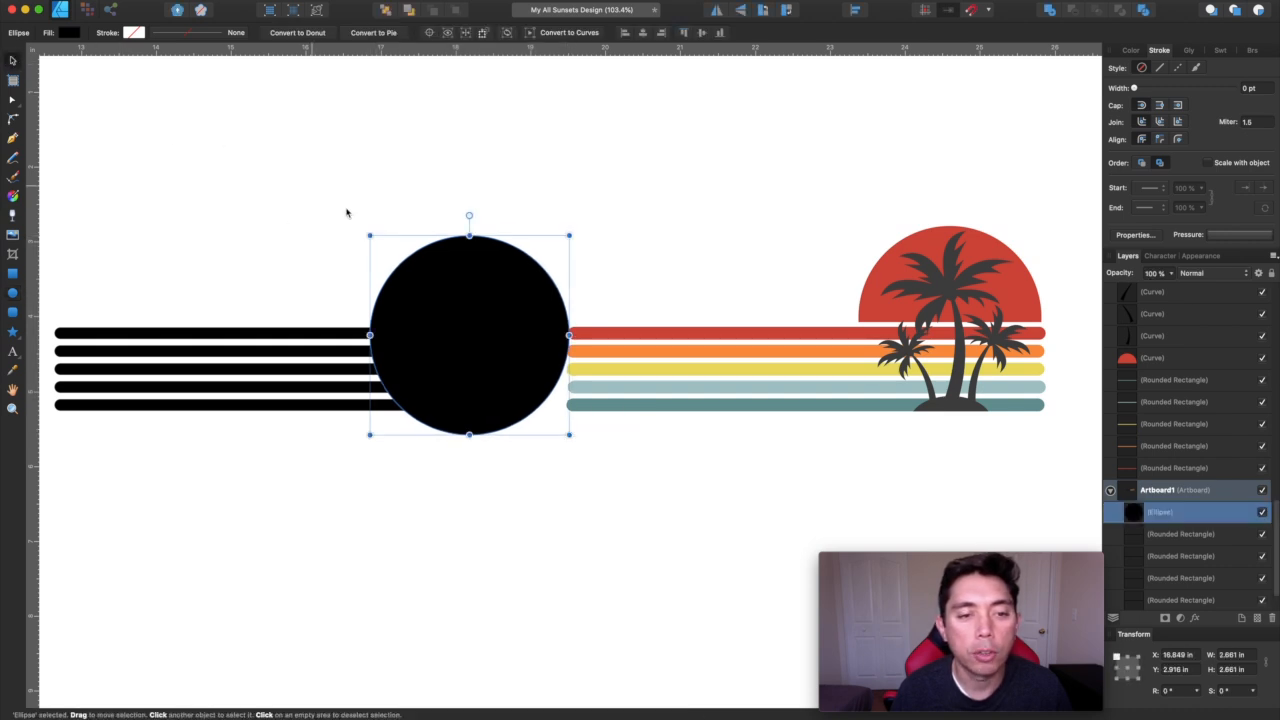
# - Move the circle flush with the bars' right end, at about X 16.41 and Y 2.67 in
pyautogui.moveTo(471, 286); pyautogui.dragTo(306, 171)
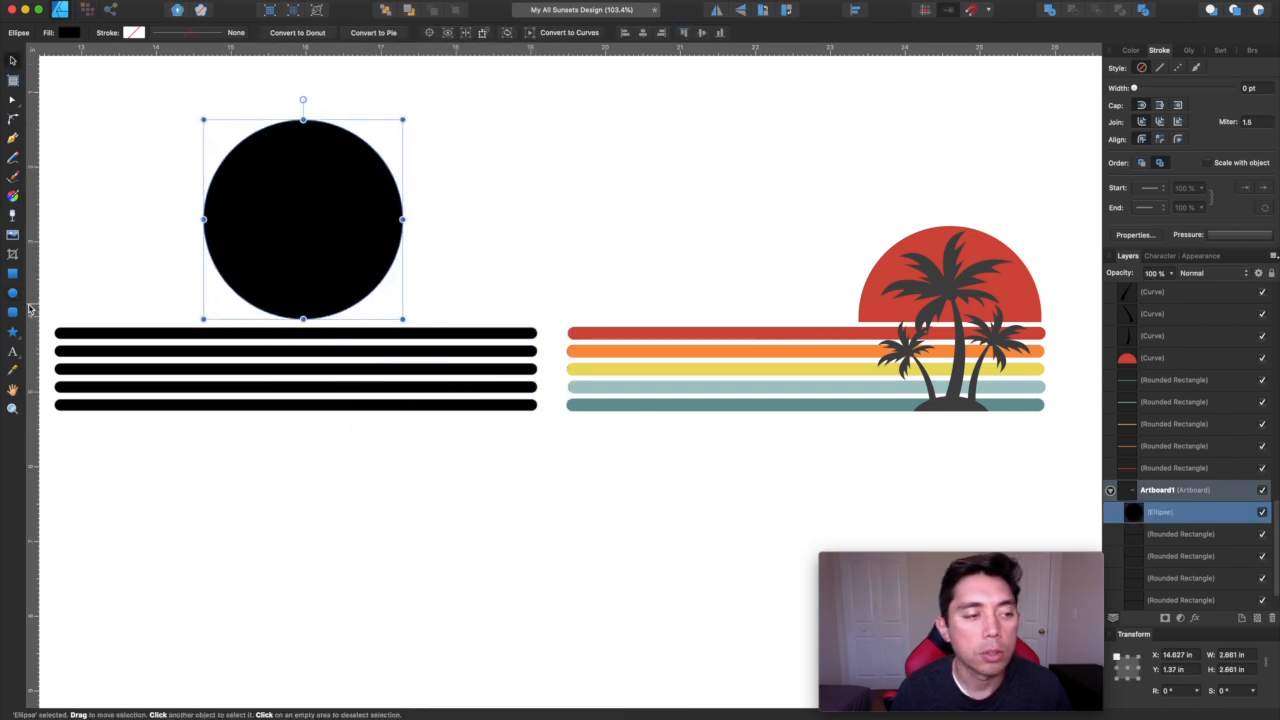
pyautogui.moveTo(320, 243); pyautogui.dragTo(452, 340)
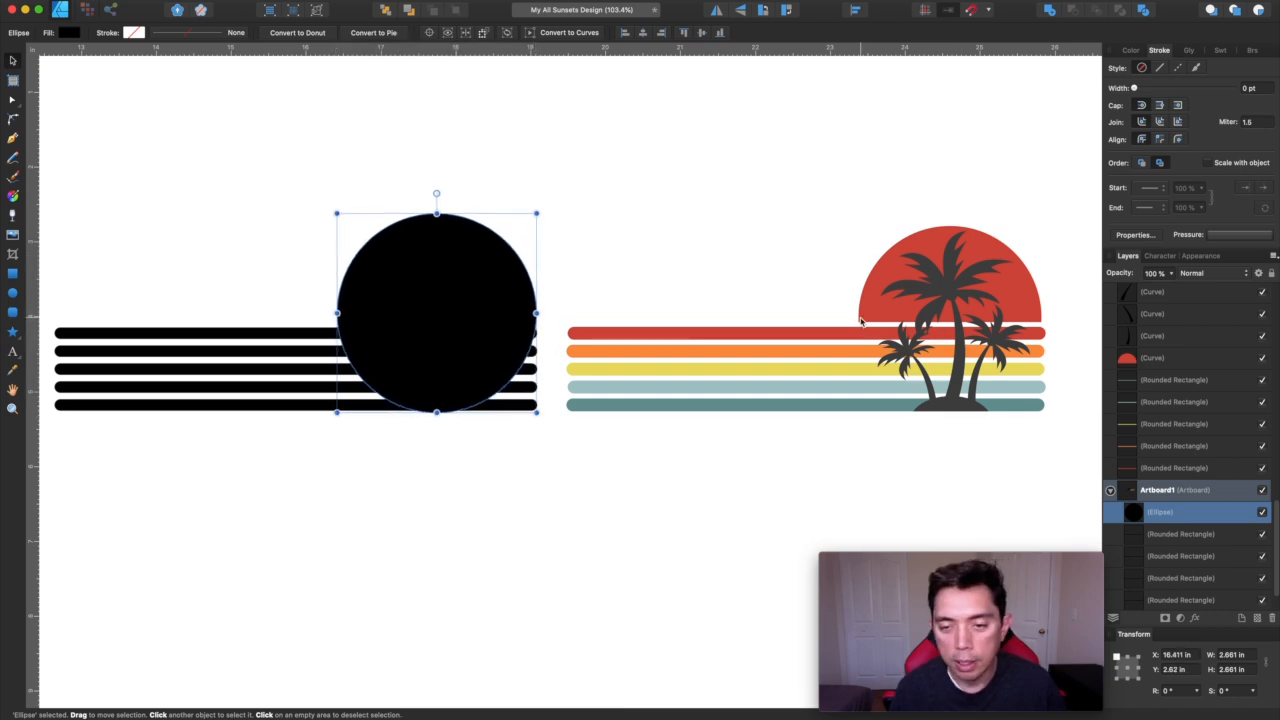
pyautogui.moveTo(463, 310); pyautogui.dragTo(463, 320)
# - Subtract a rectangle of about 3.35 by 1.71 in from the circle's lower part and nudge the resulting semicircle slightly left
pyautogui.click(12, 273)
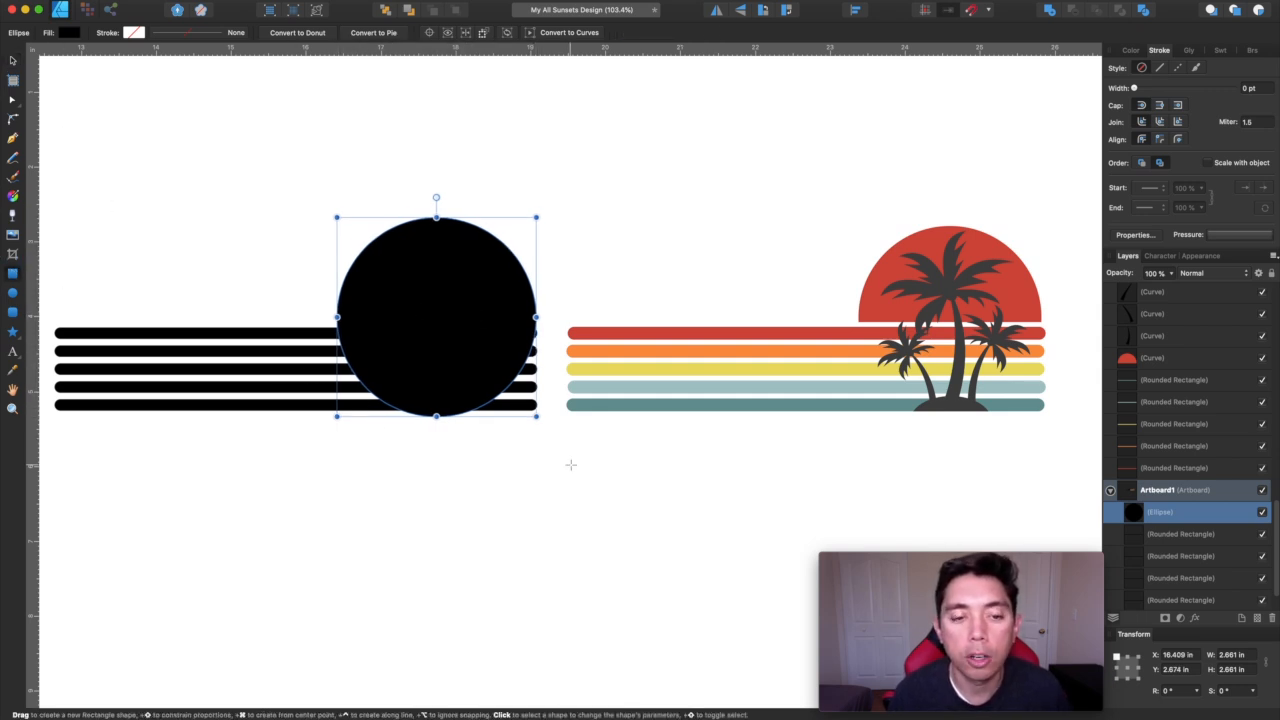
pyautogui.moveTo(545, 451); pyautogui.dragTo(294, 322)
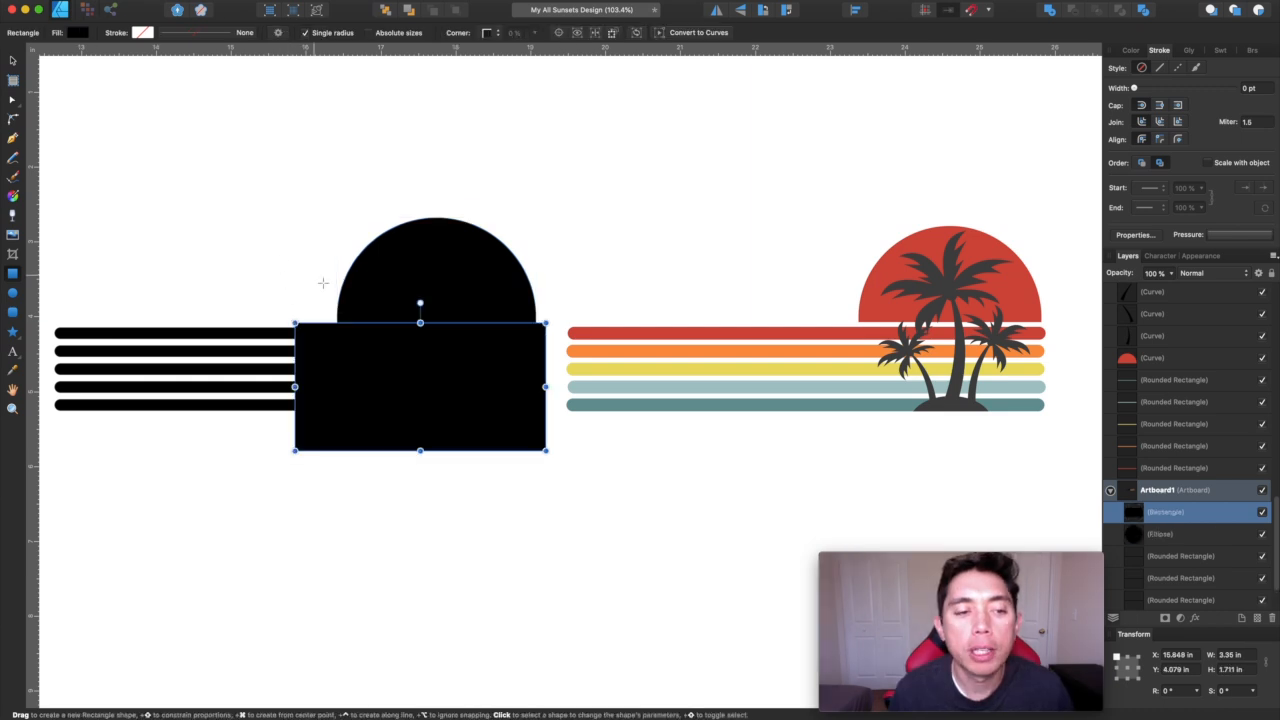
pyautogui.press('v')
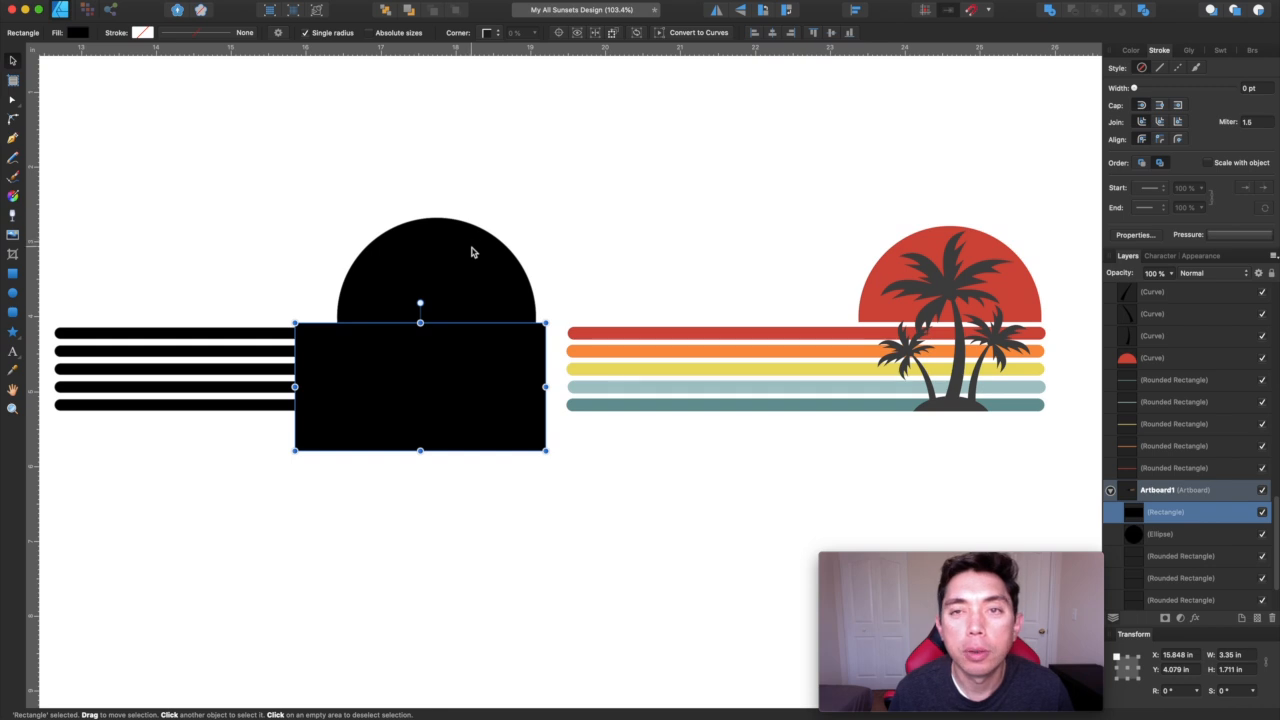
pyautogui.keyDown('shift'); pyautogui.click(474, 280); pyautogui.keyUp('shift')
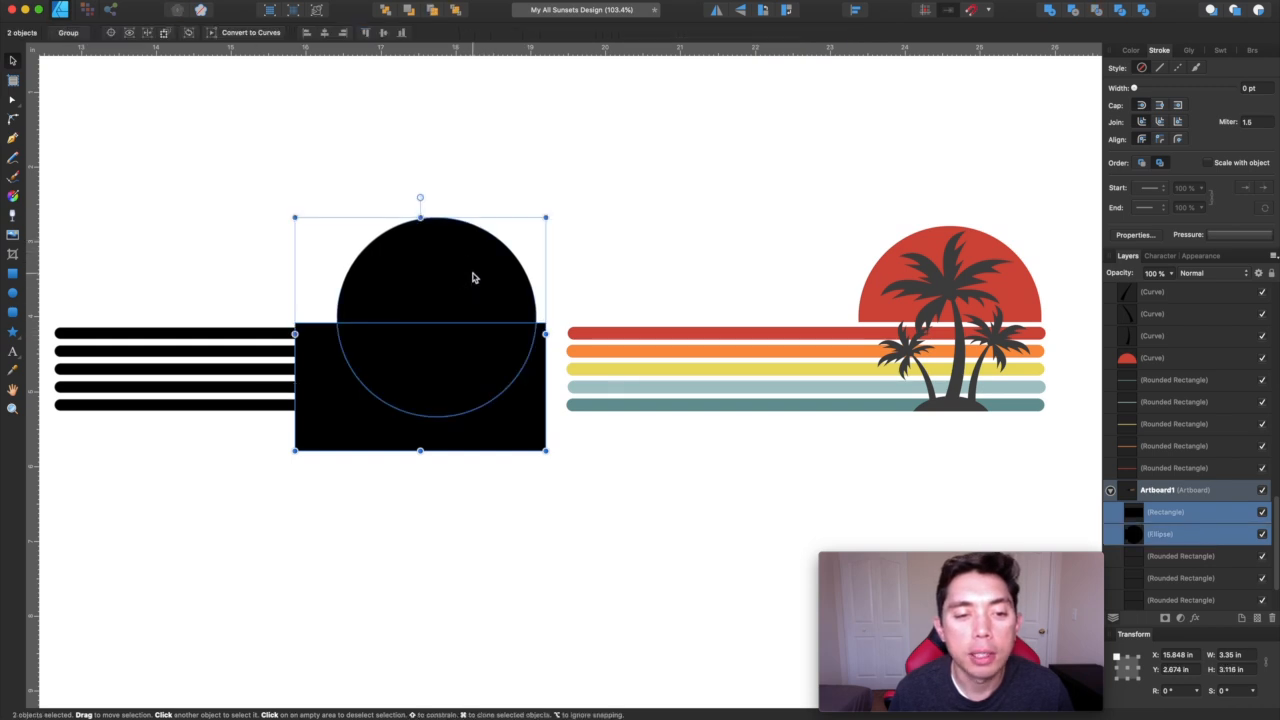
pyautogui.click(1074, 13)
pyautogui.click(465, 263)
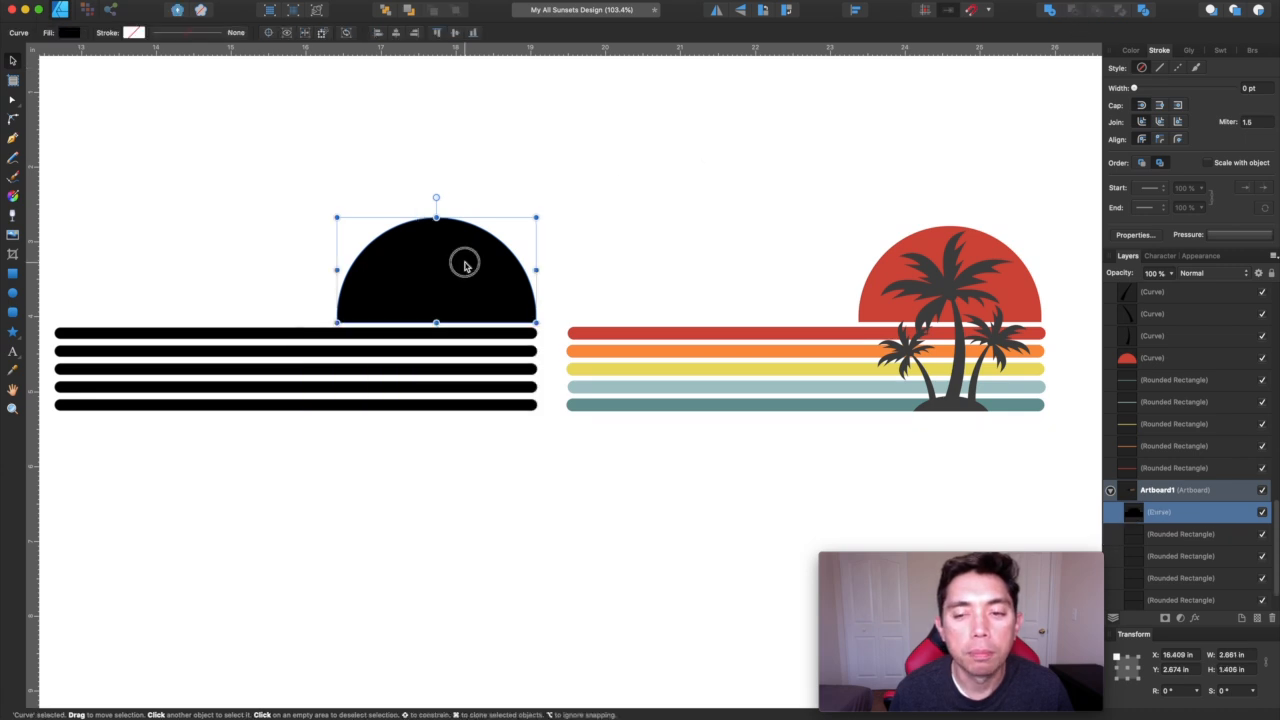
pyautogui.click(554, 185)
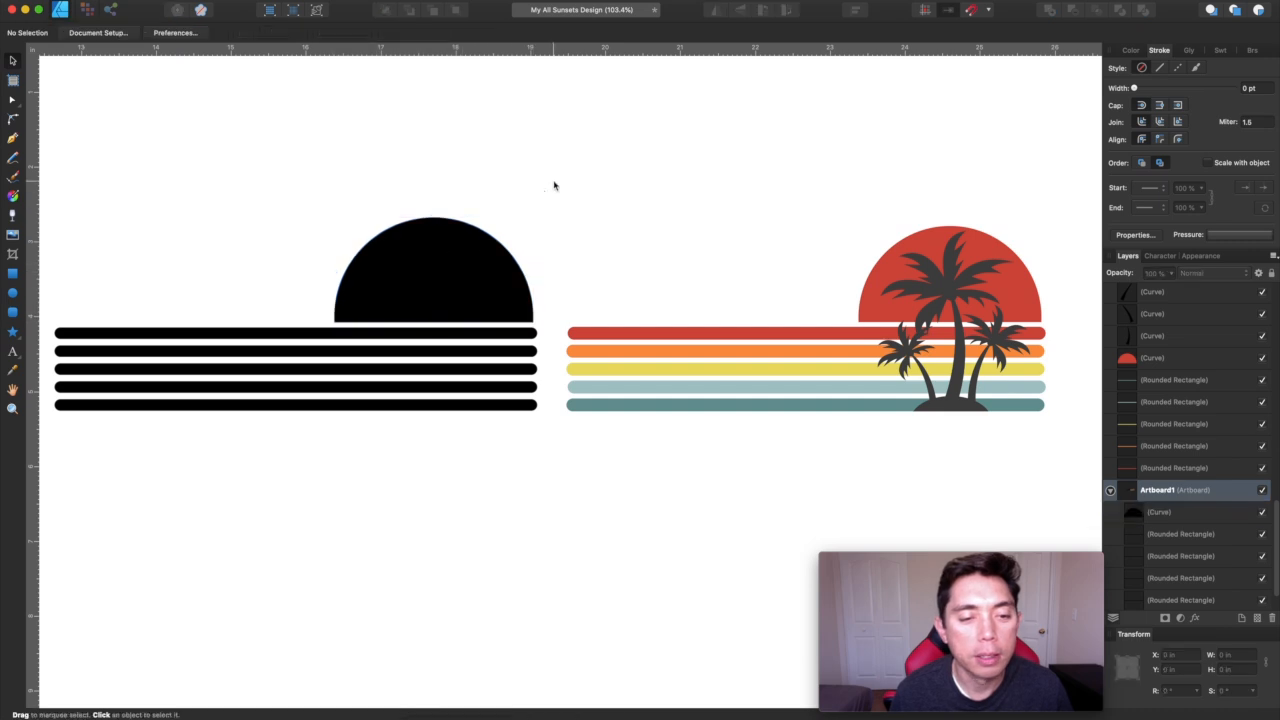
# - Fill the semicircle and the top bar with red, CMYK 0/100/100/0
pyautogui.click(414, 272)
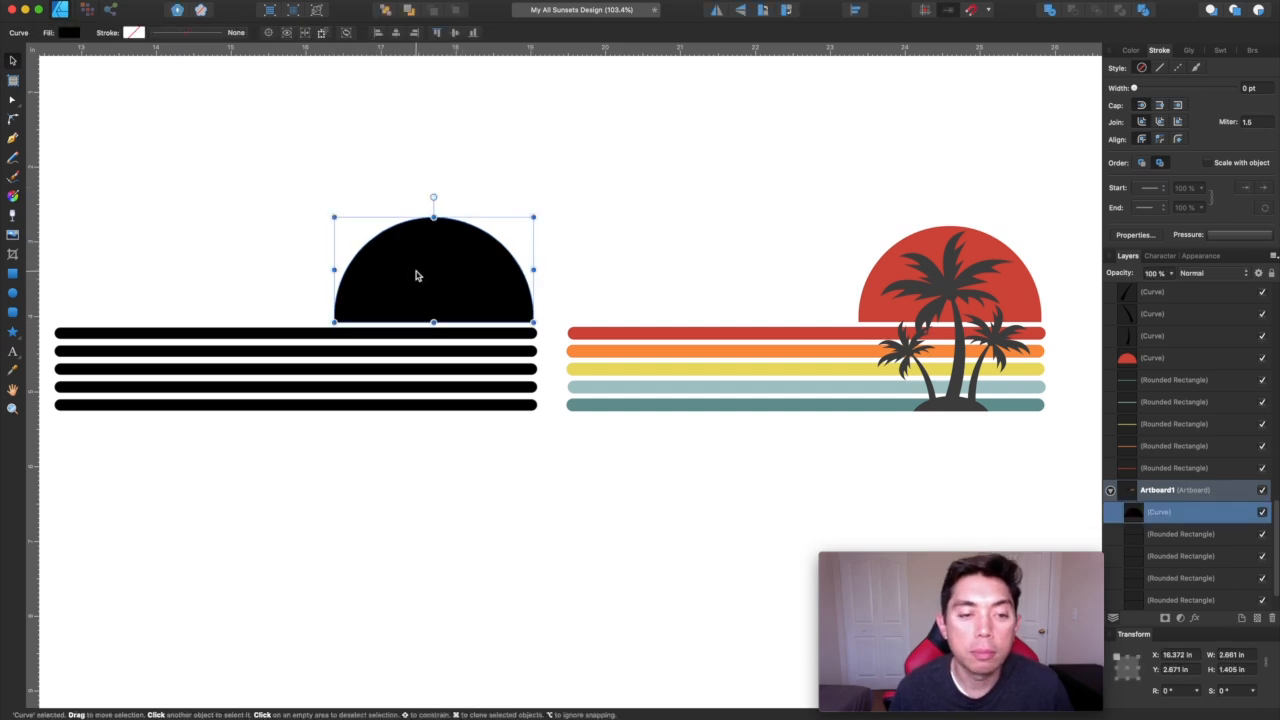
pyautogui.click(1140, 50)
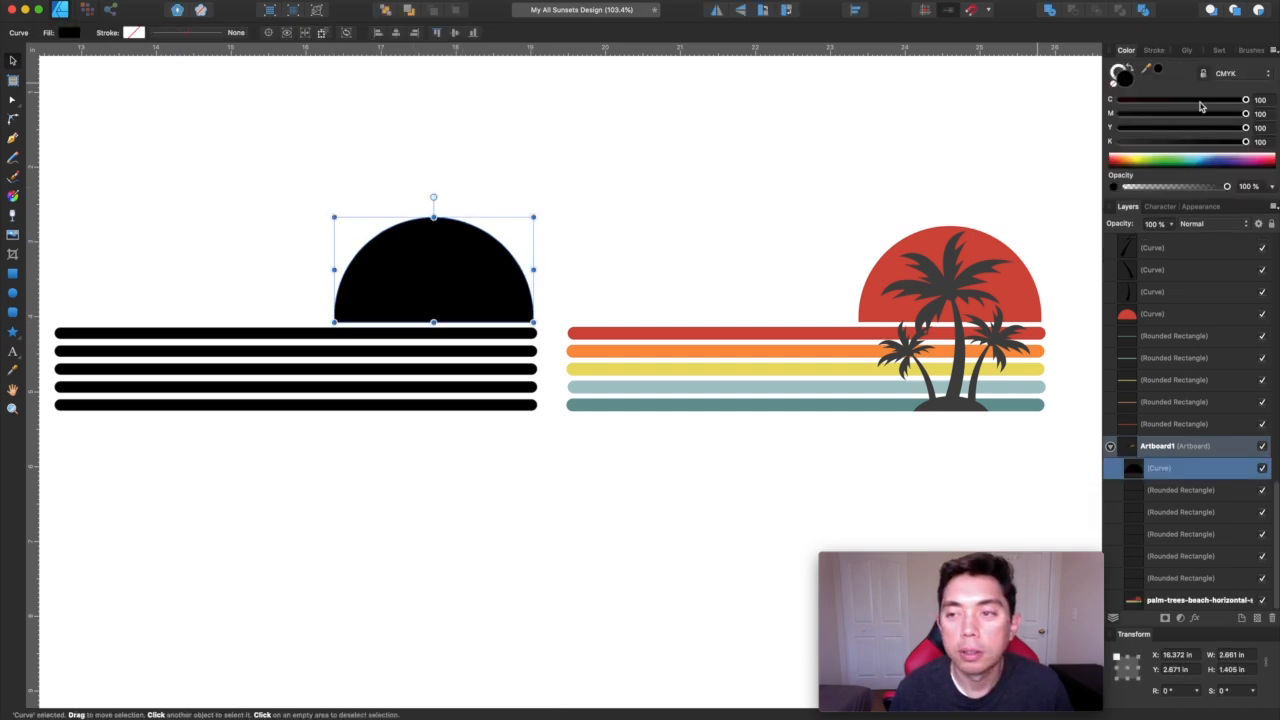
pyautogui.moveTo(1244, 100); pyautogui.dragTo(1022, 104)
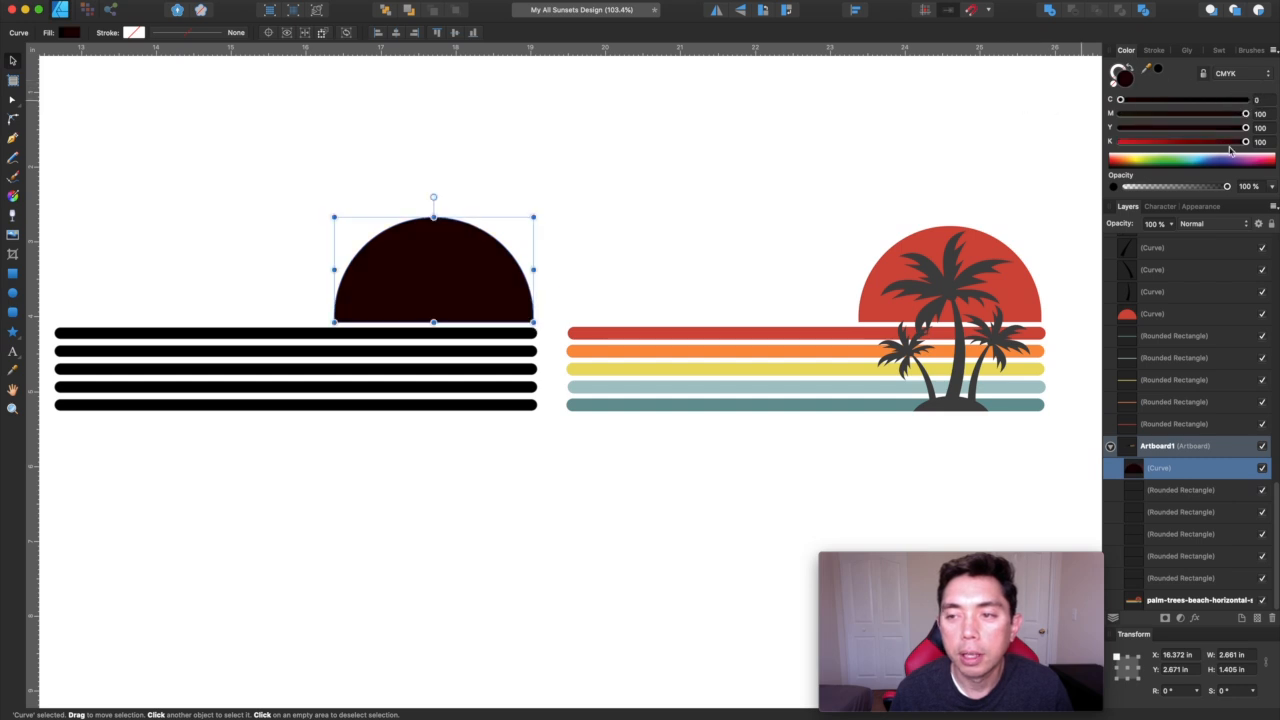
pyautogui.moveTo(1247, 142); pyautogui.dragTo(853, 142)
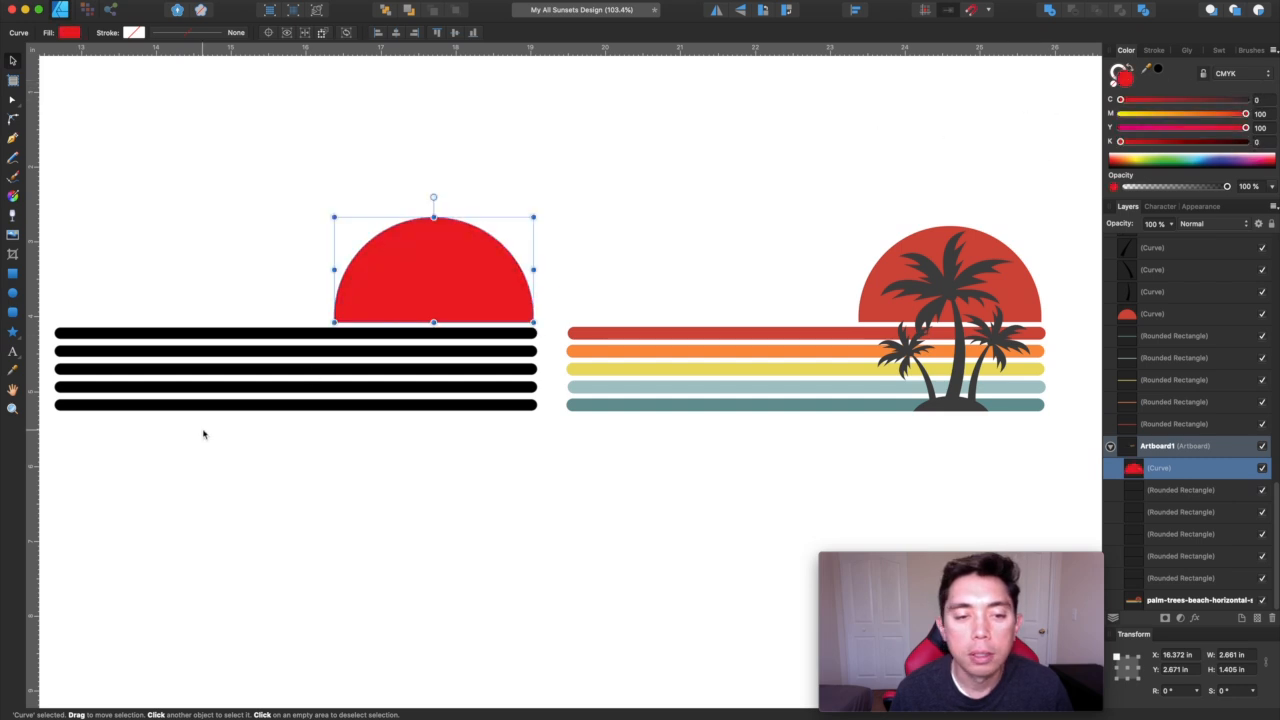
pyautogui.click(145, 334)
pyautogui.moveTo(1246, 100); pyautogui.dragTo(997, 106)
pyautogui.moveTo(1247, 142); pyautogui.dragTo(877, 139)
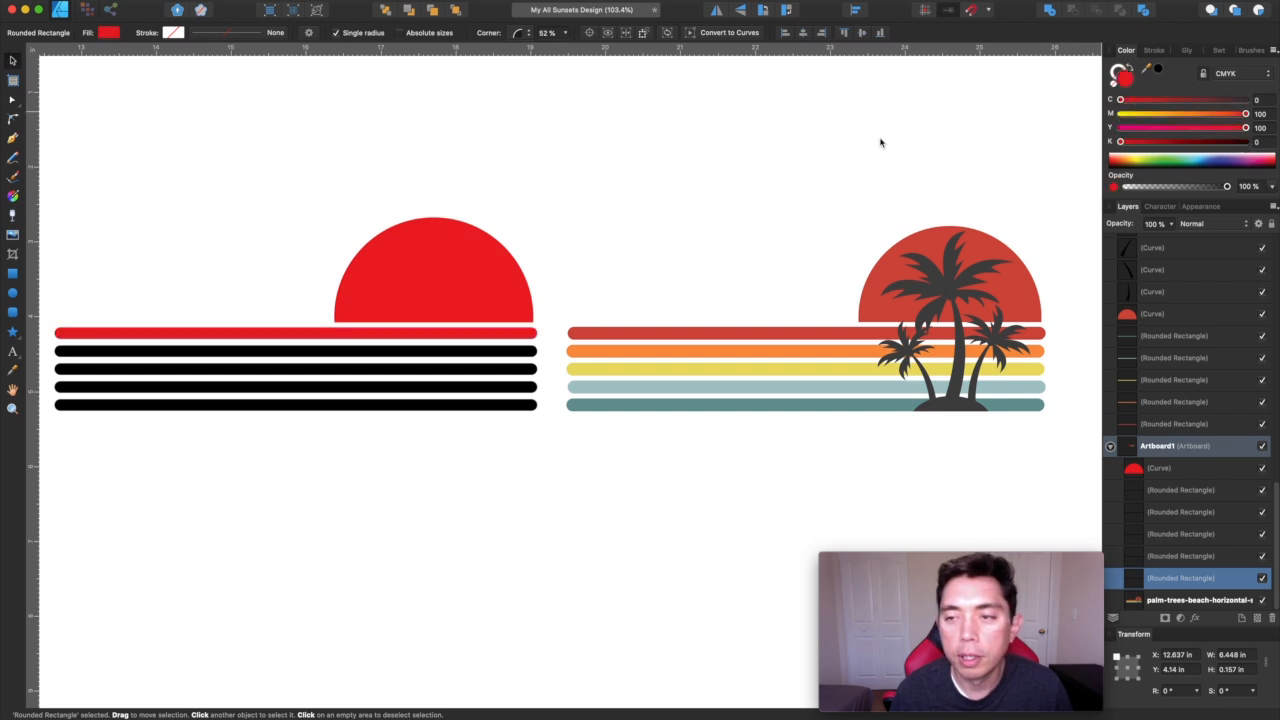
# - Fill the second bar with orange, setting cyan and black to 0 and lowering magenta to about half while leaving yellow full
pyautogui.click(424, 347)
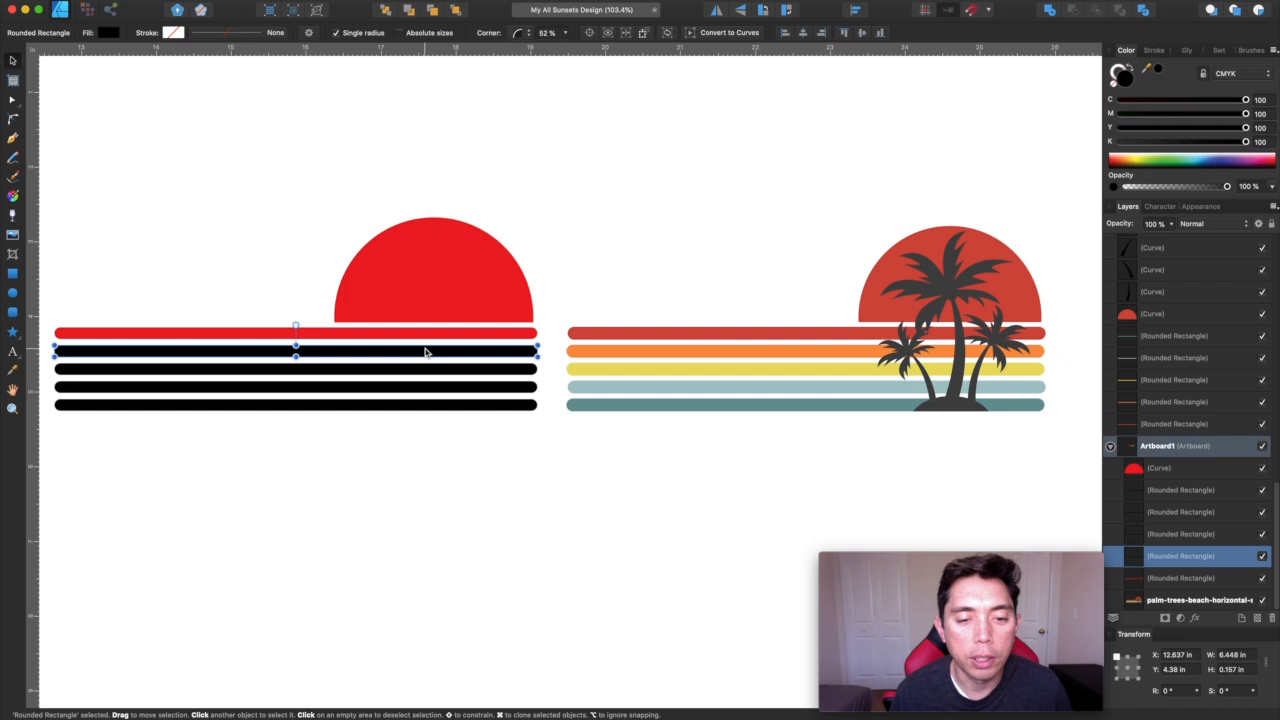
pyautogui.moveTo(1246, 142); pyautogui.dragTo(906, 143)
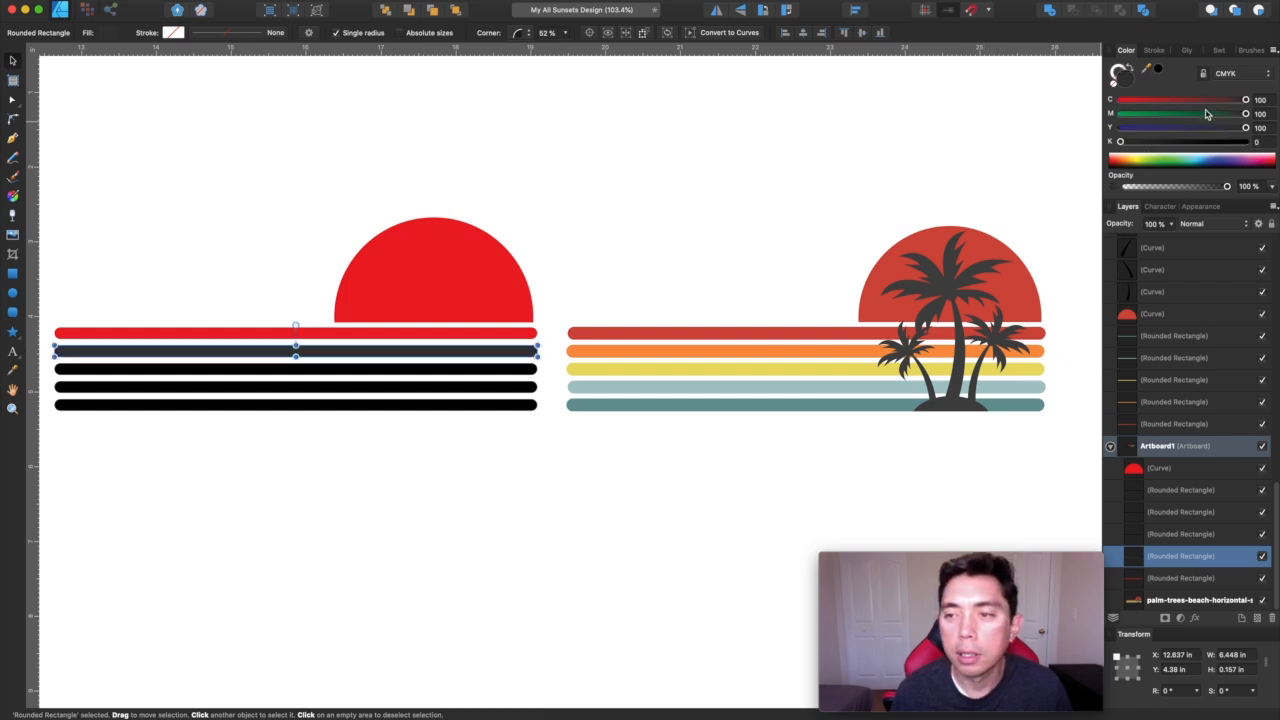
pyautogui.moveTo(1246, 101); pyautogui.dragTo(857, 103)
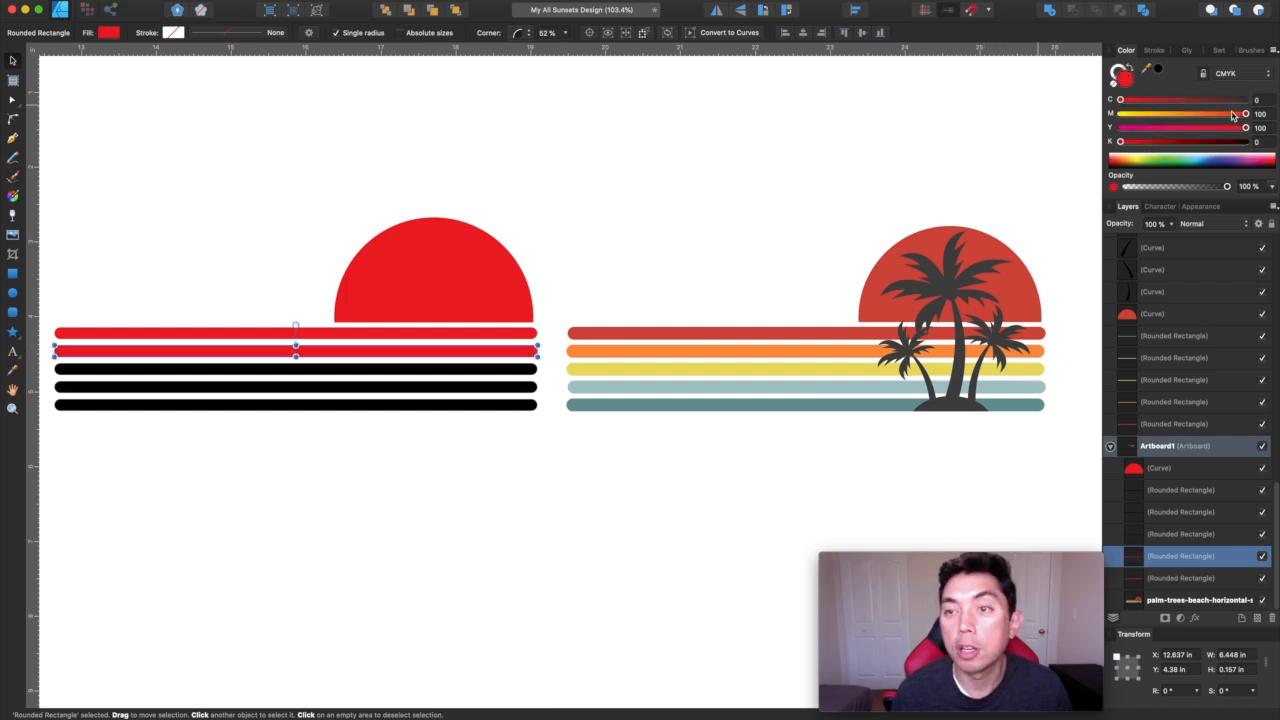
pyautogui.moveTo(1246, 114); pyautogui.dragTo(1182, 114)
# - Fill the third bar with golden yellow, CMYK 0/14/78/0
pyautogui.click(522, 369)
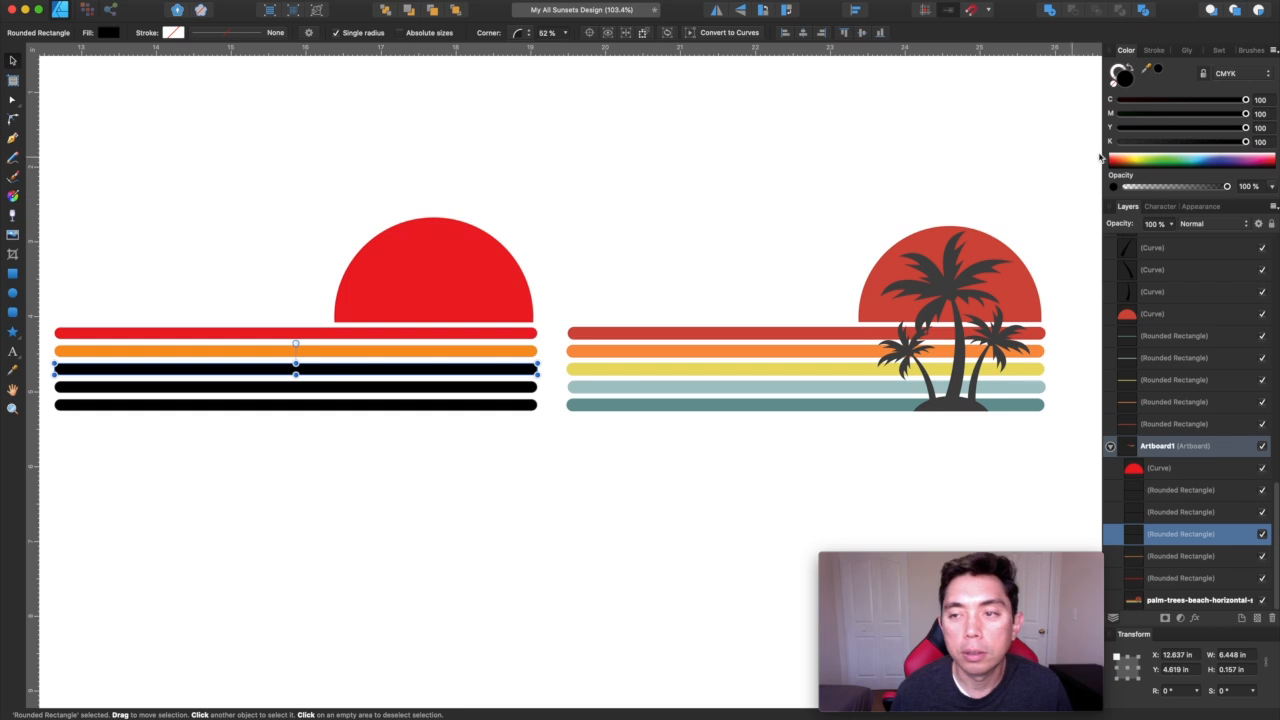
pyautogui.moveTo(1247, 100); pyautogui.dragTo(1112, 135)
pyautogui.moveTo(1248, 143); pyautogui.dragTo(972, 139)
pyautogui.moveTo(1241, 130); pyautogui.dragTo(1217, 127)
pyautogui.moveTo(1120, 114); pyautogui.dragTo(1138, 115)
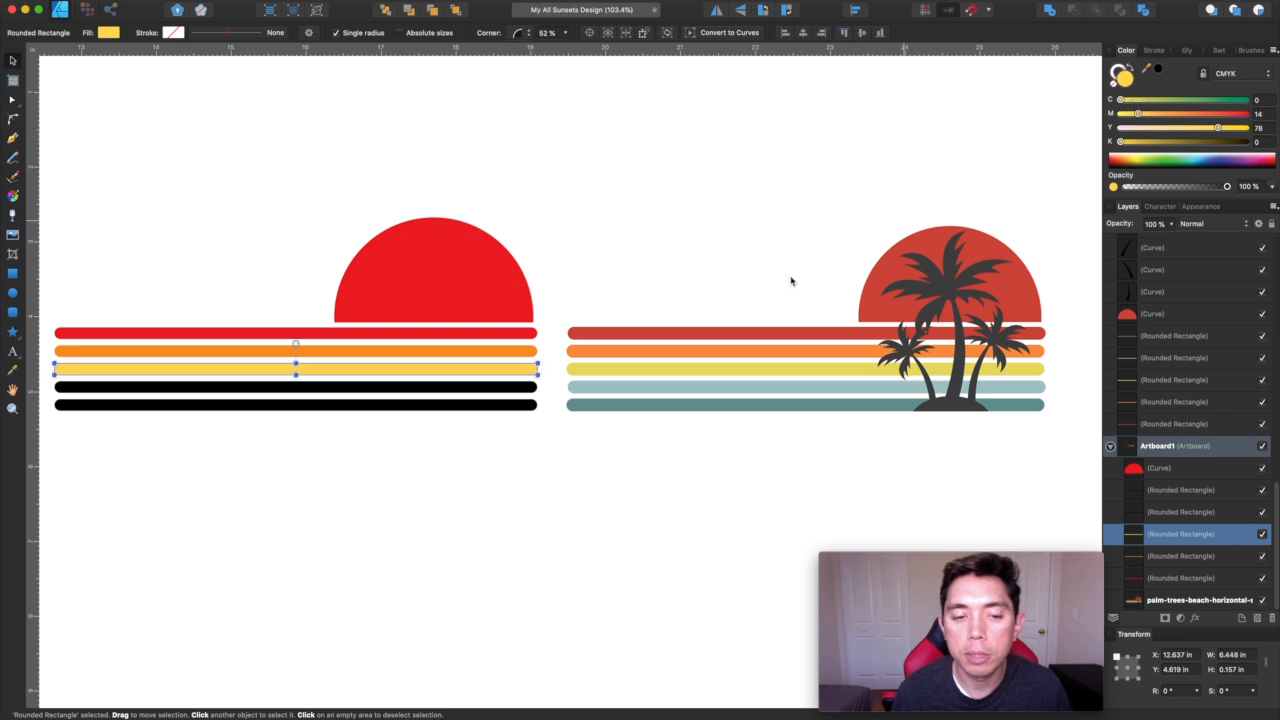
# - Fill the fourth and fifth bars with the light blue and teal sampled from the matching stripes of the reference graphic
pyautogui.click(493, 392)
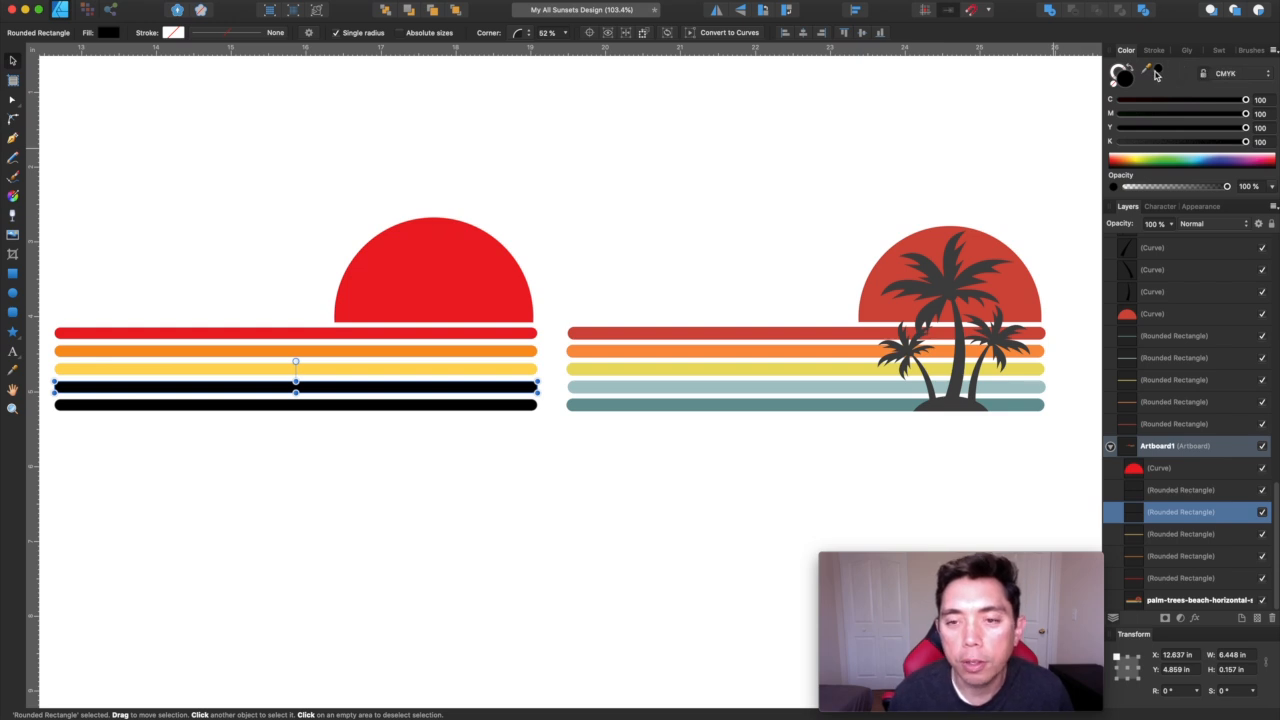
pyautogui.moveTo(1157, 74); pyautogui.dragTo(620, 384)
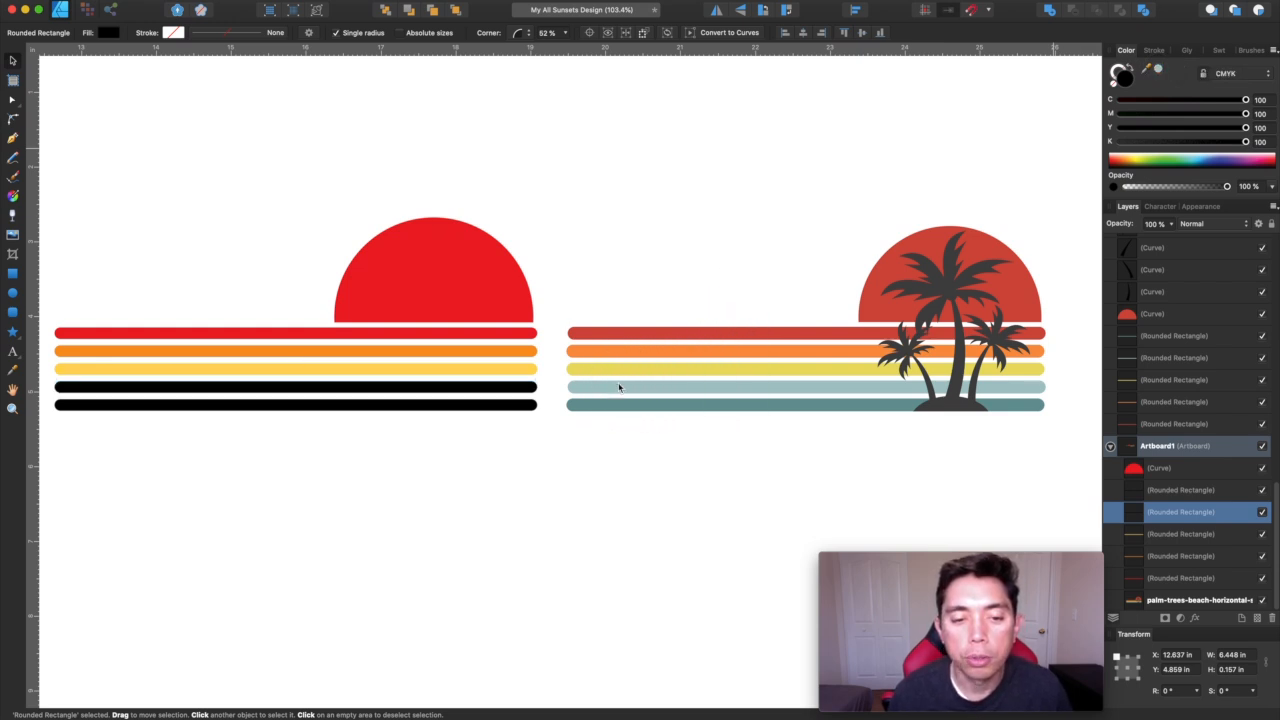
pyautogui.click(1157, 70)
pyautogui.click(511, 404)
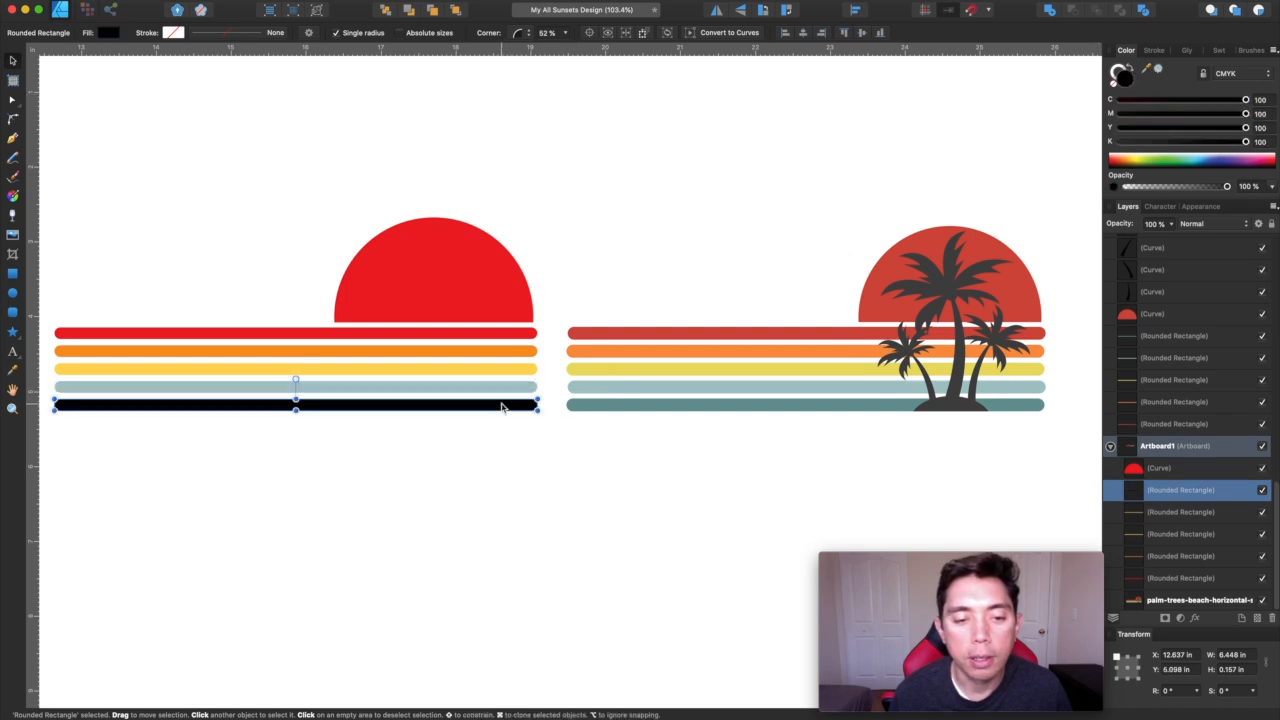
pyautogui.moveTo(1157, 70); pyautogui.dragTo(634, 406)
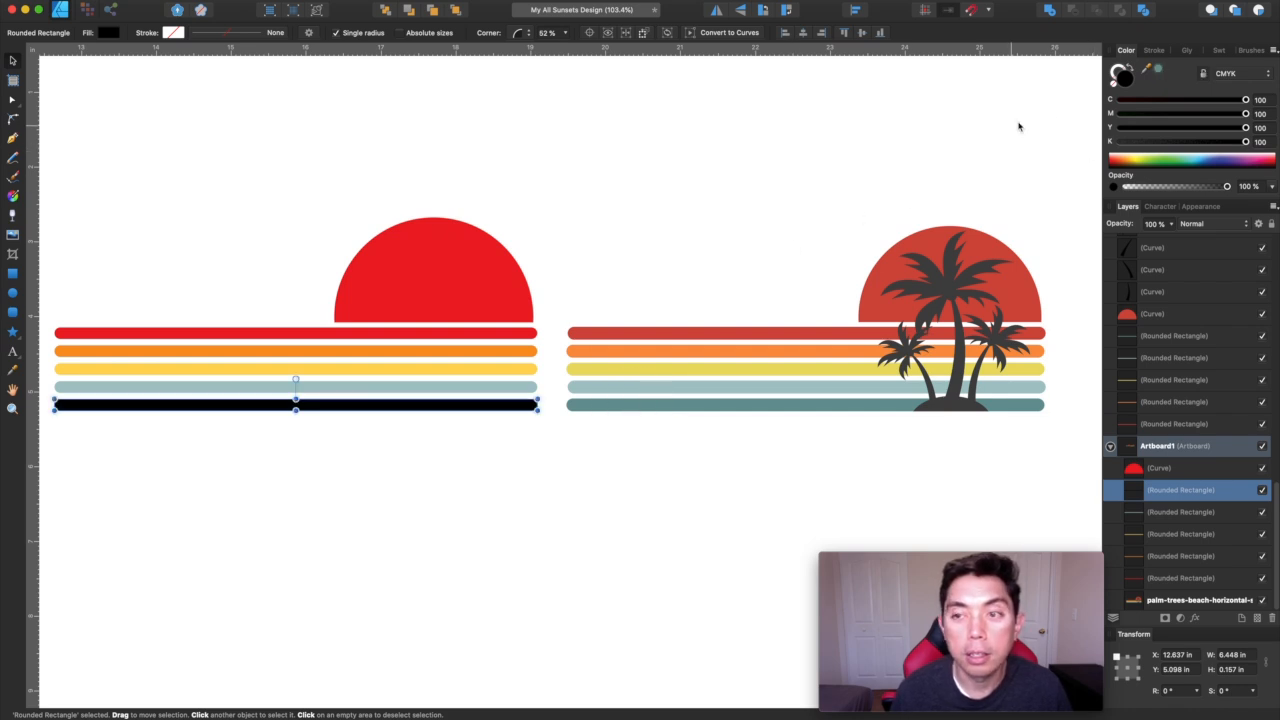
pyautogui.click(1159, 70)
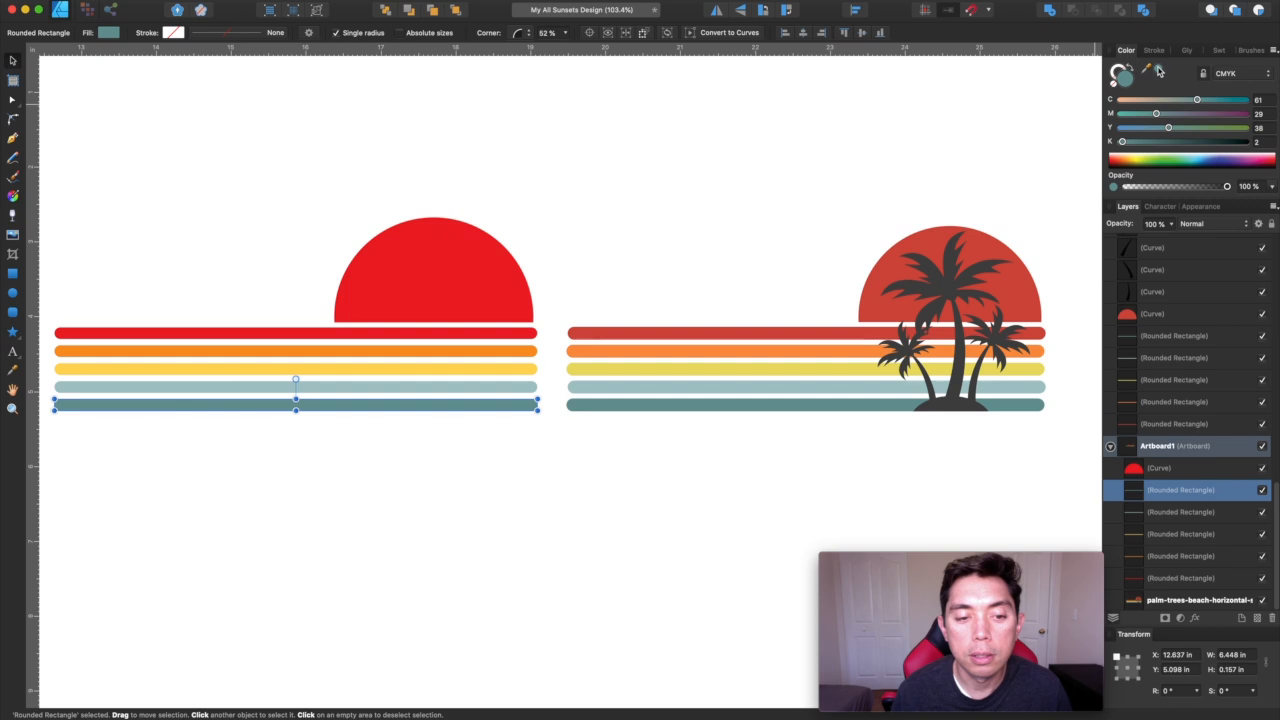
pyautogui.click(544, 241)
pyautogui.hscroll(-3, 614, 243)
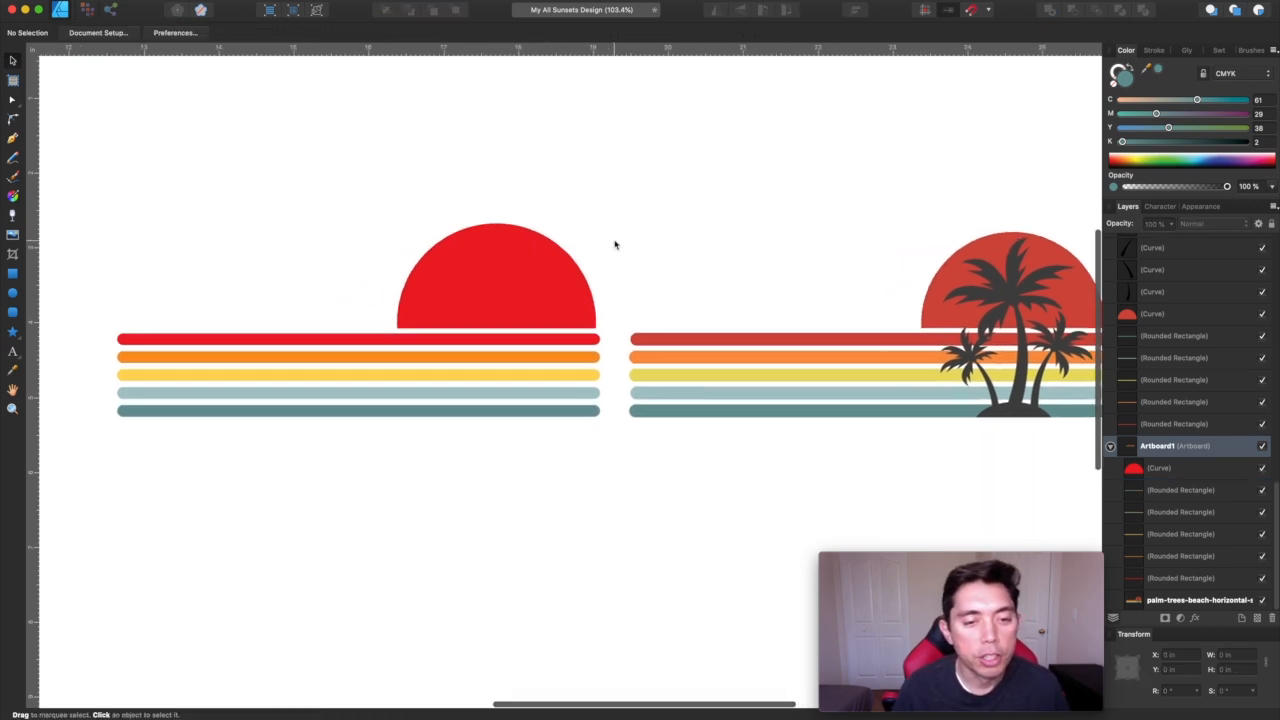
pyautogui.hscroll(3, 615, 244)
pyautogui.hscroll(-2, 615, 245)
pyautogui.scroll(1, 615, 245)
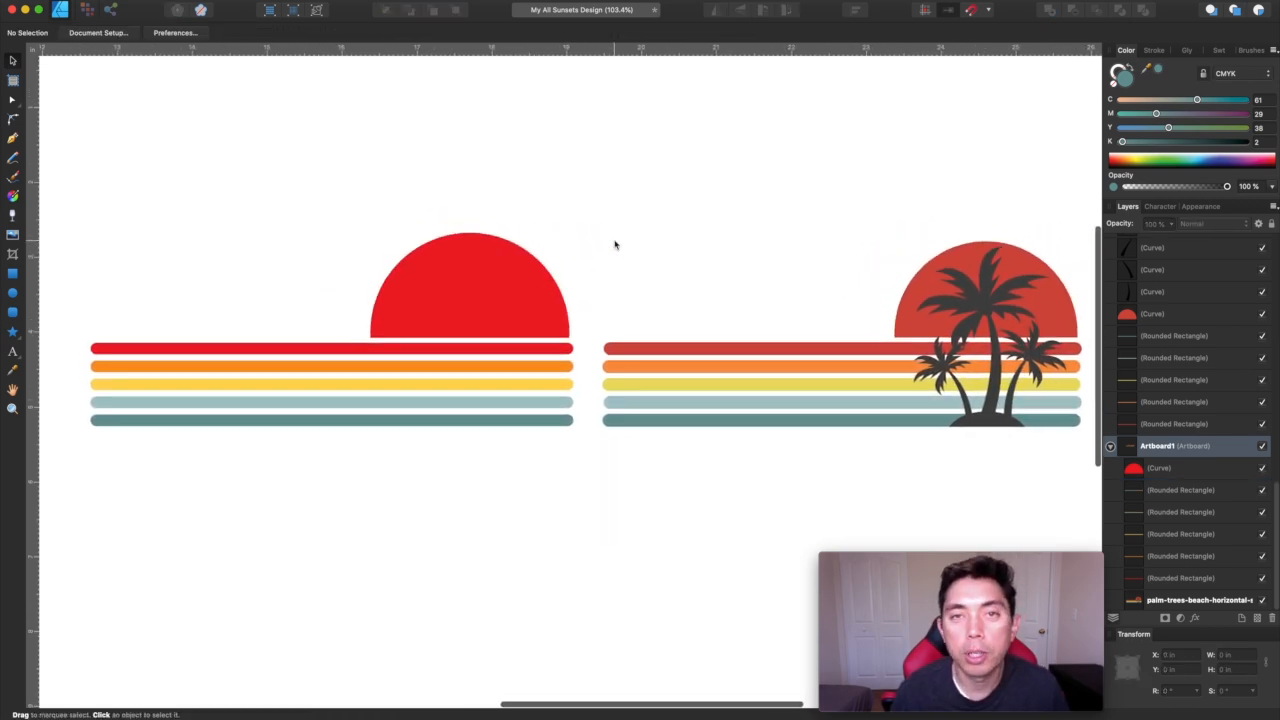
pyautogui.hscroll(2, 815, 286)
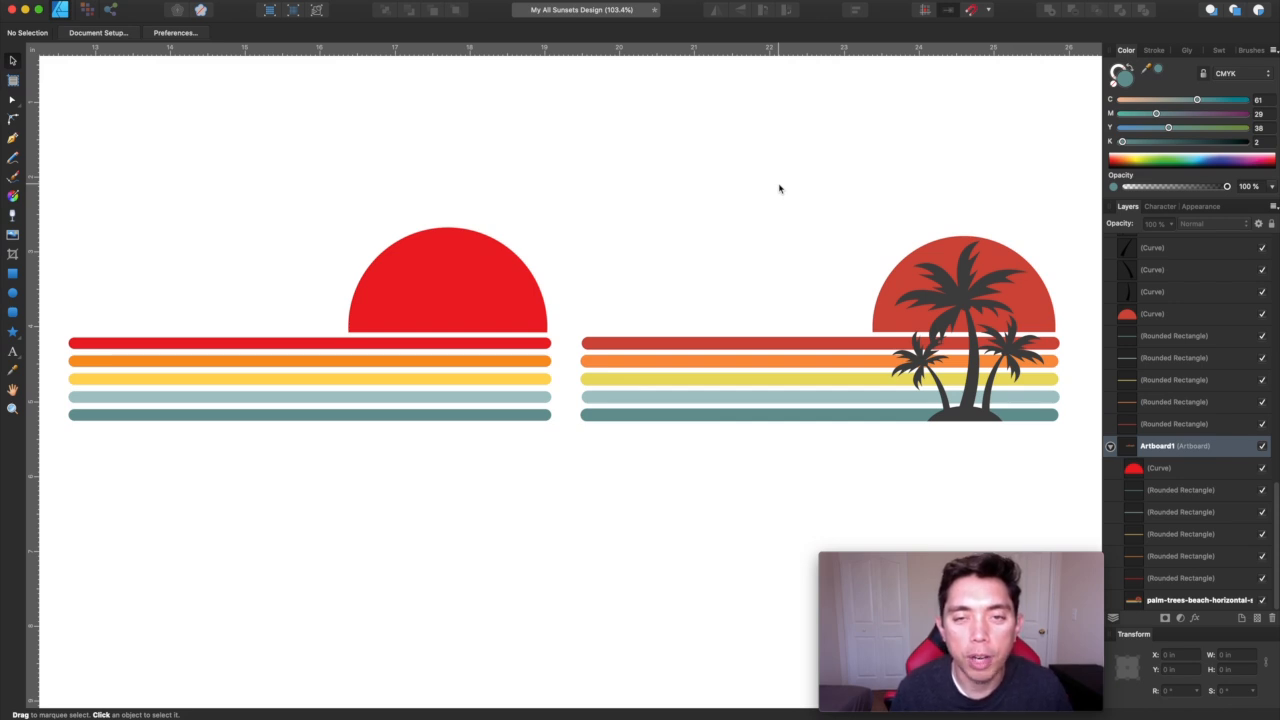
pyautogui.scroll(5, 779, 188)
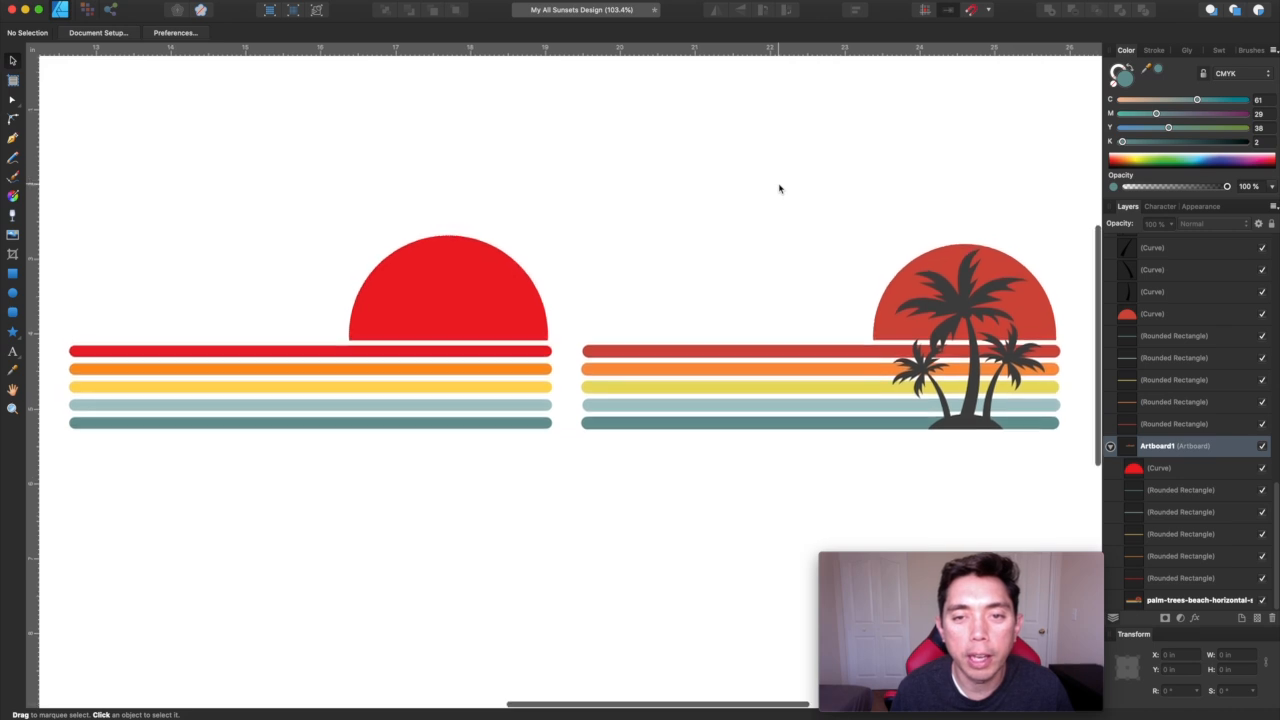
# - Move the whole black palm tree from outside the artboard onto the red sun and stripes, at about X 17.13 and Y 2.88 in
pyautogui.scroll(-5, 779, 188)
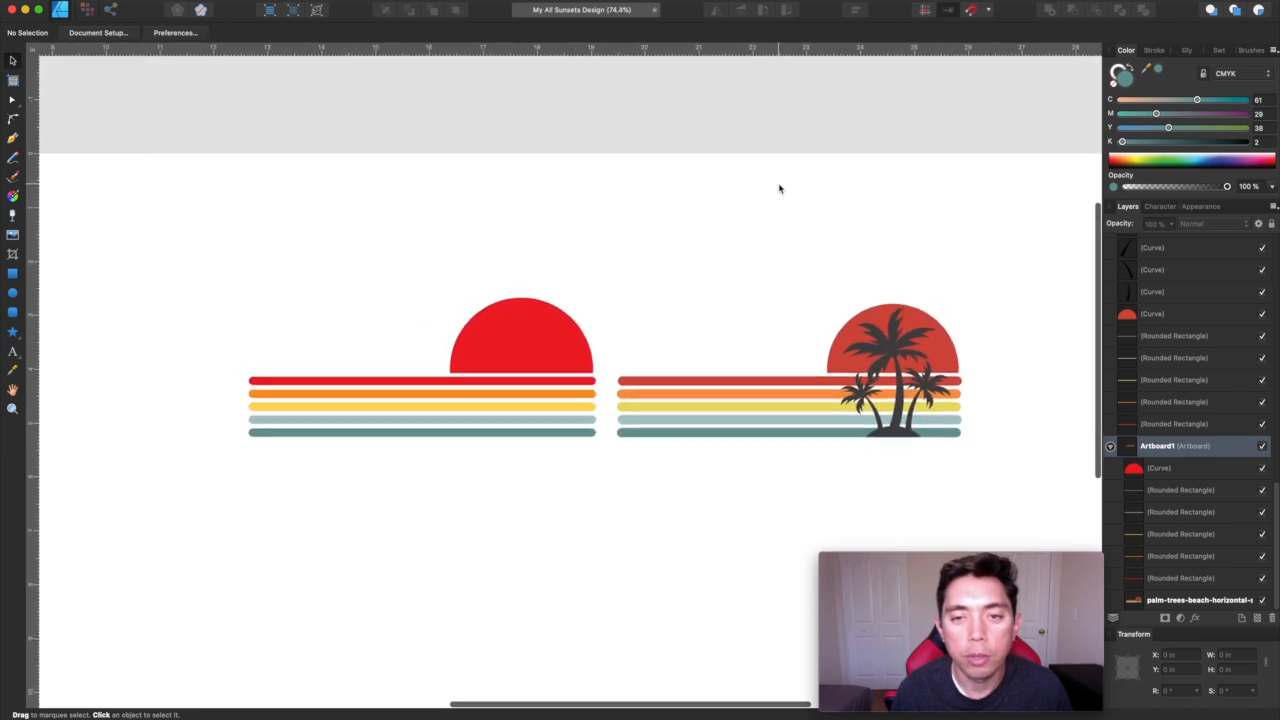
pyautogui.hscroll(3, 820, 200)
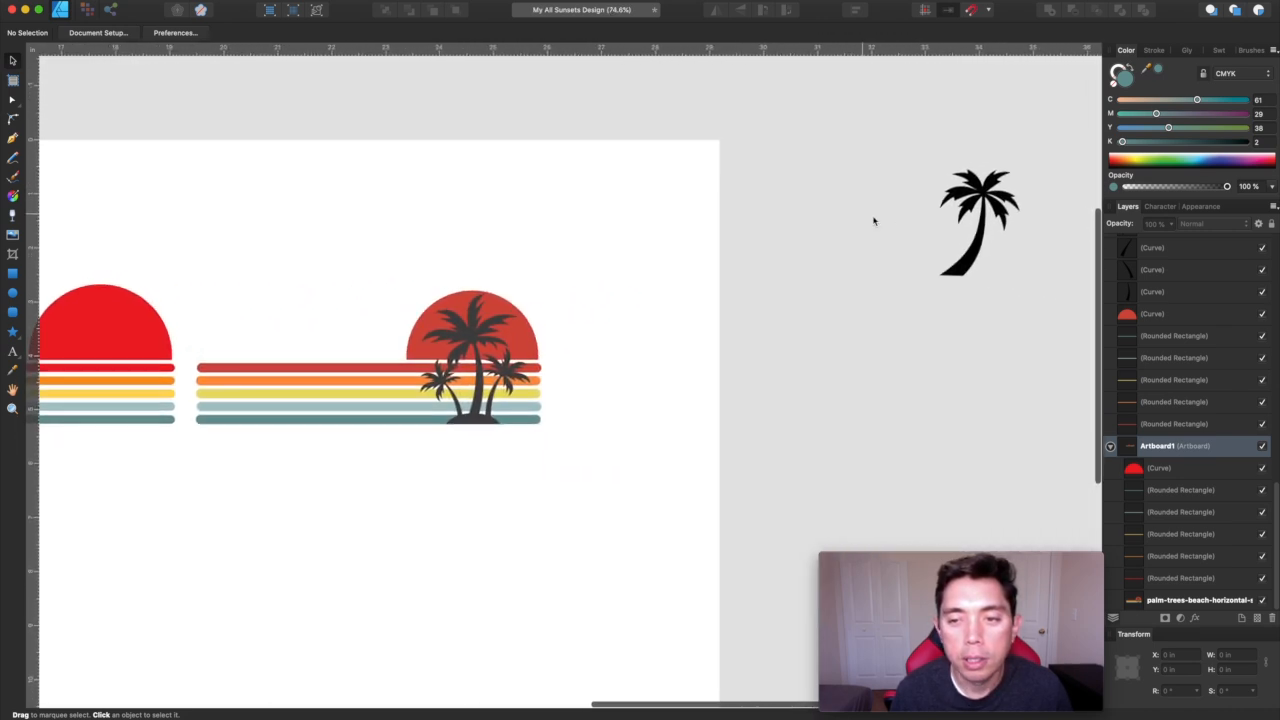
pyautogui.moveTo(908, 131); pyautogui.dragTo(1047, 323)
pyautogui.moveTo(985, 230); pyautogui.dragTo(203, 262)
pyautogui.hscroll(-8, 191, 299)
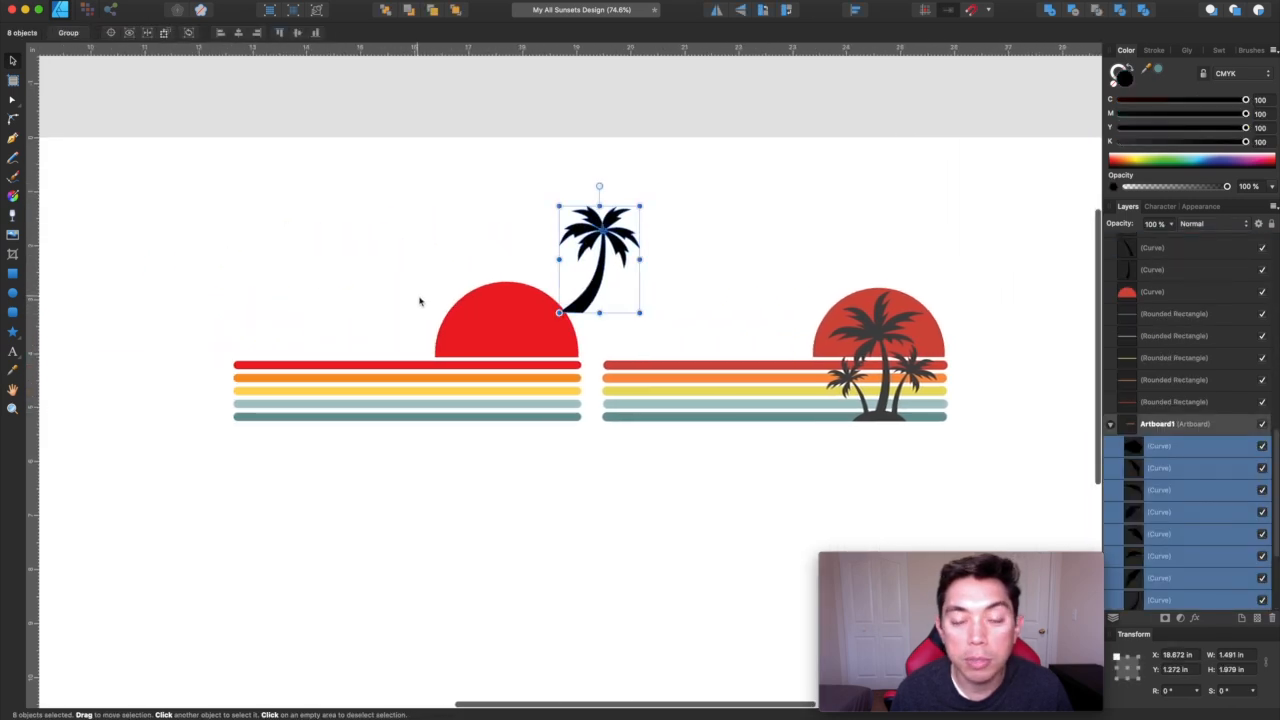
pyautogui.scroll(5, 423, 300)
pyautogui.hscroll(2, 424, 303)
pyautogui.click(688, 252)
pyautogui.moveTo(573, 342); pyautogui.dragTo(550, 405)
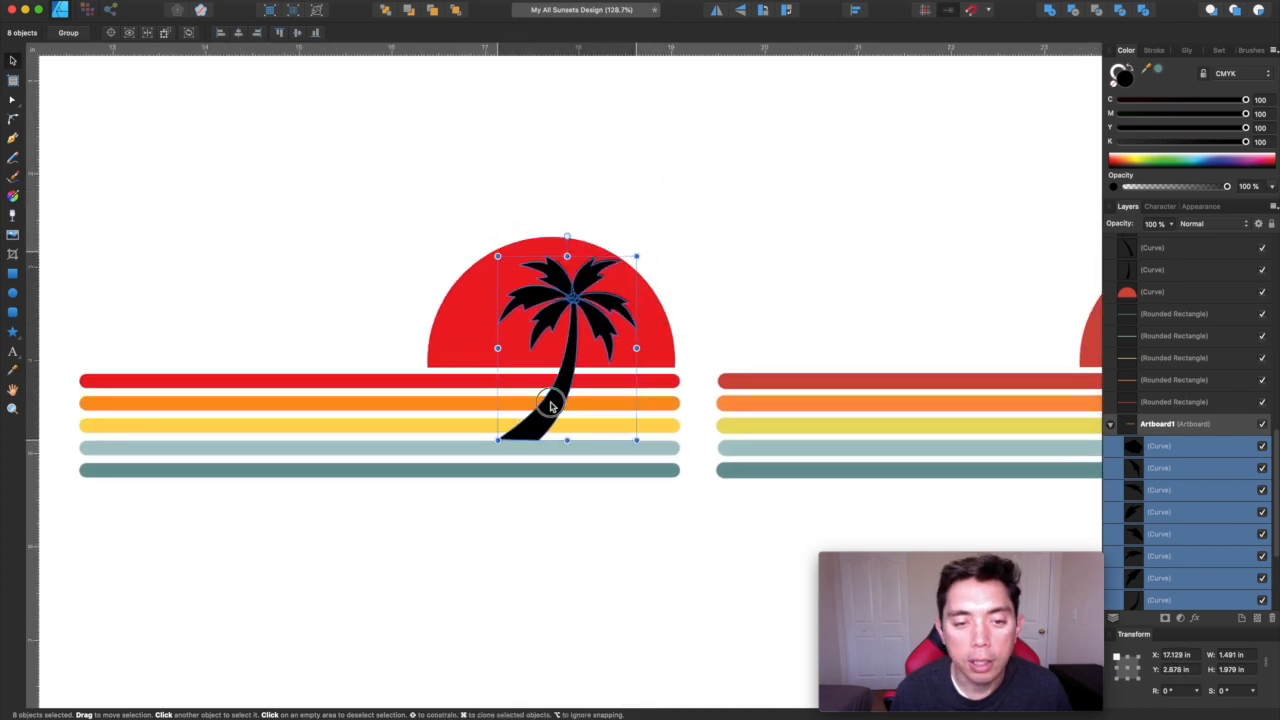
# - Rotate the palm tree about 17° so its trunk stands more upright, and shift it slightly to centre it on the sun
pyautogui.scroll(-3, 550, 405)
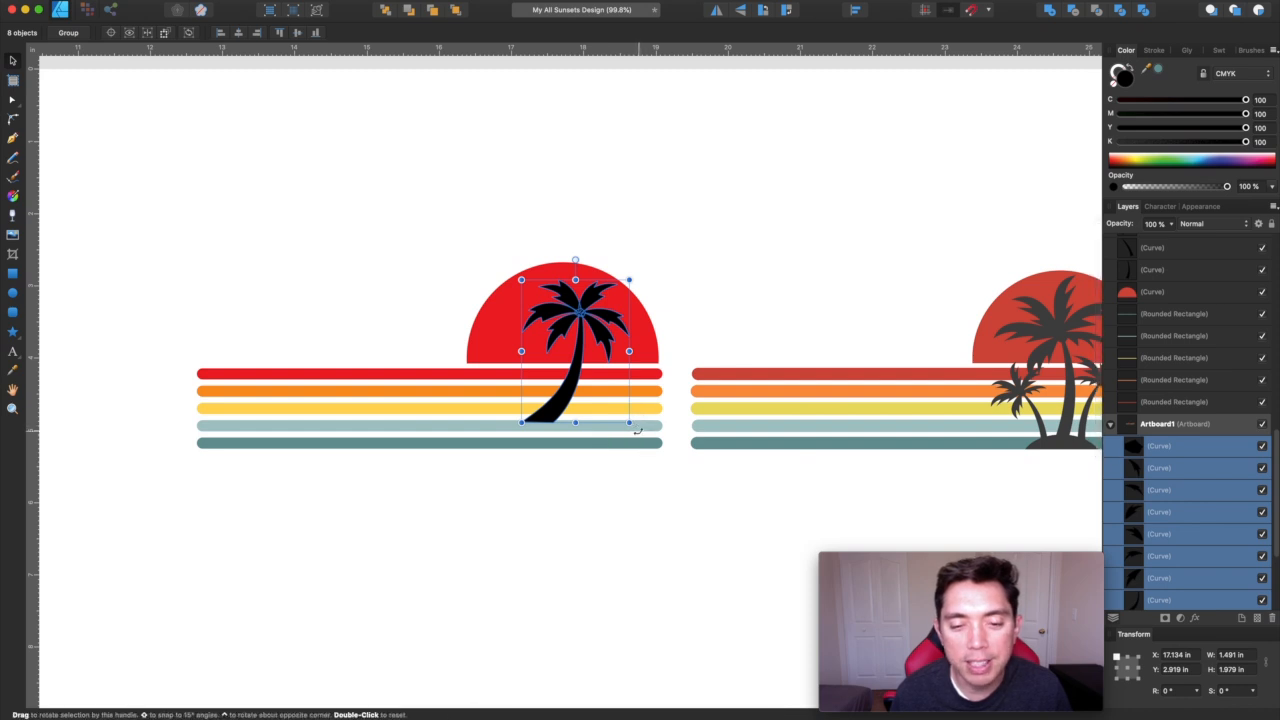
pyautogui.moveTo(637, 430); pyautogui.dragTo(651, 396)
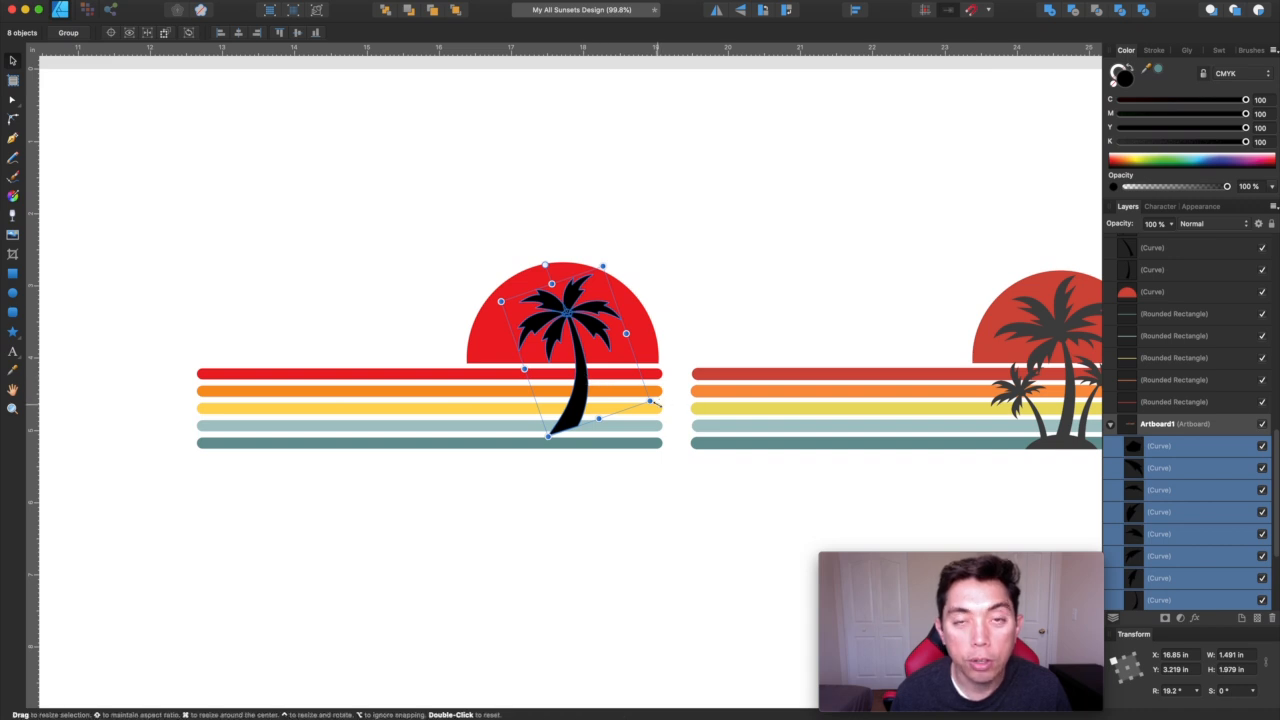
pyautogui.moveTo(656, 405); pyautogui.dragTo(567, 411)
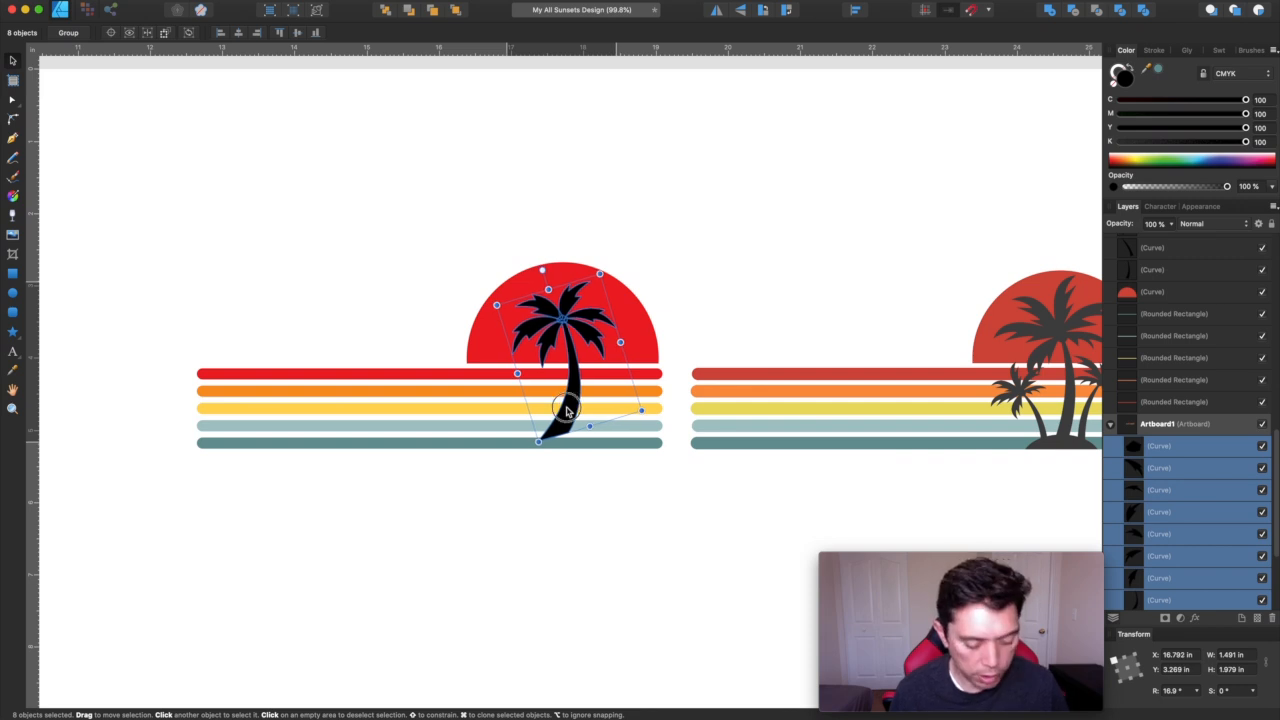
# - Group all the curves of the palm tree over the red sun into one object
pyautogui.click(562, 410)
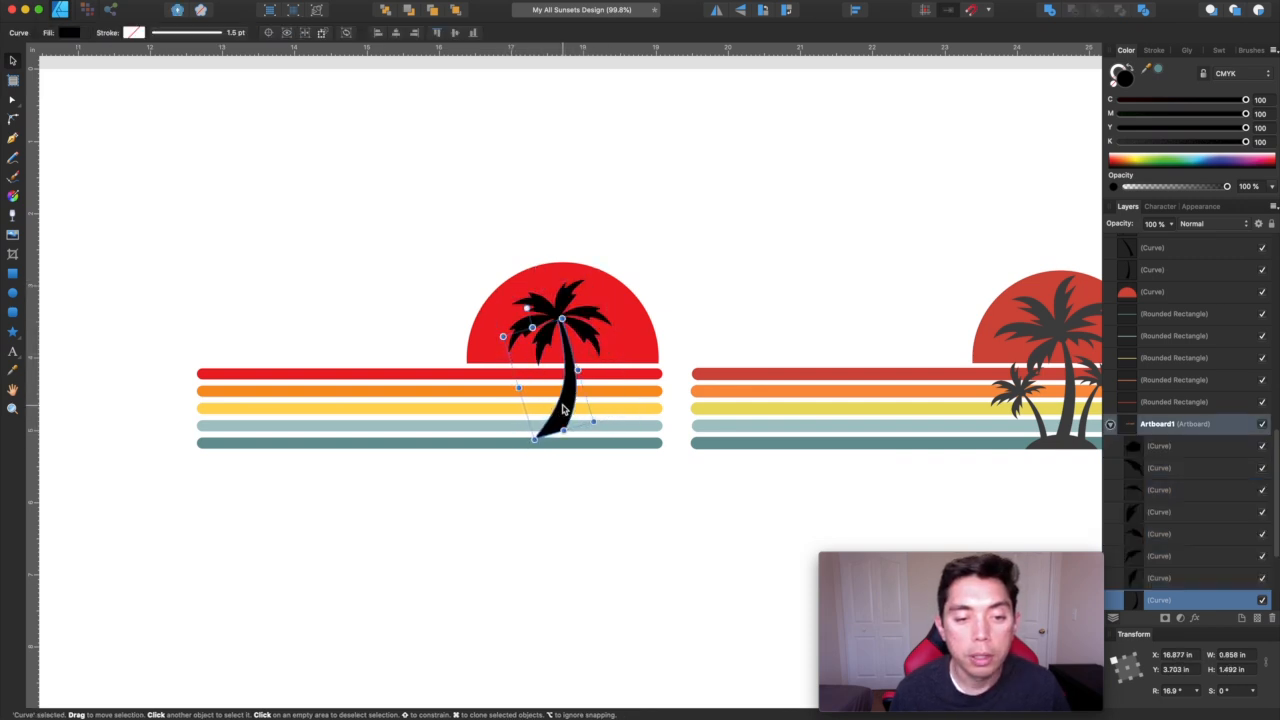
pyautogui.click(670, 233)
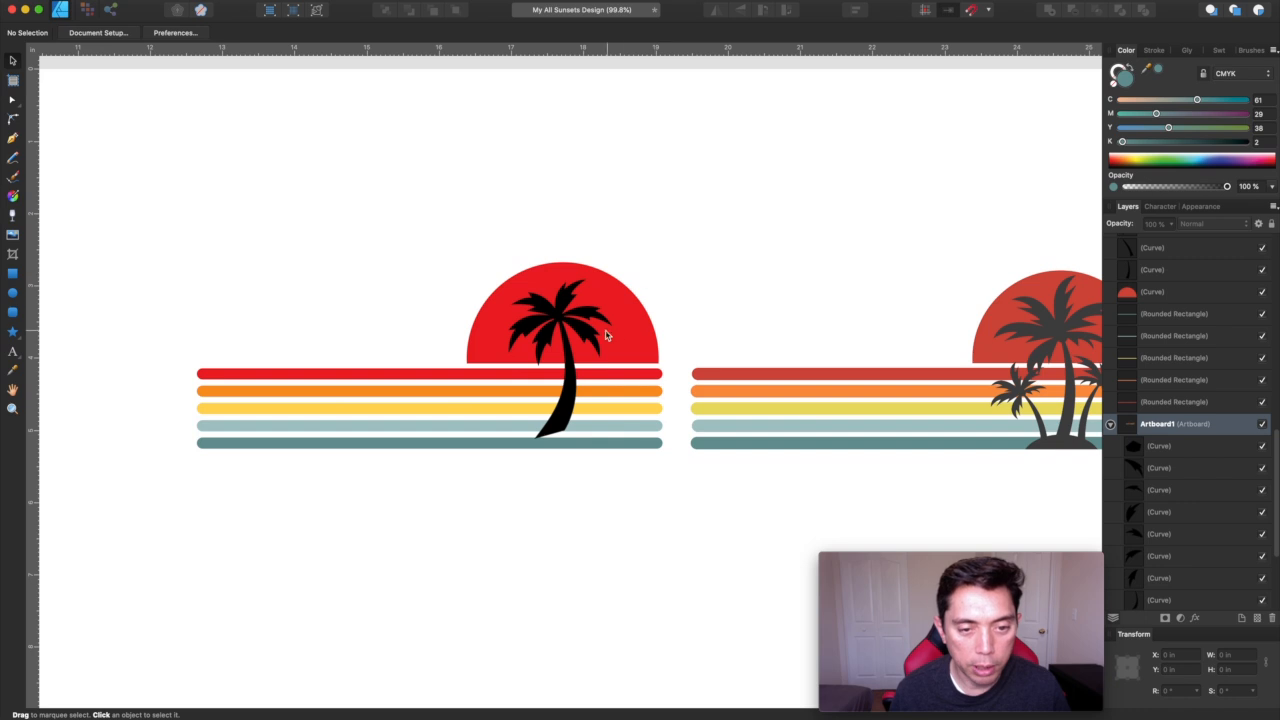
pyautogui.moveTo(465, 202); pyautogui.dragTo(628, 505)
pyautogui.press('super+g')
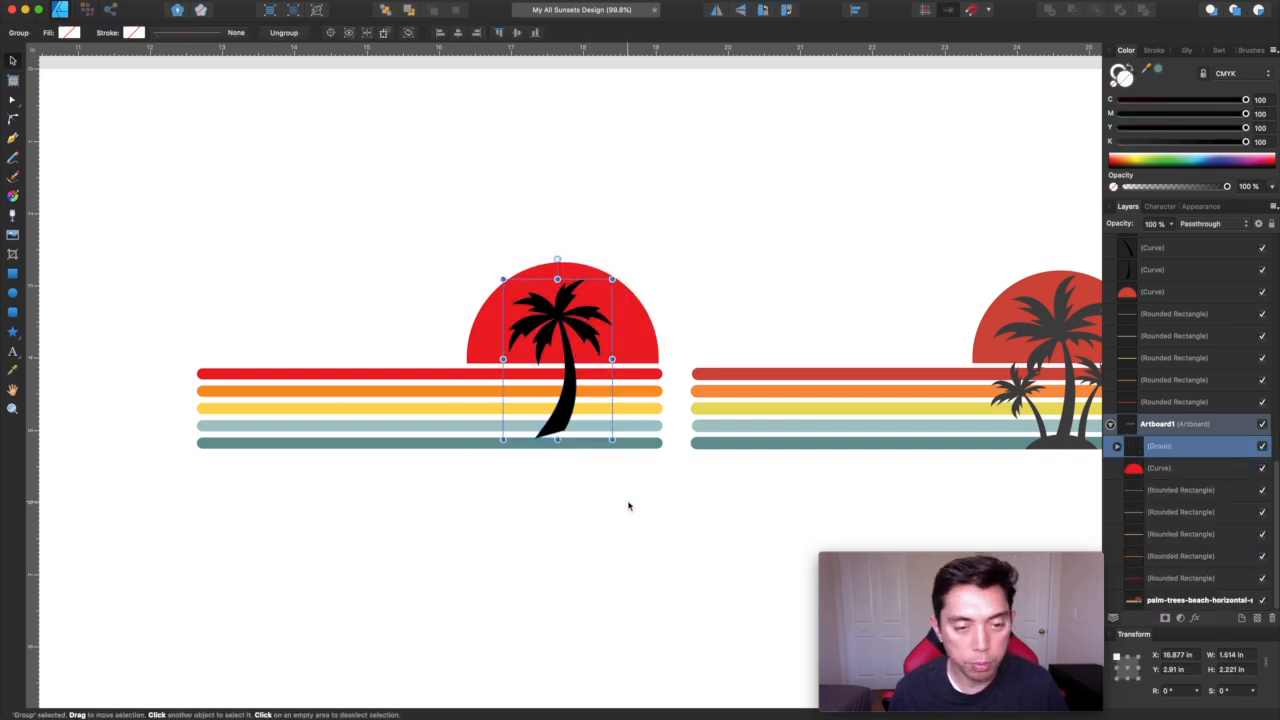
# - Duplicate the palm group once to each side of the original and flip the right copy horizontally
pyautogui.moveTo(566, 408); pyautogui.dragTo(637, 424)
pyautogui.click(562, 413)
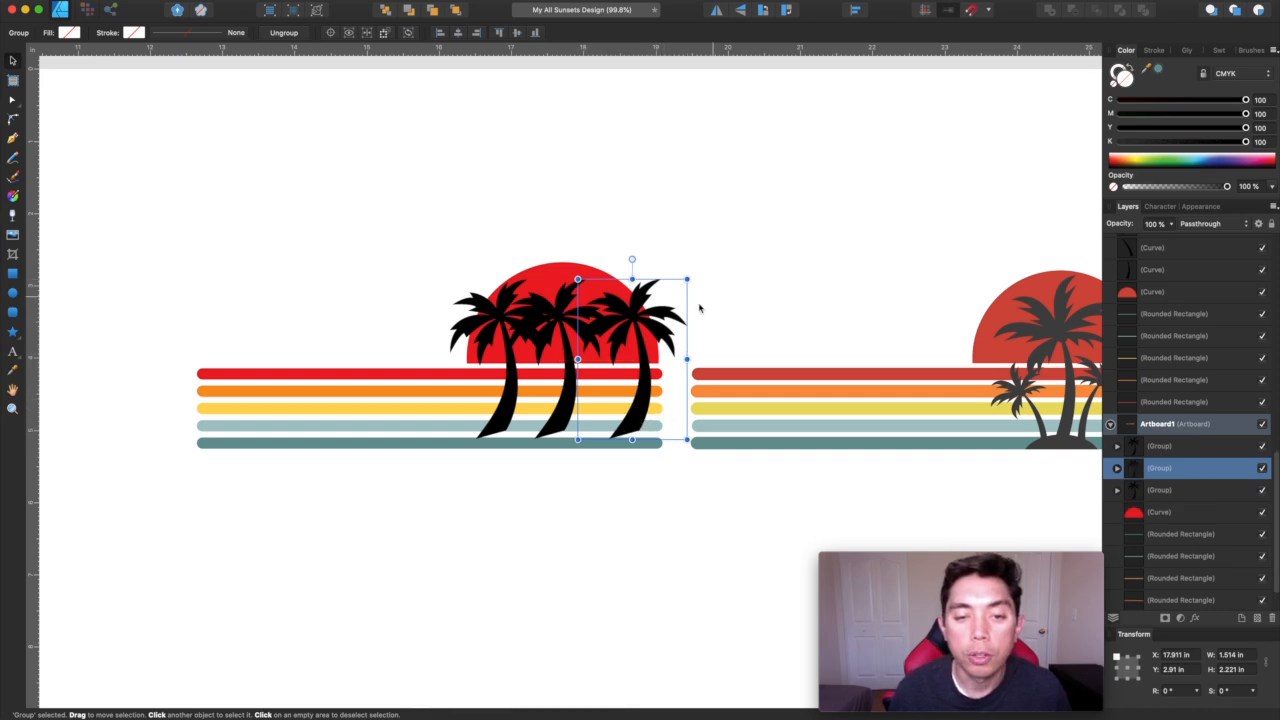
pyautogui.click(717, 12)
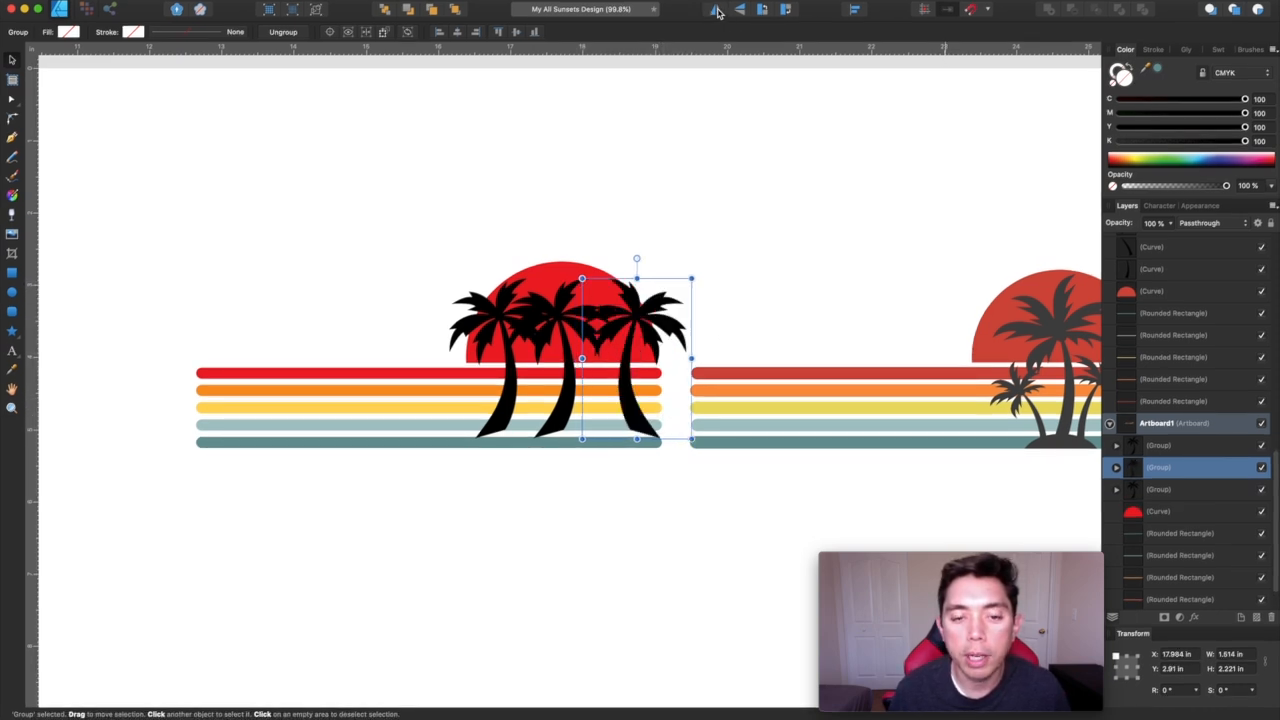
# - Shrink both outer palms, the left one to about 0.95 by 1.39 in, tilt the left one outward and set them beside the large trunk
pyautogui.moveTo(691, 278); pyautogui.dragTo(650, 341)
pyautogui.moveTo(615, 439); pyautogui.dragTo(642, 457)
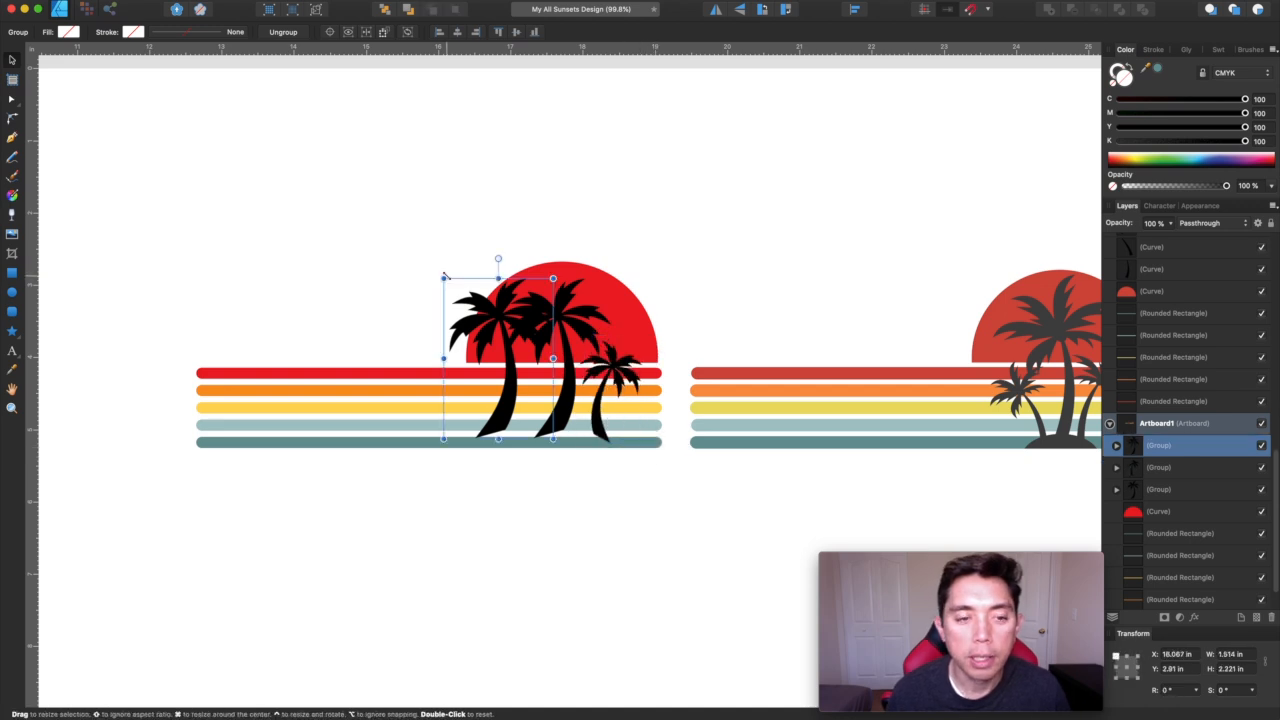
pyautogui.moveTo(445, 279); pyautogui.dragTo(485, 339)
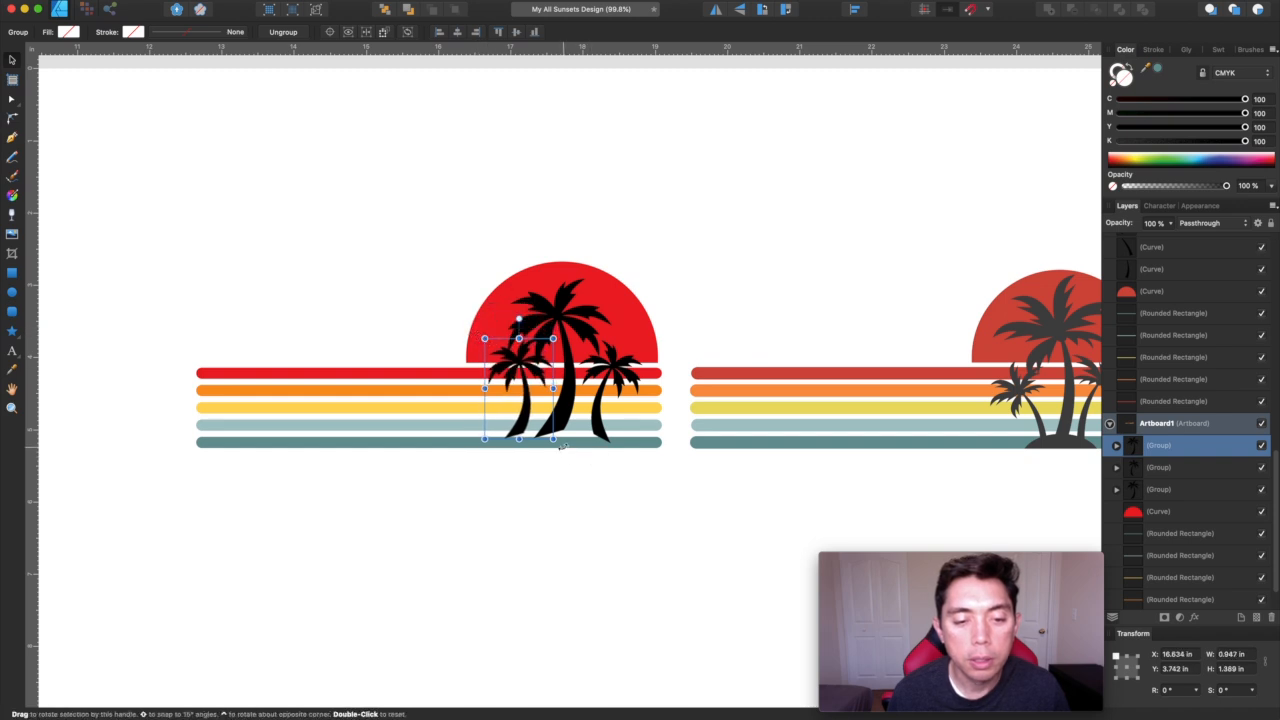
pyautogui.moveTo(561, 449); pyautogui.dragTo(528, 416)
pyautogui.click(597, 503)
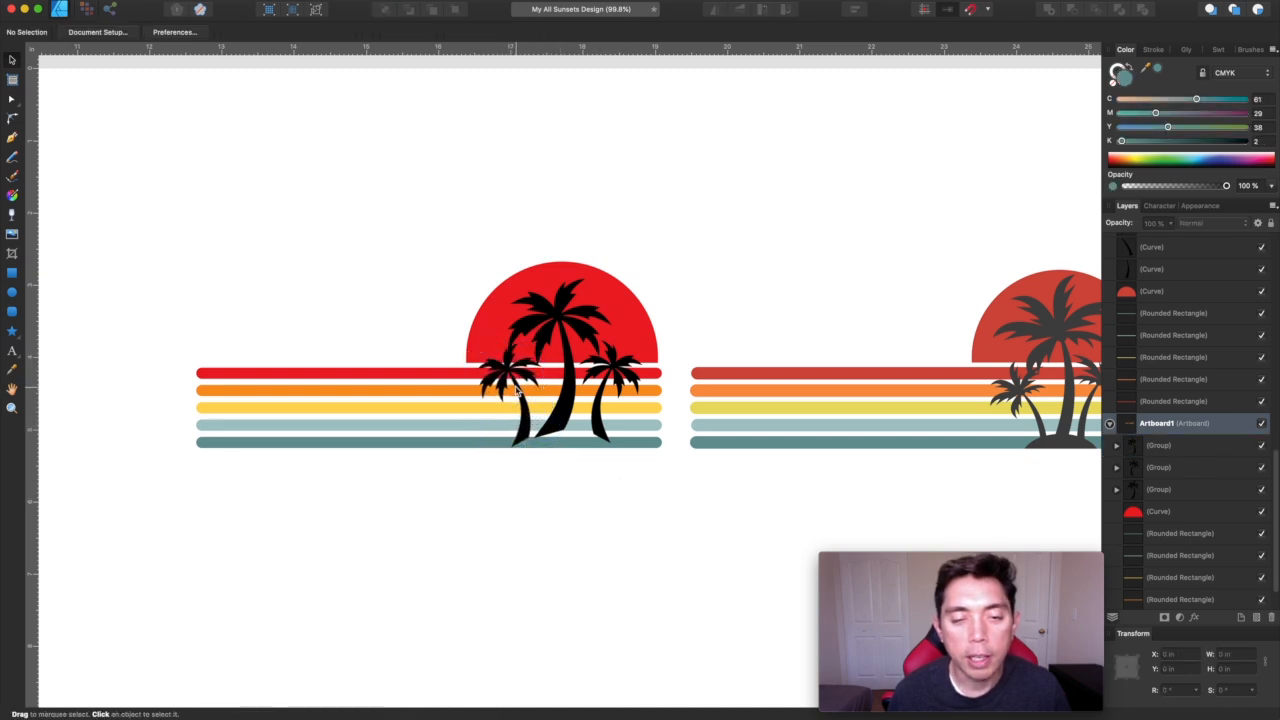
pyautogui.hscroll(5, 809, 461)
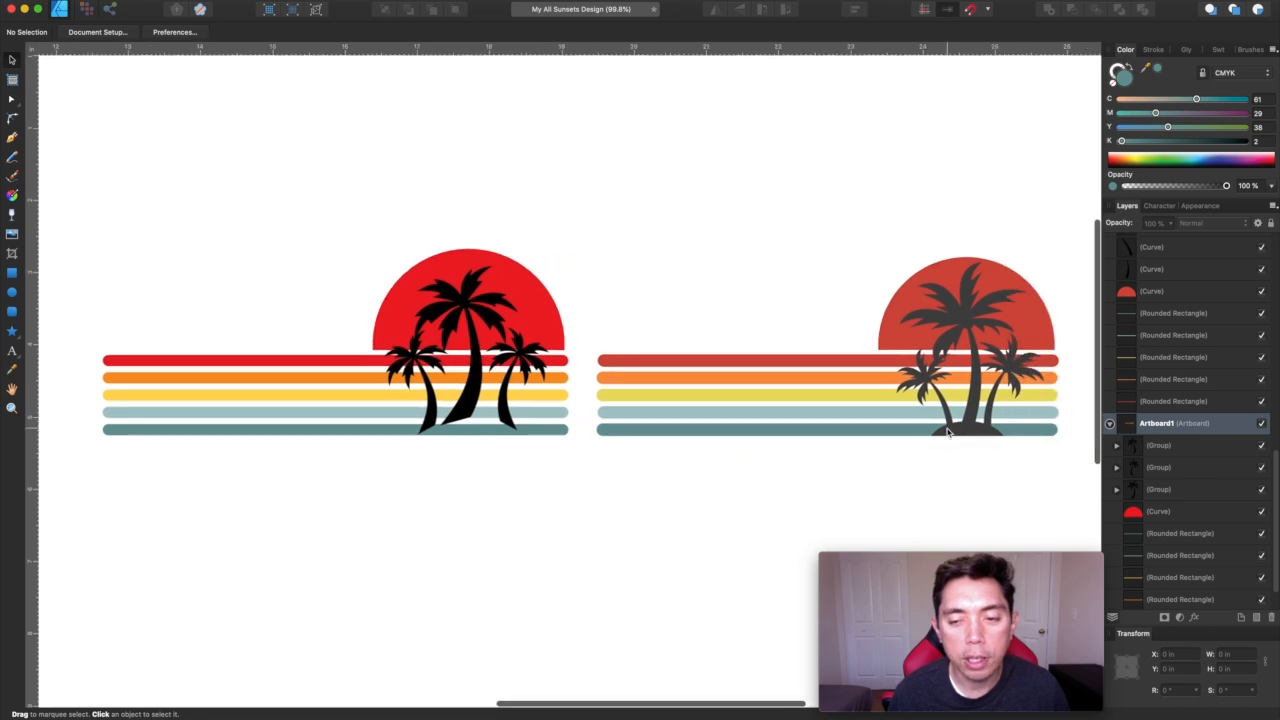
# - Duplicate the red half sun straight down so the copy sits below the stripes, and fill the copy with black
pyautogui.click(535, 289)
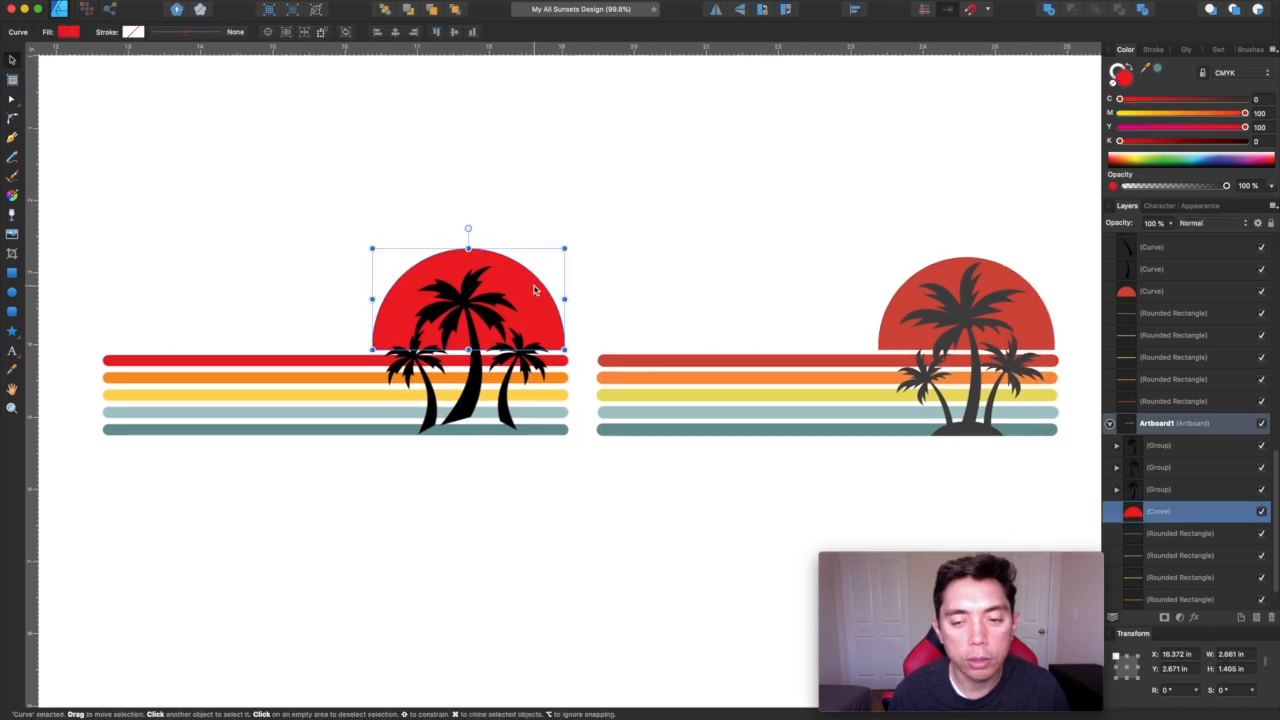
pyautogui.hscroll(-5, 518, 212)
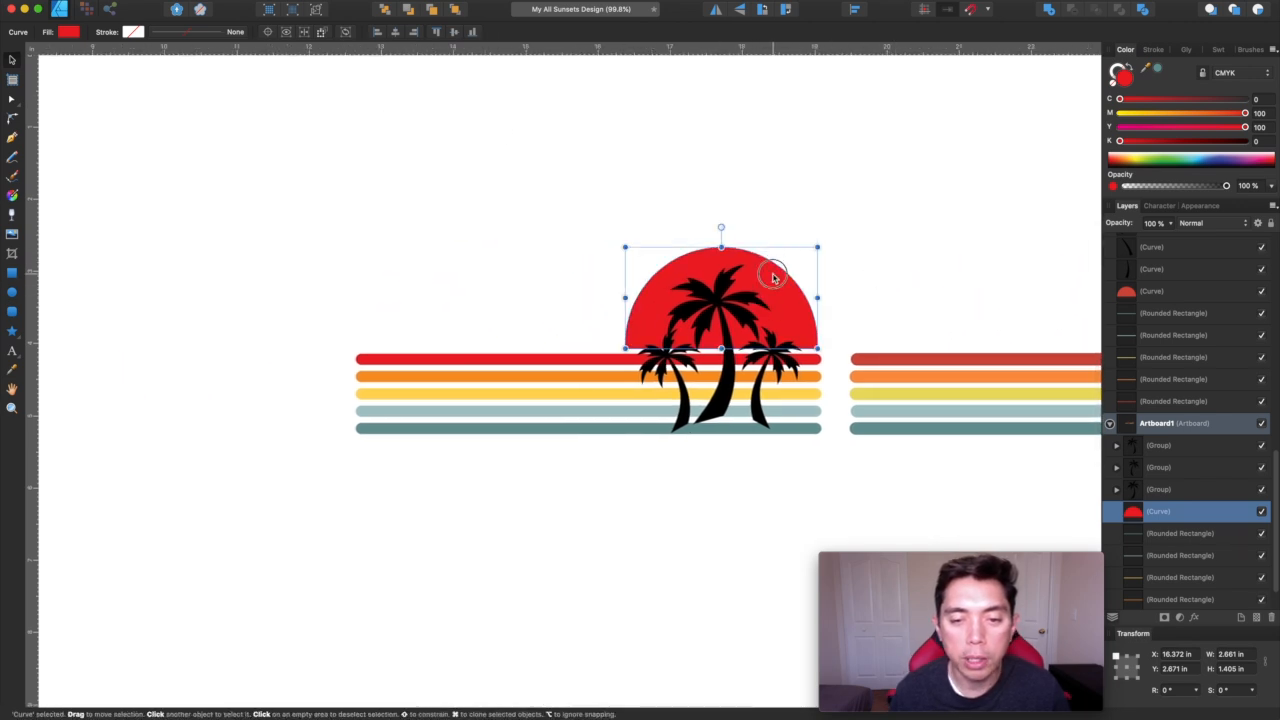
pyautogui.moveTo(773, 278); pyautogui.dragTo(773, 456)
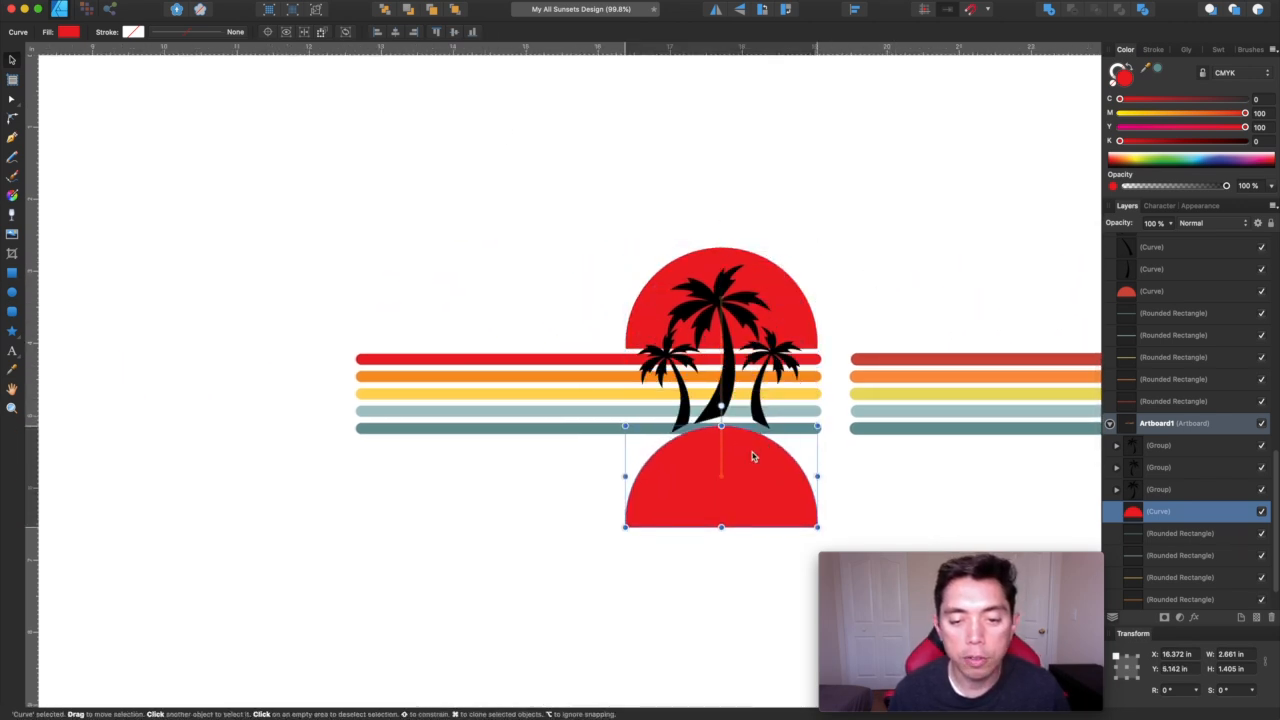
pyautogui.moveTo(1160, 71); pyautogui.dragTo(723, 380)
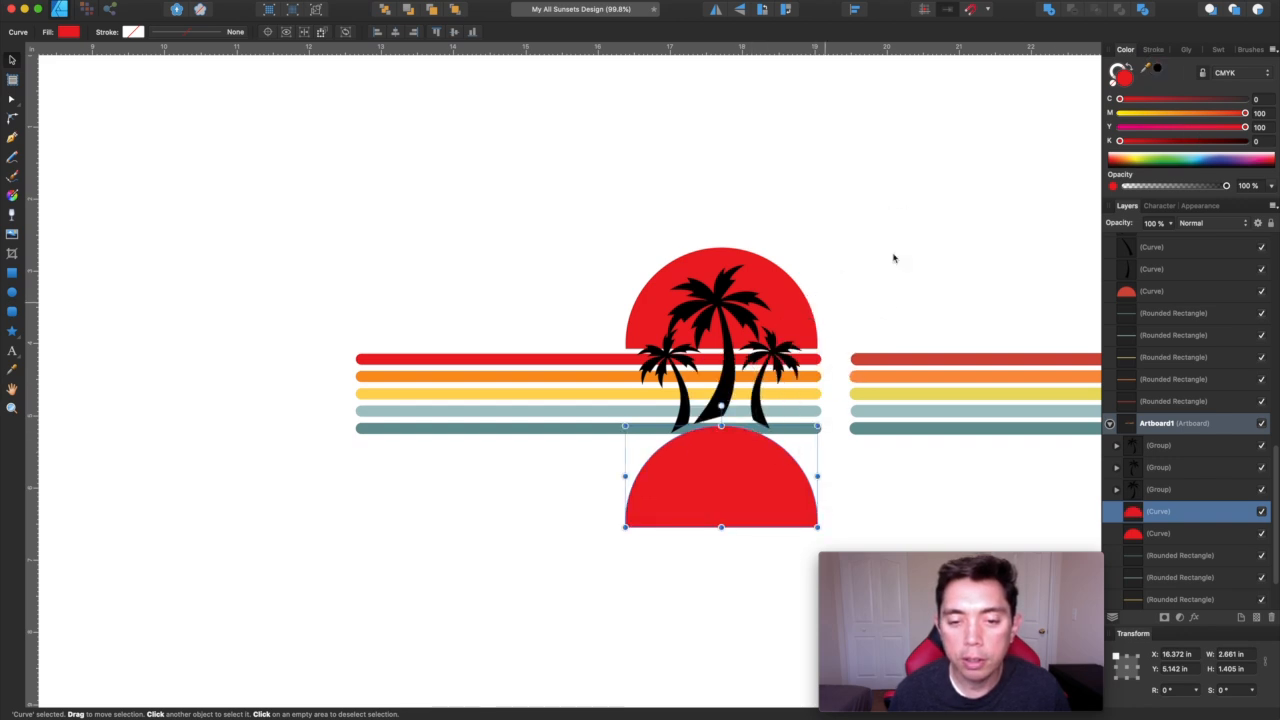
pyautogui.click(1158, 70)
pyautogui.click(737, 212)
# - Shrink the black half circle to about 1.67 by 0.66 in and centre it under the three palm trunks as a mound
pyautogui.scroll(-2, 737, 260)
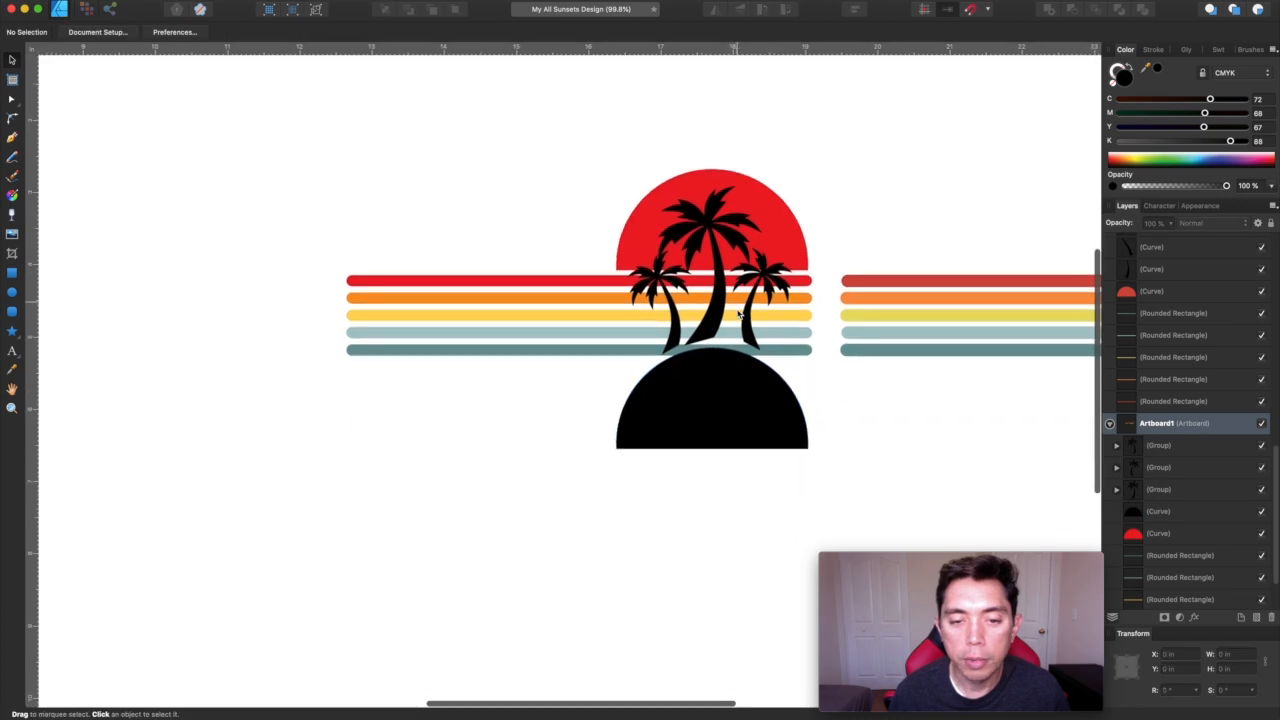
pyautogui.moveTo(729, 386); pyautogui.dragTo(729, 362)
pyautogui.moveTo(806, 424); pyautogui.dragTo(714, 370)
pyautogui.hscroll(3, 714, 375)
pyautogui.hscroll(2, 714, 375)
pyautogui.moveTo(434, 341); pyautogui.dragTo(498, 357)
pyautogui.scroll(5, 501, 357)
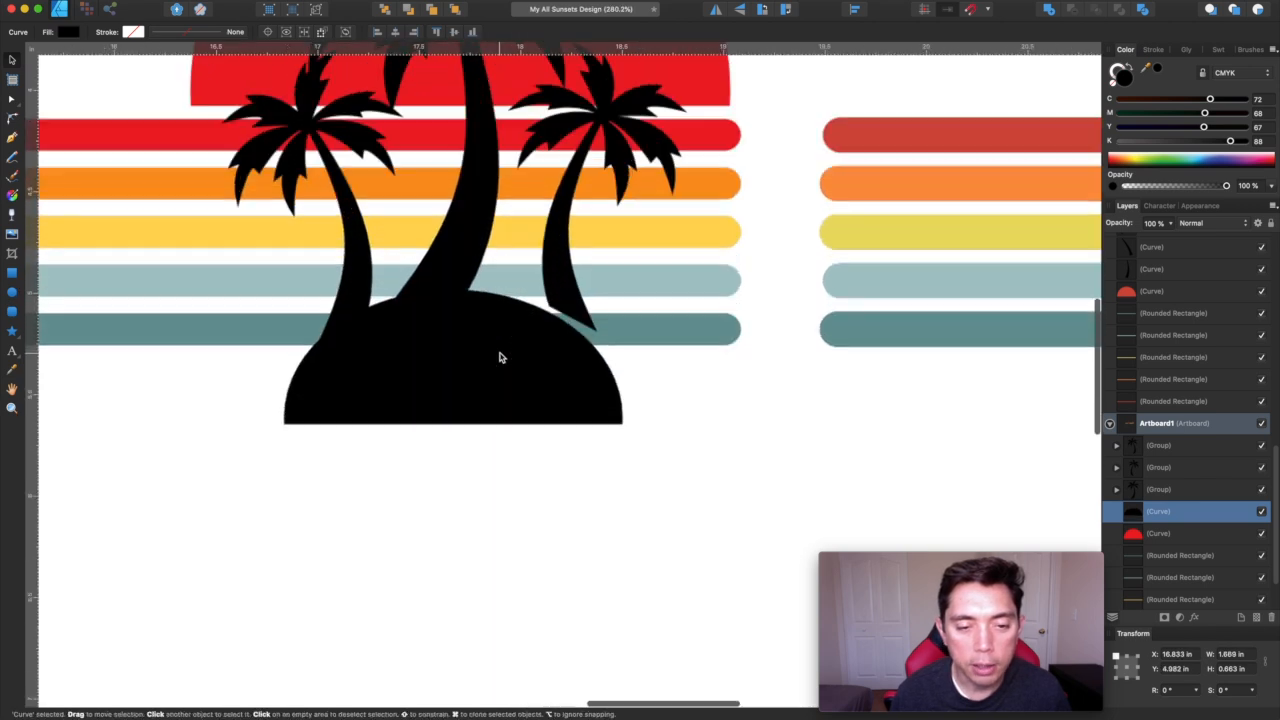
pyautogui.moveTo(501, 357); pyautogui.dragTo(502, 358)
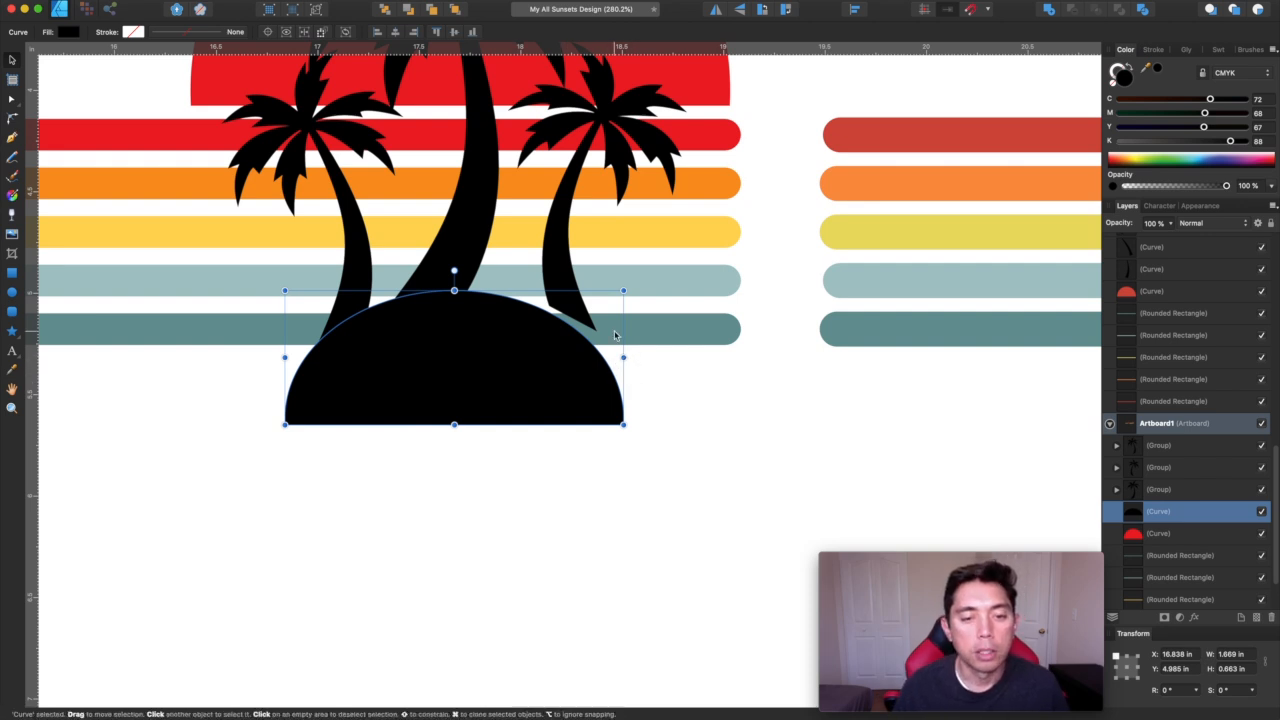
# - Trim the black mound flush with the lowest stripe's bottom edge by subtracting a rectangle about 3.11 by 0.96 in
pyautogui.scroll(-3, 666, 386)
pyautogui.hscroll(5, 666, 386)
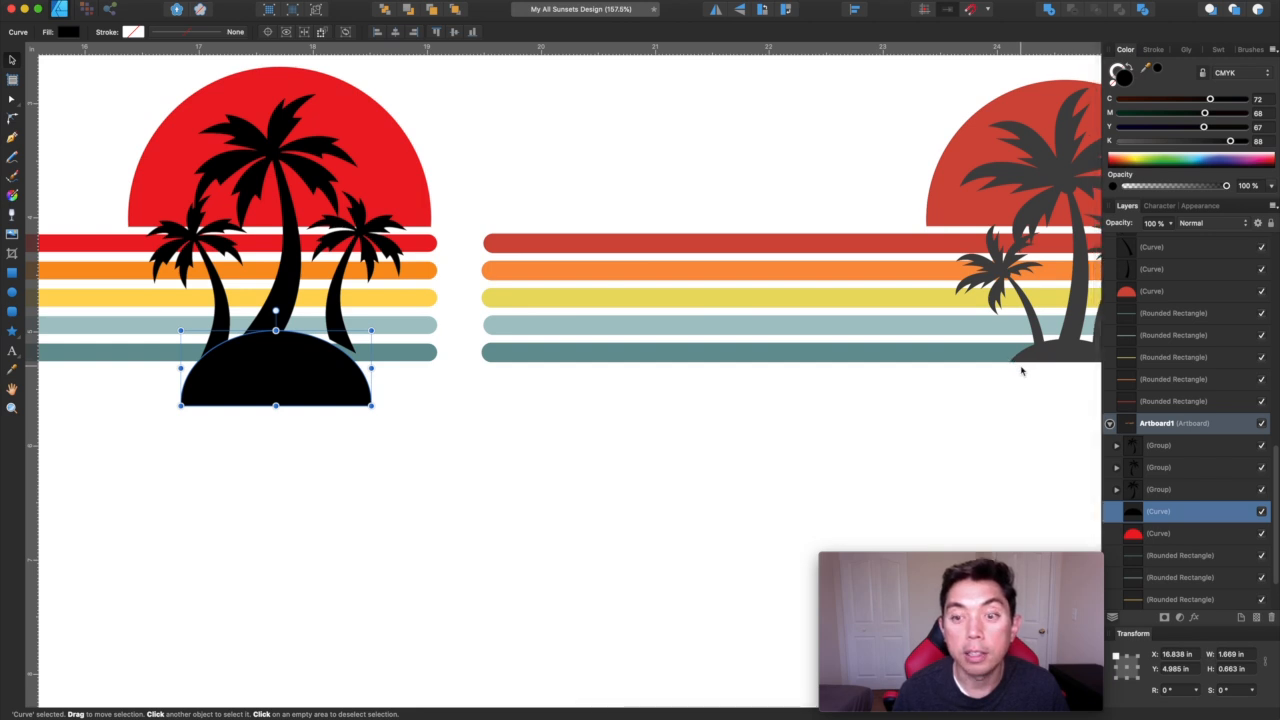
pyautogui.hscroll(-4, 1020, 366)
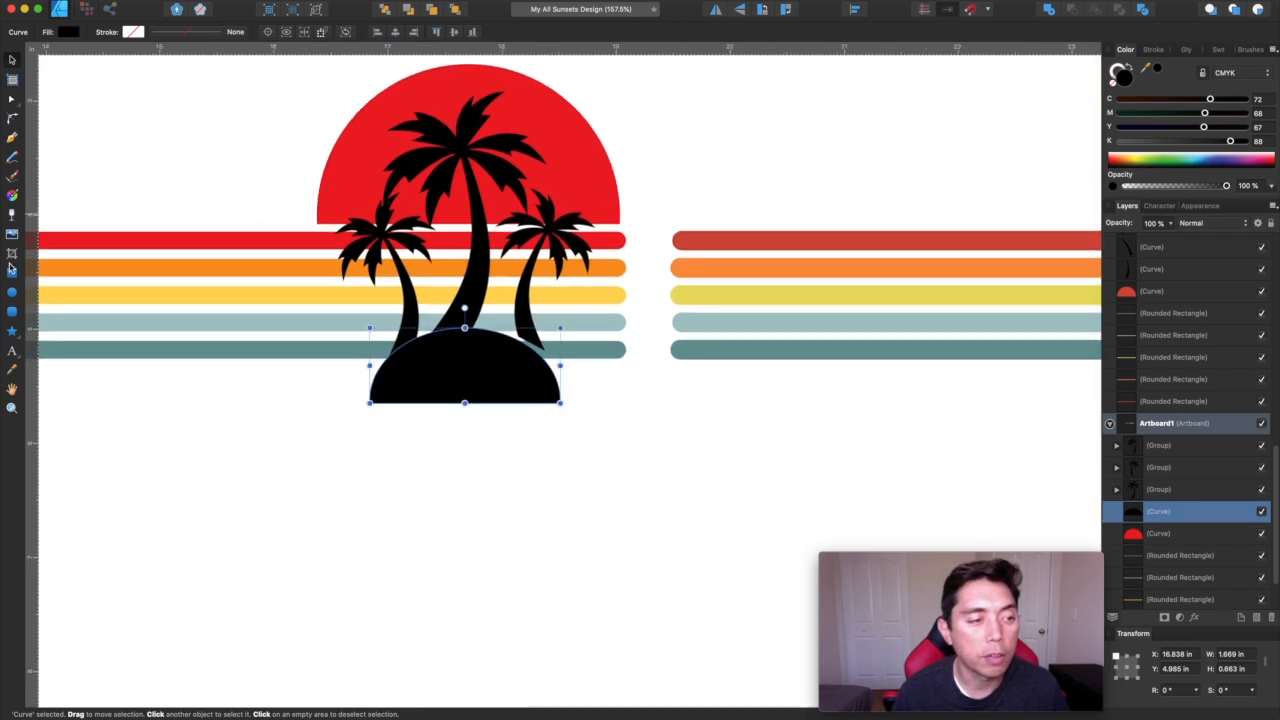
pyautogui.click(12, 272)
pyautogui.moveTo(638, 466); pyautogui.dragTo(282, 358)
pyautogui.click(12, 61)
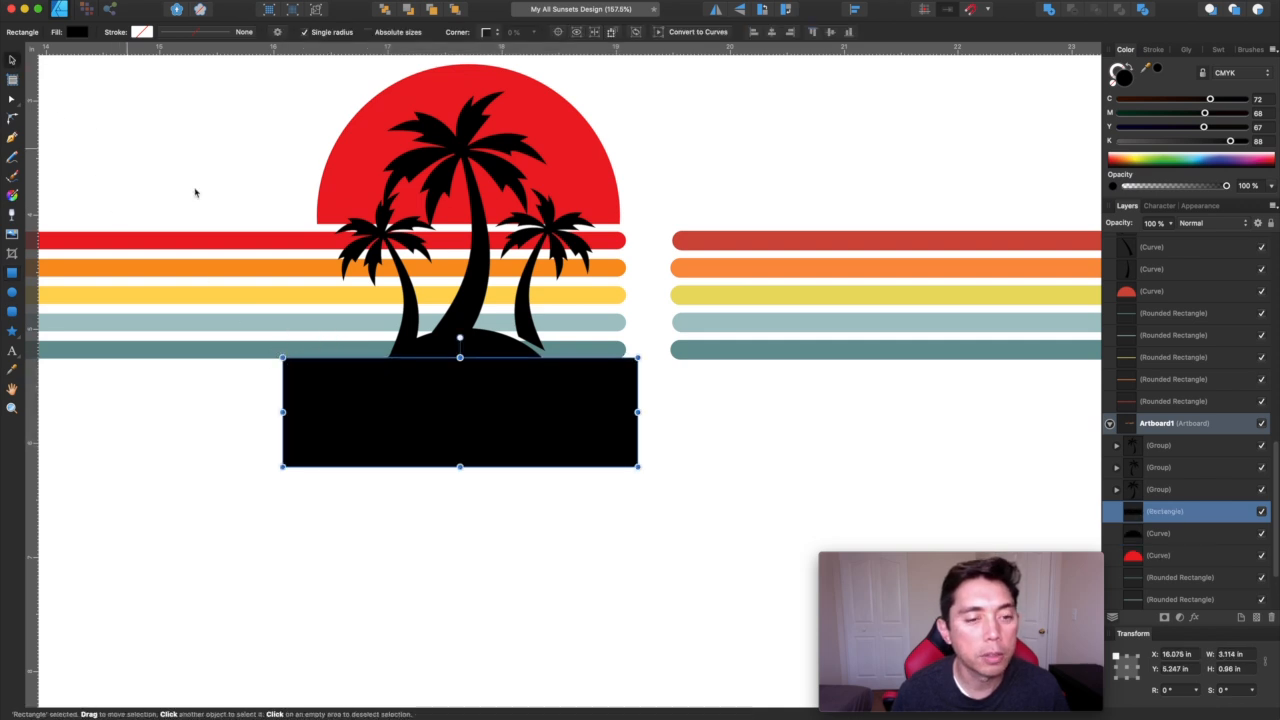
pyautogui.keyDown('shift'); pyautogui.click(486, 343); pyautogui.keyUp('shift')
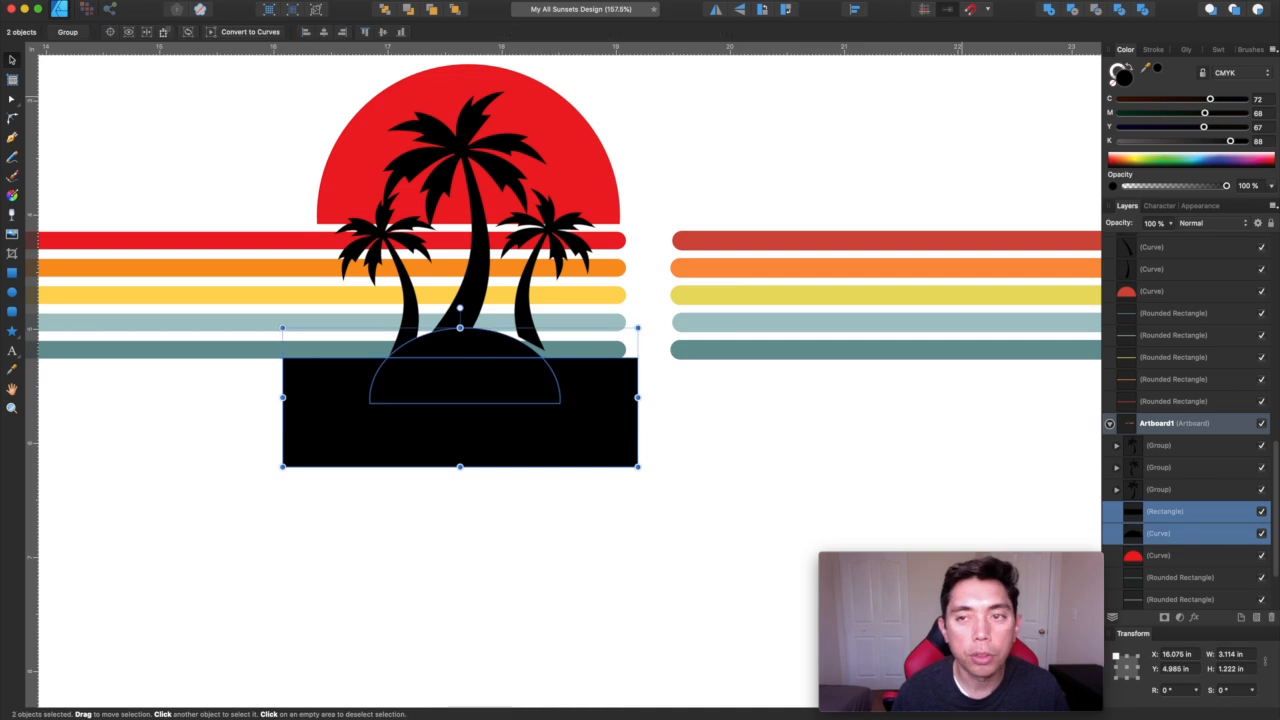
pyautogui.click(1070, 10)
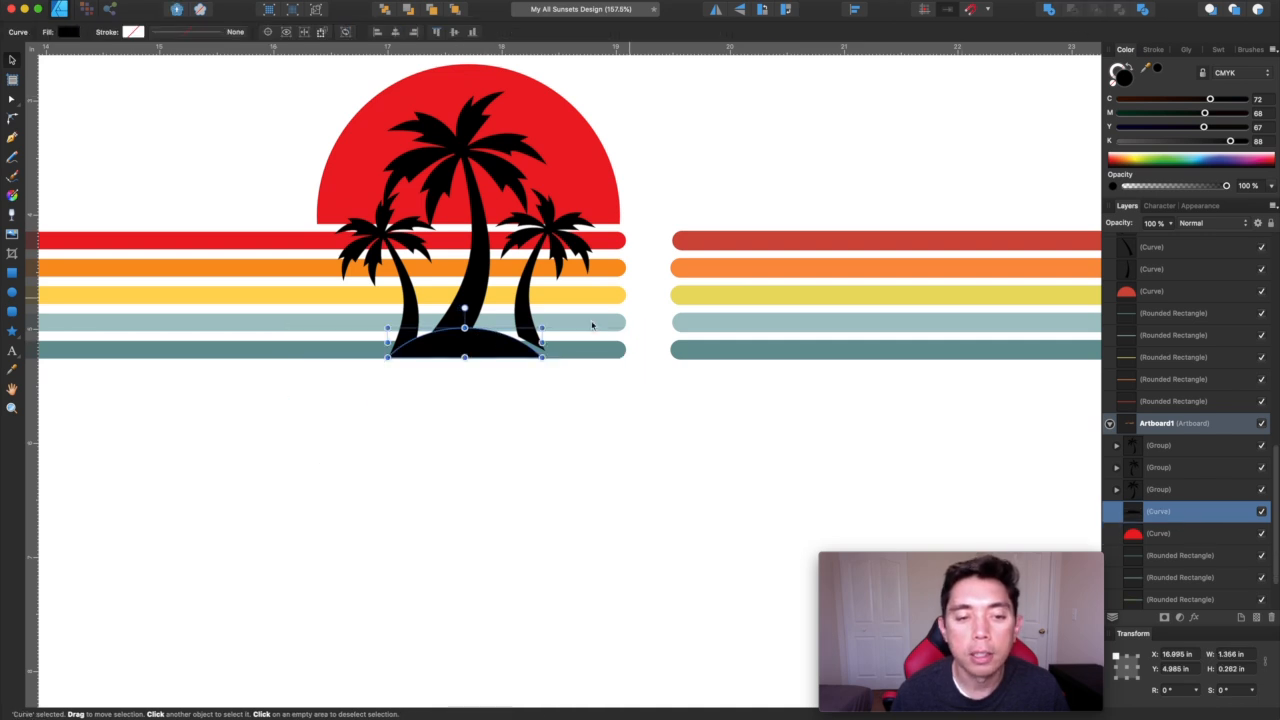
pyautogui.click(410, 423)
# - Reshape the left small palm's trunk by moving its base node inward onto the mound and adjusting the trunk's curve
pyautogui.scroll(2, 528, 291)
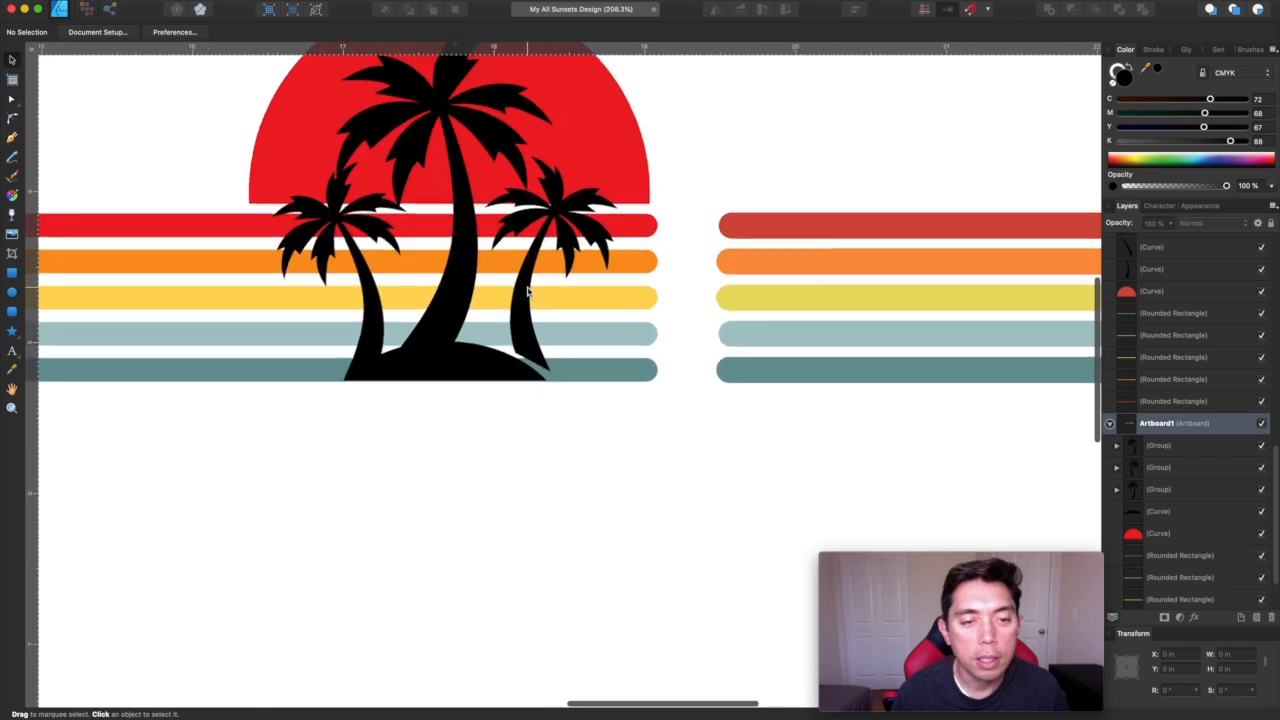
pyautogui.click(518, 368)
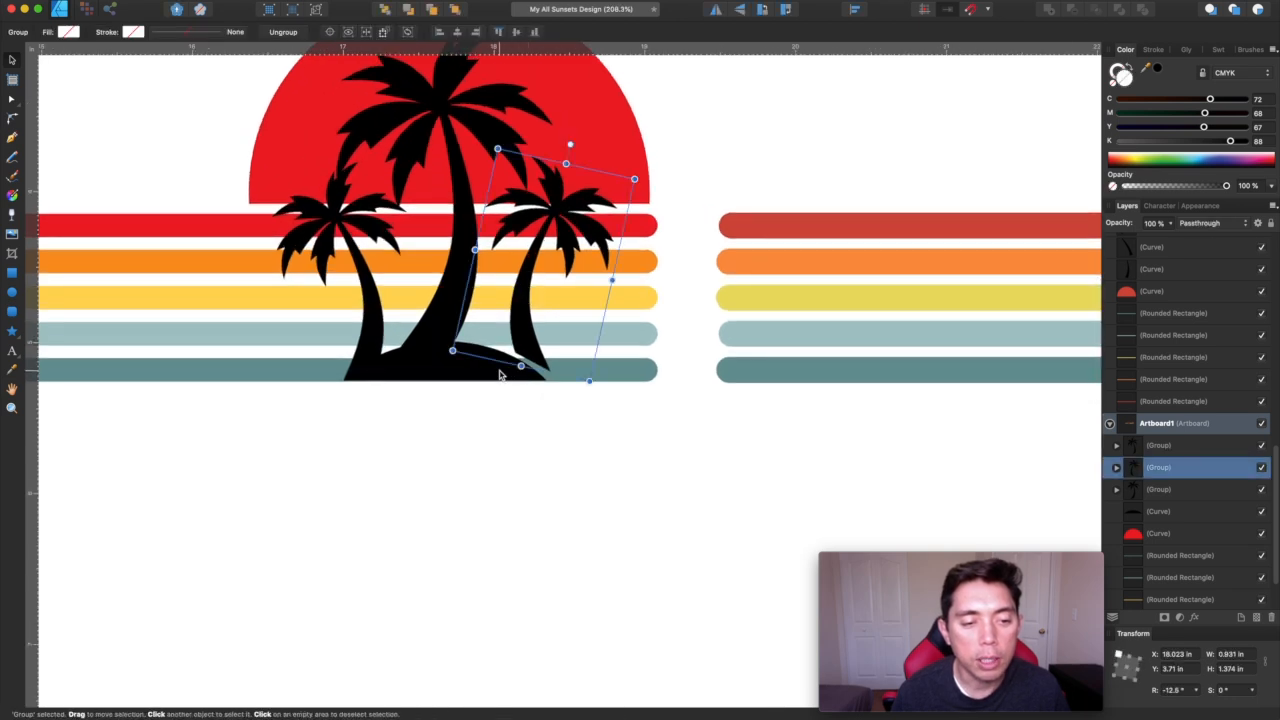
pyautogui.click(367, 345)
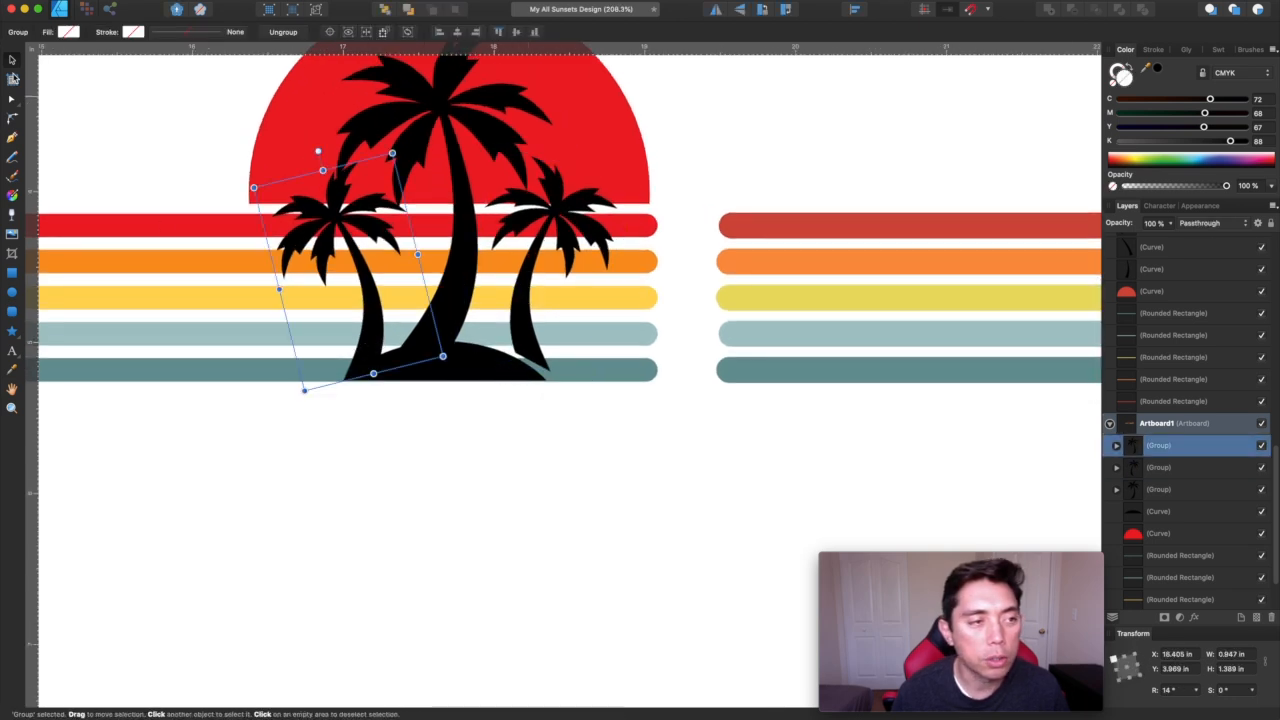
pyautogui.click(12, 99)
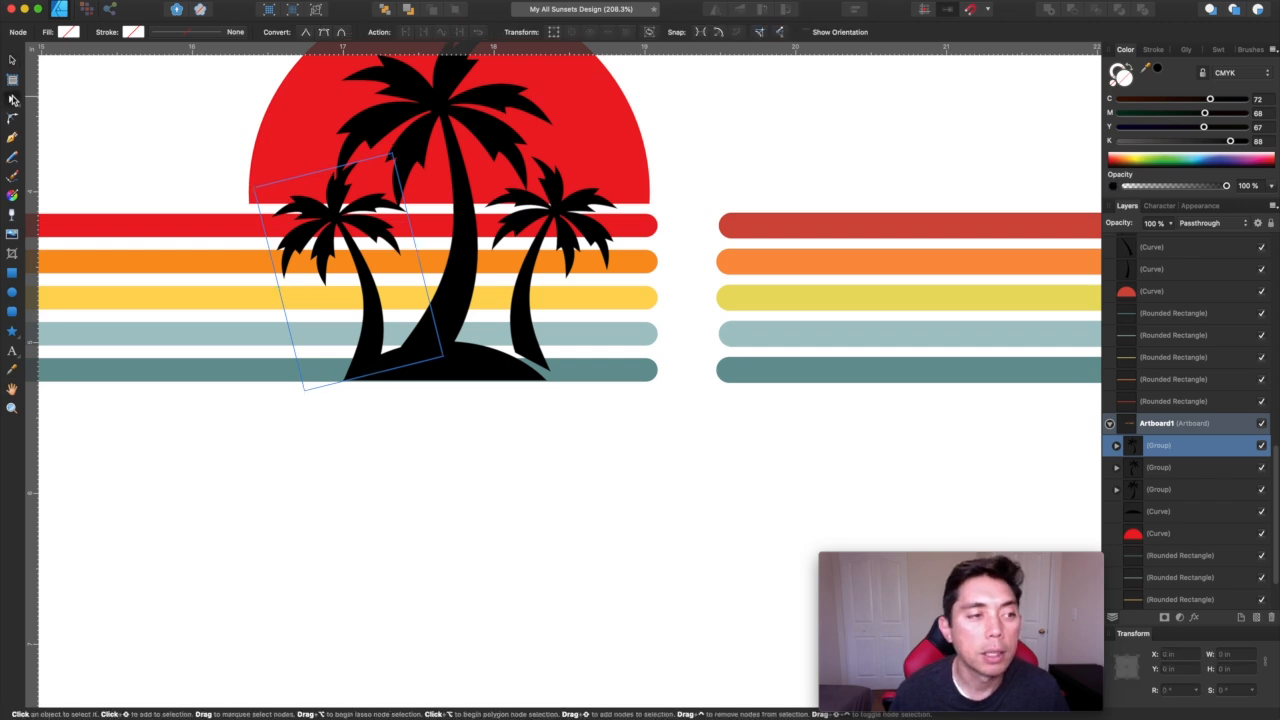
pyautogui.click(367, 345)
pyautogui.click(393, 354)
pyautogui.moveTo(343, 380); pyautogui.dragTo(362, 370)
pyautogui.click(363, 300)
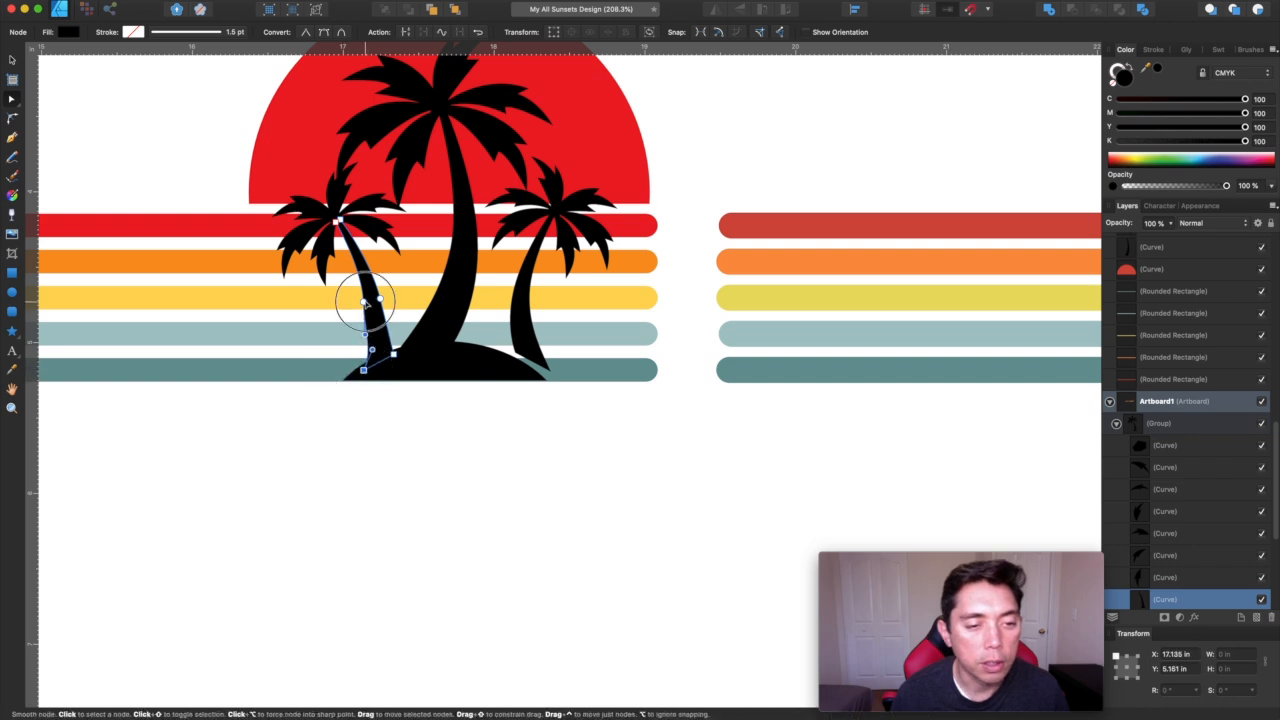
pyautogui.moveTo(366, 336); pyautogui.dragTo(369, 335)
# - Reshape the right small palm's trunk so its base nodes sit on the mound and the trunk leans inward
pyautogui.click(516, 346)
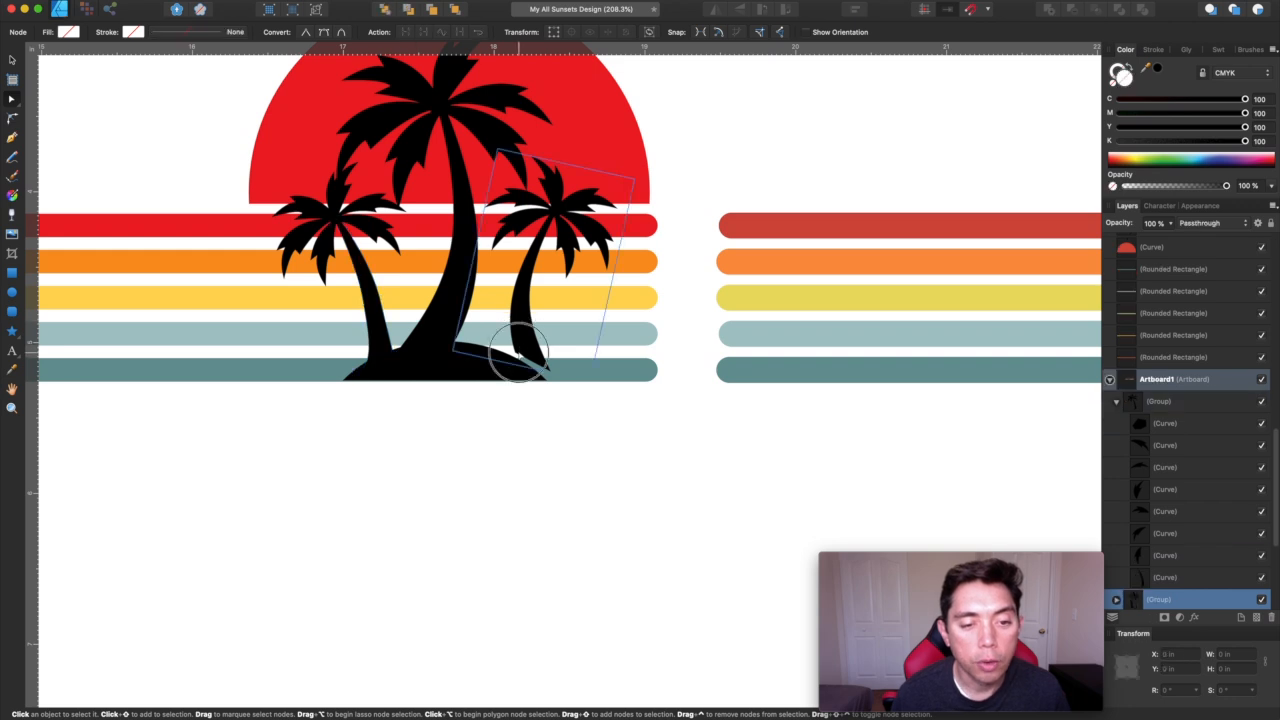
pyautogui.click(514, 356)
pyautogui.moveTo(514, 354); pyautogui.dragTo(519, 257)
pyautogui.click(550, 372)
pyautogui.click(531, 446)
# - Draw a black rectangle about 7.19 by 8.62 in over the recreated sunset and send it to the back as a background
pyautogui.scroll(-5, 533, 448)
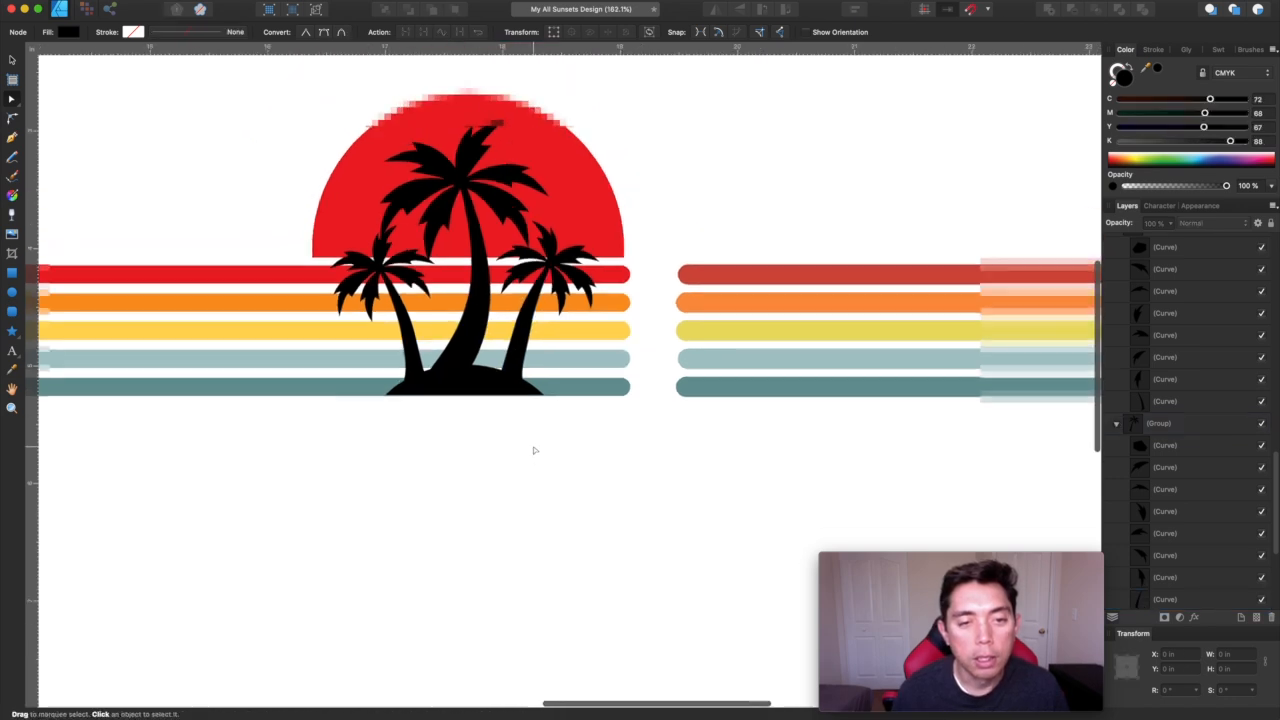
pyautogui.scroll(-1, 534, 450)
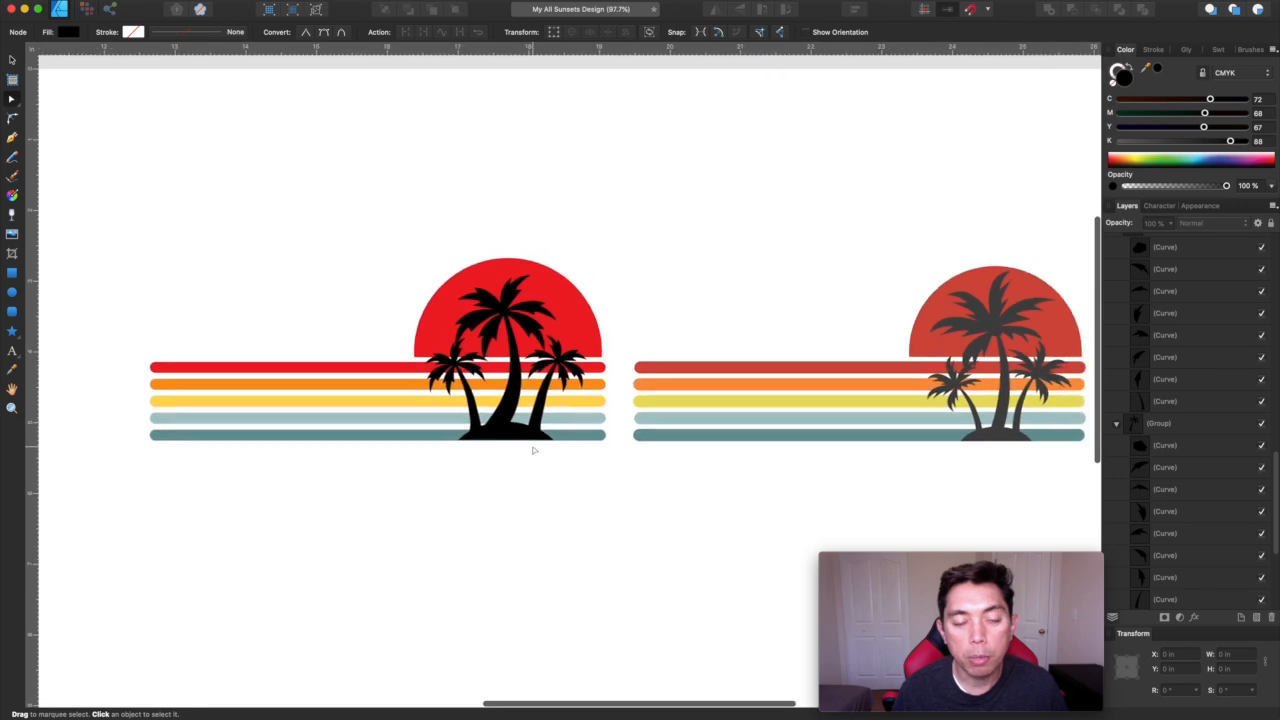
pyautogui.hscroll(-2, 533, 450)
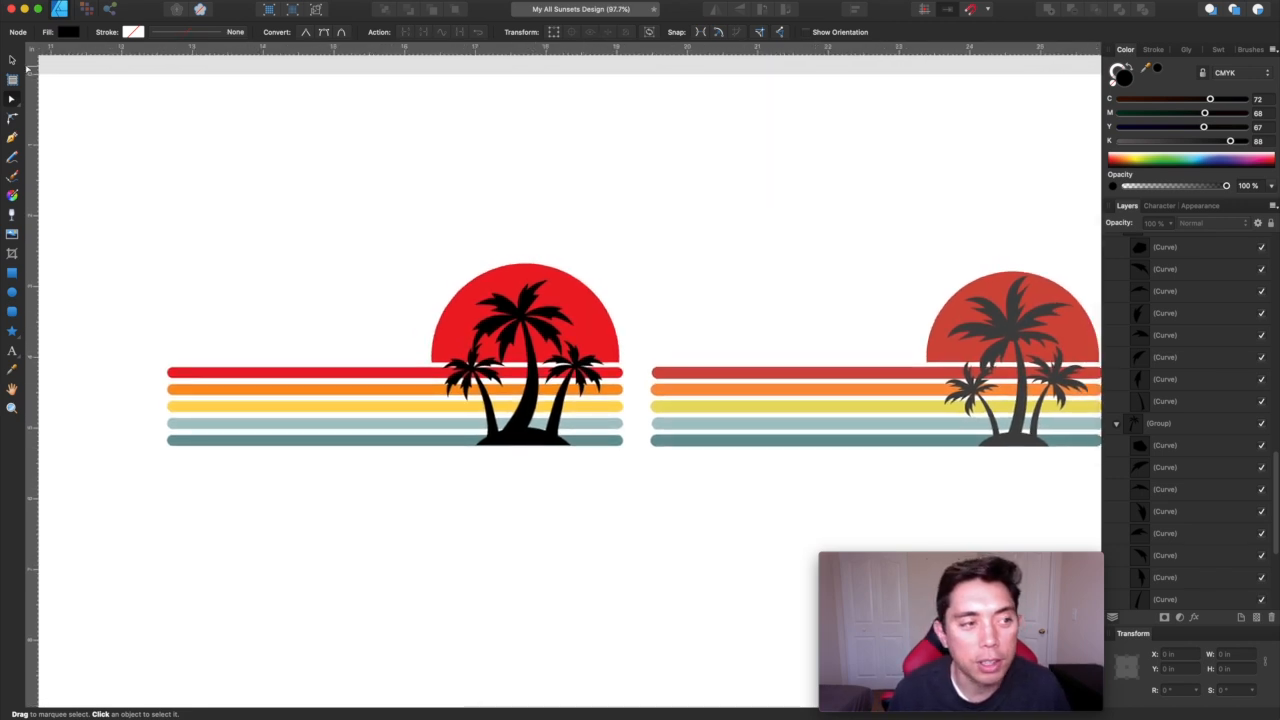
pyautogui.click(11, 60)
pyautogui.scroll(-2, 552, 168)
pyautogui.hscroll(-2, 552, 168)
pyautogui.scroll(2, 552, 168)
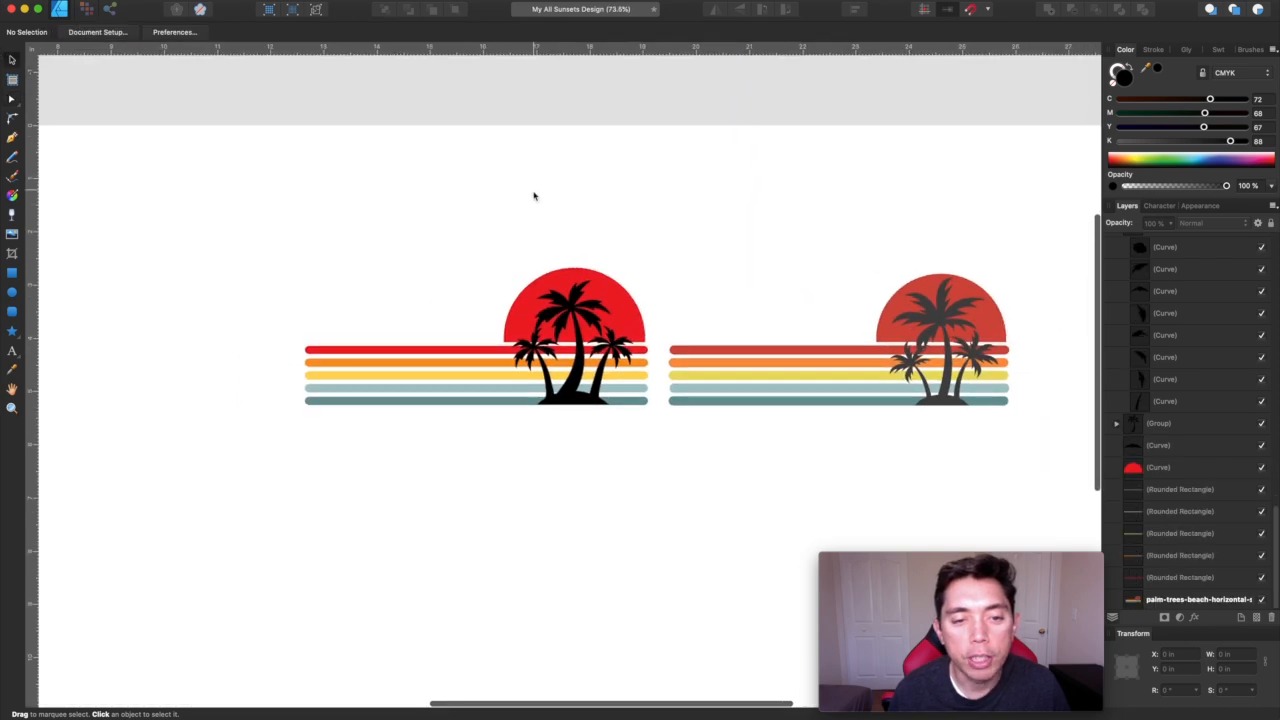
pyautogui.click(12, 273)
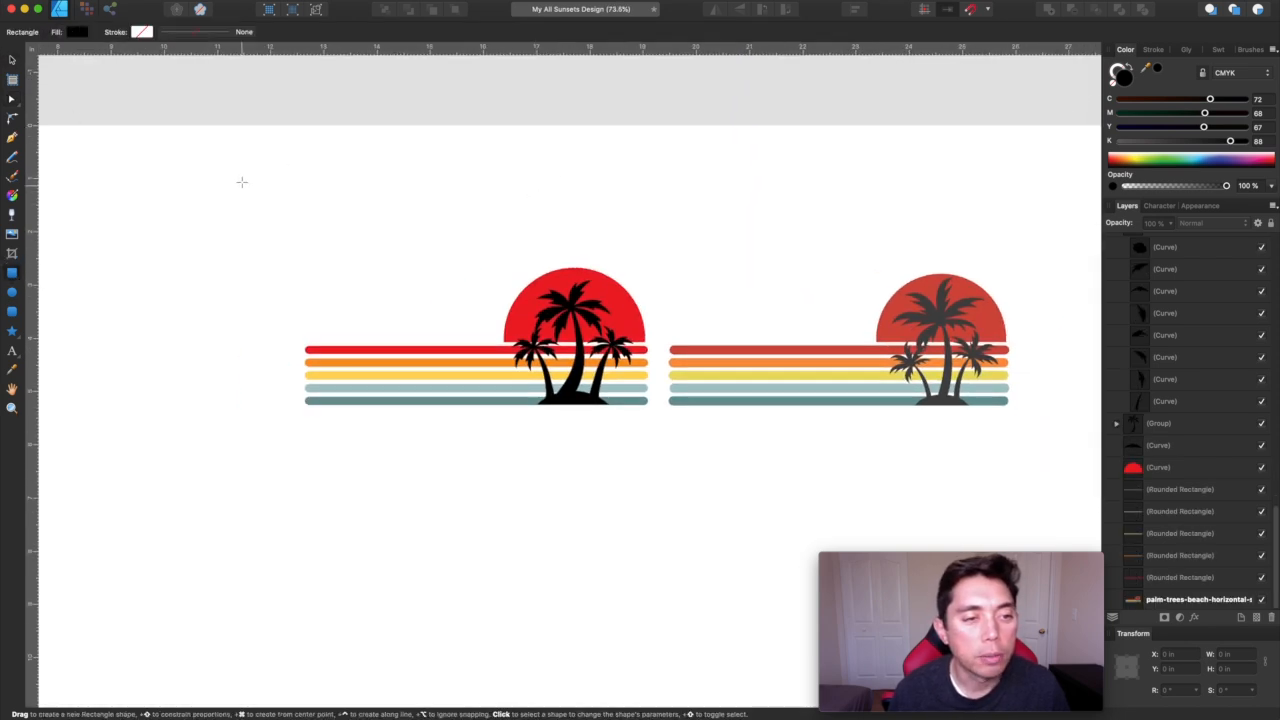
pyautogui.moveTo(278, 142); pyautogui.dragTo(660, 596)
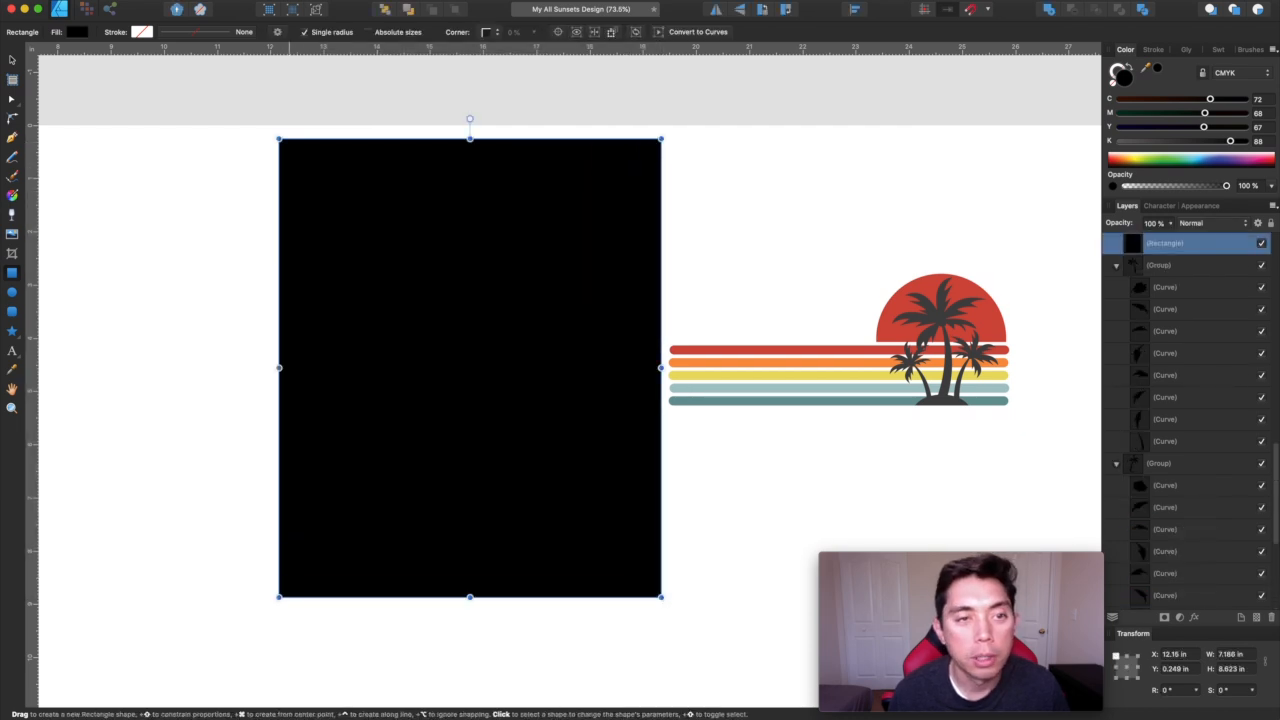
pyautogui.click(384, 9)
# - Move the black mound down slightly to Y 4.995 in so it covers the lowest stripe's bottom edge
pyautogui.scroll(5, 682, 525)
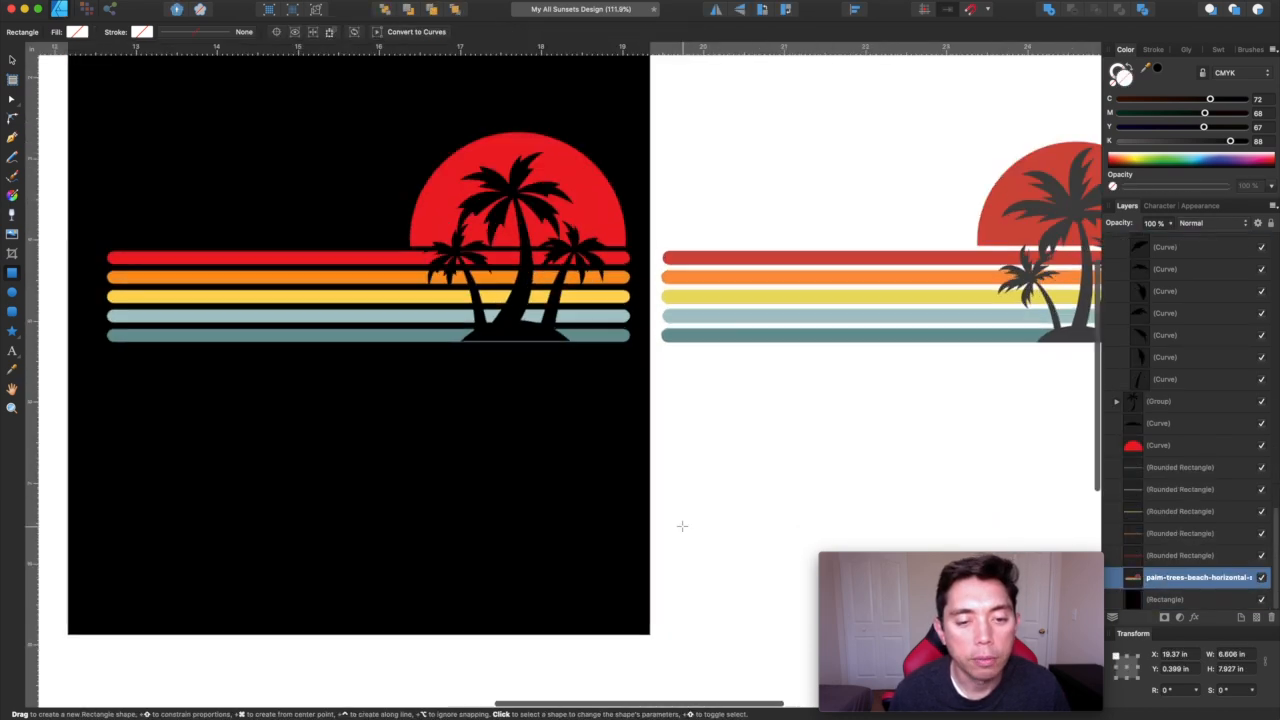
pyautogui.hscroll(-1, 688, 483)
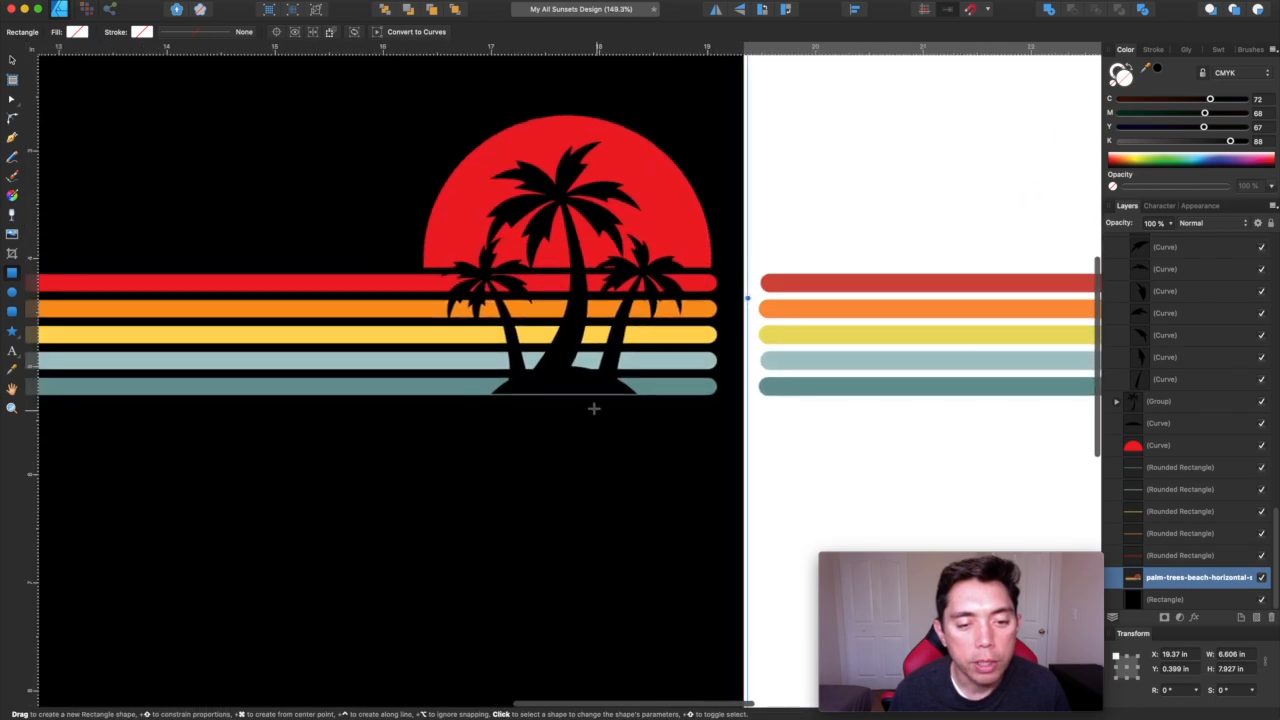
pyautogui.click(12, 60)
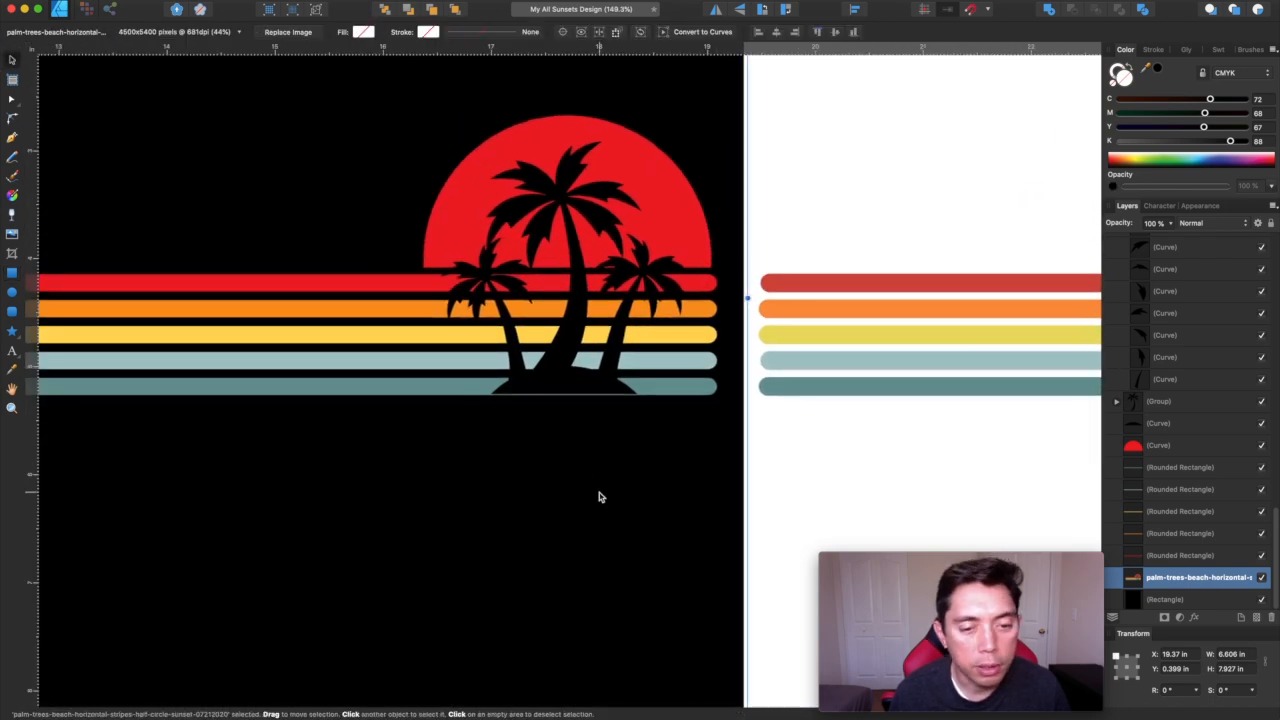
pyautogui.scroll(5, 600, 497)
pyautogui.scroll(5, 429, 257)
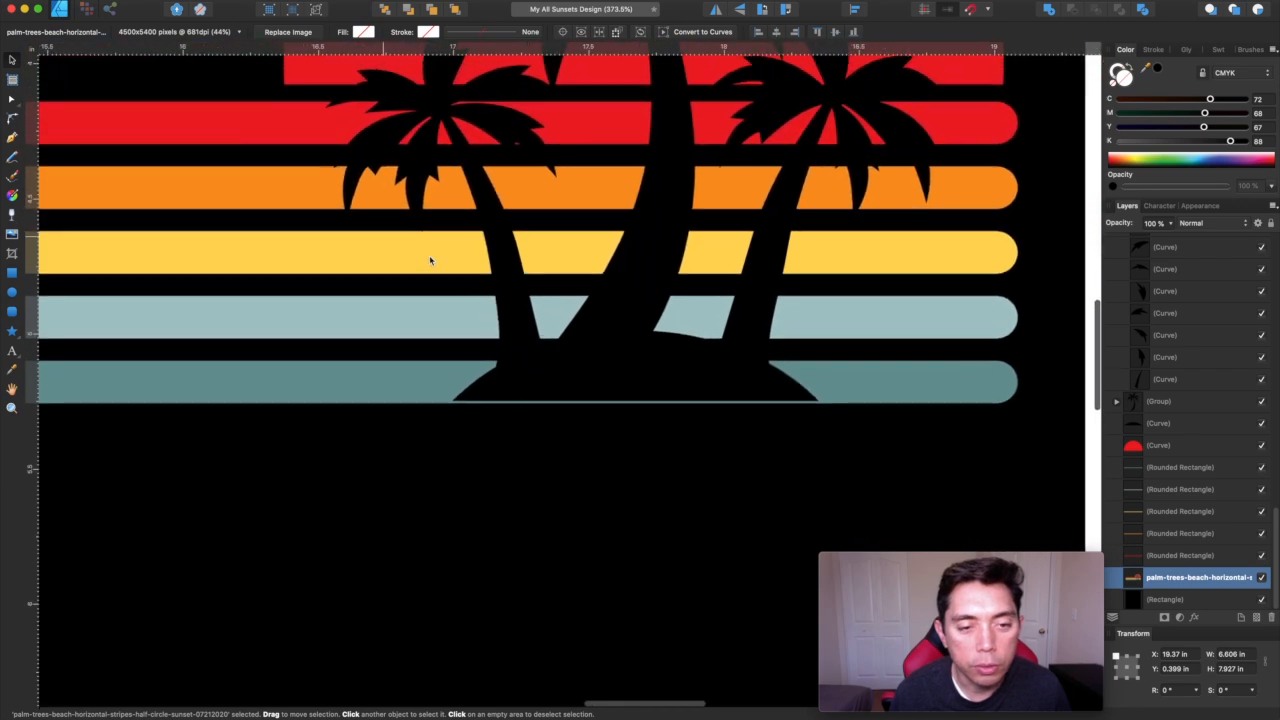
pyautogui.click(655, 376)
pyautogui.moveTo(716, 389); pyautogui.dragTo(717, 392)
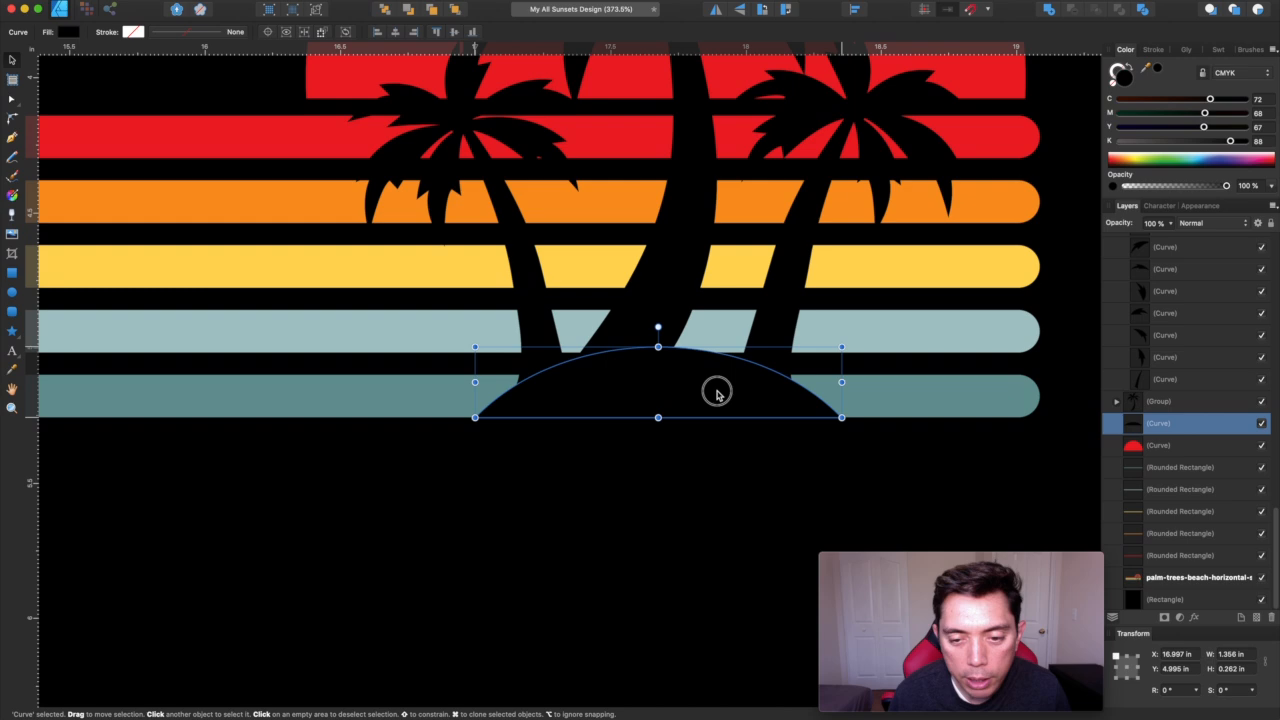
pyautogui.click(666, 451)
# - Ungroup the large central palm and merge its eight curves into a single shape with the Add operation
pyautogui.scroll(2, 670, 457)
pyautogui.scroll(-3, 670, 457)
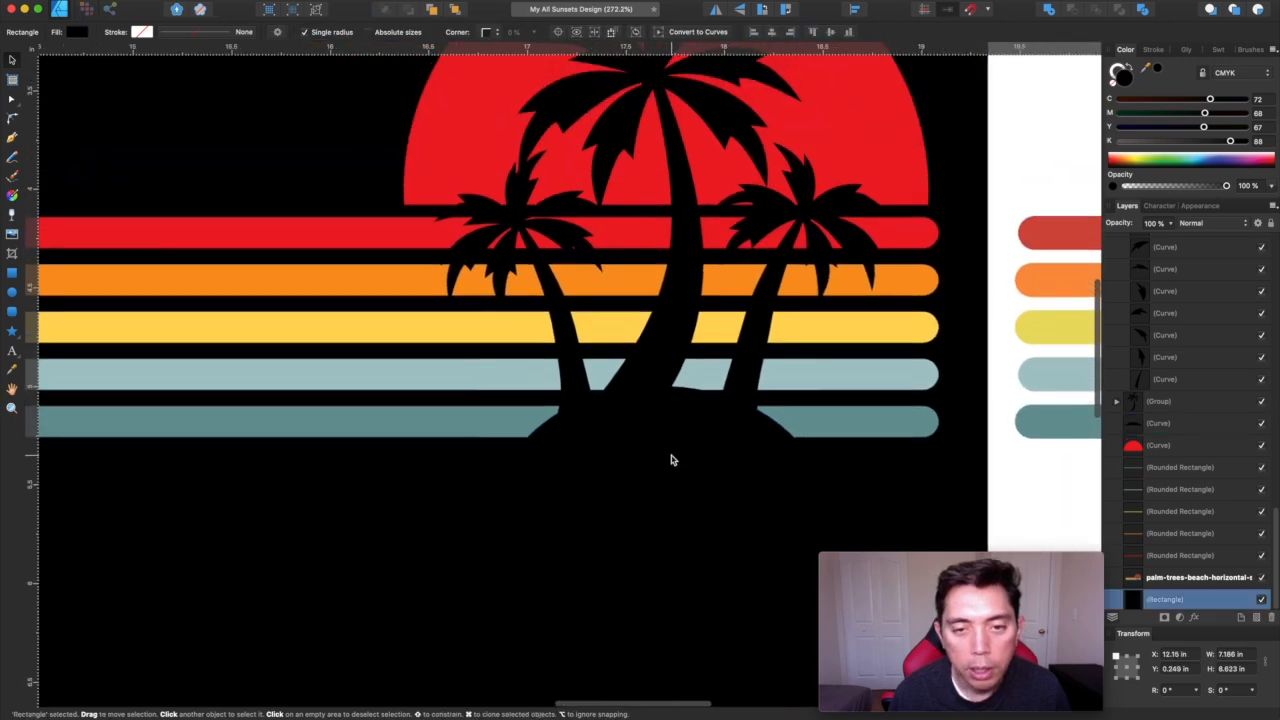
pyautogui.scroll(5, 670, 460)
pyautogui.scroll(-4, 670, 461)
pyautogui.scroll(3, 668, 458)
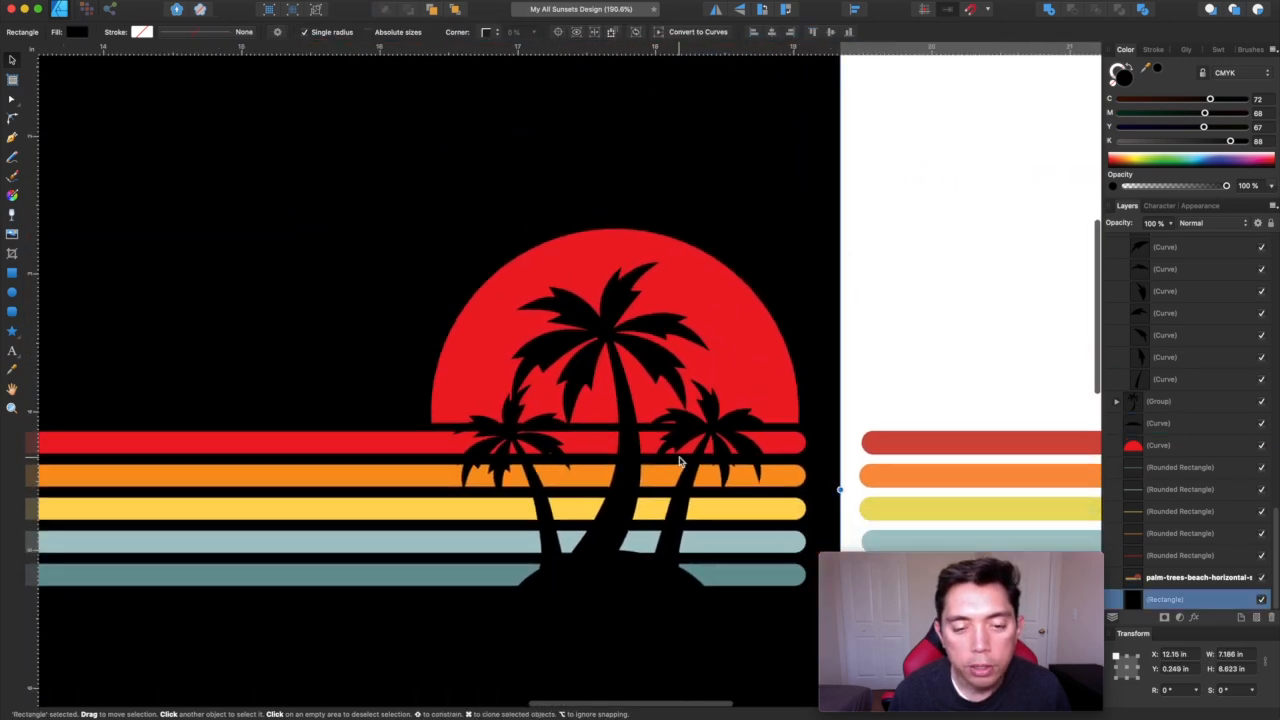
pyautogui.click(637, 347)
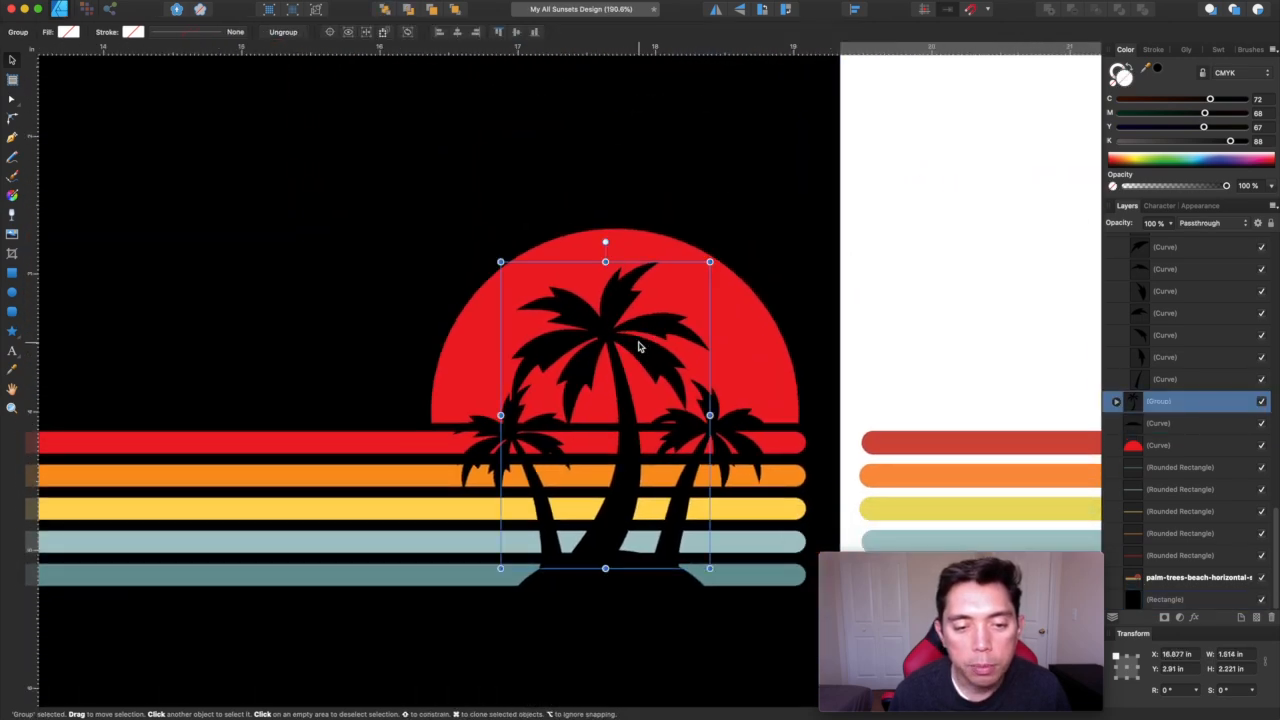
pyautogui.click(283, 32)
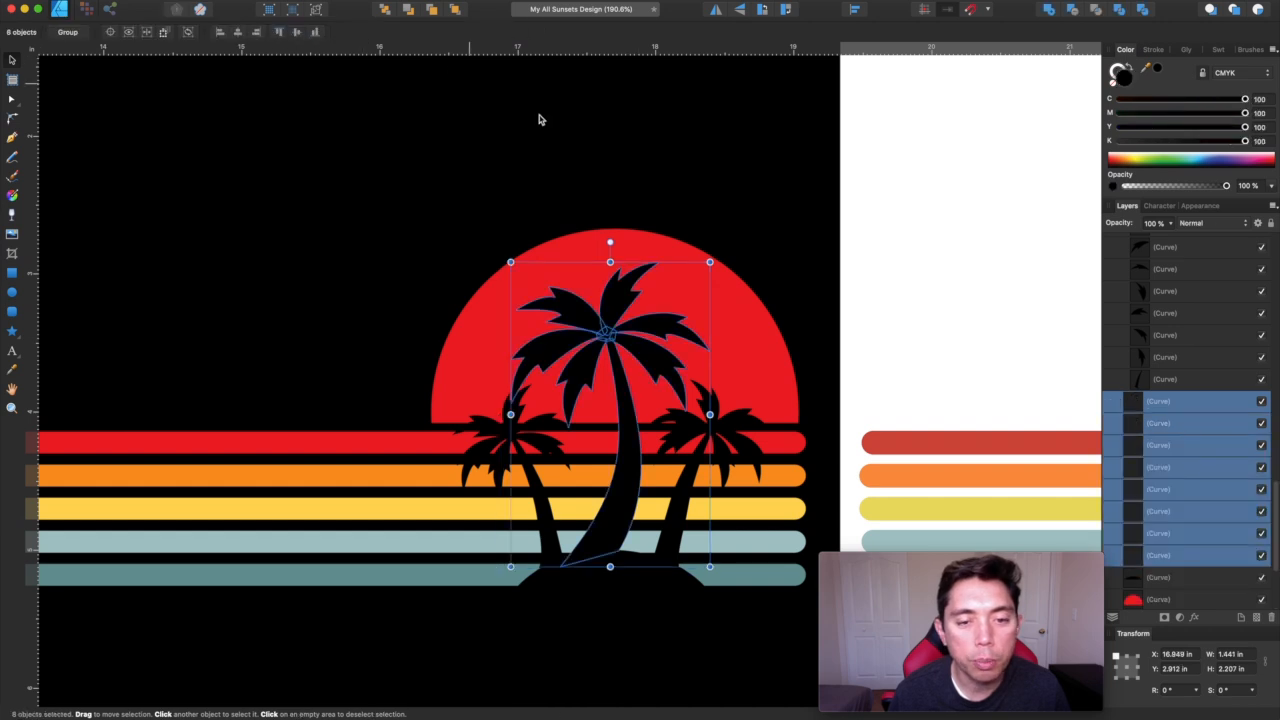
pyautogui.click(1048, 10)
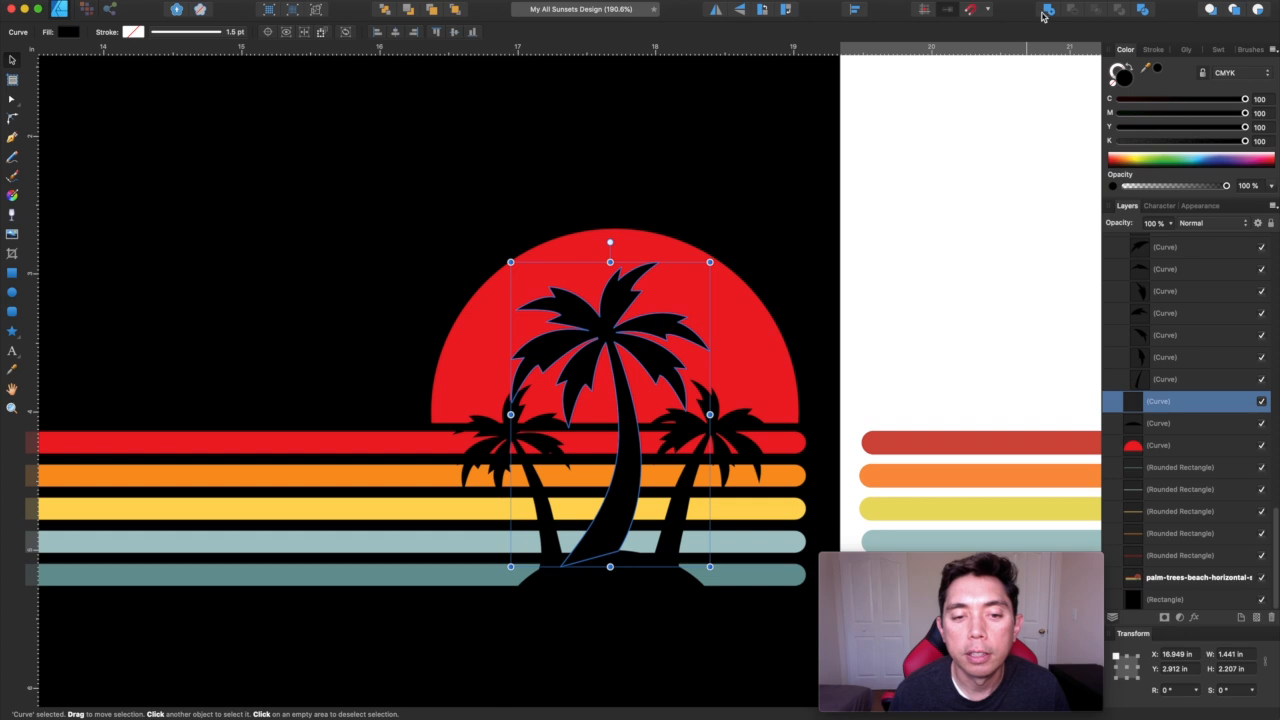
# - Ungroup each of the two small palms and merge each one's curves into a single shape with the Add operation
pyautogui.scroll(-3, 703, 398)
pyautogui.click(718, 385)
pyautogui.click(290, 32)
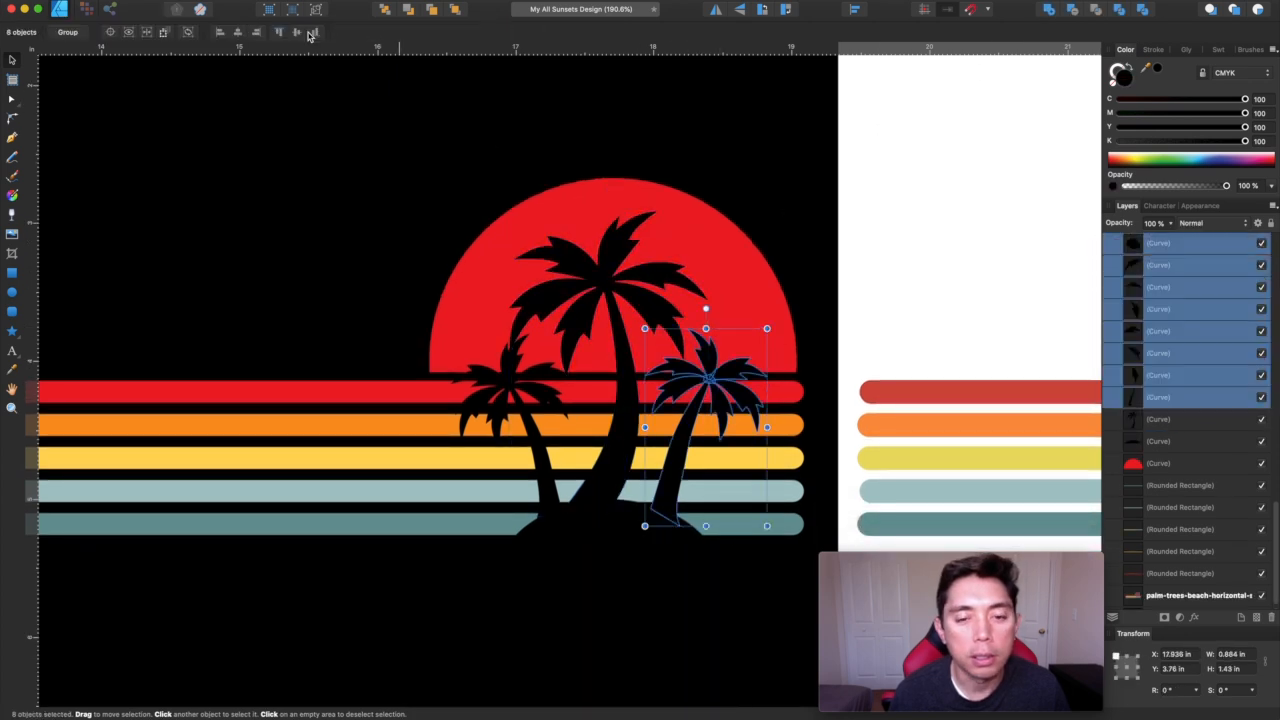
pyautogui.click(1048, 10)
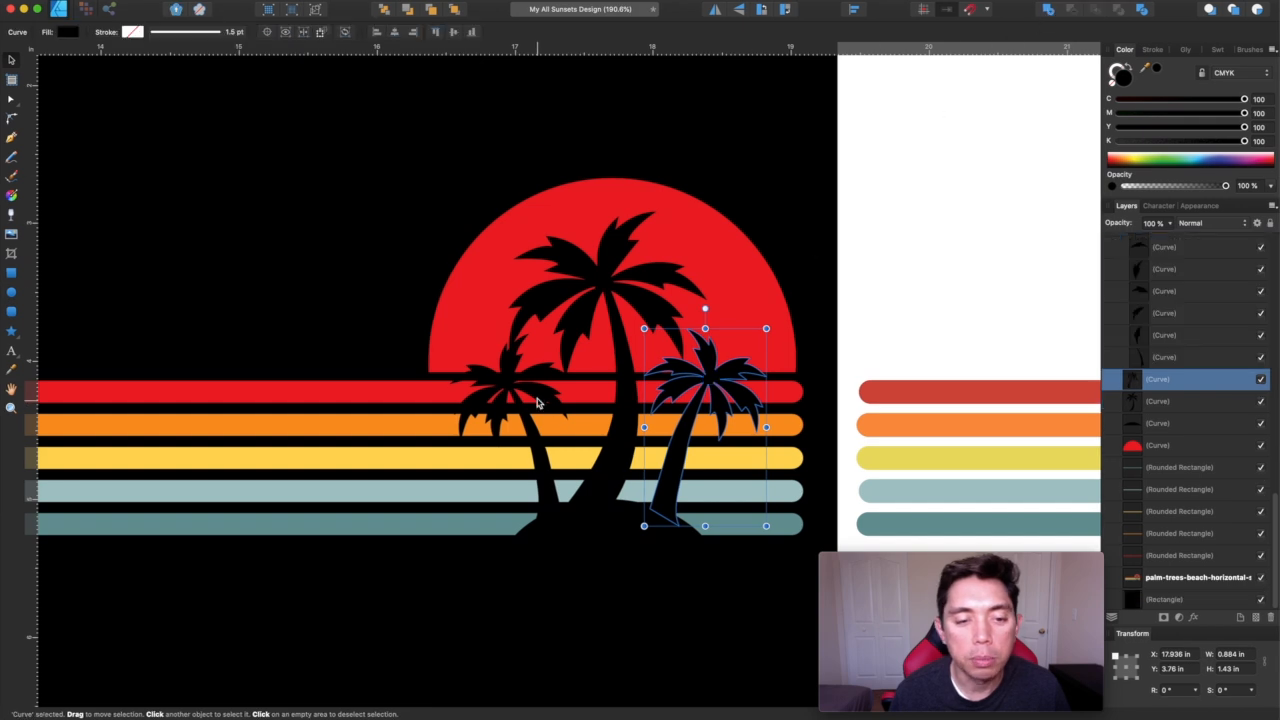
pyautogui.click(538, 408)
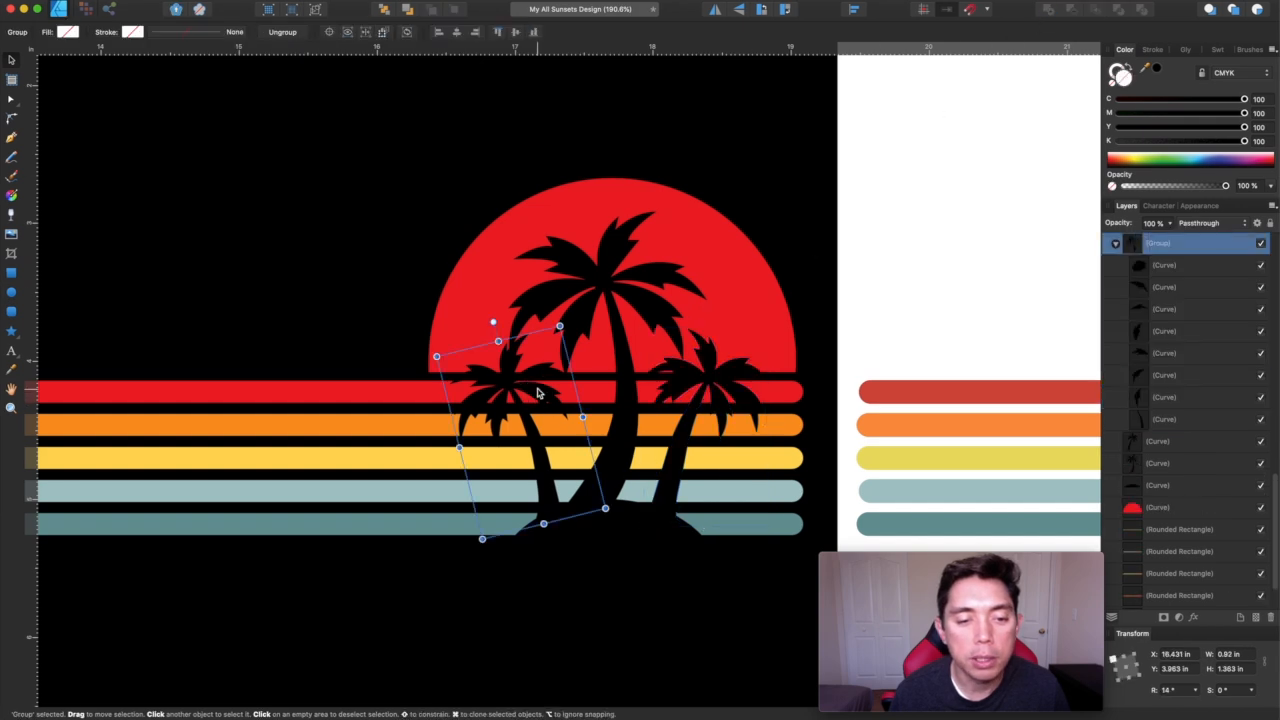
pyautogui.click(283, 32)
pyautogui.click(1048, 10)
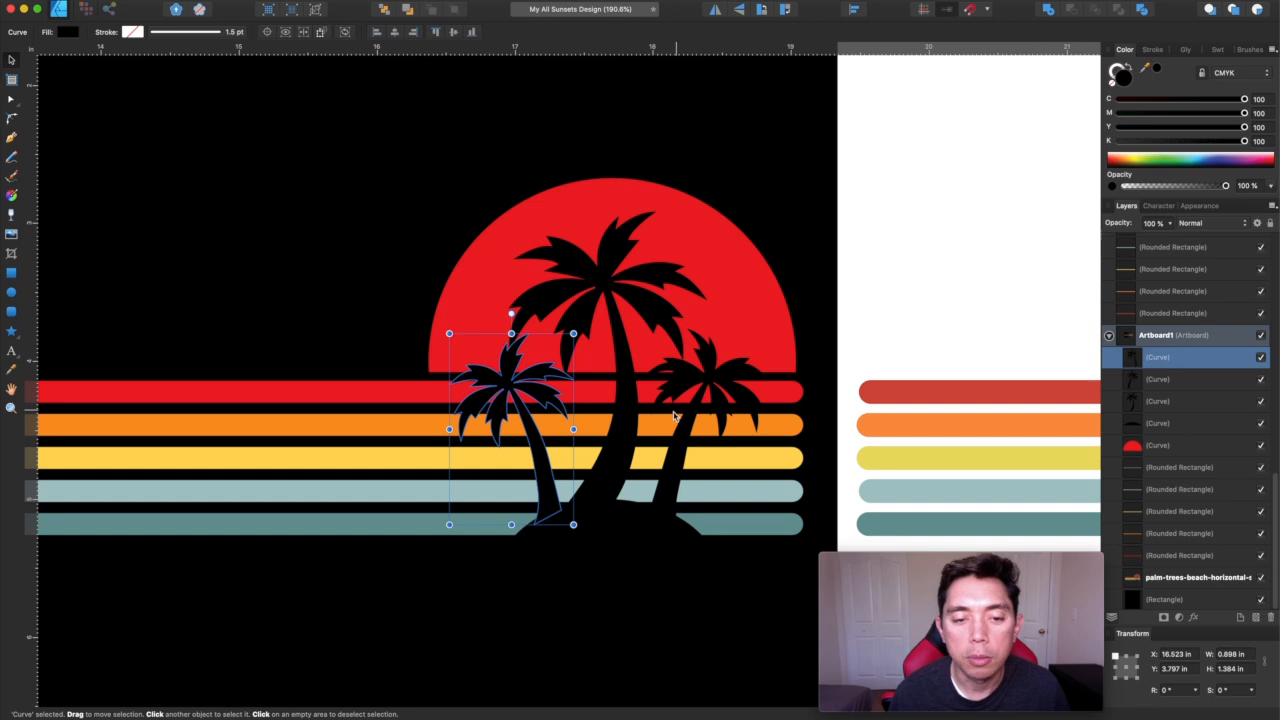
# - Combine the three palms and the black mound into one silhouette with the Add operation
pyautogui.click(621, 405)
pyautogui.keyDown('shift'); pyautogui.click(742, 385); pyautogui.keyUp('shift')
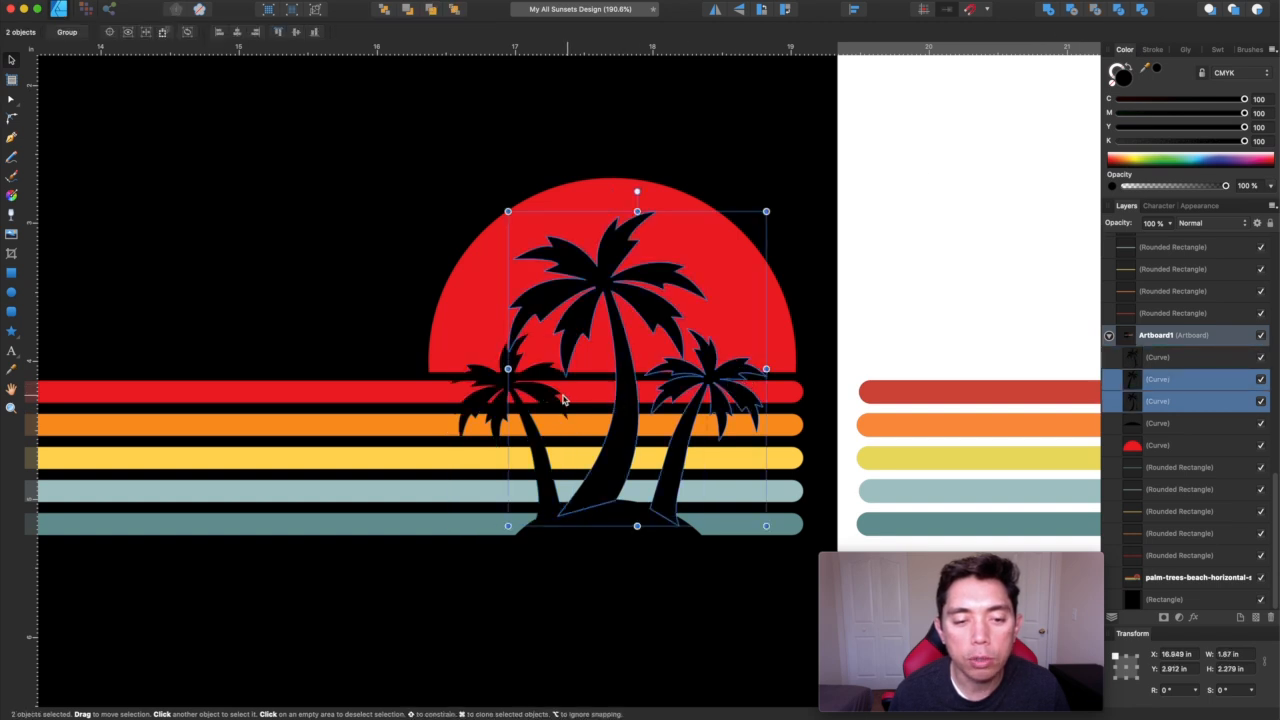
pyautogui.keyDown('shift'); pyautogui.click(540, 390); pyautogui.keyUp('shift')
pyautogui.keyDown('shift'); pyautogui.click(633, 522); pyautogui.keyUp('shift')
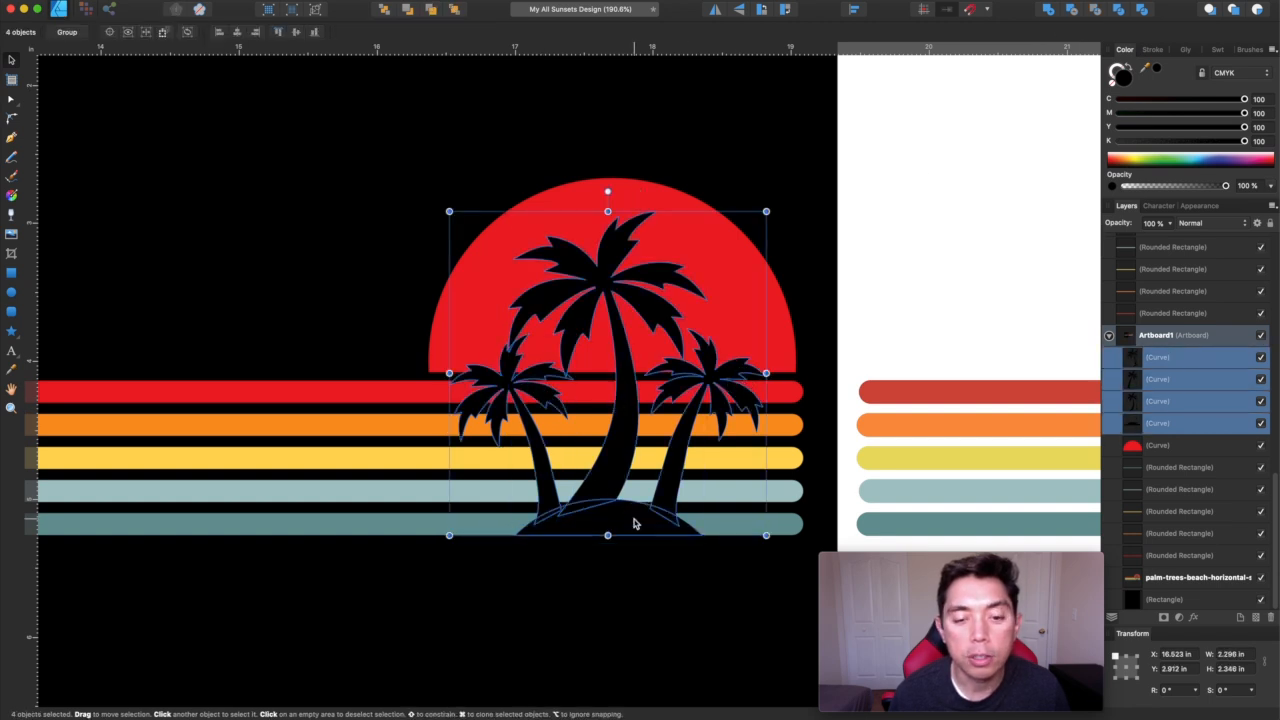
pyautogui.click(1048, 10)
pyautogui.moveTo(610, 387)
pyautogui.mouseDown()
pyautogui.moveTo(409, 280)
pyautogui.moveTo(471, 277)
pyautogui.moveTo(640, 337)
pyautogui.moveTo(624, 326)
pyautogui.moveTo(630, 393)
pyautogui.mouseUp()
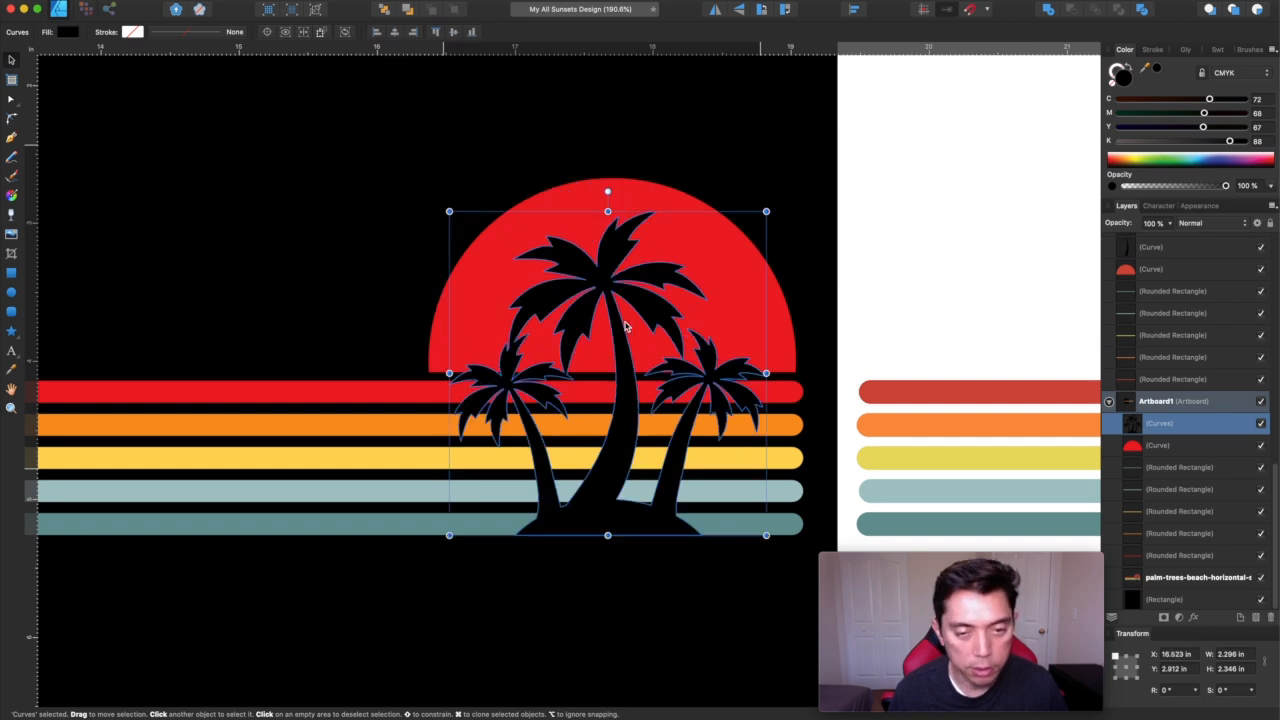
# - Duplicate the merged palm and mound silhouette five times in place
pyautogui.scroll(-2, 862, 264)
pyautogui.hscroll(-1, 862, 264)
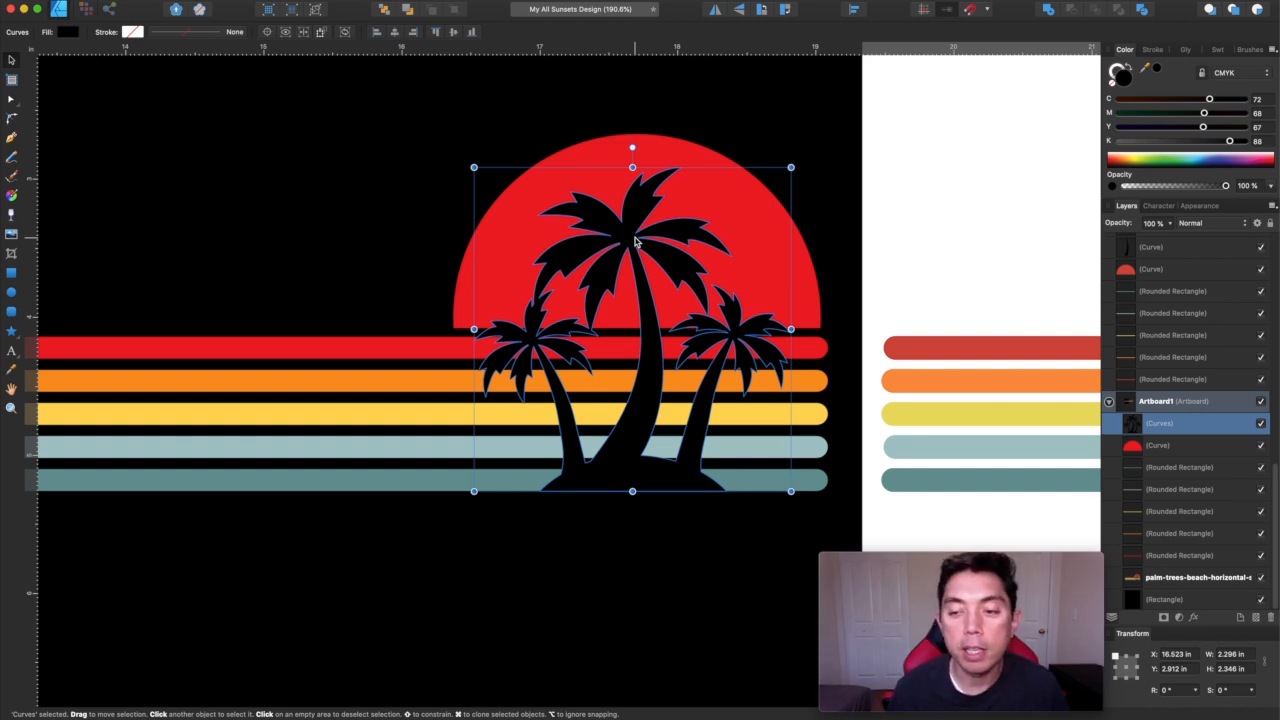
pyautogui.press('super+j')
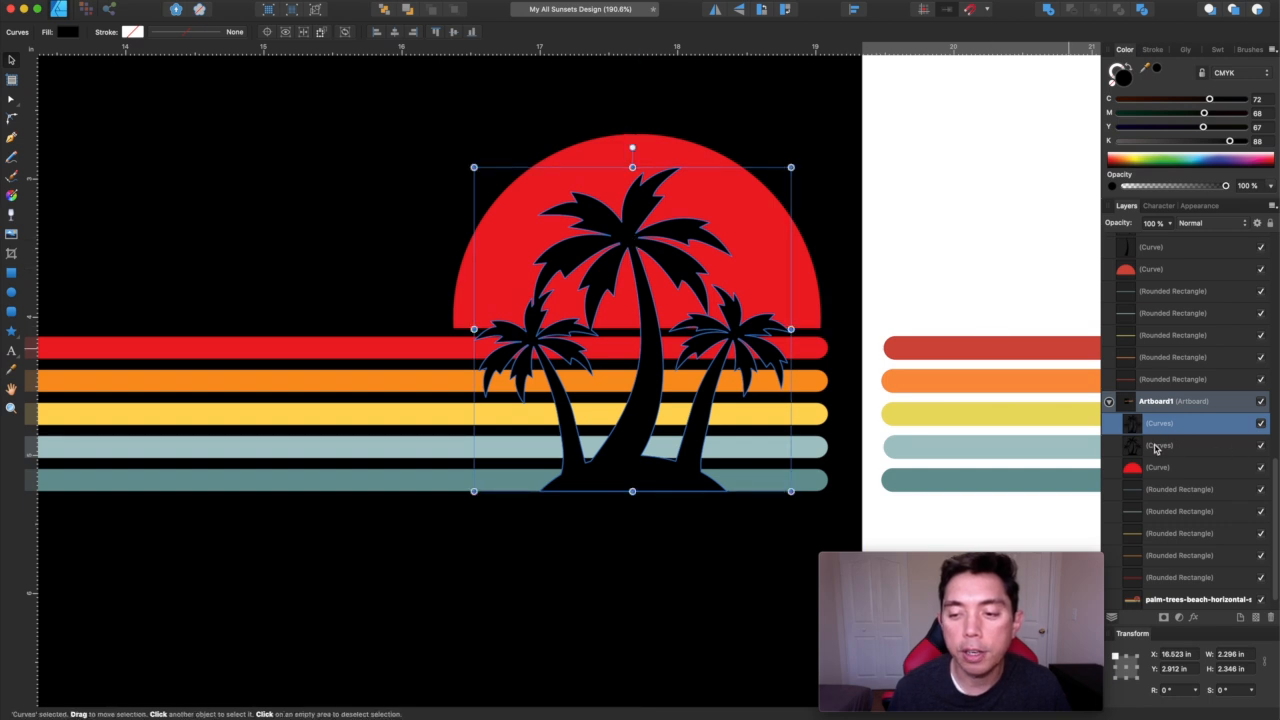
pyautogui.press('super+j')
pyautogui.press('super+j')
pyautogui.press('super+j')
pyautogui.press('super+j')
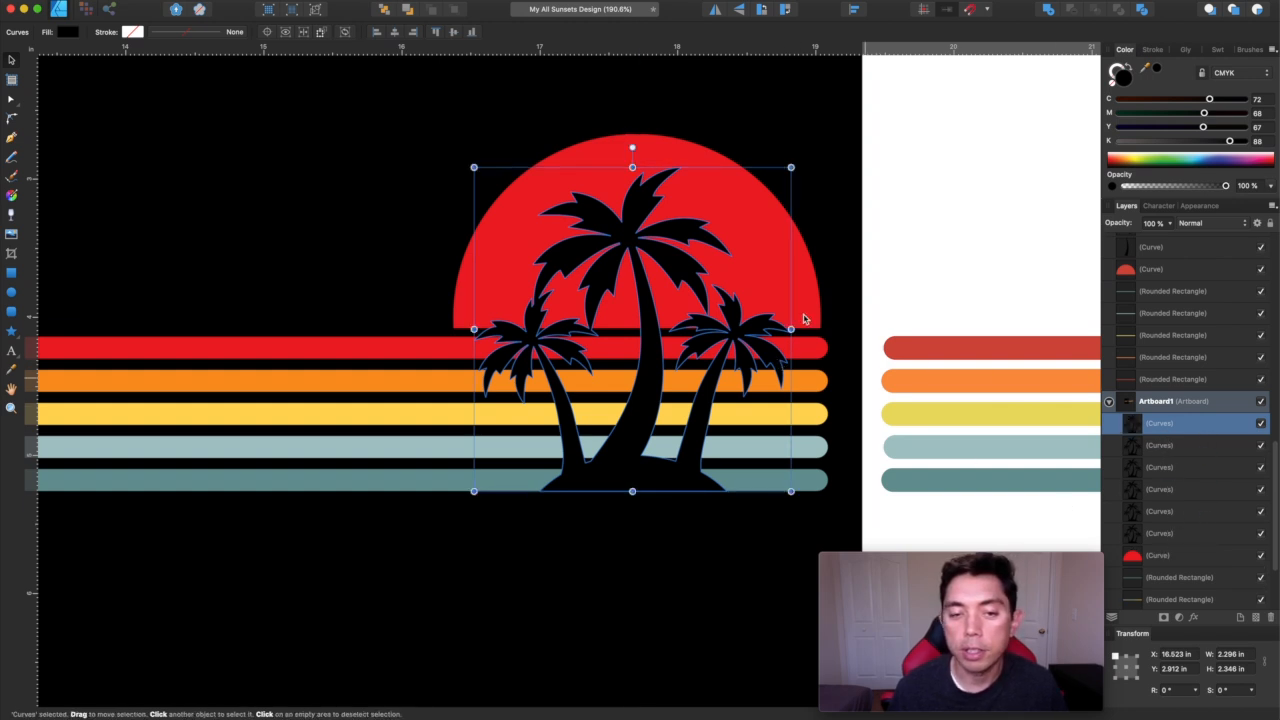
# - Cut the palm silhouette out of the red half sun by subtracting one of the stacked copies
pyautogui.click(906, 176)
pyautogui.click(668, 231)
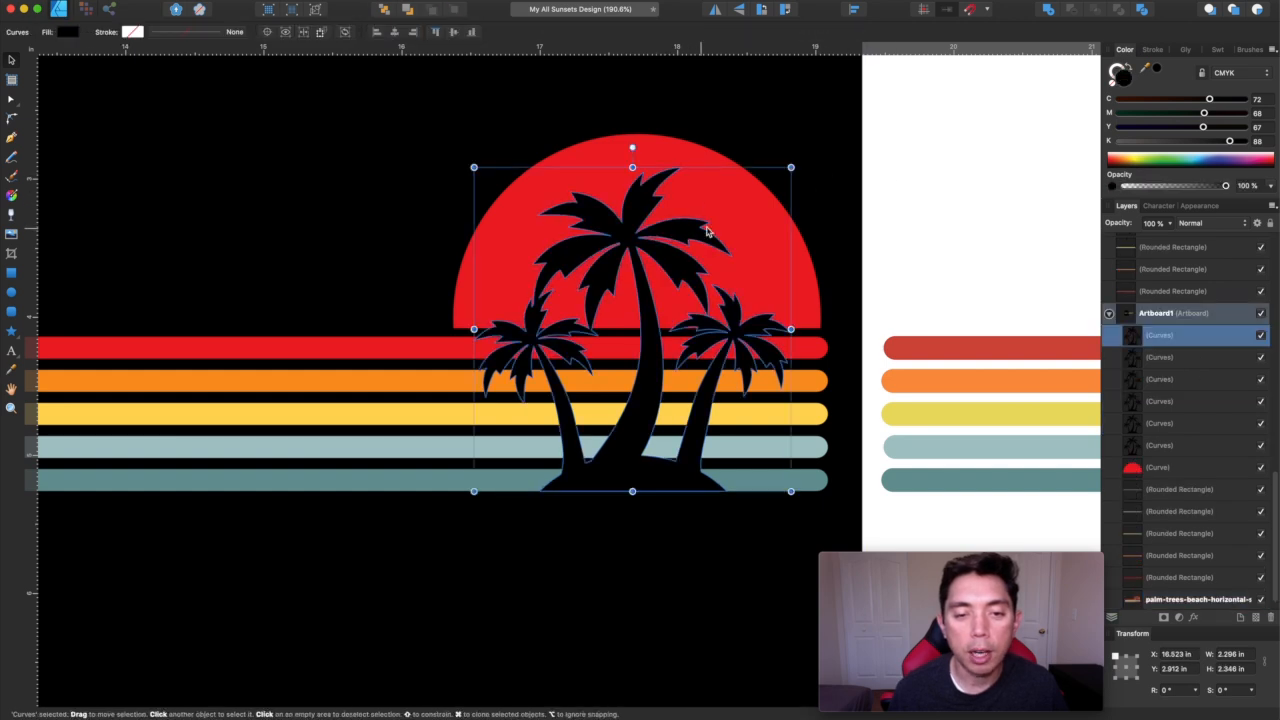
pyautogui.keyDown('shift'); pyautogui.click(737, 211); pyautogui.keyUp('shift')
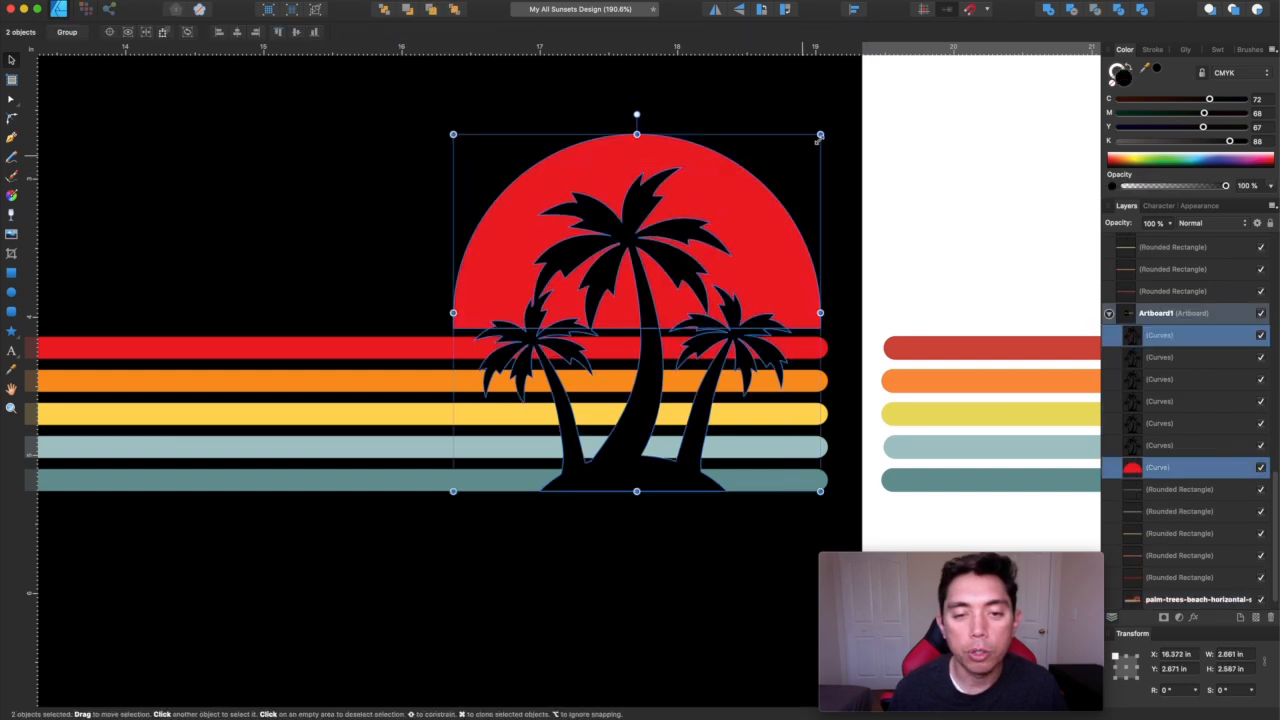
pyautogui.click(1074, 13)
pyautogui.click(980, 117)
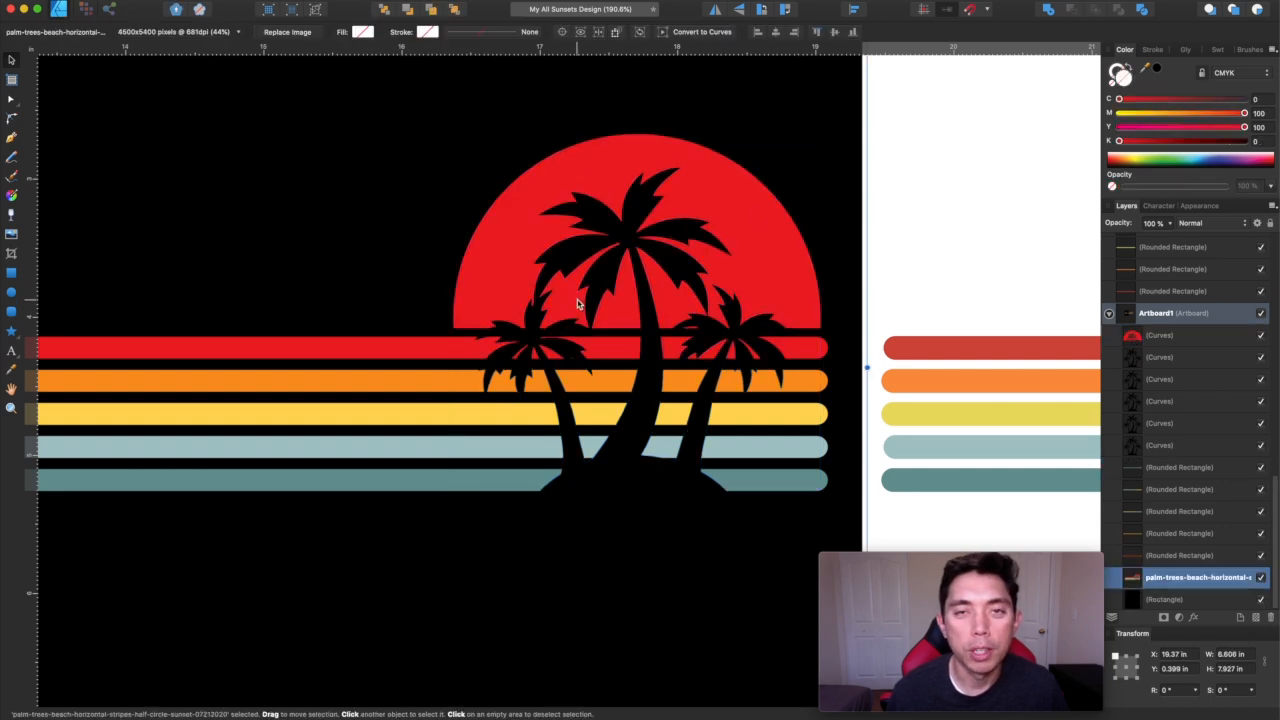
# - Subtract one palm silhouette copy from the red stripe and another from the orange stripe
pyautogui.click(558, 330)
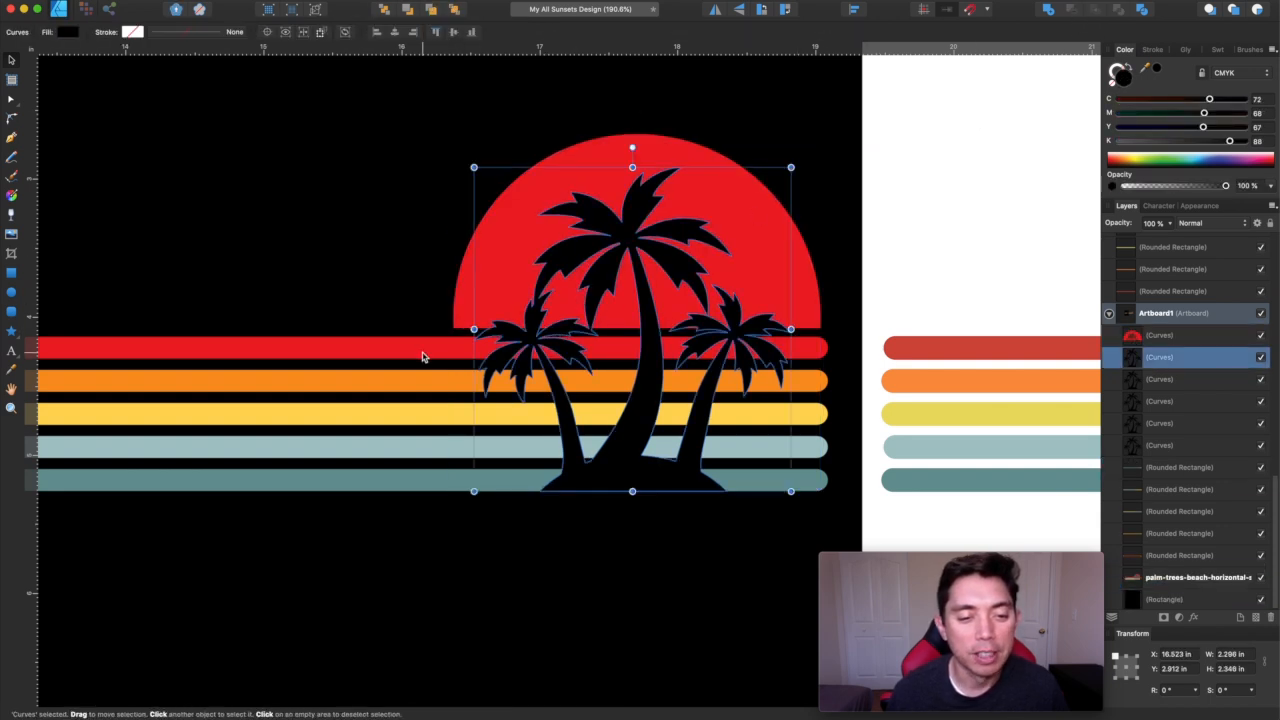
pyautogui.keyDown('shift'); pyautogui.click(422, 354); pyautogui.keyUp('shift')
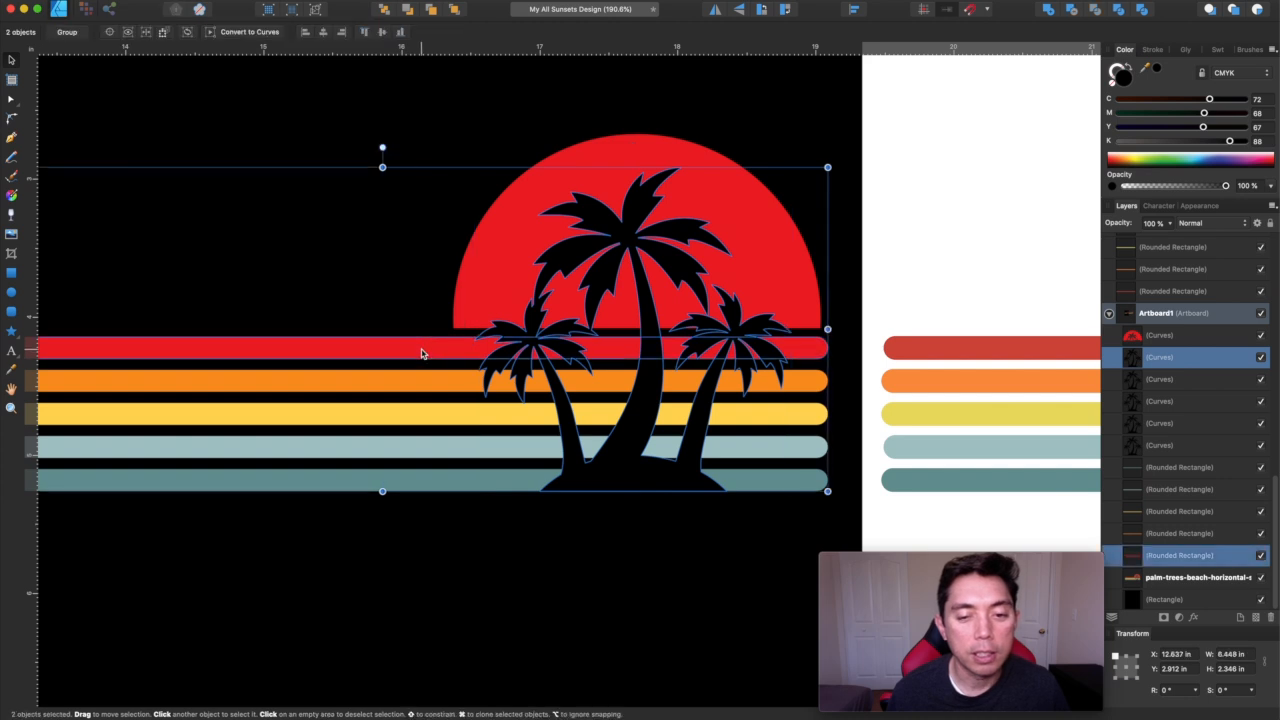
pyautogui.click(1072, 9)
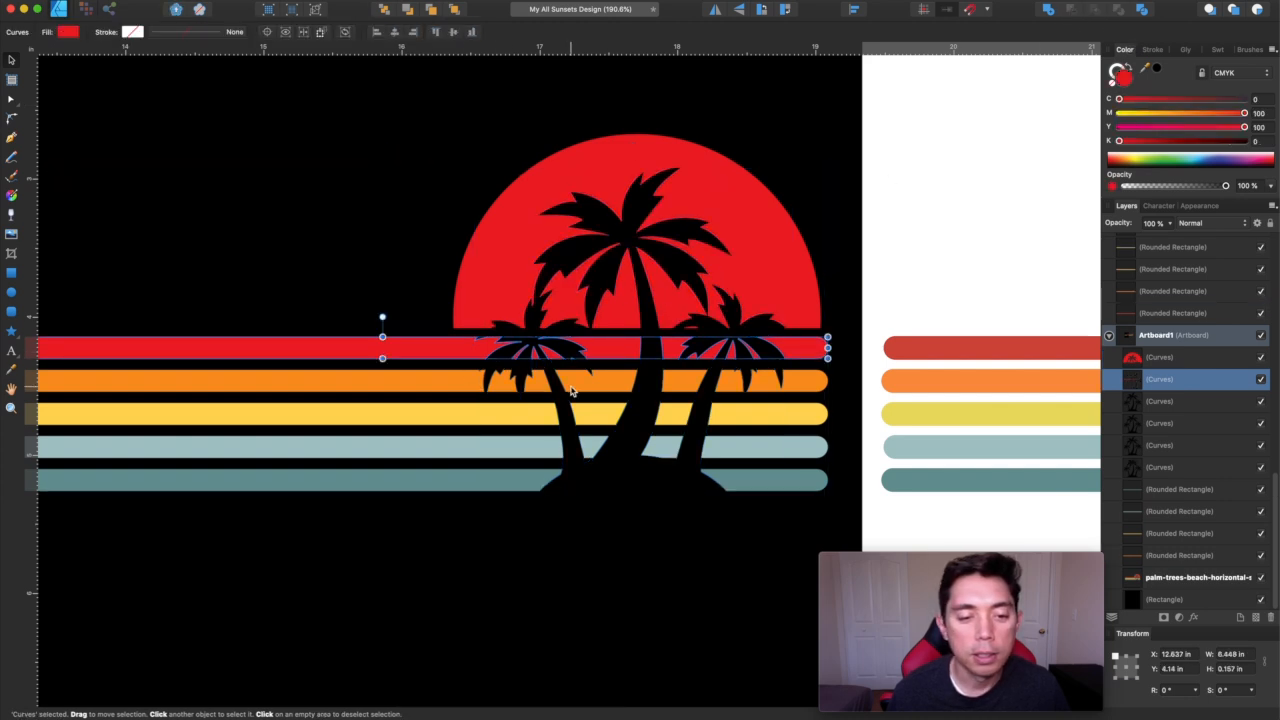
pyautogui.click(561, 391)
pyautogui.keyDown('shift'); pyautogui.click(429, 382); pyautogui.keyUp('shift')
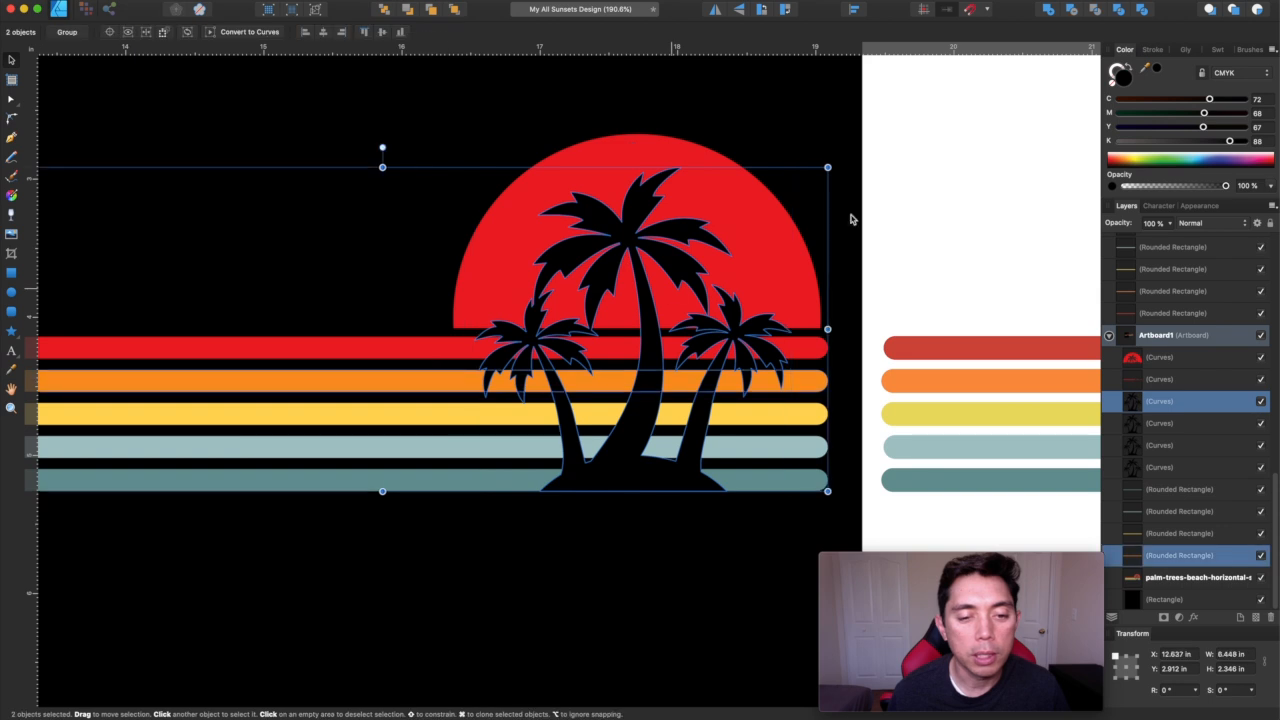
pyautogui.click(1072, 9)
# - Subtract one palm silhouette copy from the yellow stripe and another from the light blue stripe
pyautogui.click(471, 408)
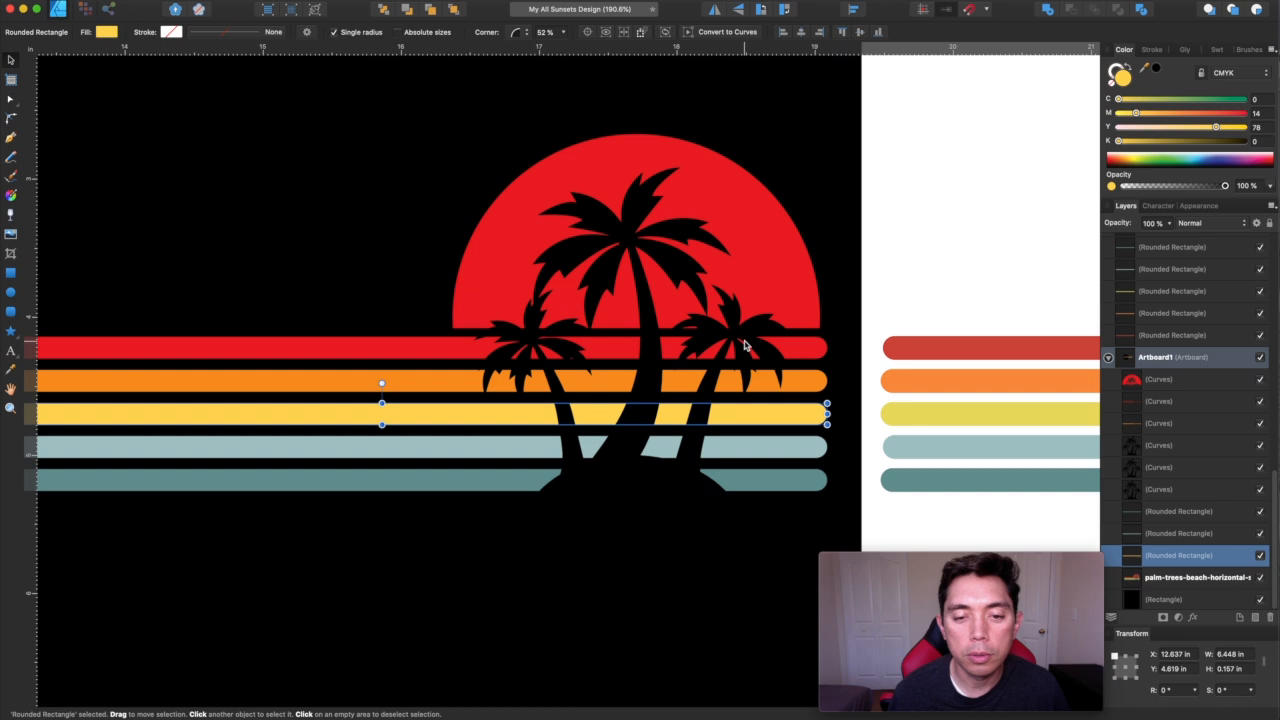
pyautogui.keyDown('shift'); pyautogui.click(628, 237); pyautogui.keyUp('shift')
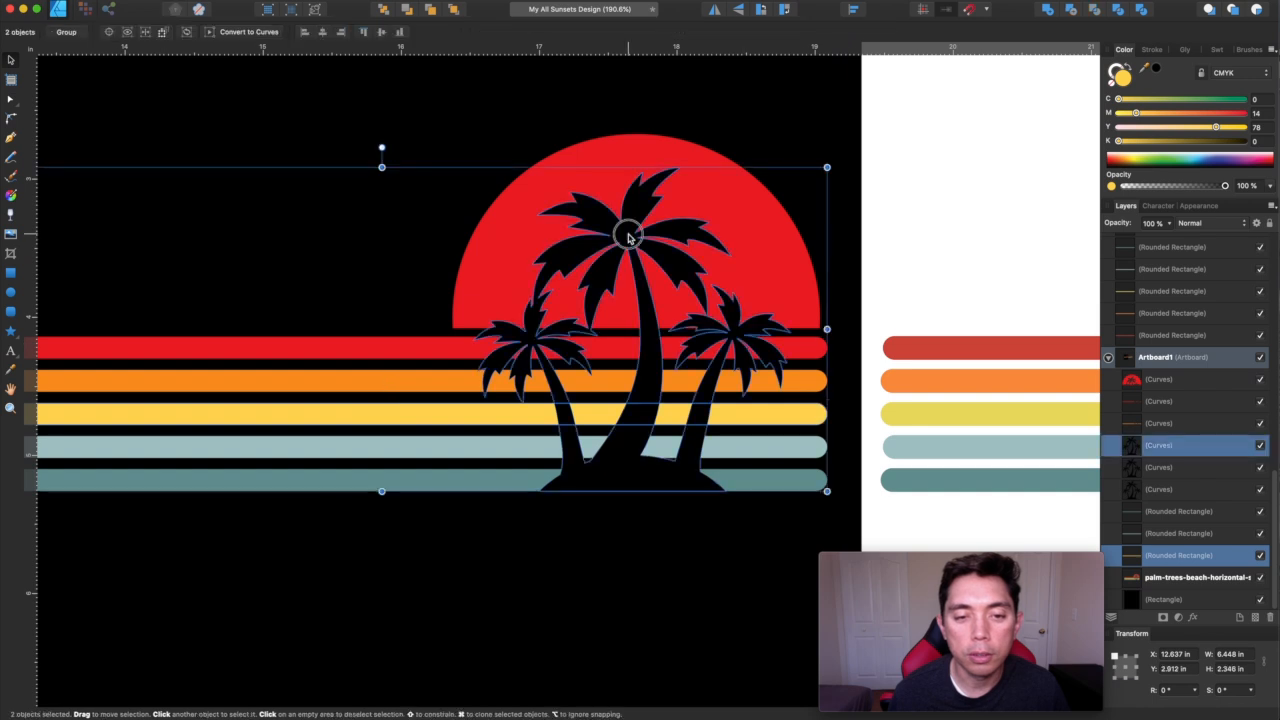
pyautogui.click(1072, 9)
pyautogui.click(517, 445)
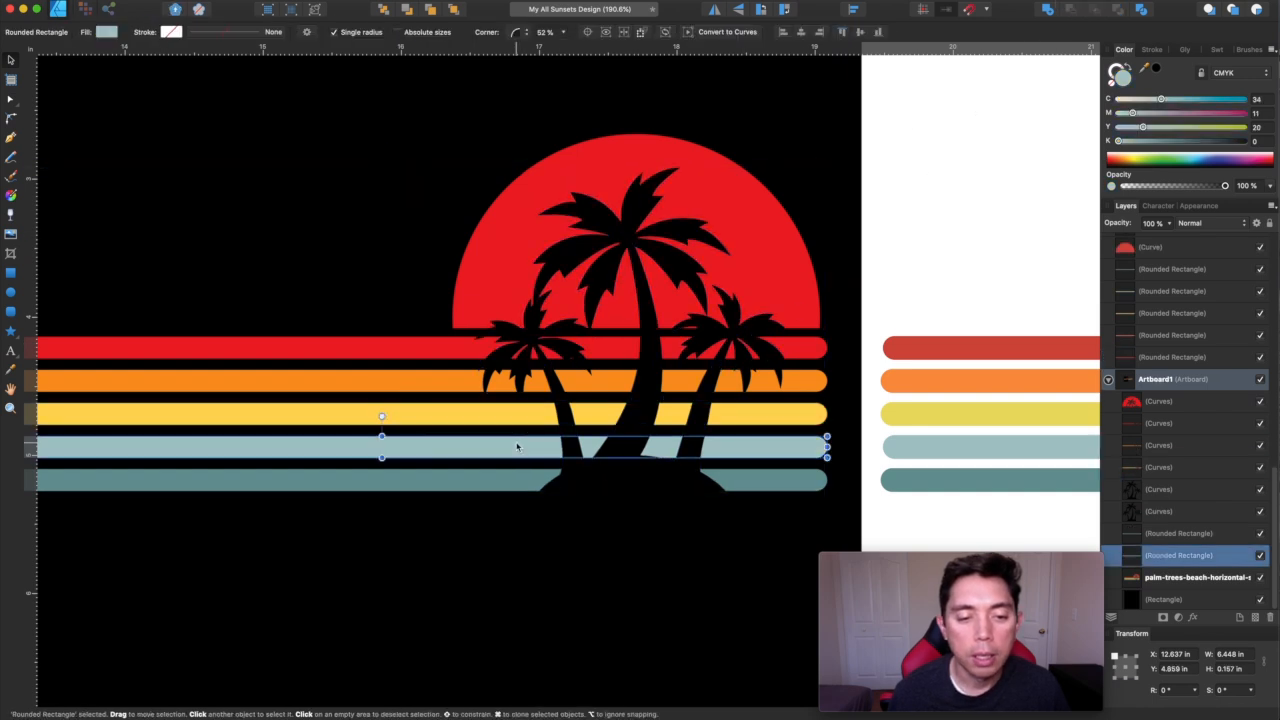
pyautogui.keyDown('shift'); pyautogui.click(616, 448); pyautogui.keyUp('shift')
pyautogui.click(1072, 10)
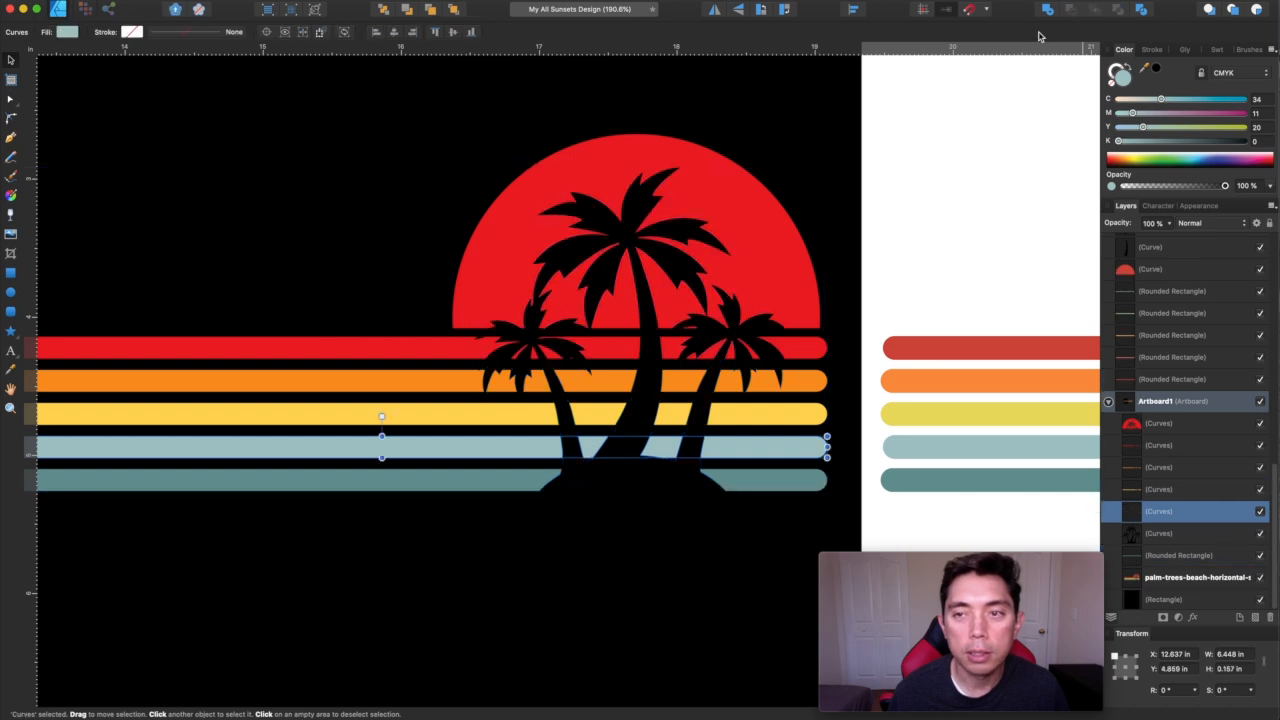
# - Subtract the last remaining palm silhouette from the teal stripe and deselect the result
pyautogui.click(433, 476)
pyautogui.keyDown('shift'); pyautogui.click(615, 488); pyautogui.keyUp('shift')
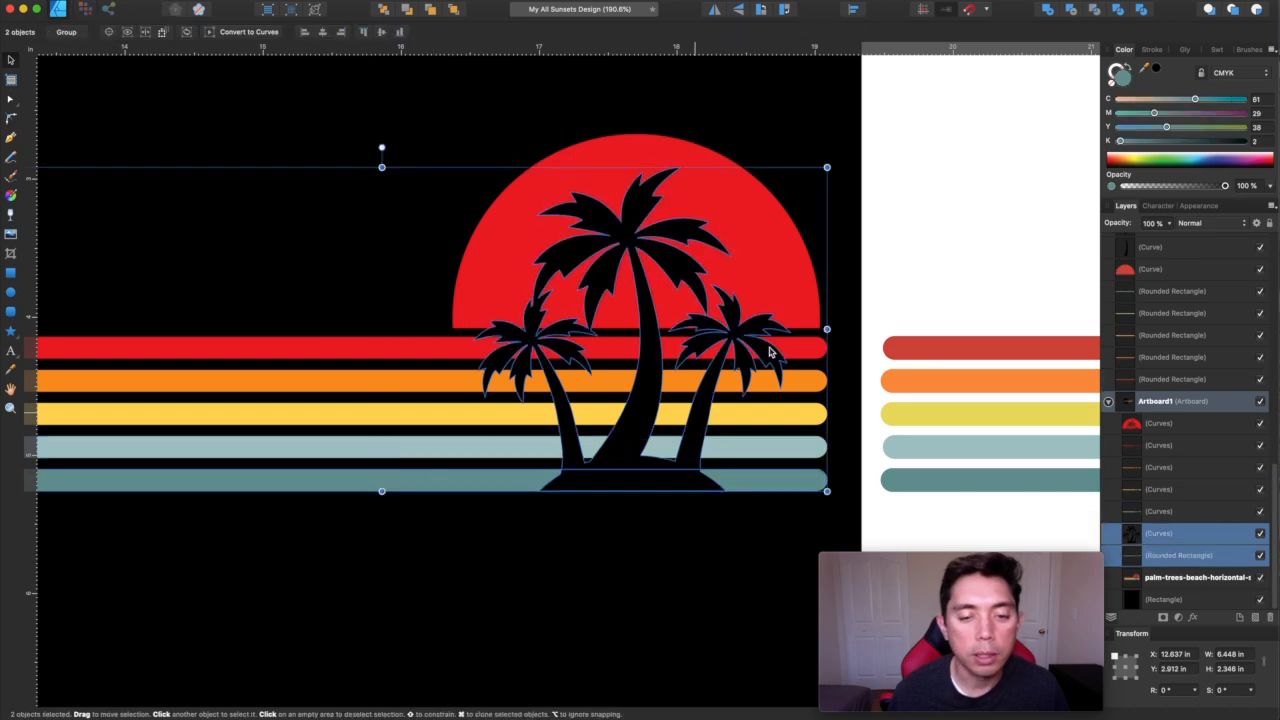
pyautogui.click(1072, 10)
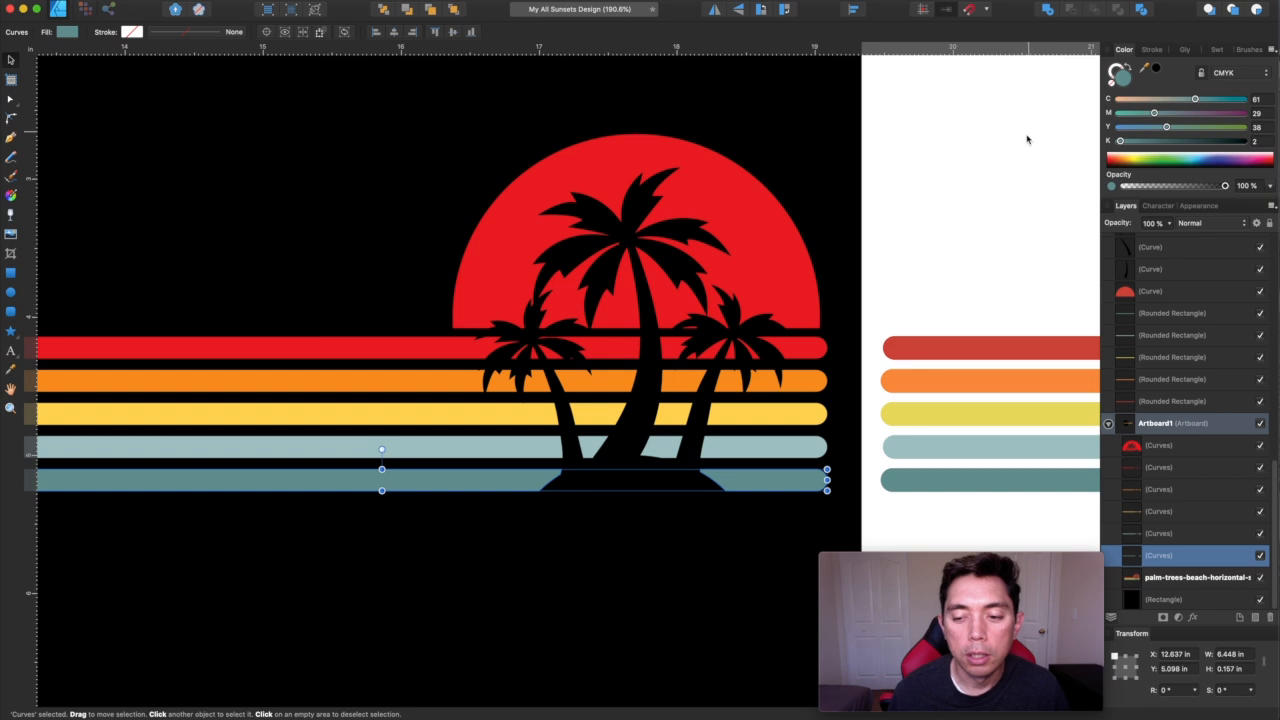
pyautogui.click(994, 194)
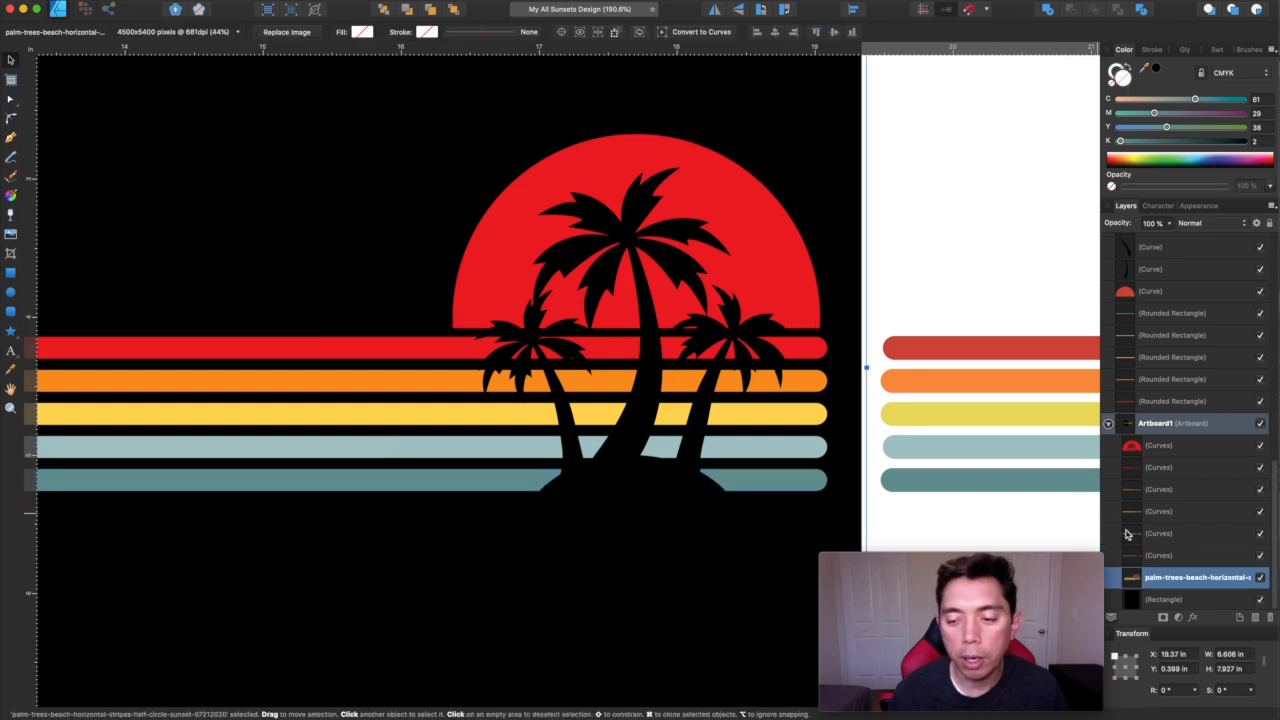
# - Deepen the background rectangle's black fill by setting its K value to 100
pyautogui.scroll(-5, 752, 531)
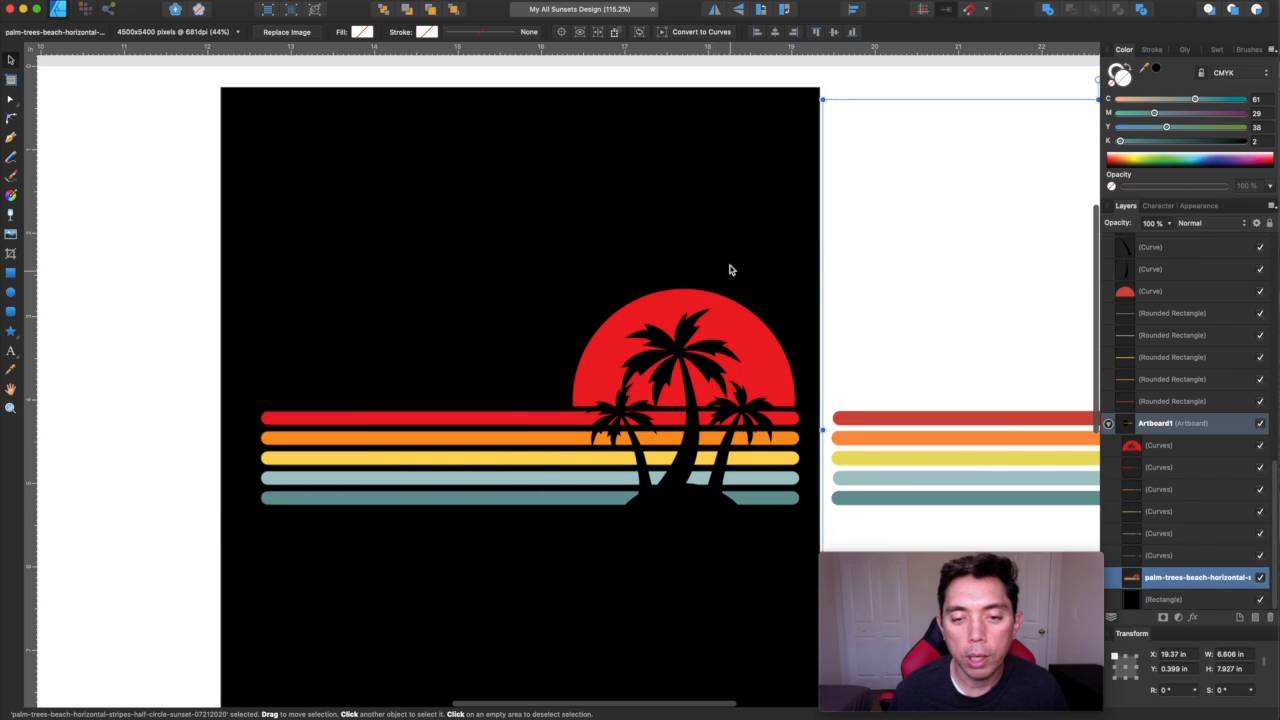
pyautogui.click(725, 193)
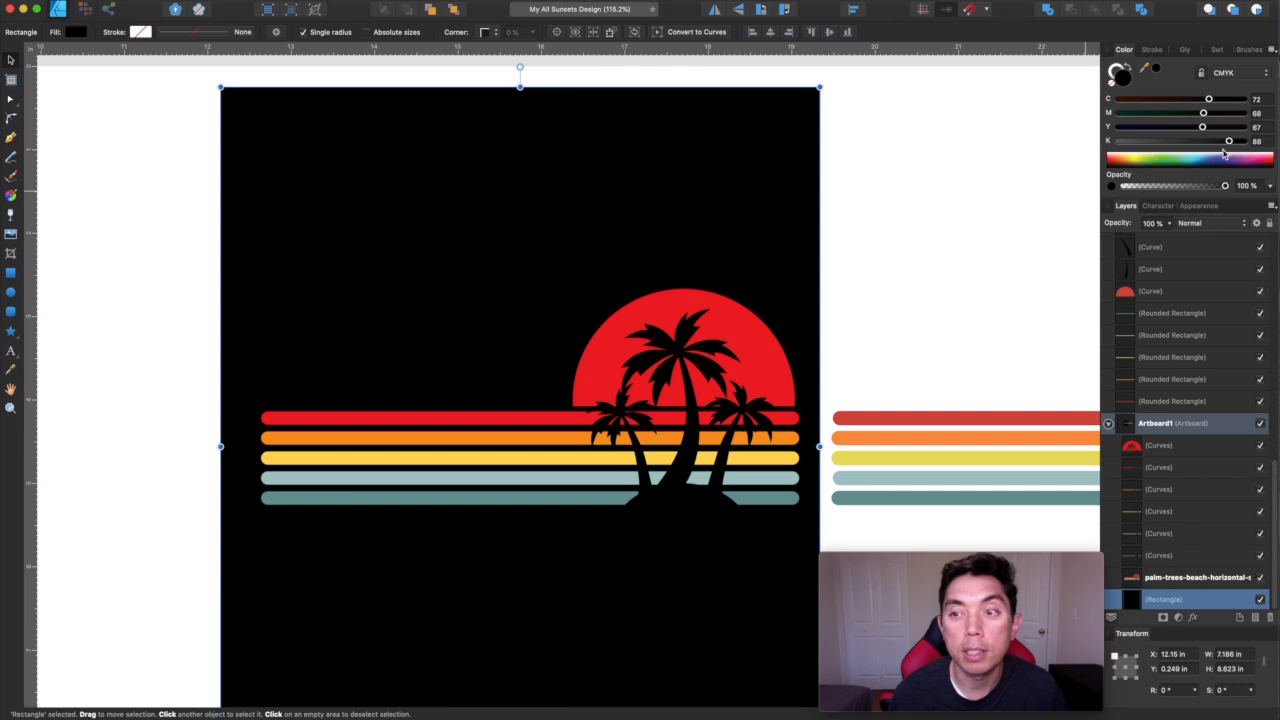
pyautogui.moveTo(1228, 145); pyautogui.dragTo(1276, 141)
# - Add the art text "Sun" in the Lullabies font over the lower stripes, near their left end
pyautogui.scroll(-2, 914, 263)
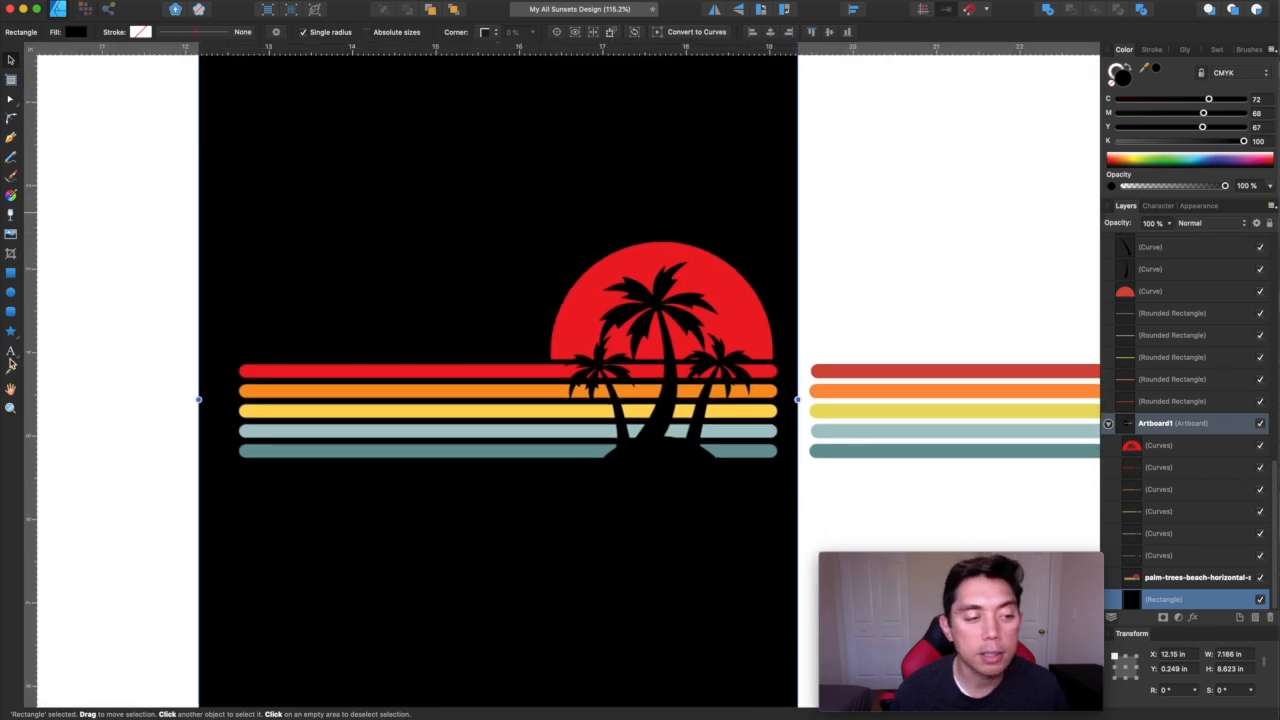
pyautogui.press('t')
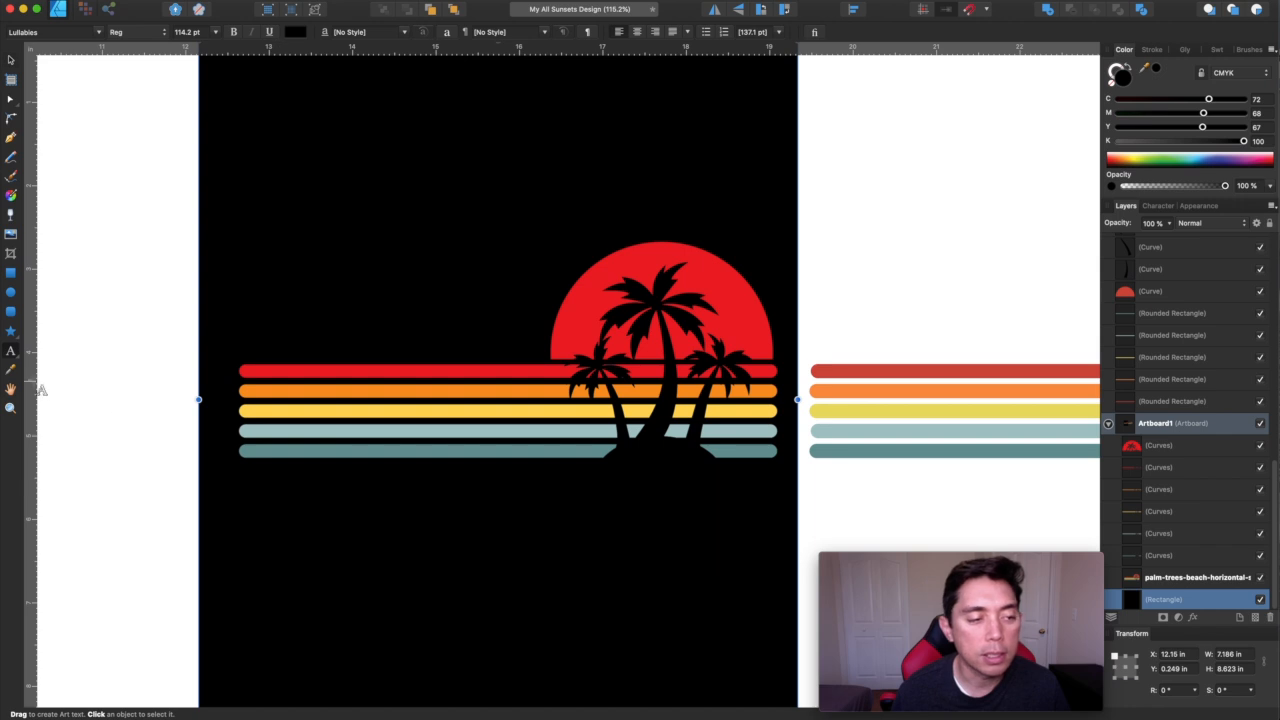
pyautogui.click(285, 499)
pyautogui.write('Sun')
# - Colour the "Sun" text near-white with C 0, M 0, Y 0, K 1 and bring it to the front
pyautogui.doubleClick(438, 511)
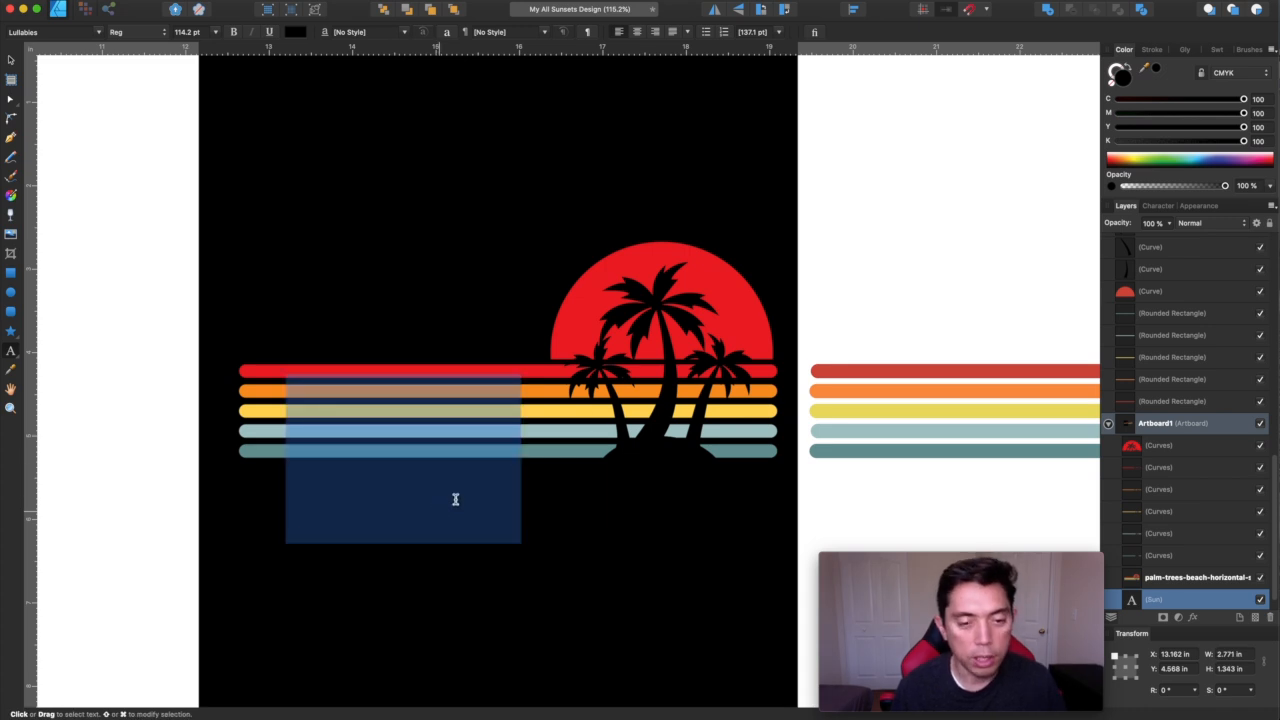
pyautogui.click(1118, 99)
pyautogui.click(1118, 113)
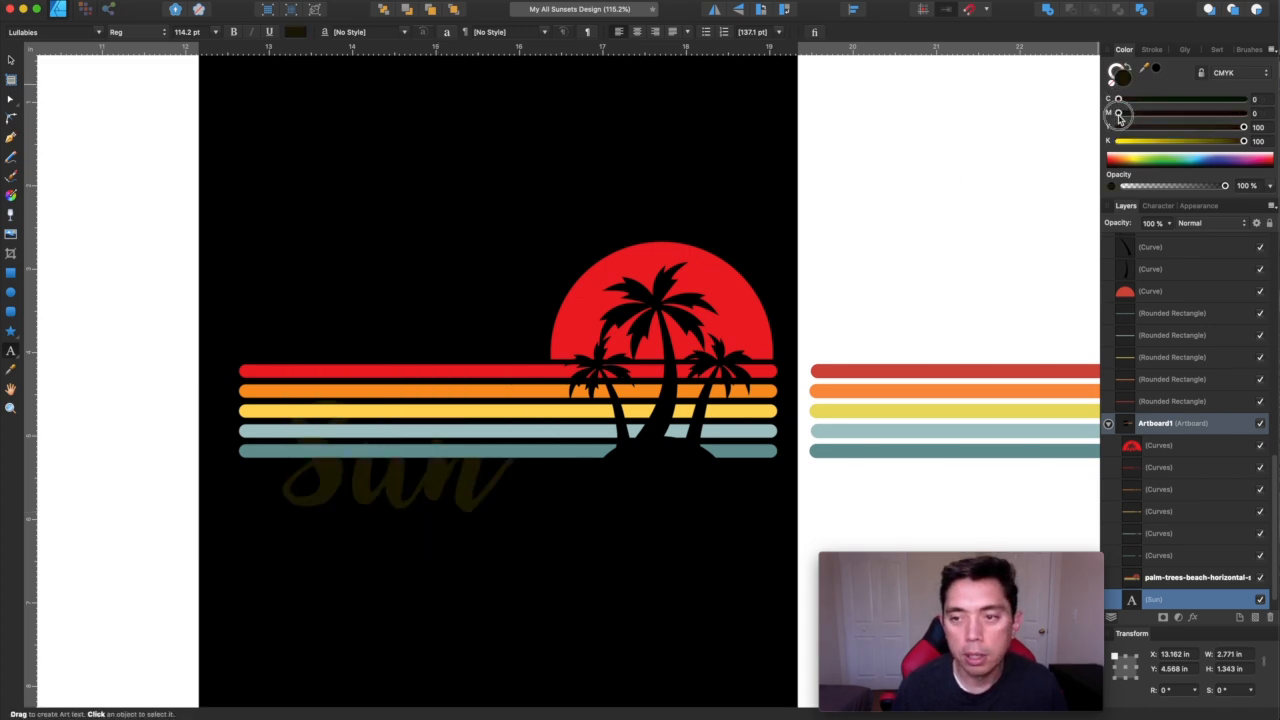
pyautogui.click(1118, 127)
pyautogui.click(1120, 141)
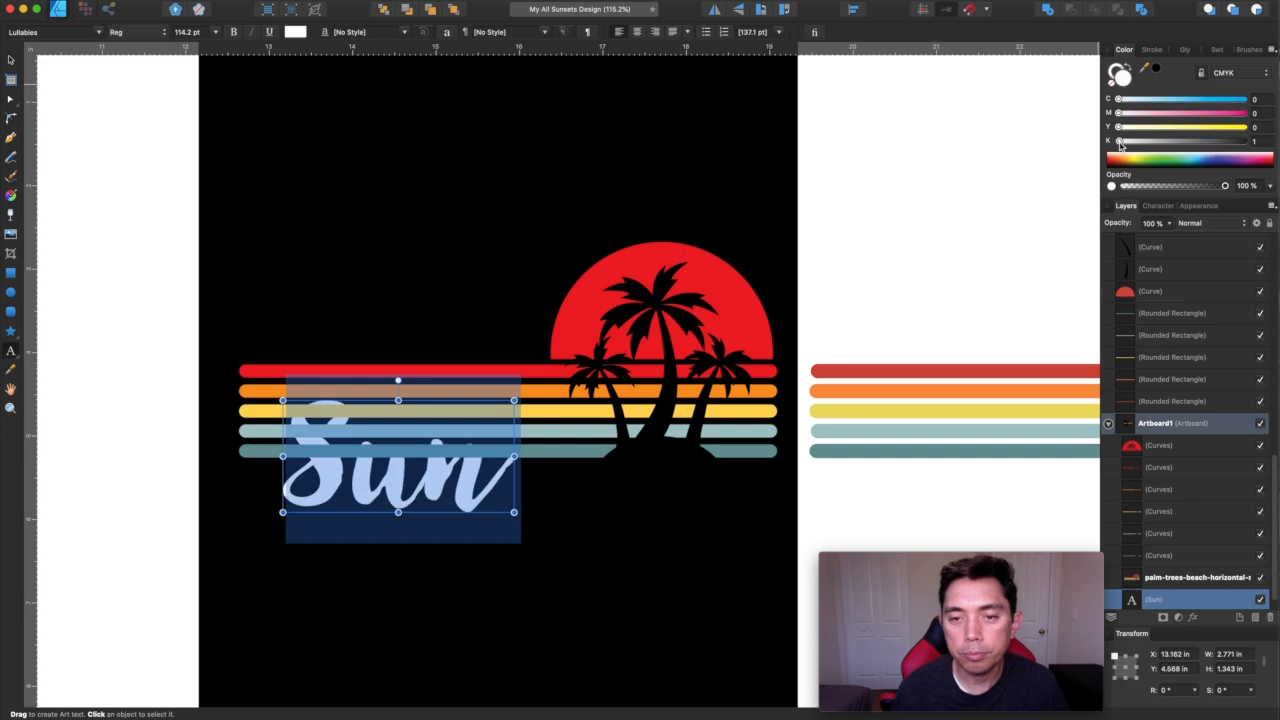
pyautogui.click(453, 9)
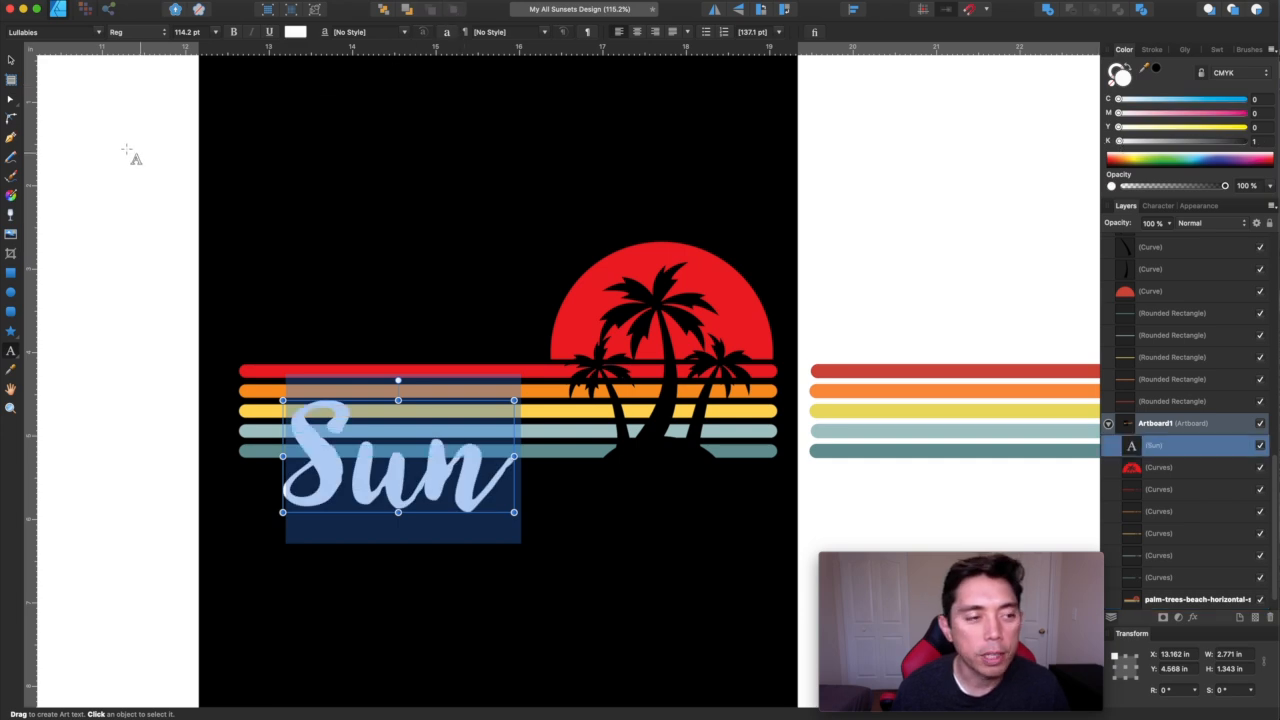
# - Move the text down and left to about X 12.73 in, Y 4.84 in and extend its wording to "Sunshine"
pyautogui.click(10, 59)
pyautogui.moveTo(456, 474); pyautogui.dragTo(420, 497)
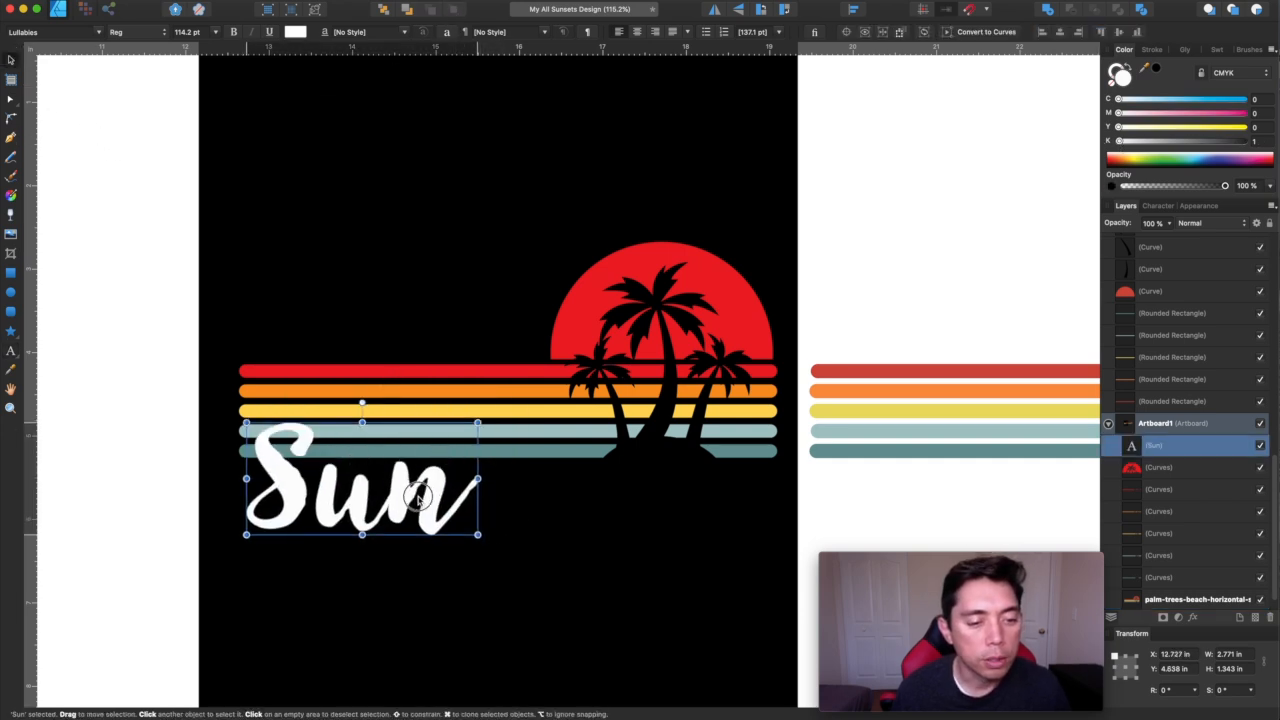
pyautogui.doubleClick(463, 500)
pyautogui.write('s')
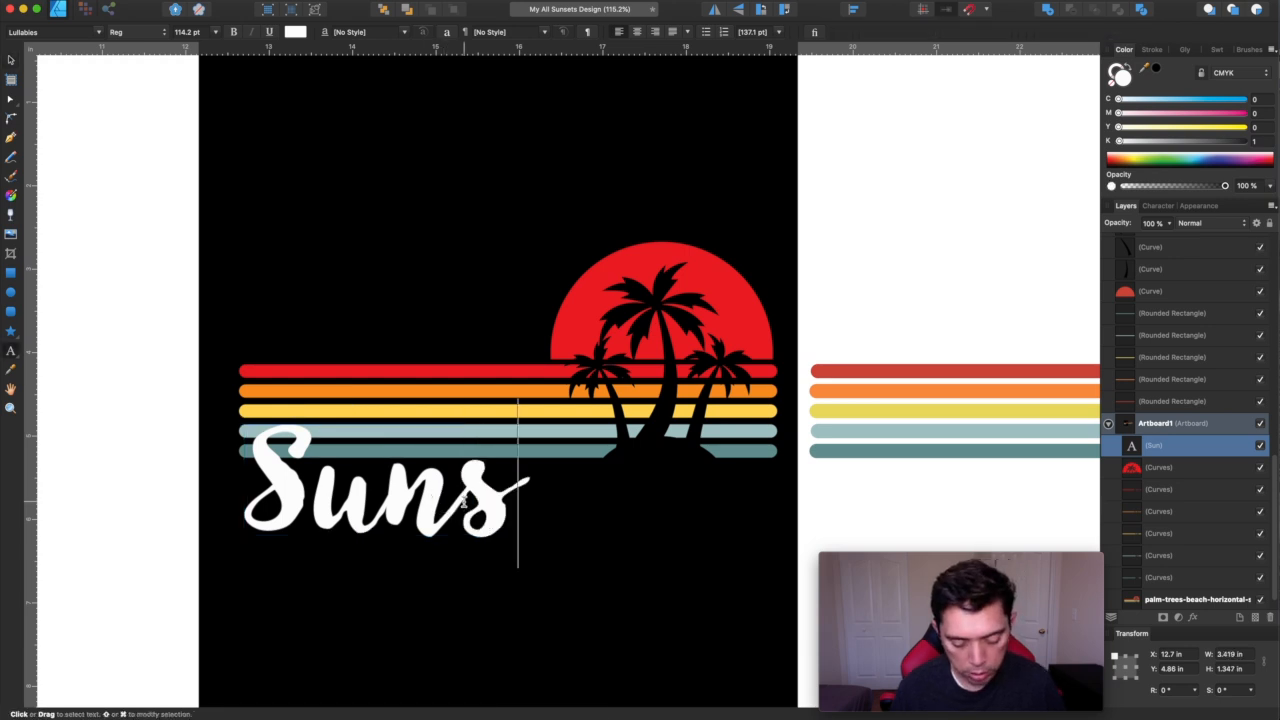
pyautogui.write('hine')
pyautogui.press('Escape')
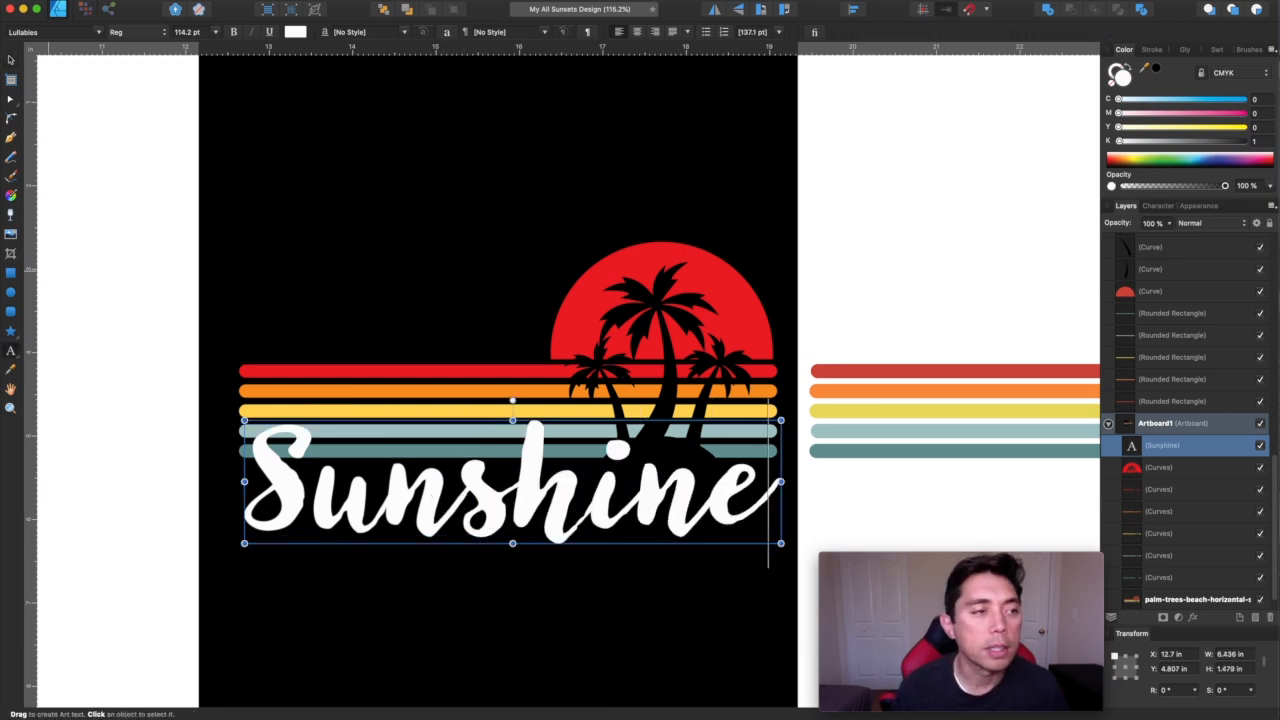
# - Duplicate the "Sunshine" text to just above the stripes and change the copy's wording to "the"
pyautogui.click(10, 59)
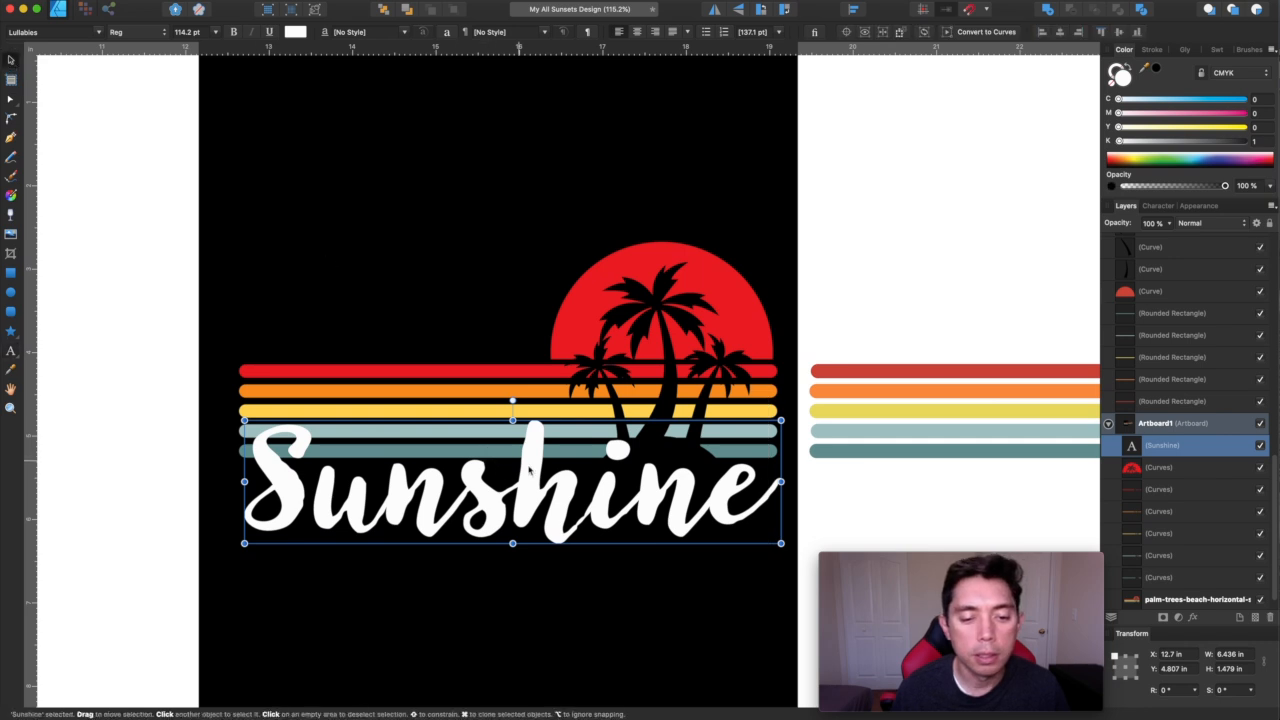
pyautogui.moveTo(568, 493)
pyautogui.mouseDown()
pyautogui.moveTo(563, 505)
pyautogui.moveTo(548, 318)
pyautogui.mouseUp()
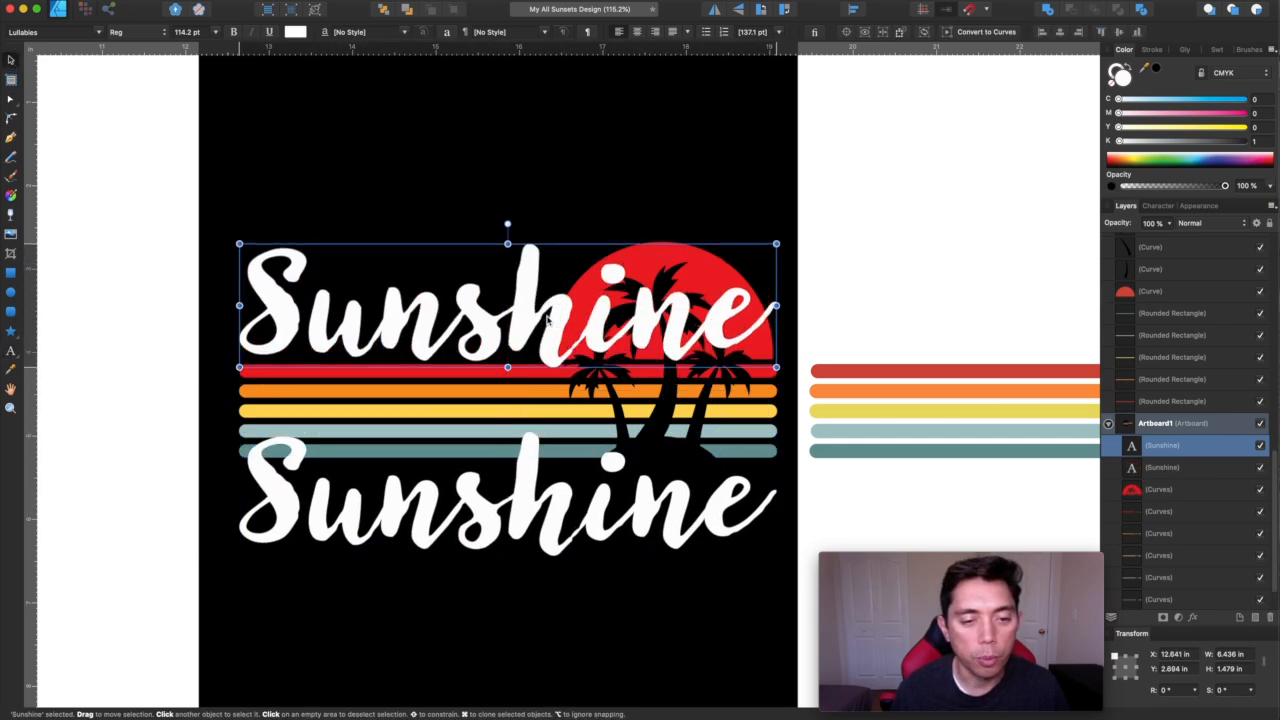
pyautogui.doubleClick(548, 318)
pyautogui.write('the')
pyautogui.press('Escape')
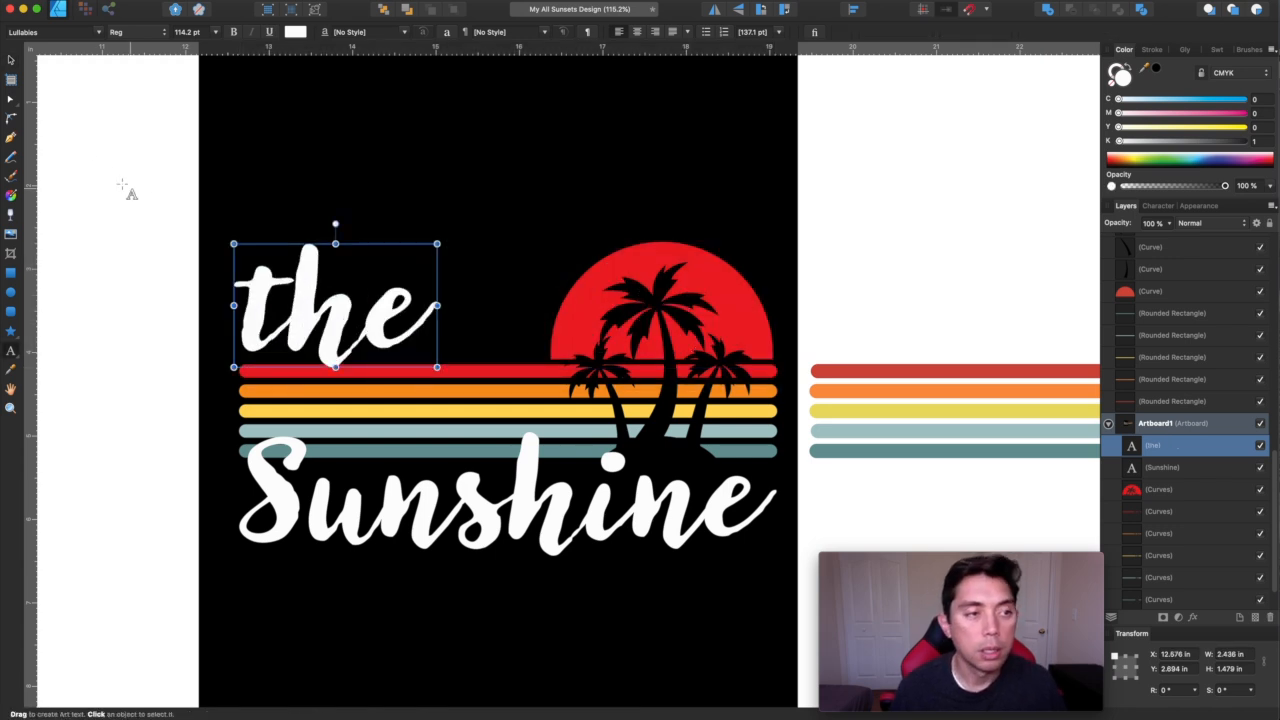
# - Move the word "the" right, into the gap above the stripes beside the sun
pyautogui.press('v')
pyautogui.moveTo(358, 326); pyautogui.dragTo(439, 334)
pyautogui.click(251, 226)
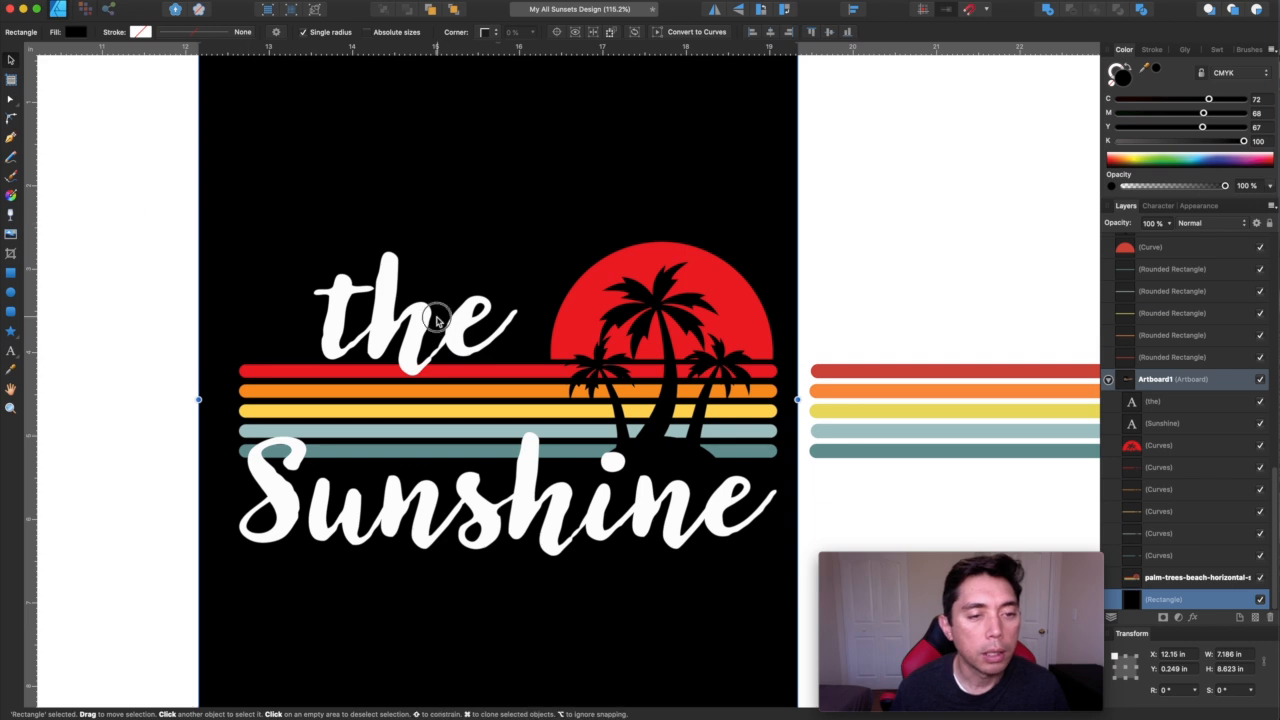
# - Duplicate the word "the" straight above itself and change the copy's wording to "Brin"
pyautogui.click(420, 352)
pyautogui.moveTo(420, 352); pyautogui.dragTo(420, 213)
pyautogui.doubleClick(420, 213)
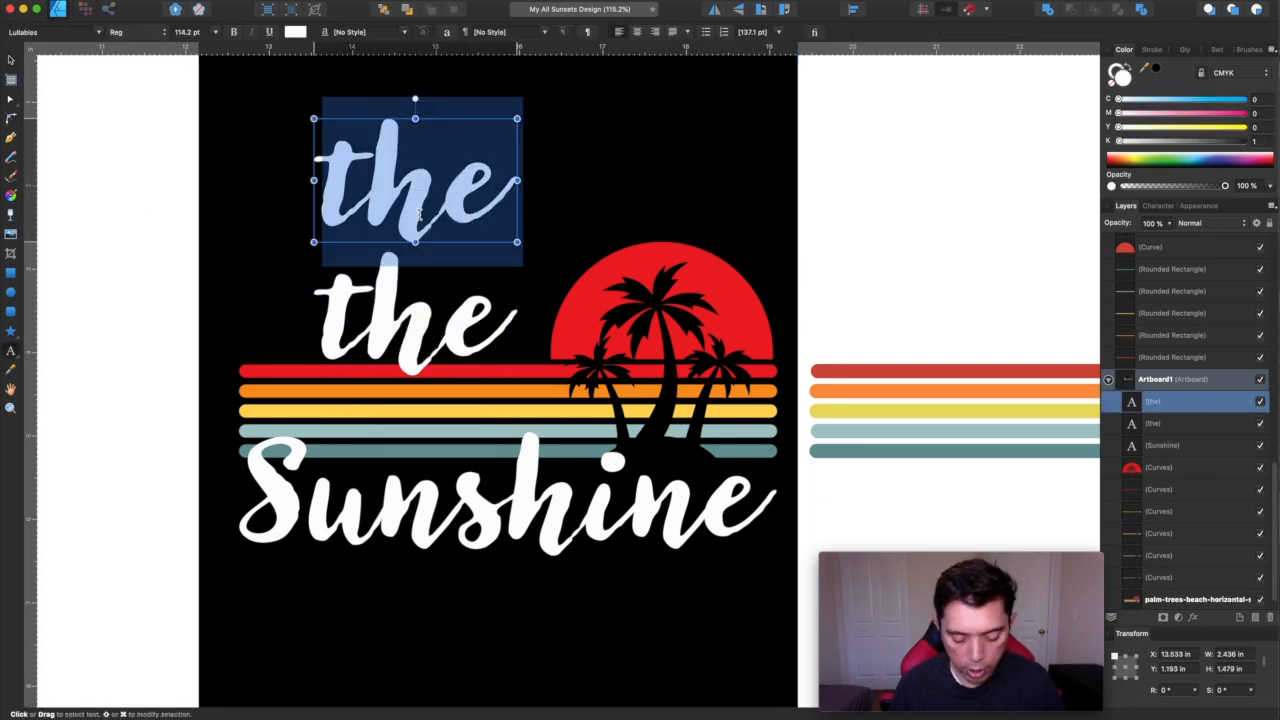
pyautogui.write('Brin')
# - Change the "Brin" text's font to The Foregen Rough One and extend its wording to "Bring on"
pyautogui.press('super+a')
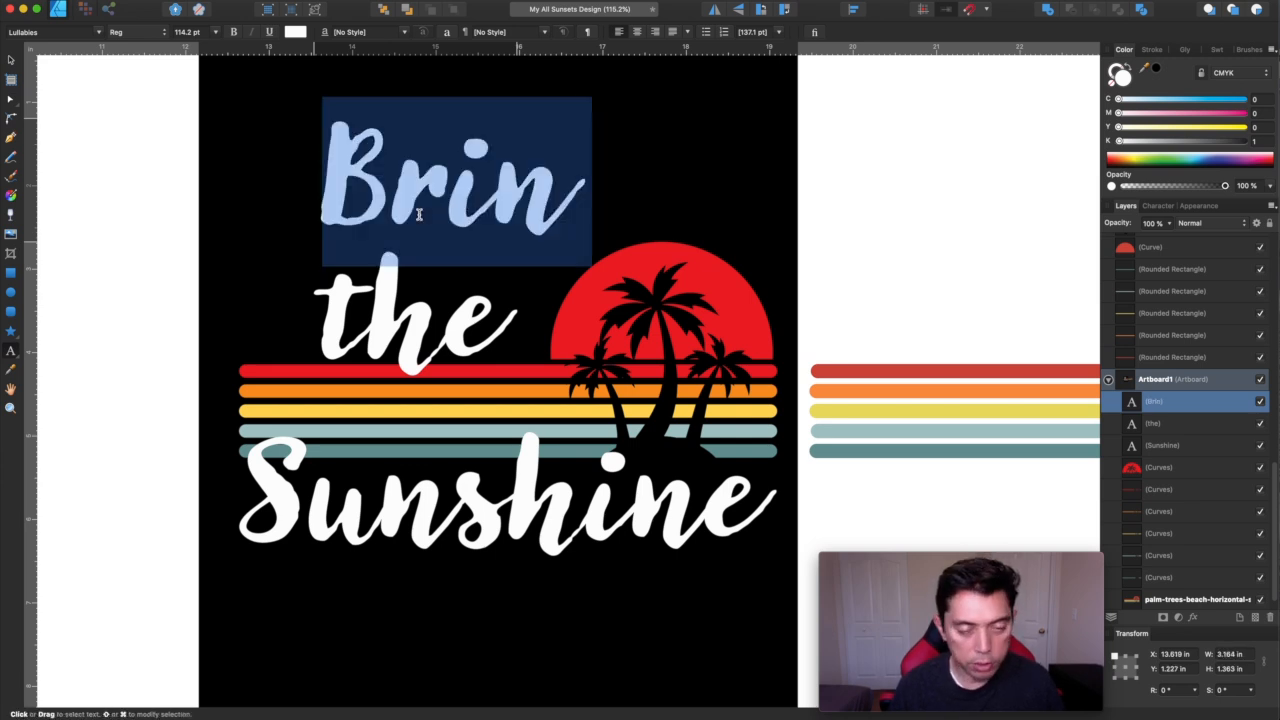
pyautogui.click(100, 34)
pyautogui.scroll(-10, 250, 300)
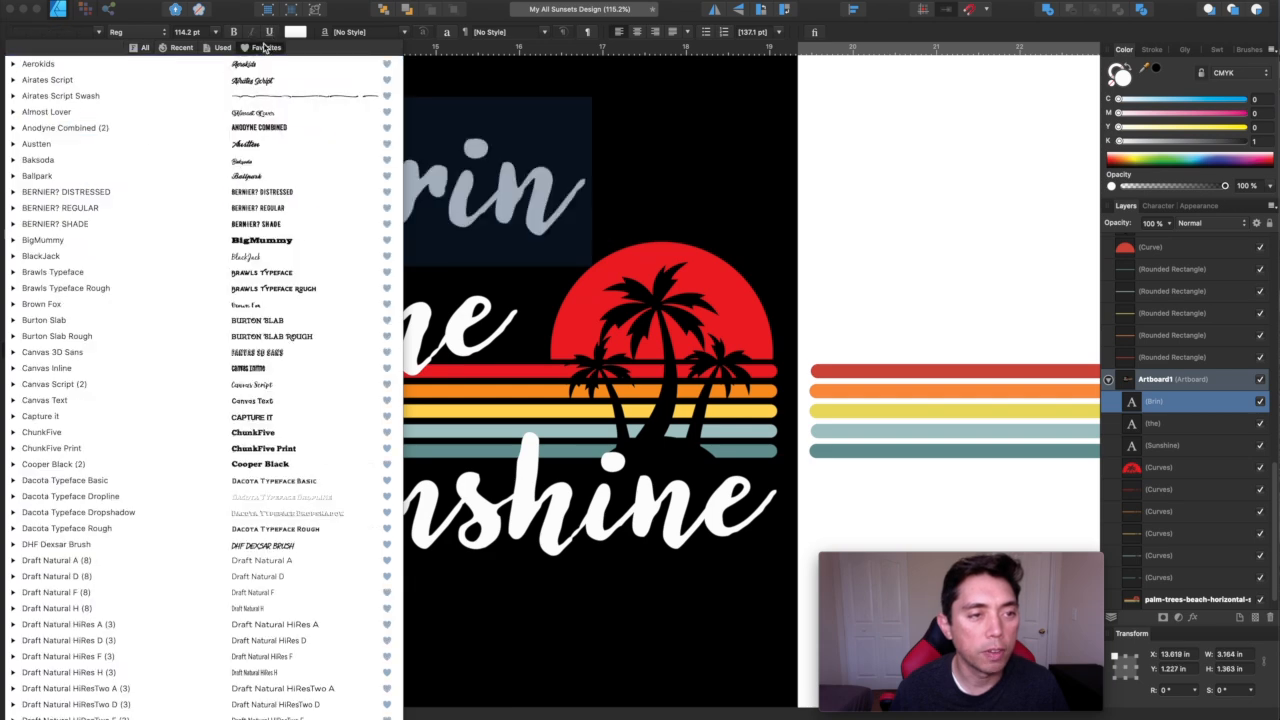
pyautogui.scroll(-15, 290, 320)
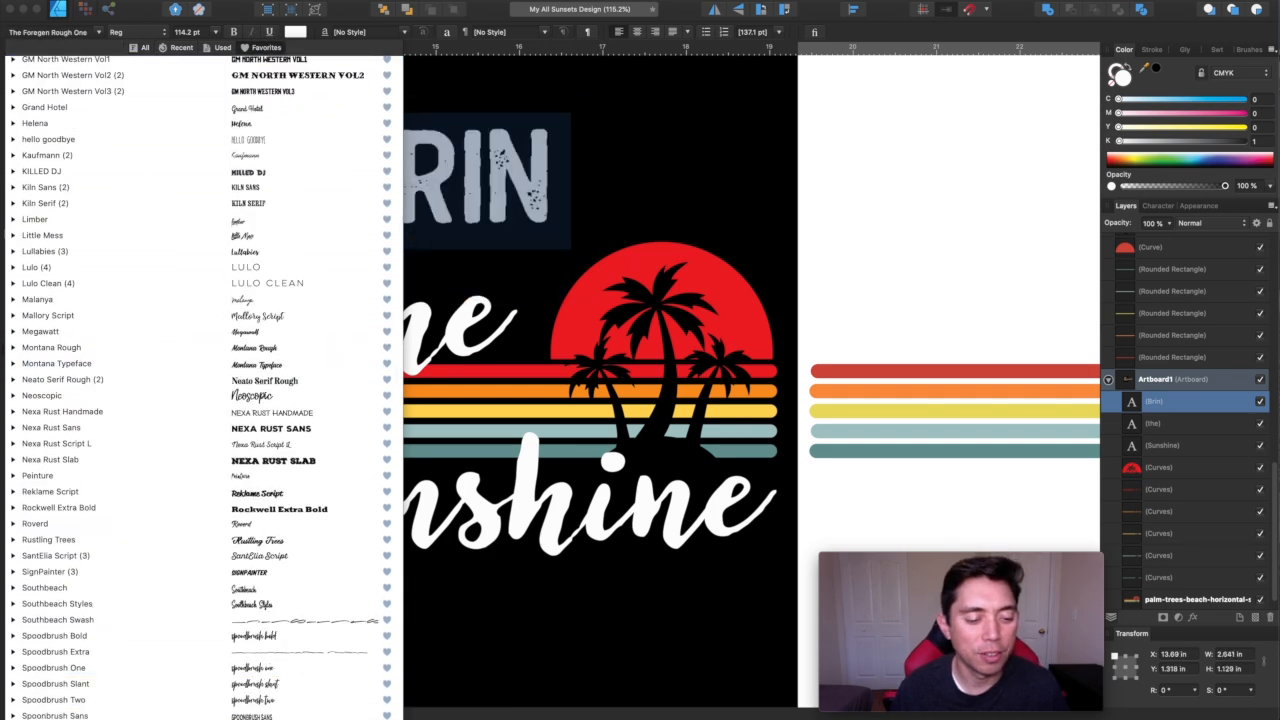
pyautogui.press('Escape')
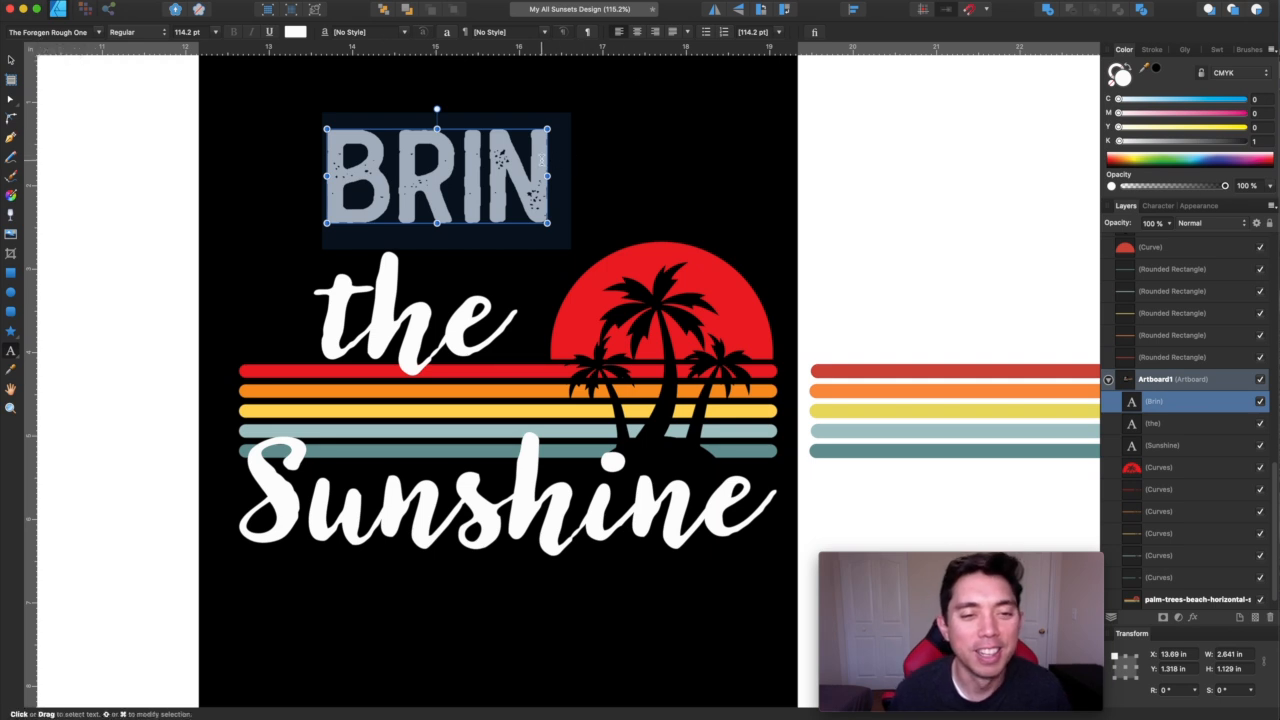
pyautogui.click(541, 160)
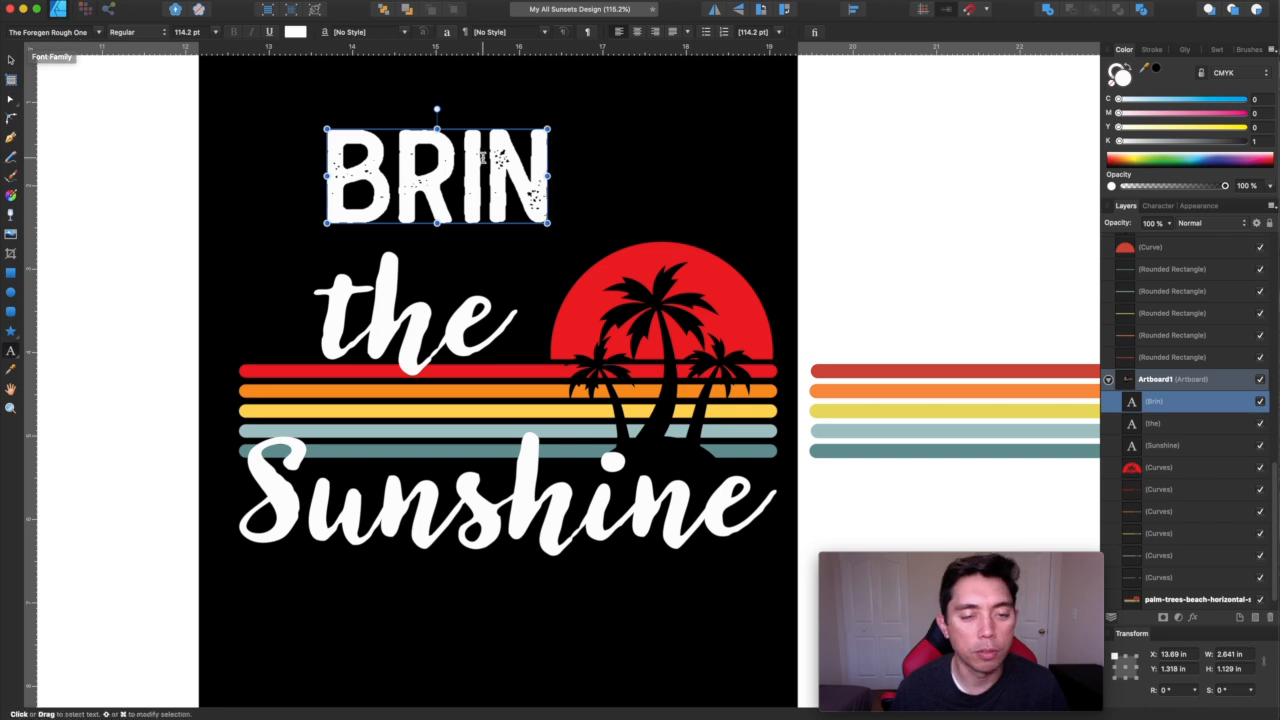
pyautogui.write('g on')
pyautogui.press('Escape')
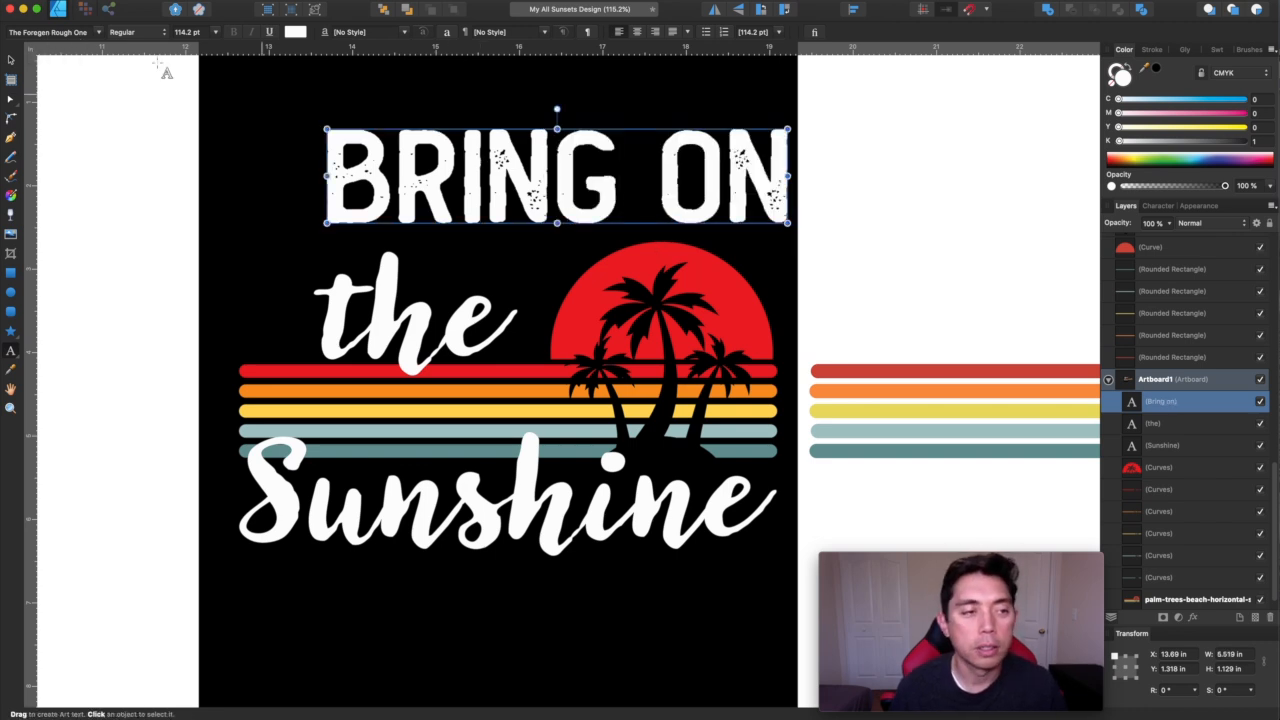
# - Scale the "Bring on" text to about 6.26 in wide and position it above "the", spanning the stripes' width
pyautogui.click(10, 60)
pyautogui.moveTo(375, 163); pyautogui.dragTo(296, 213)
pyautogui.moveTo(709, 178); pyautogui.dragTo(770, 127)
pyautogui.moveTo(680, 232); pyautogui.dragTo(678, 193)
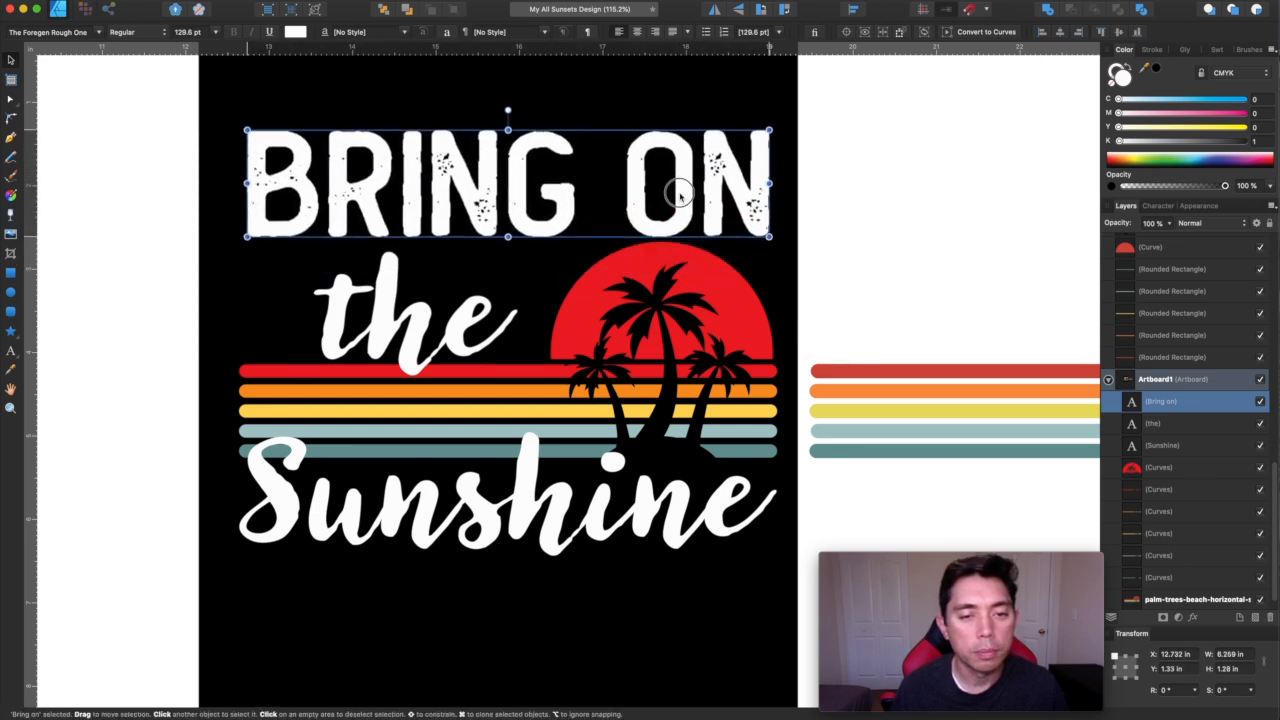
pyautogui.click(951, 218)
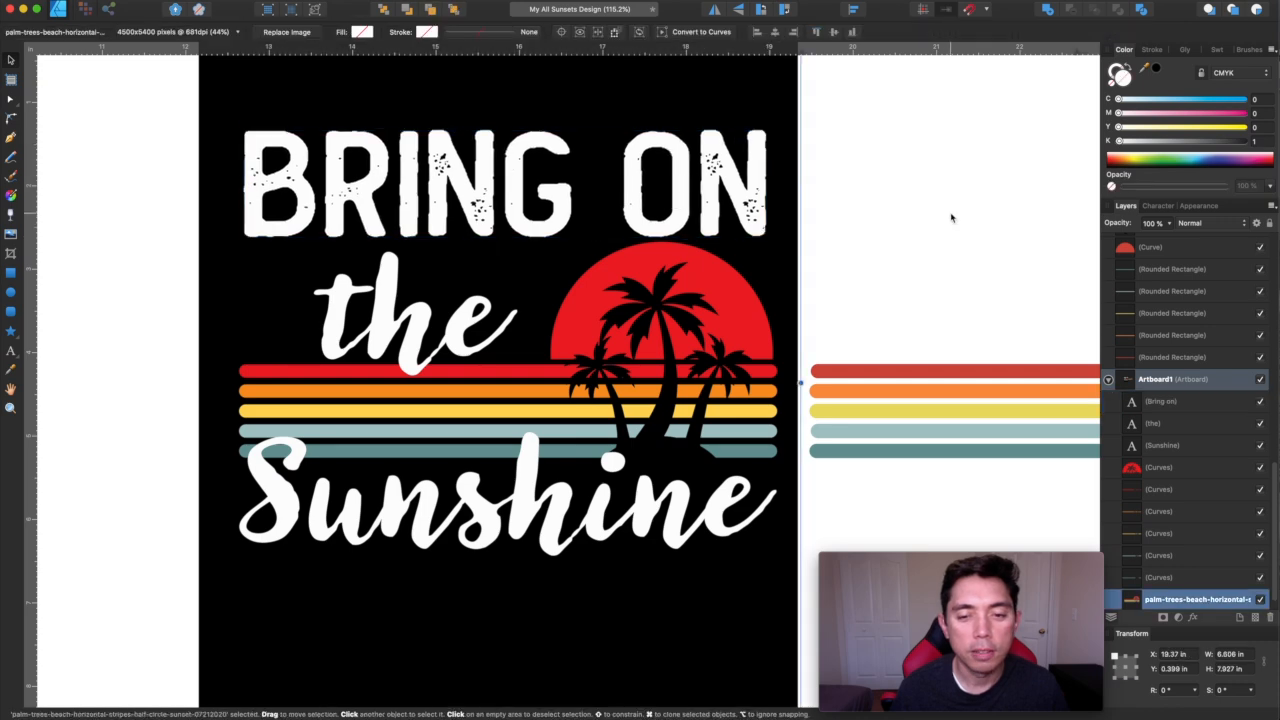
# - Examine the whole lettered design beside the original sunset graphic
pyautogui.scroll(-3, 951, 218)
pyautogui.scroll(-2, 951, 218)
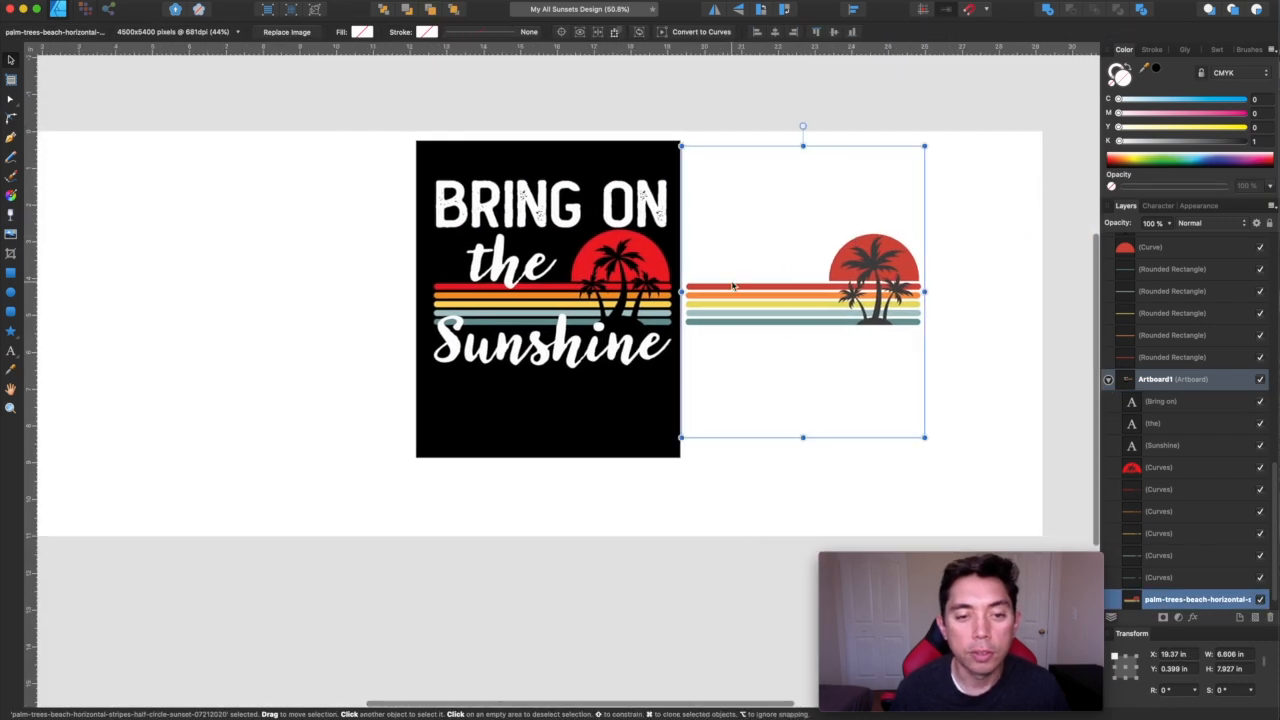
pyautogui.scroll(2, 553, 243)
pyautogui.scroll(2, 553, 243)
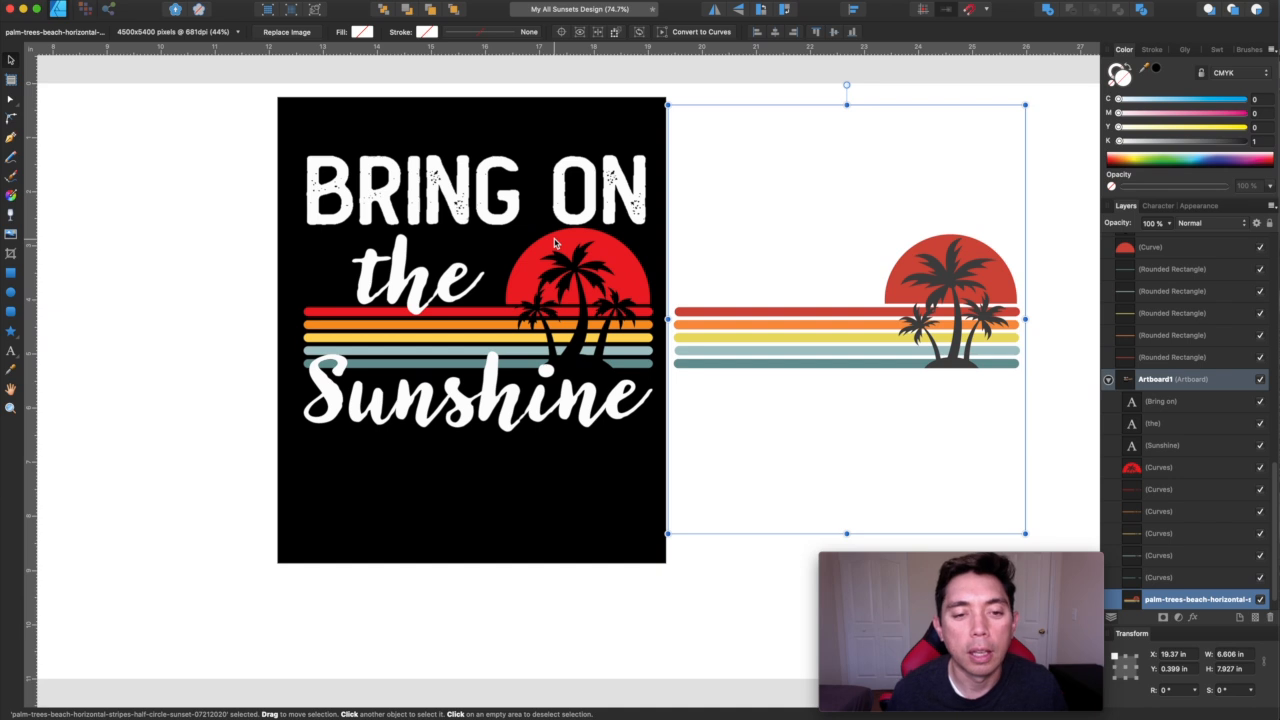
pyautogui.click(198, 169)
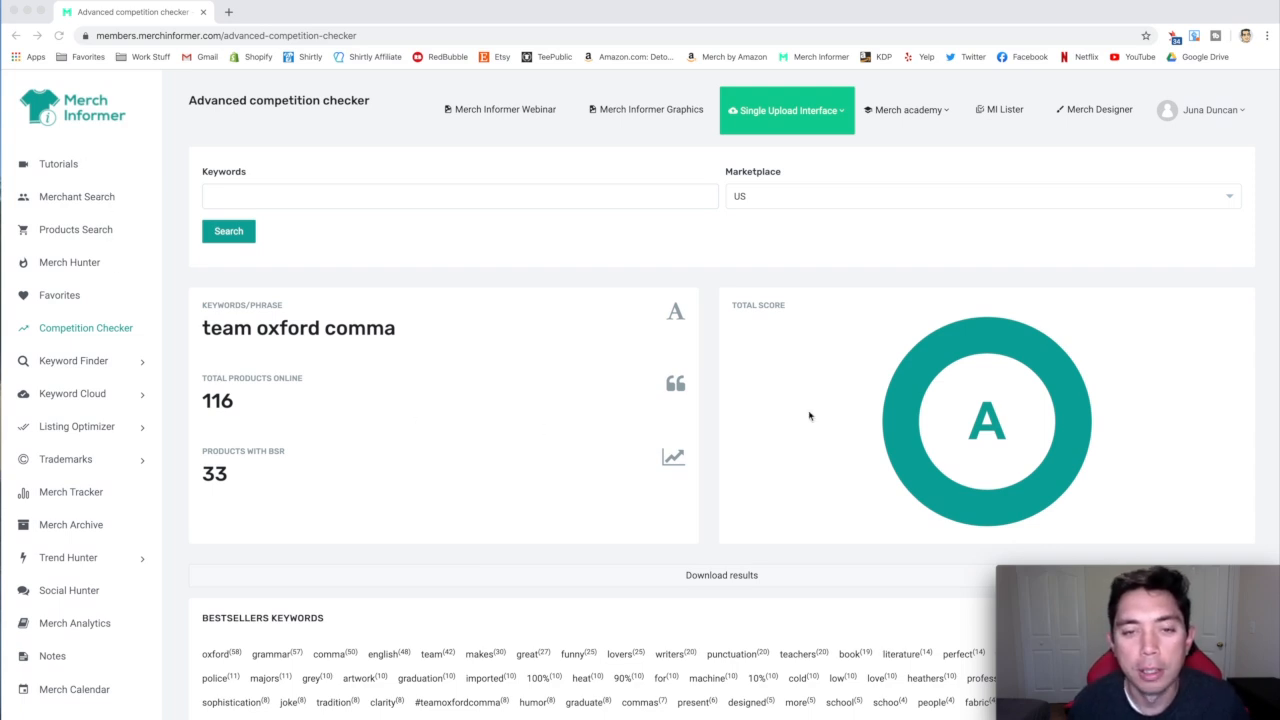
# - Examine the Merch Informer competition results for "team oxford comma", including the score, bestseller keywords and bestselling shirts
pyautogui.scroll(-1, 680, 376)
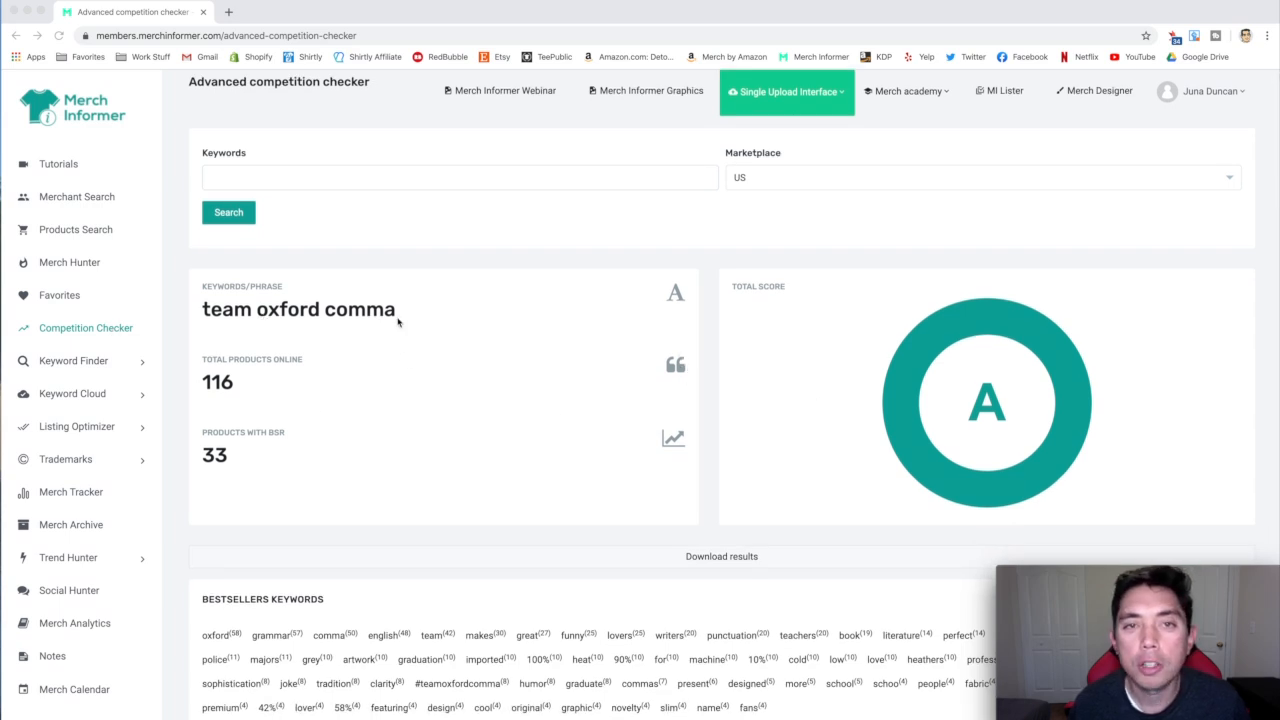
pyautogui.scroll(-1, 1038, 398)
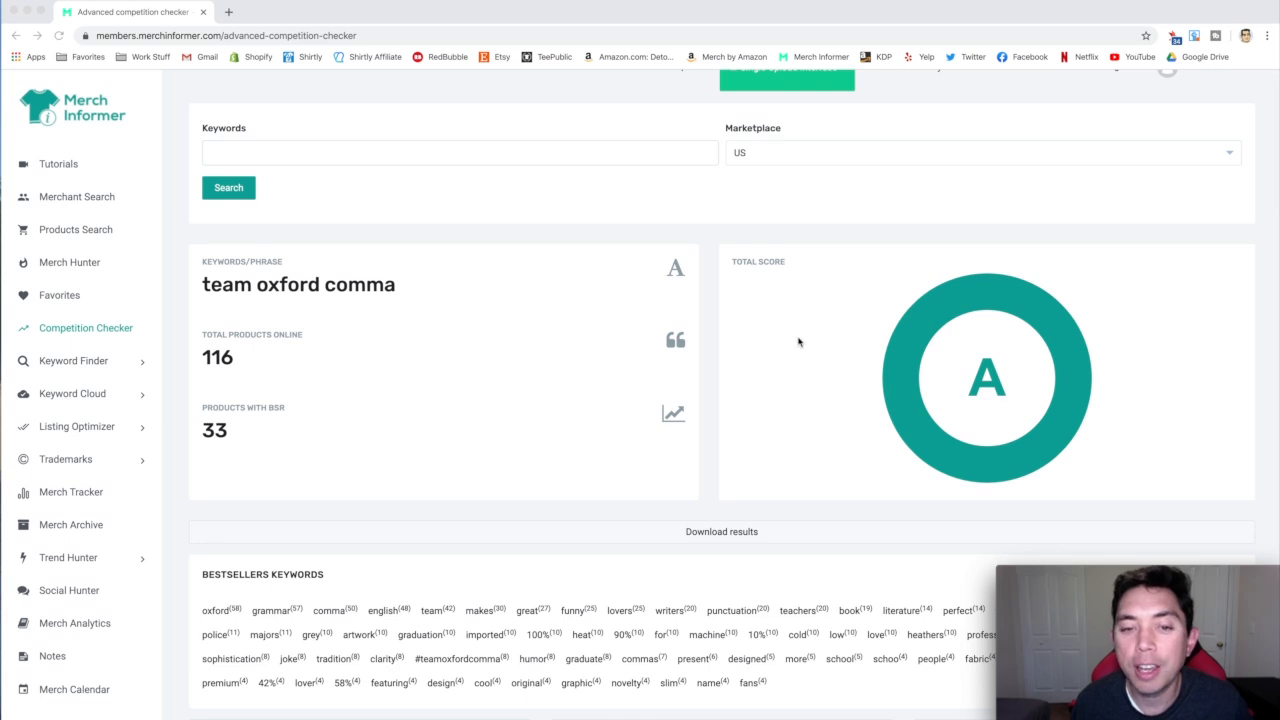
pyautogui.scroll(-5, 755, 333)
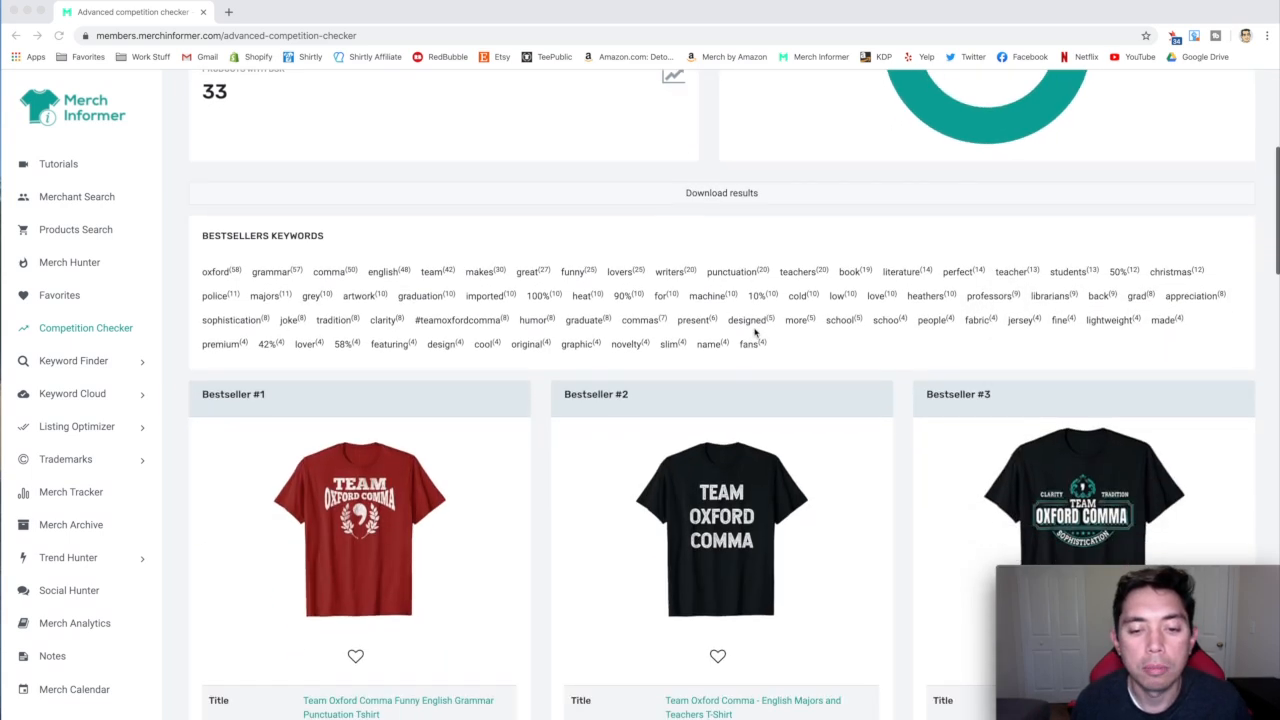
pyautogui.scroll(-5, 951, 402)
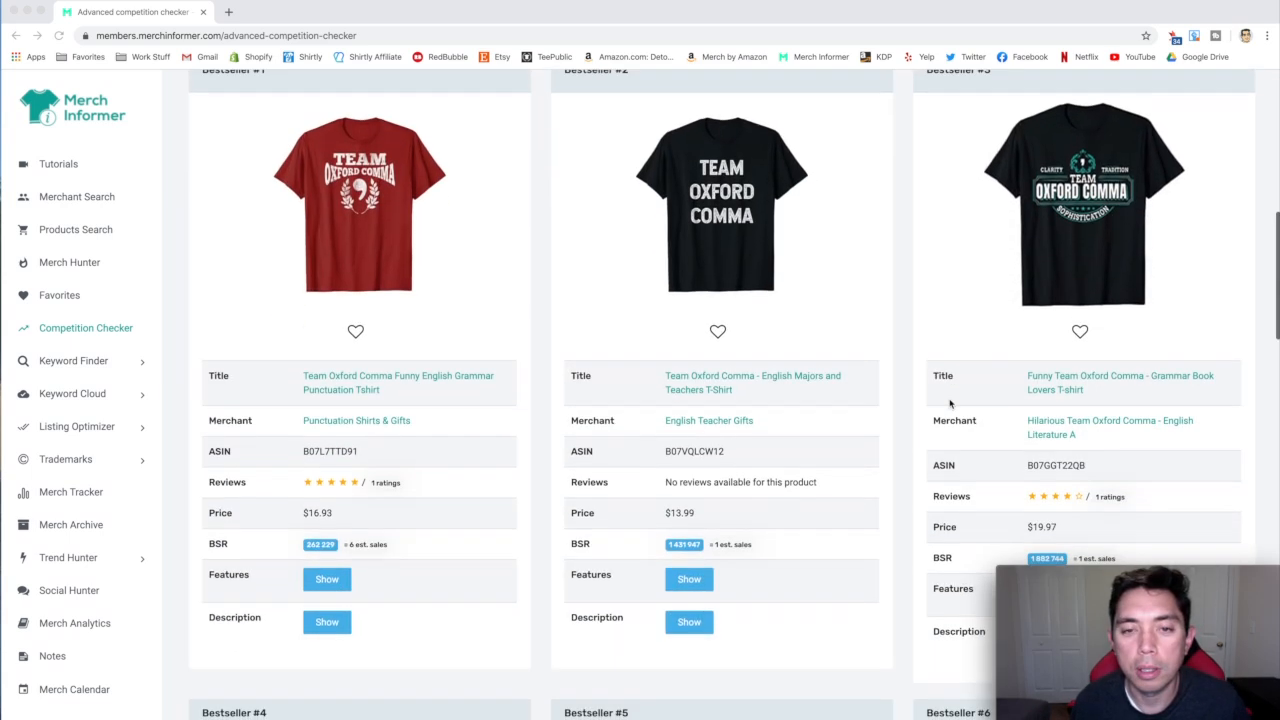
pyautogui.scroll(-4, 951, 402)
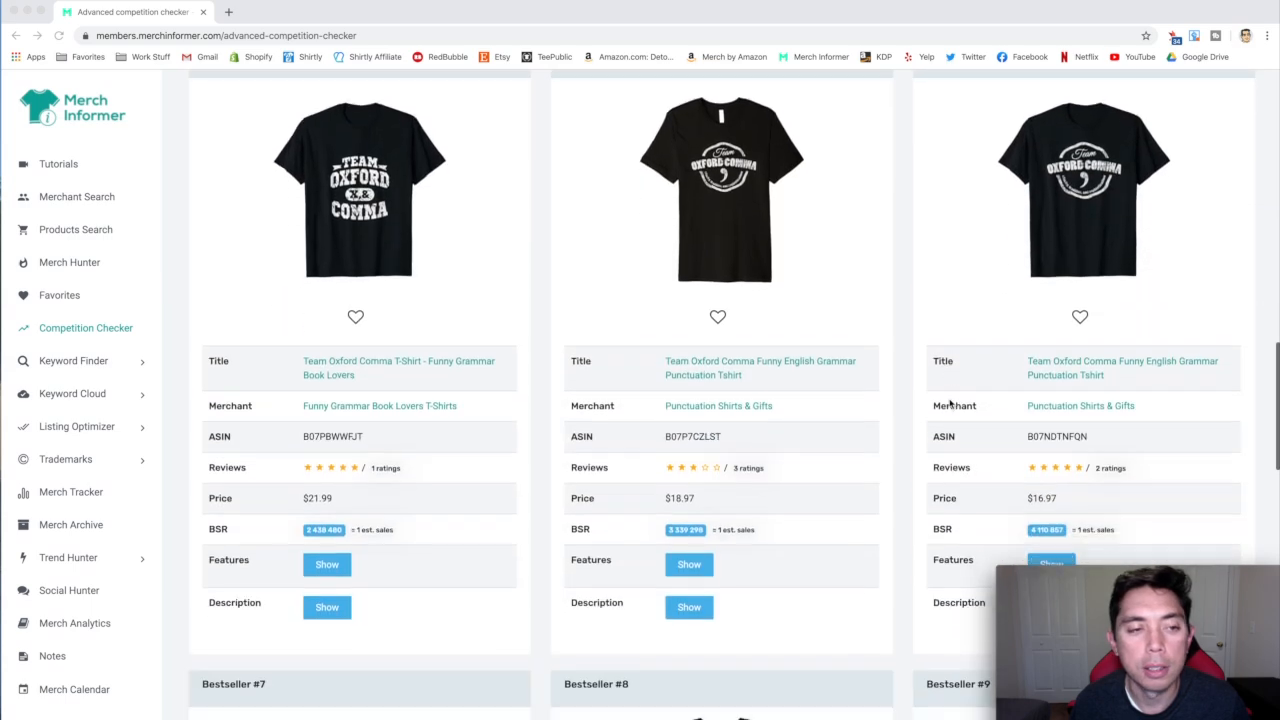
pyautogui.scroll(-1, 951, 402)
pyautogui.scroll(15, 951, 402)
pyautogui.scroll(3, 951, 402)
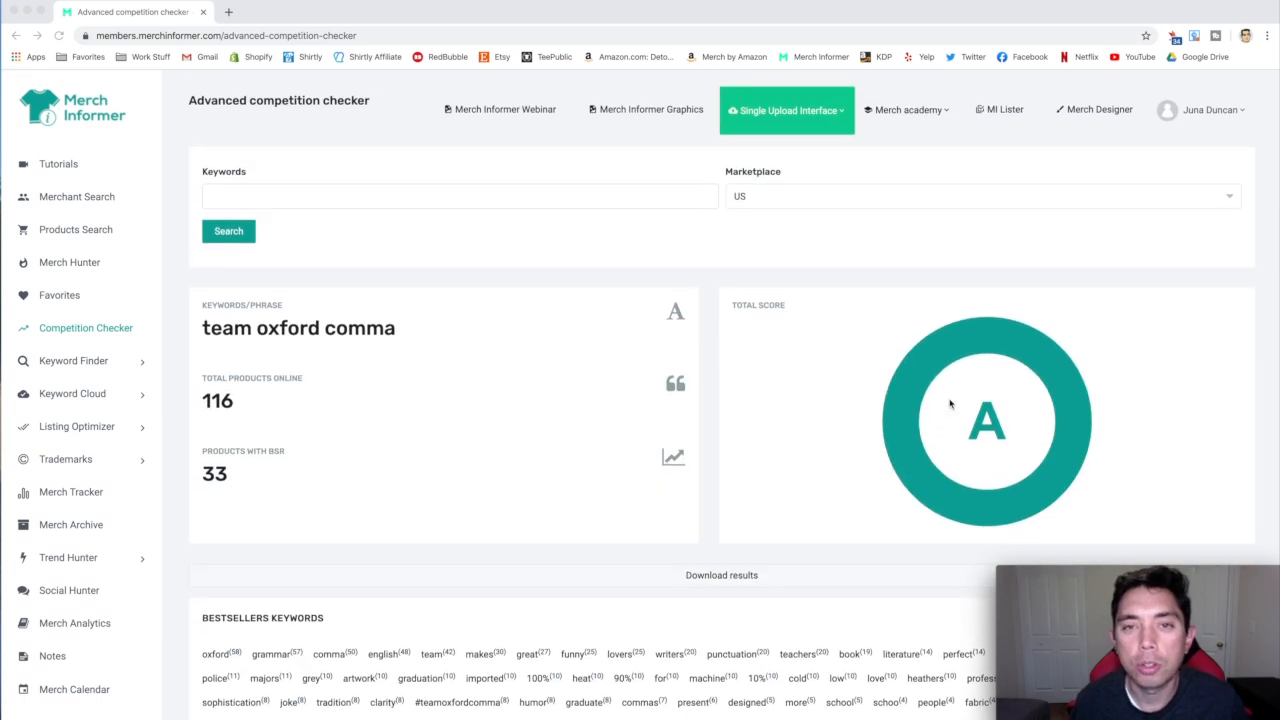